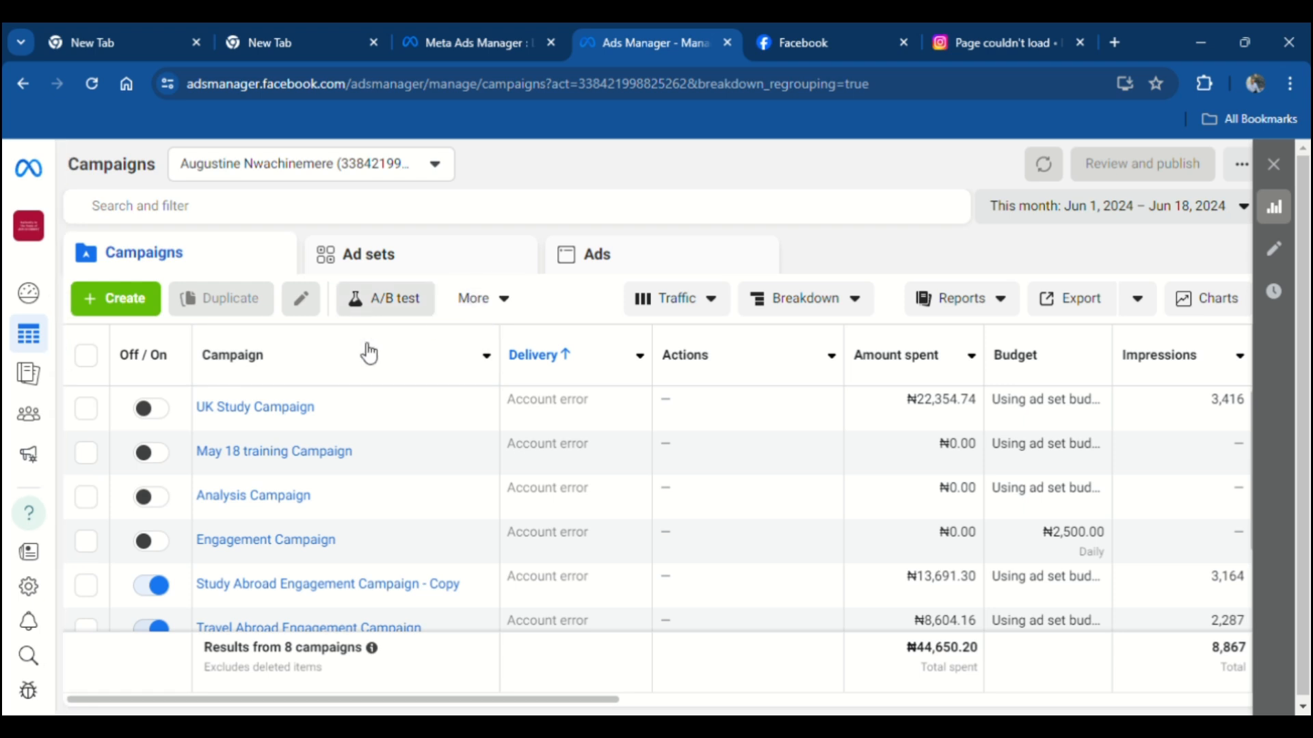
# Turn off the Study Abroad Engagement Campaign - Copy and the Travel Abroad, Study Abroad and Highbrow engagement campaigns.
pyautogui.scroll(-2, 160, 581)
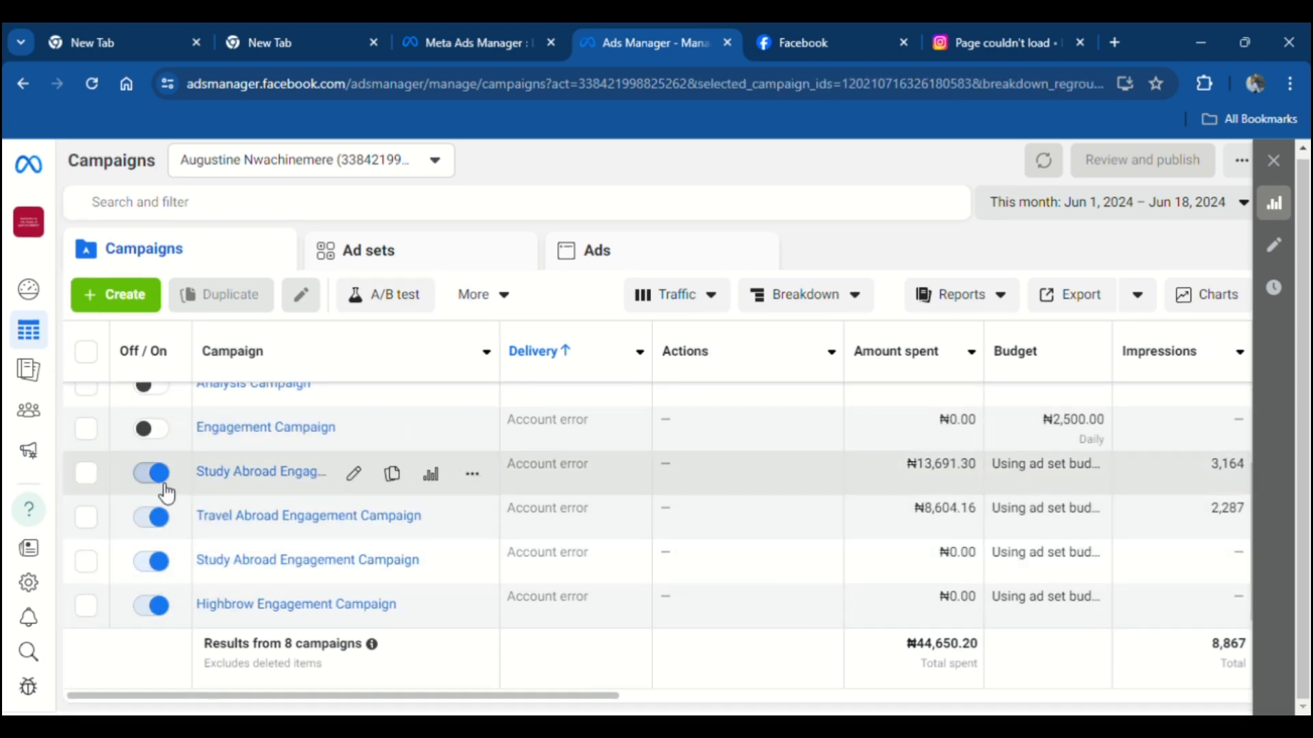
pyautogui.click(157, 474)
pyautogui.click(156, 517)
pyautogui.click(161, 571)
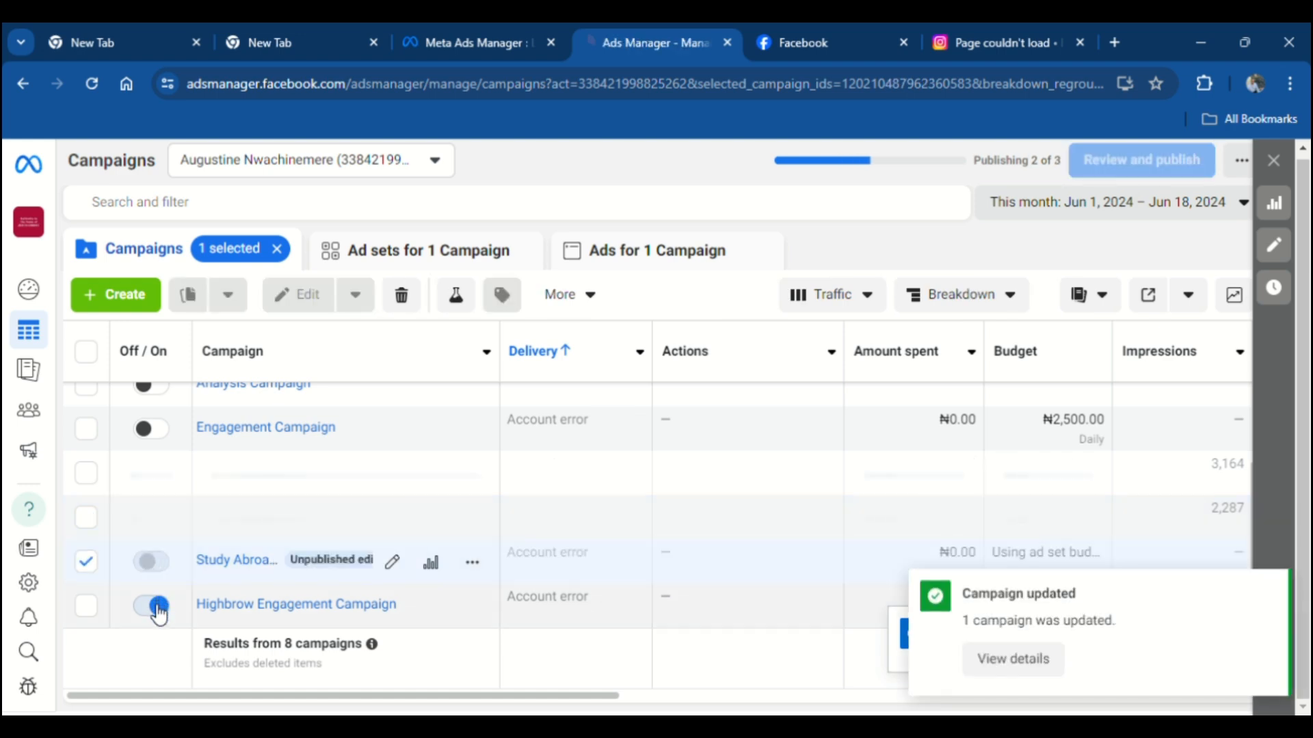
pyautogui.click(155, 605)
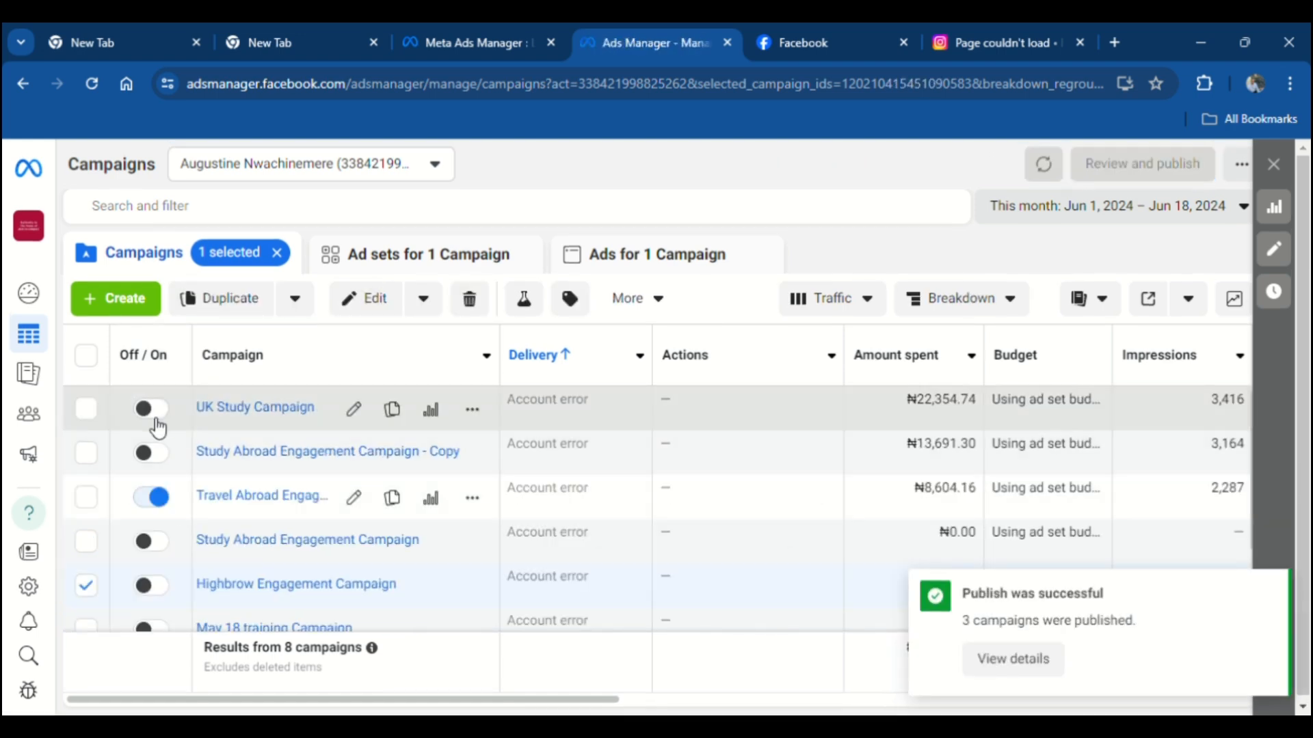
# Try to turn off the Travel Abroad Engagement Campaign and dismiss the update notification.
pyautogui.click(158, 504)
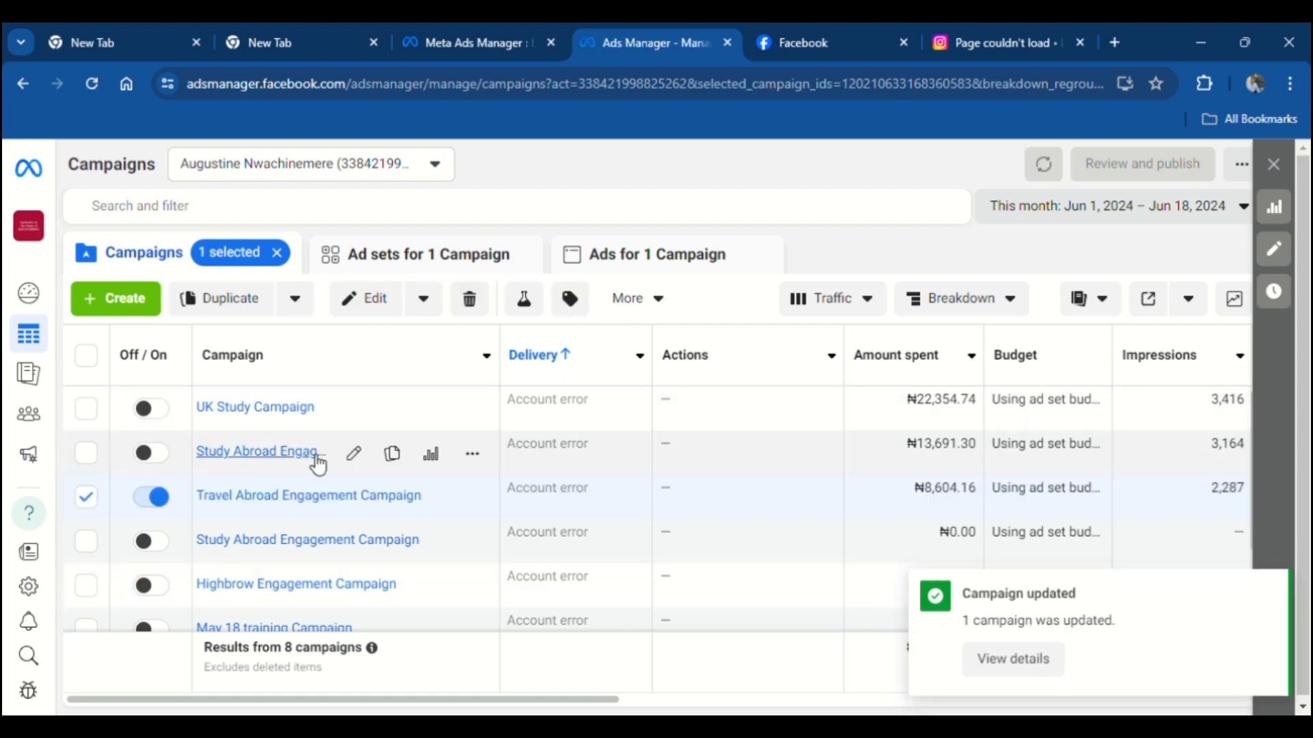
pyautogui.moveTo(160, 508)
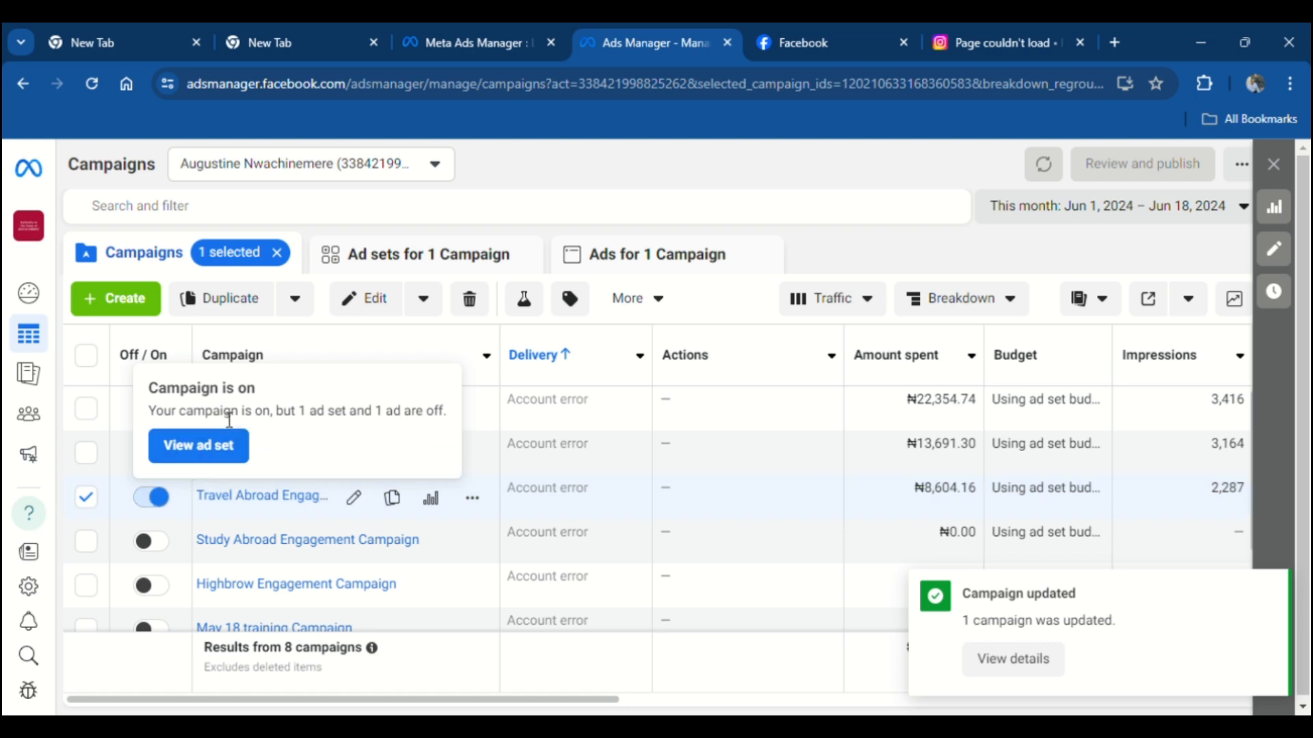
pyautogui.click(161, 505)
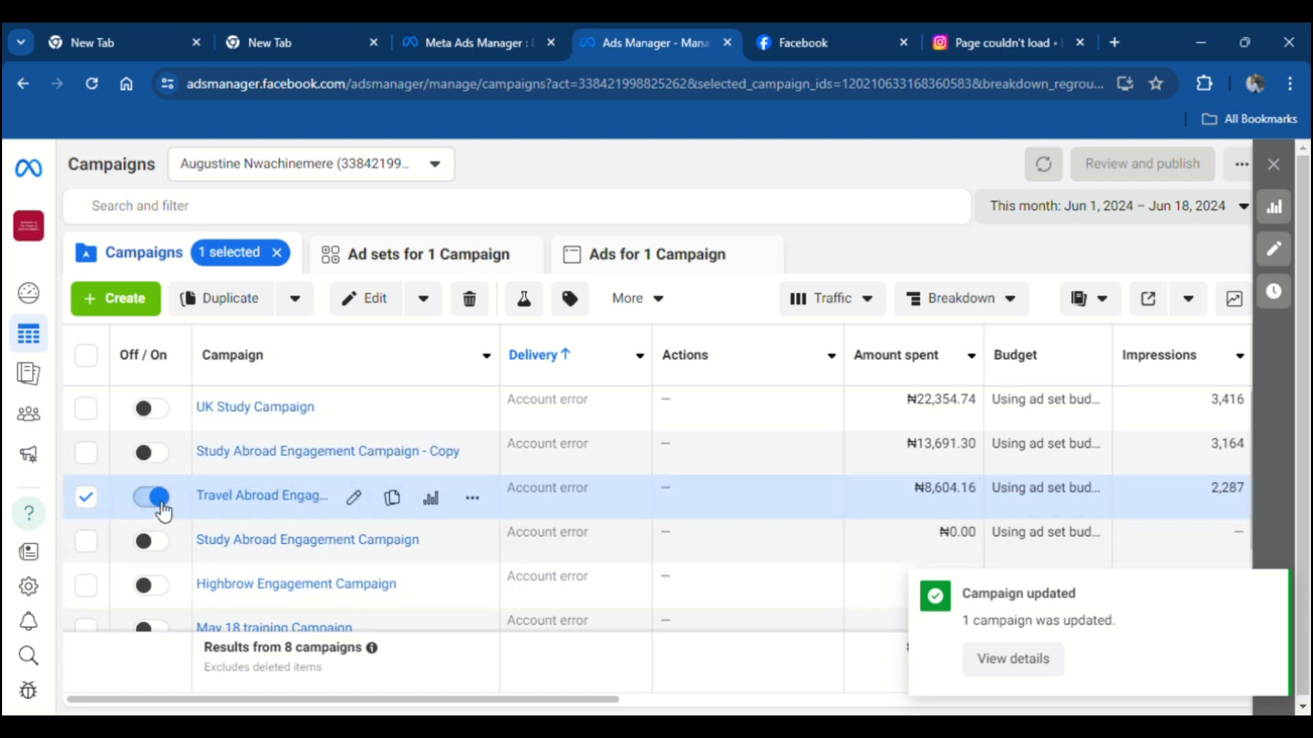
pyautogui.click(92, 505)
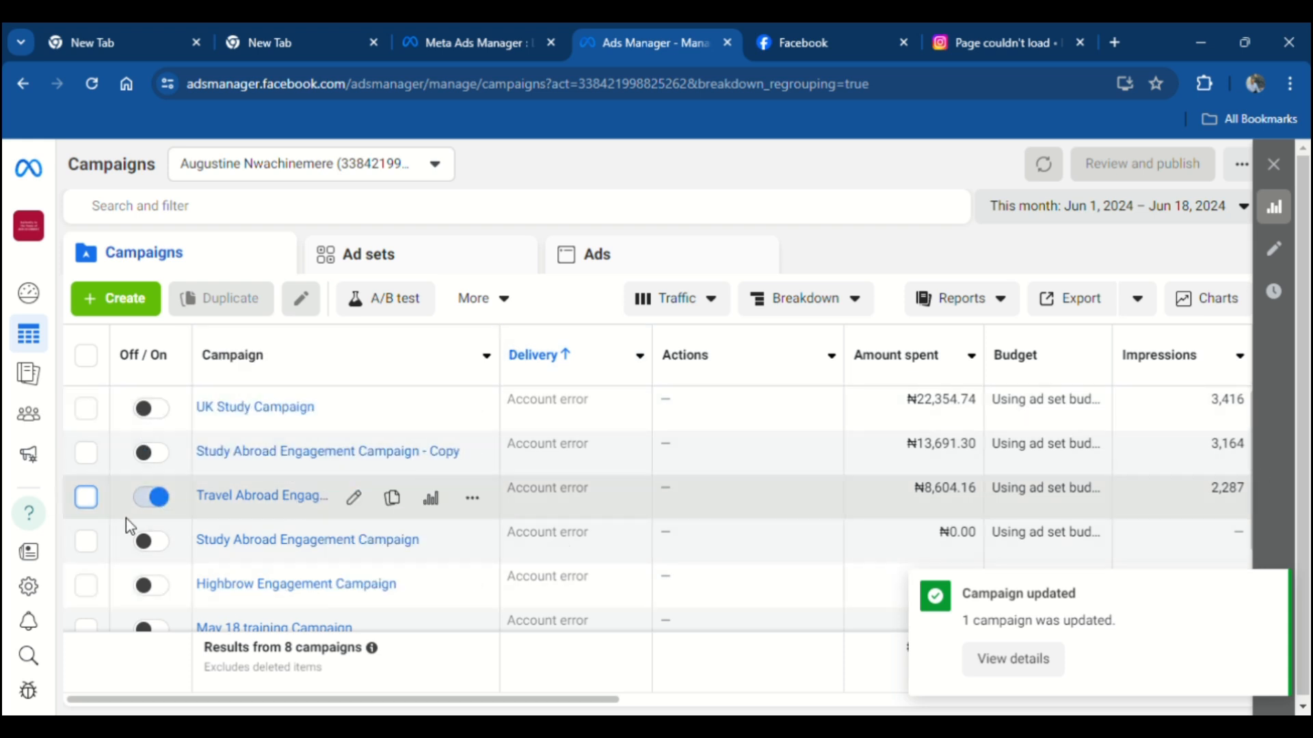
pyautogui.click(152, 499)
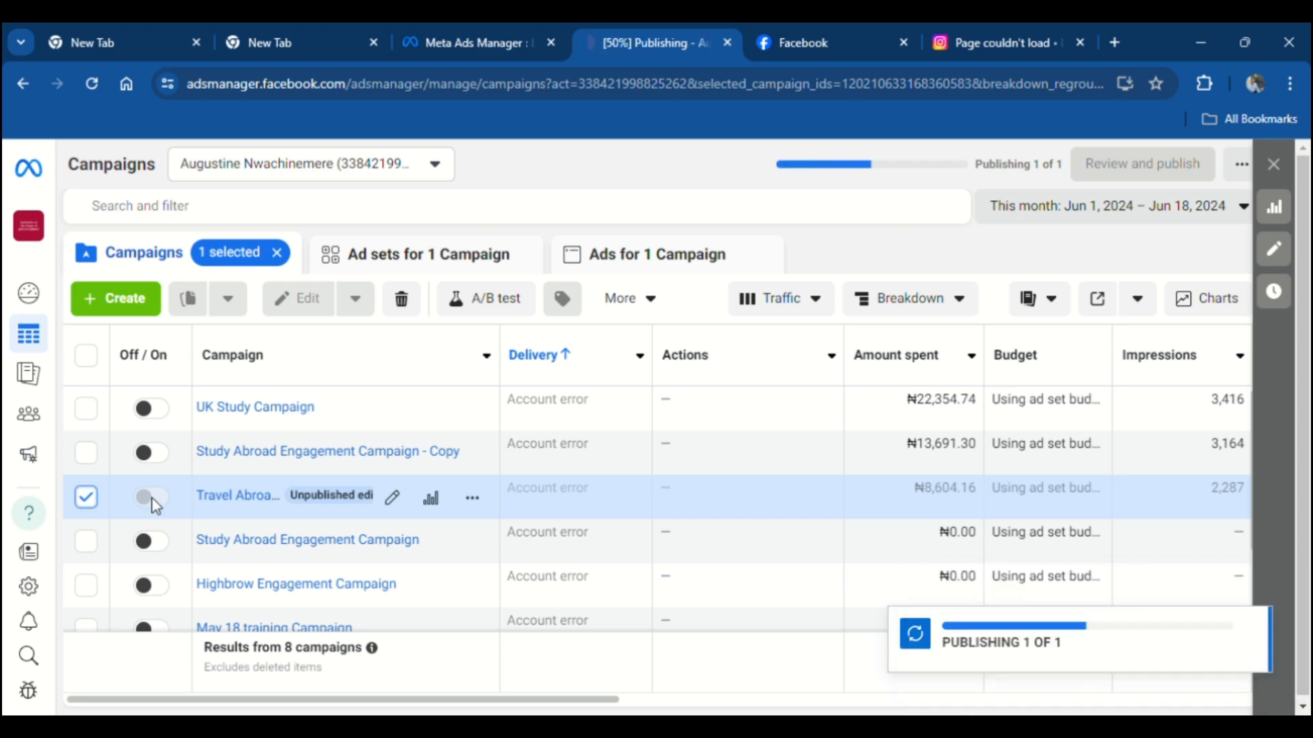
pyautogui.moveTo(1281, 670)
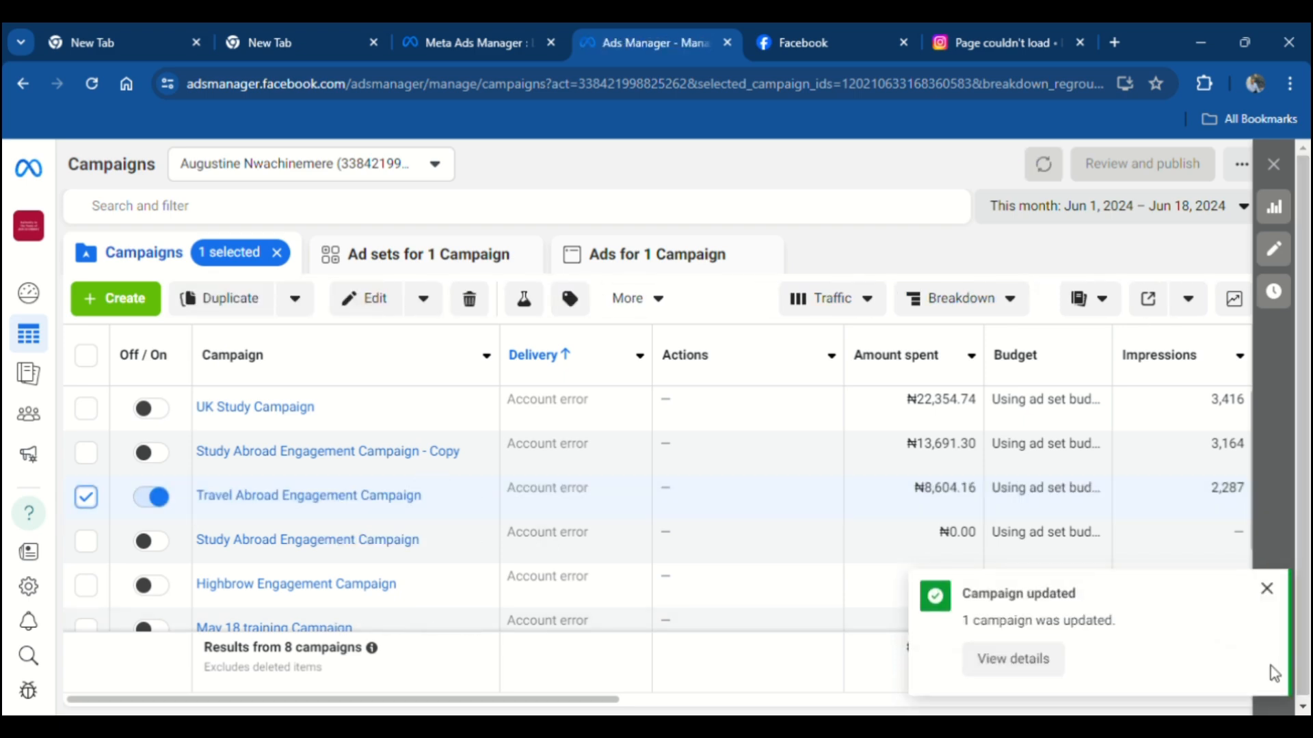
pyautogui.click(1271, 605)
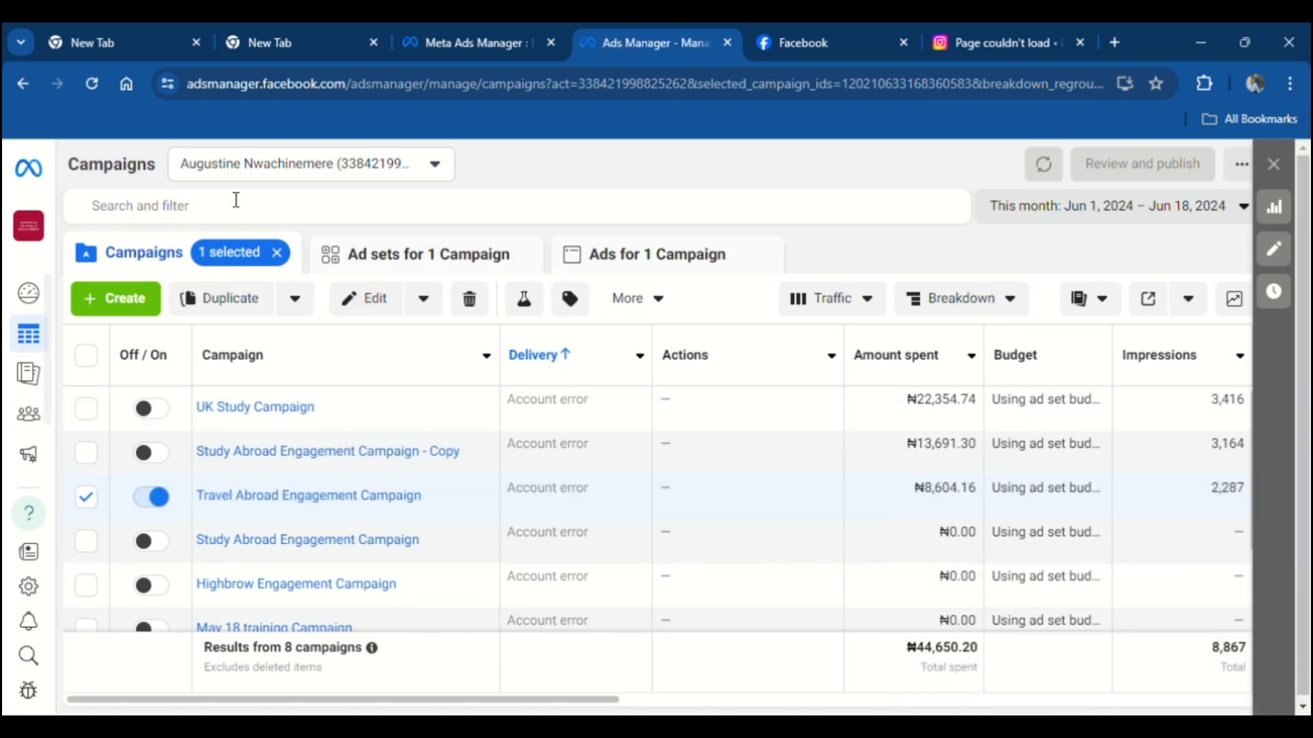
# Review the full list of available ad accounts, keeping the current account selected.
pyautogui.click(438, 164)
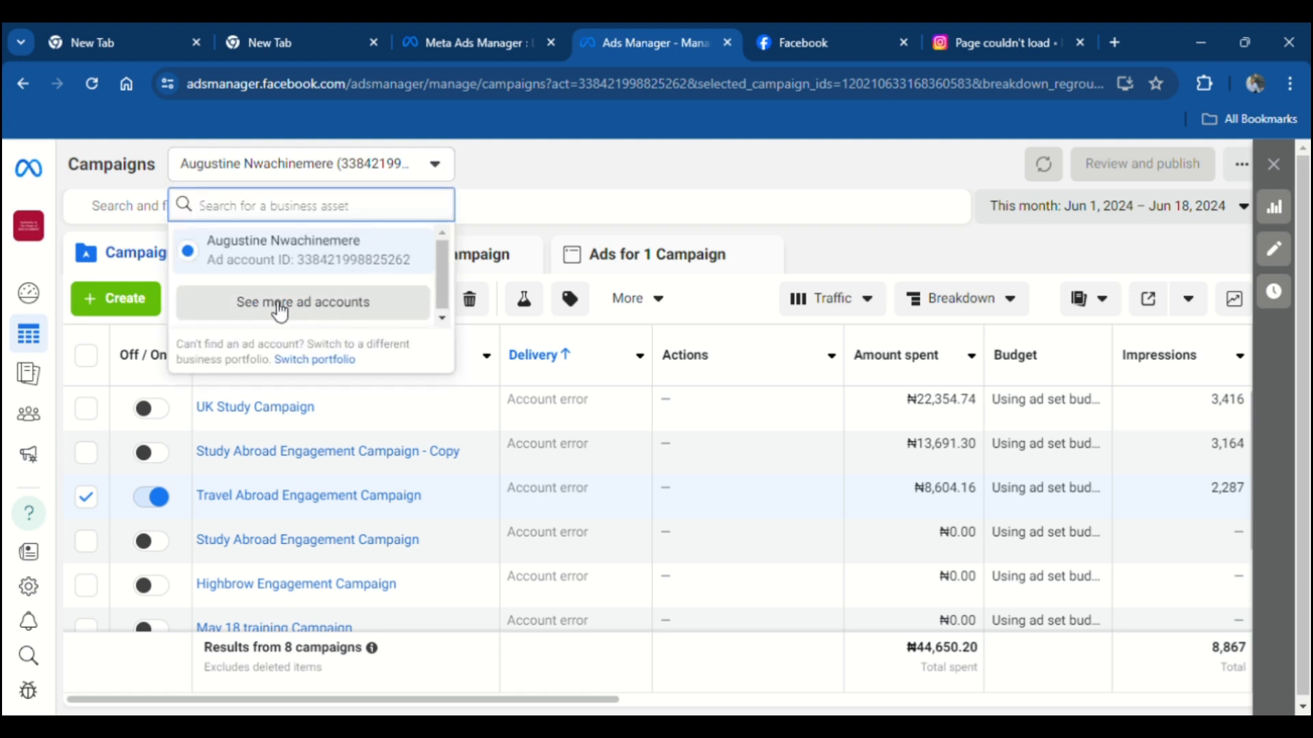
pyautogui.click(337, 316)
pyautogui.scroll(-1, 256, 291)
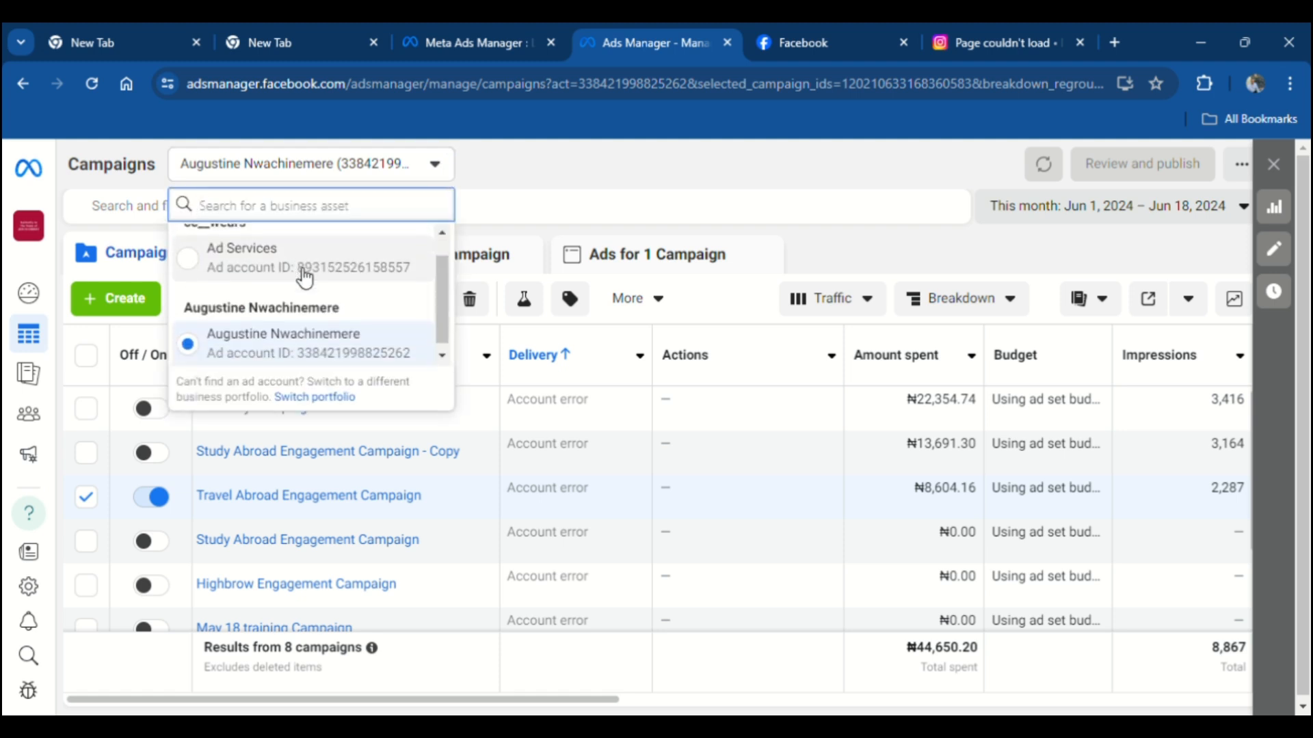
pyautogui.scroll(1, 248, 356)
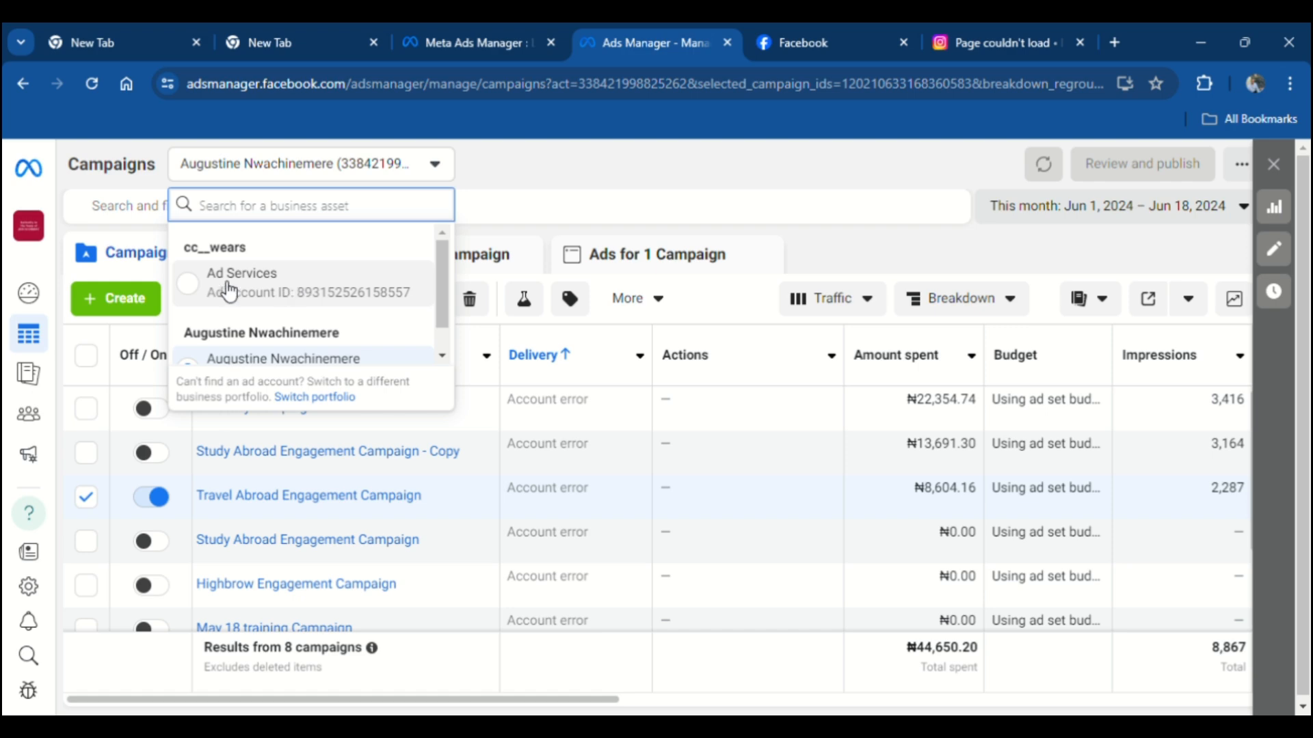
pyautogui.scroll(-1, 410, 296)
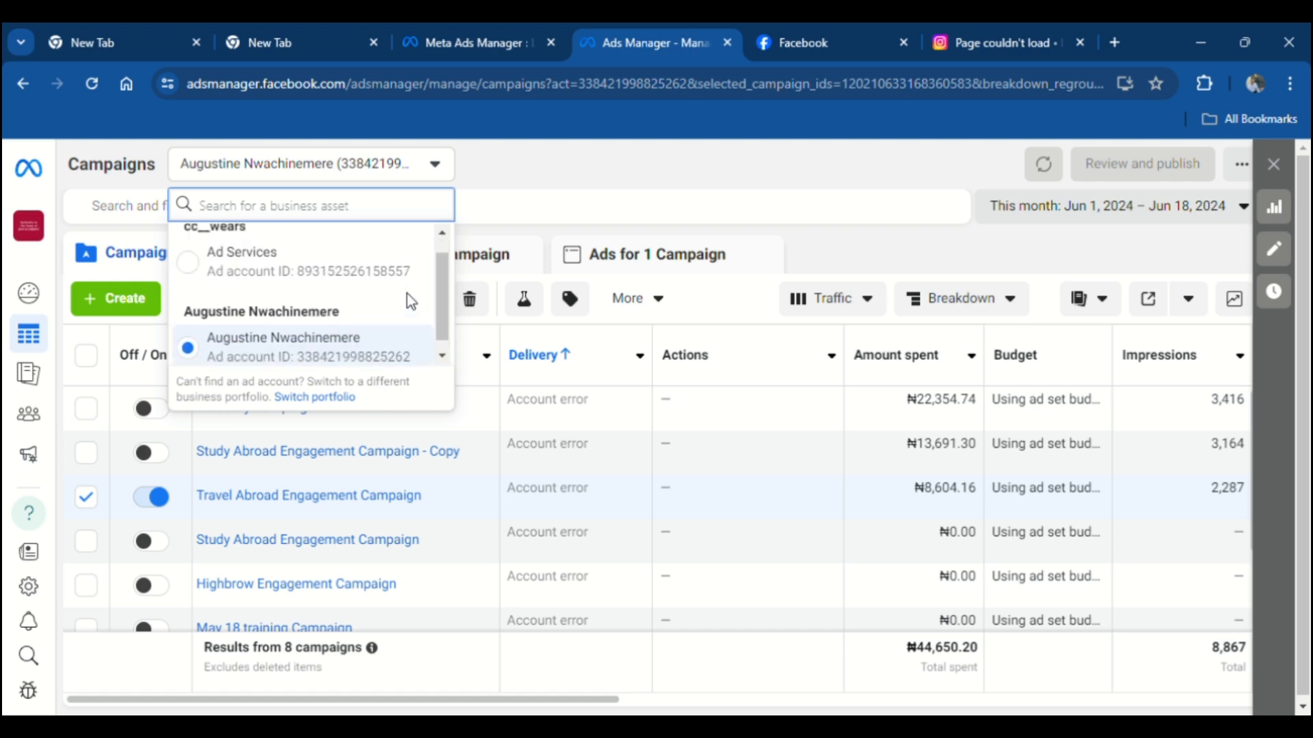
pyautogui.scroll(1, 411, 299)
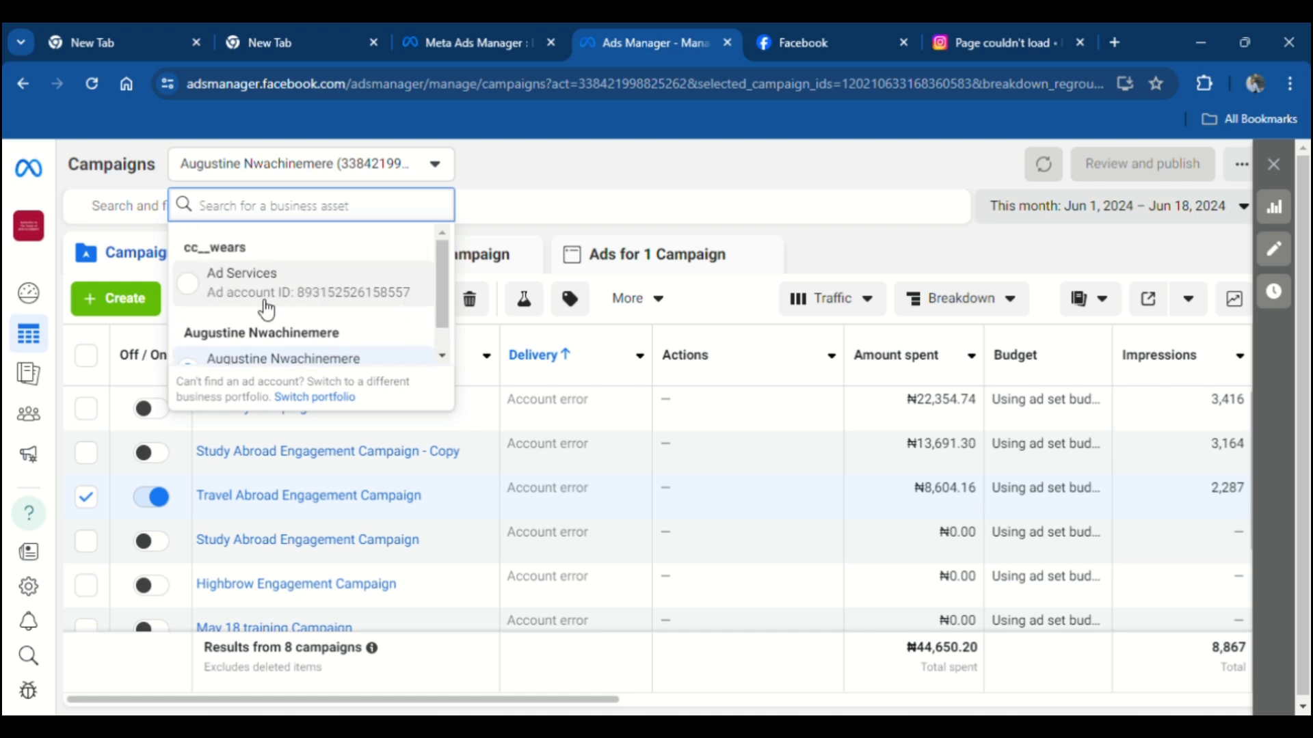
pyautogui.click(545, 176)
# Start creating a new campaign with the Auction buying type.
pyautogui.click(121, 300)
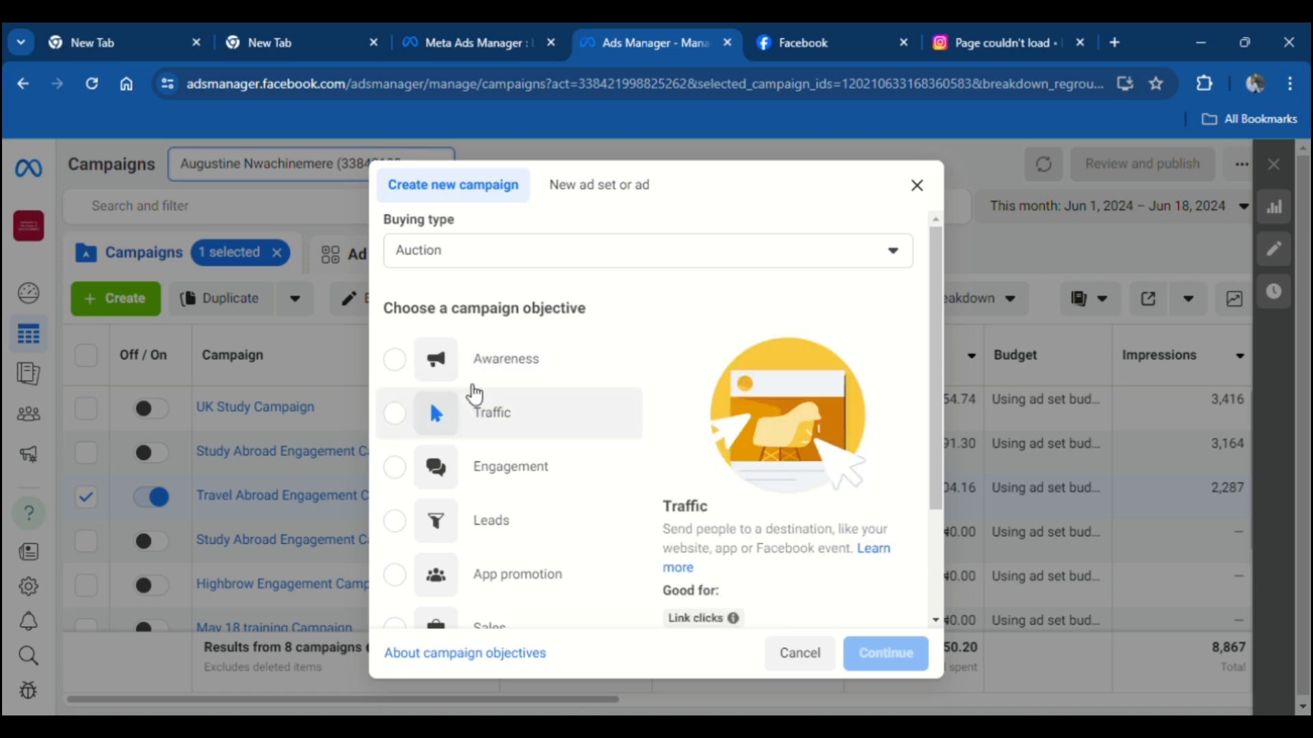
pyautogui.click(534, 250)
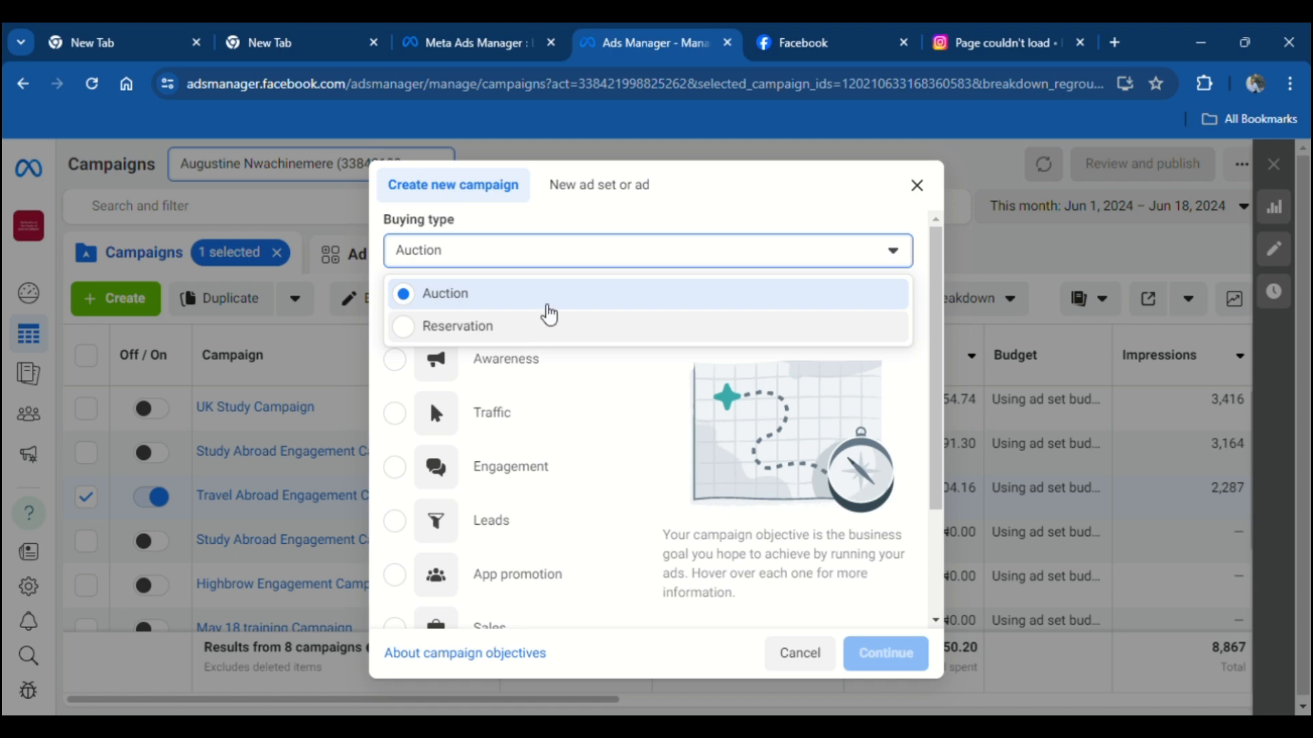
pyautogui.click(516, 293)
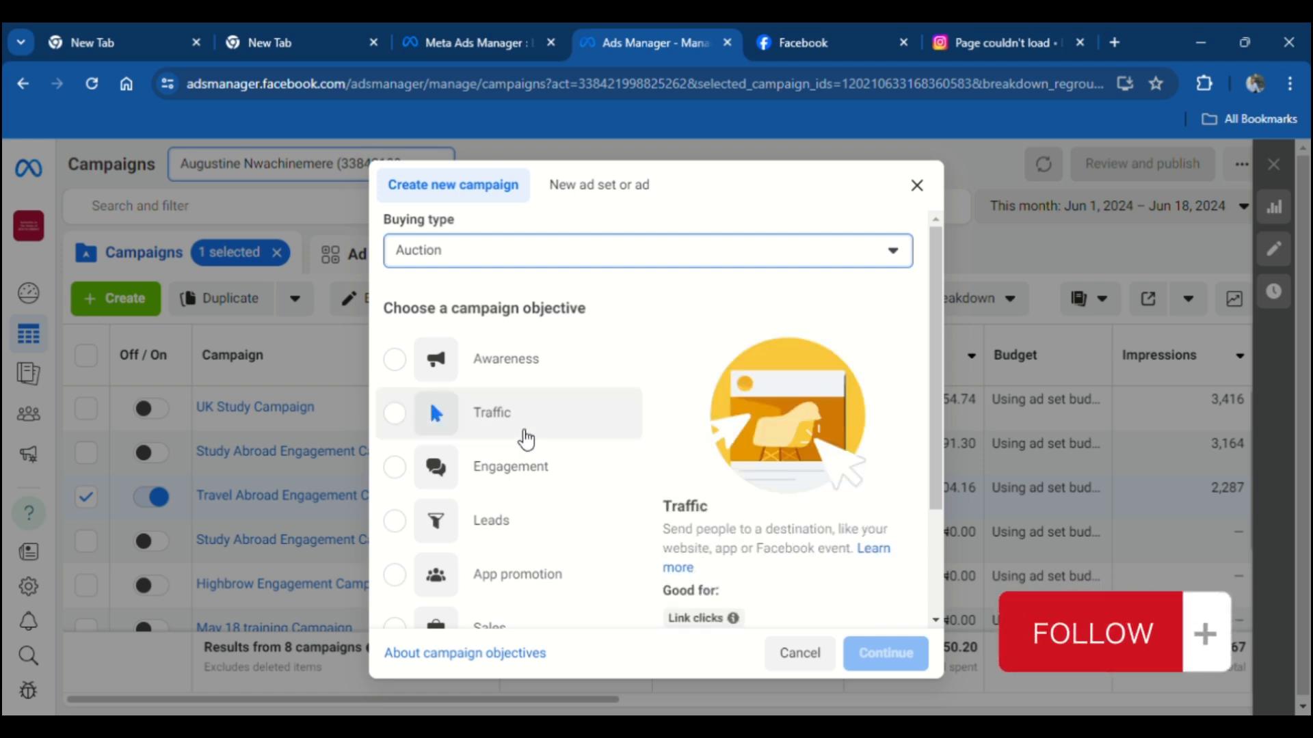
# Examine the campaign objectives from Awareness to Sales and the description of what each one is good for.
pyautogui.scroll(-2, 527, 445)
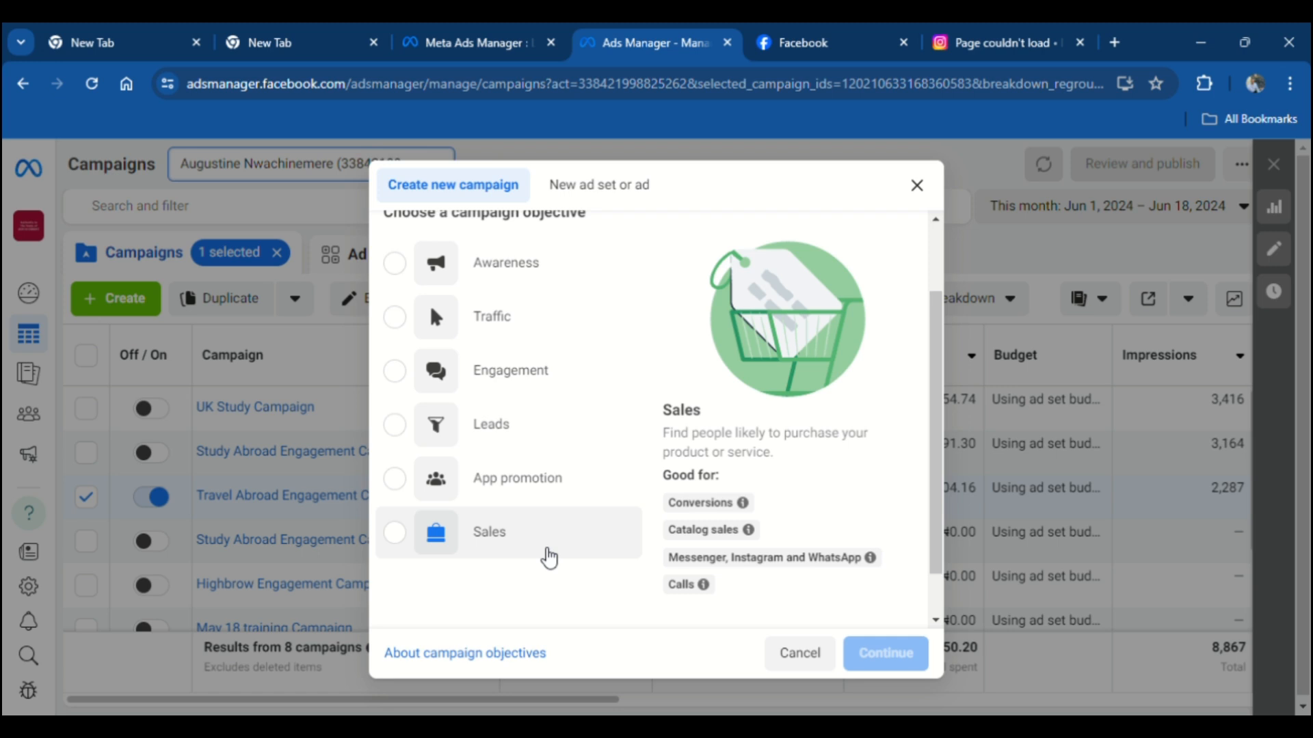
pyautogui.scroll(2, 540, 471)
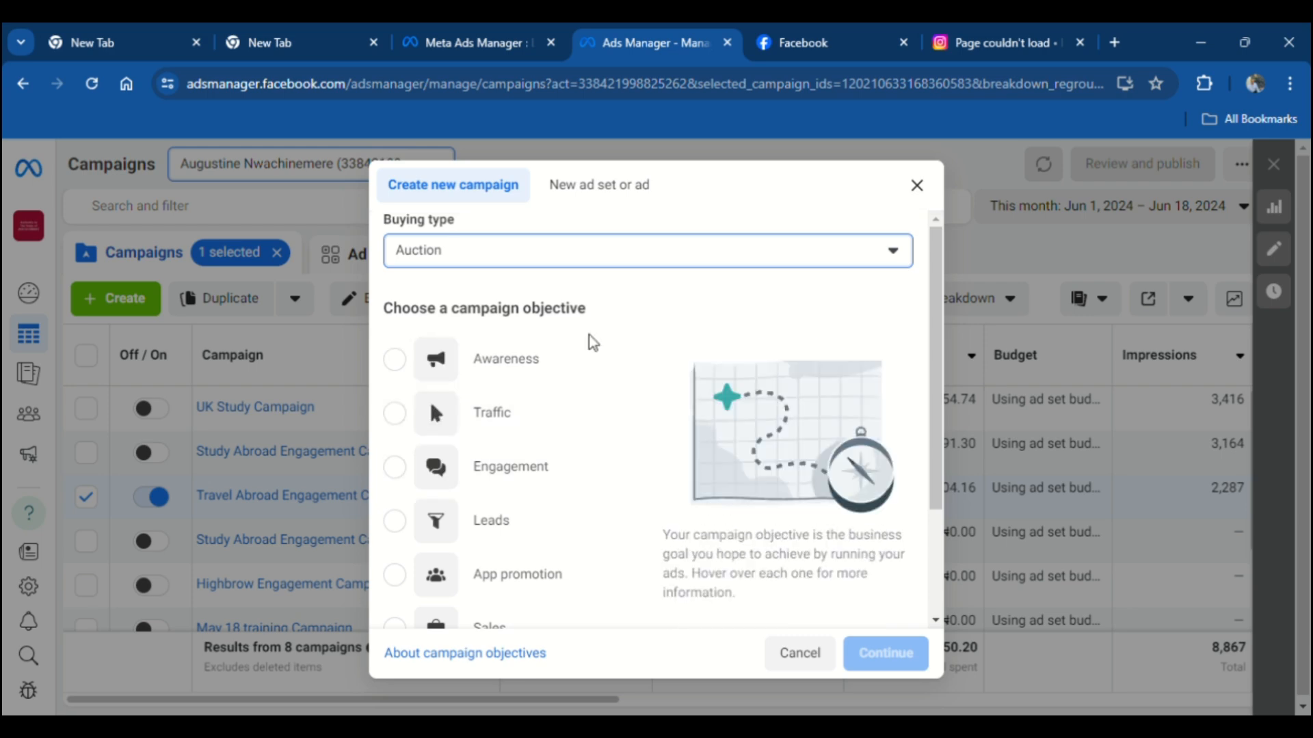
pyautogui.scroll(-2, 530, 369)
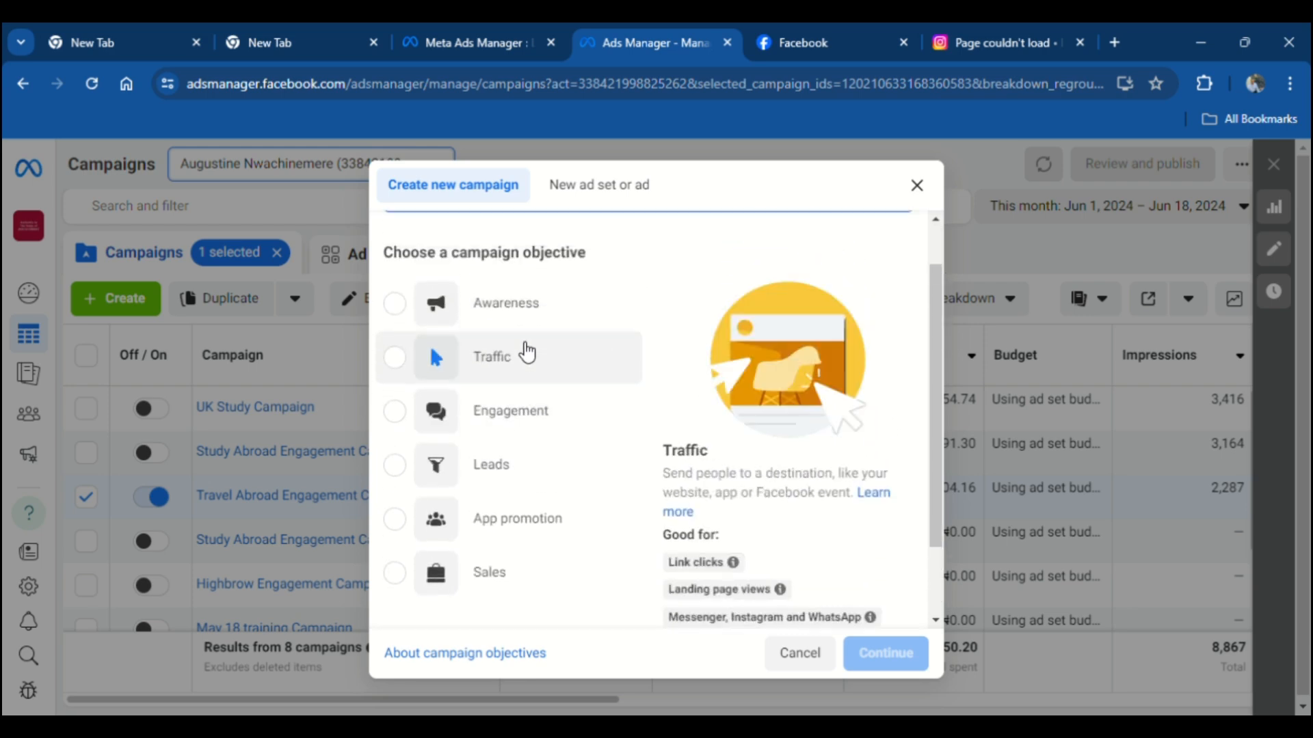
pyautogui.scroll(2, 525, 349)
pyautogui.scroll(-2, 527, 352)
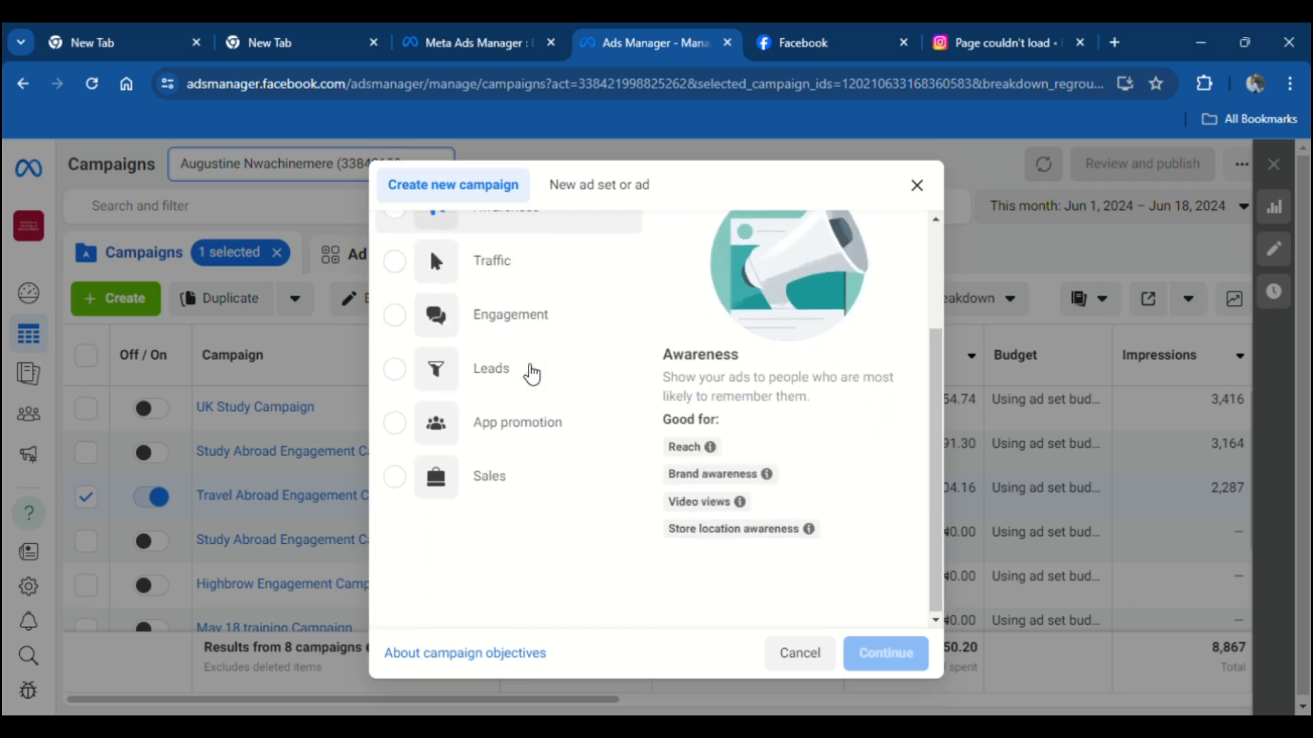
pyautogui.scroll(2, 502, 337)
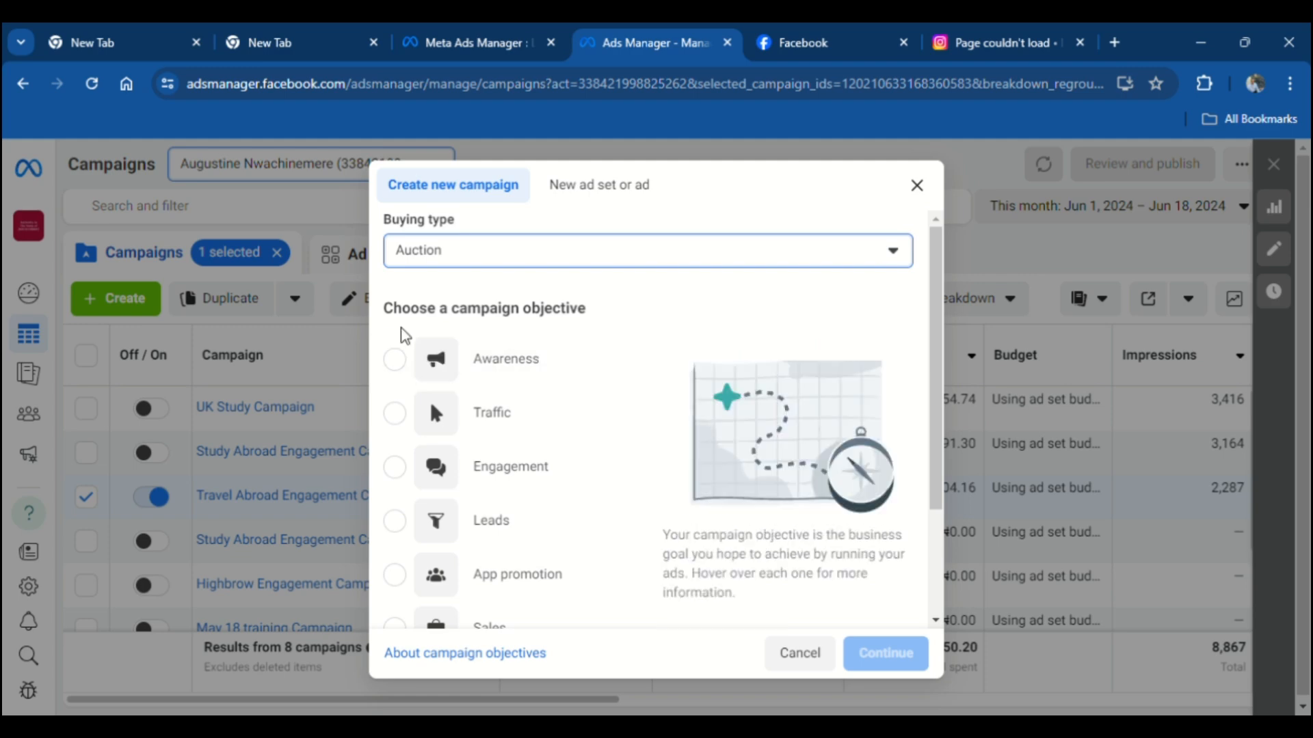
pyautogui.scroll(-2, 563, 379)
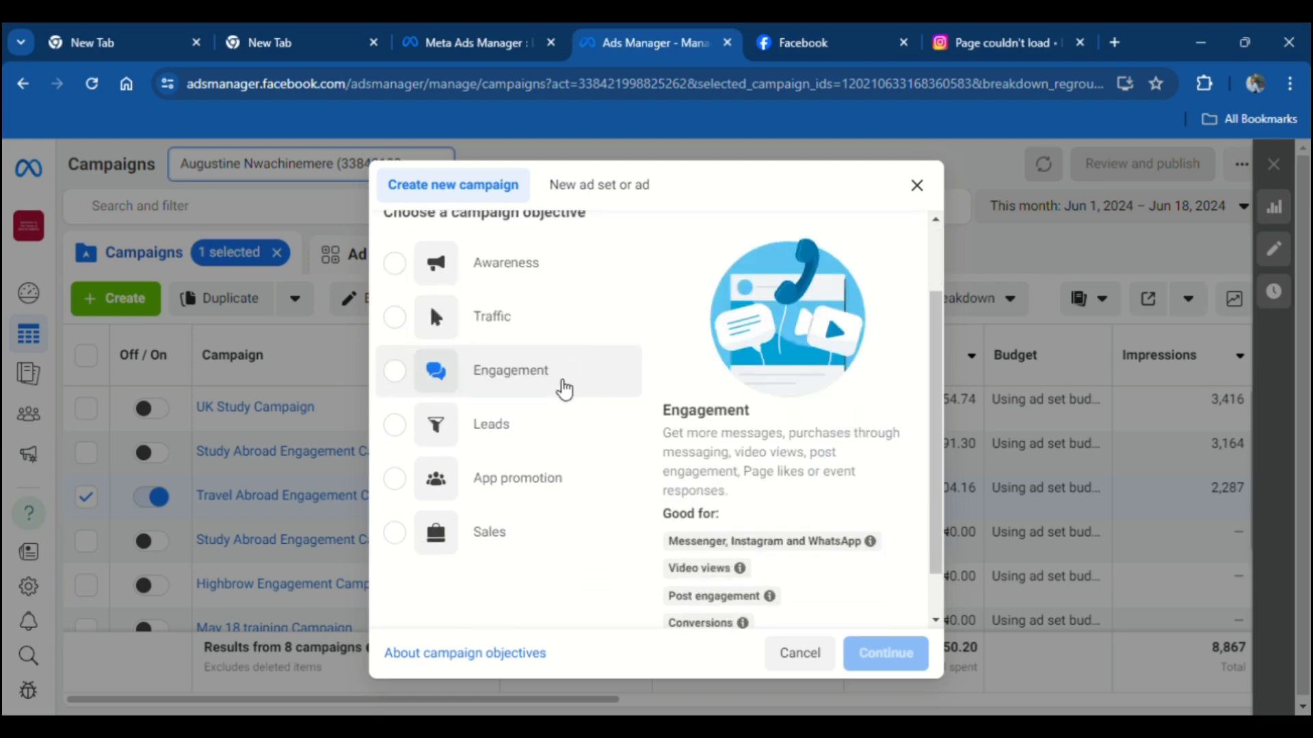
pyautogui.scroll(3, 566, 395)
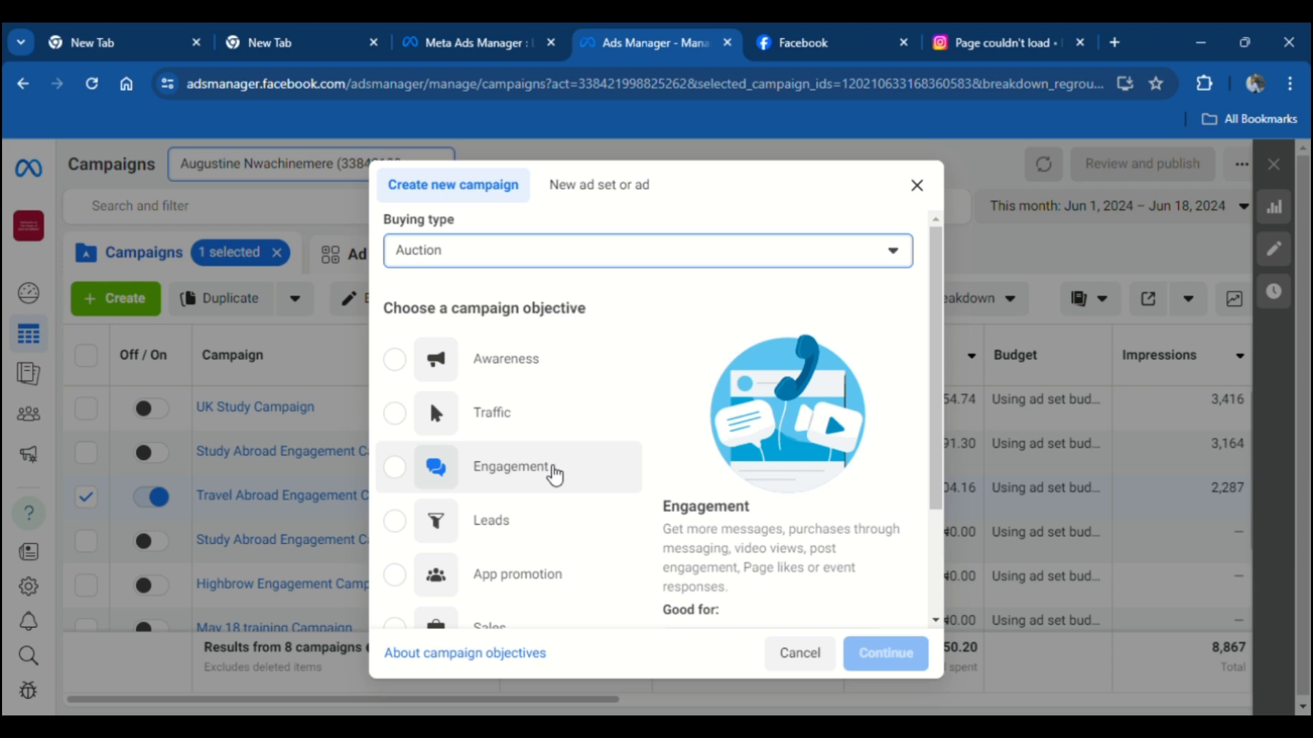
# Choose Engagement as the campaign objective and continue to the campaign setup choice.
pyautogui.click(555, 475)
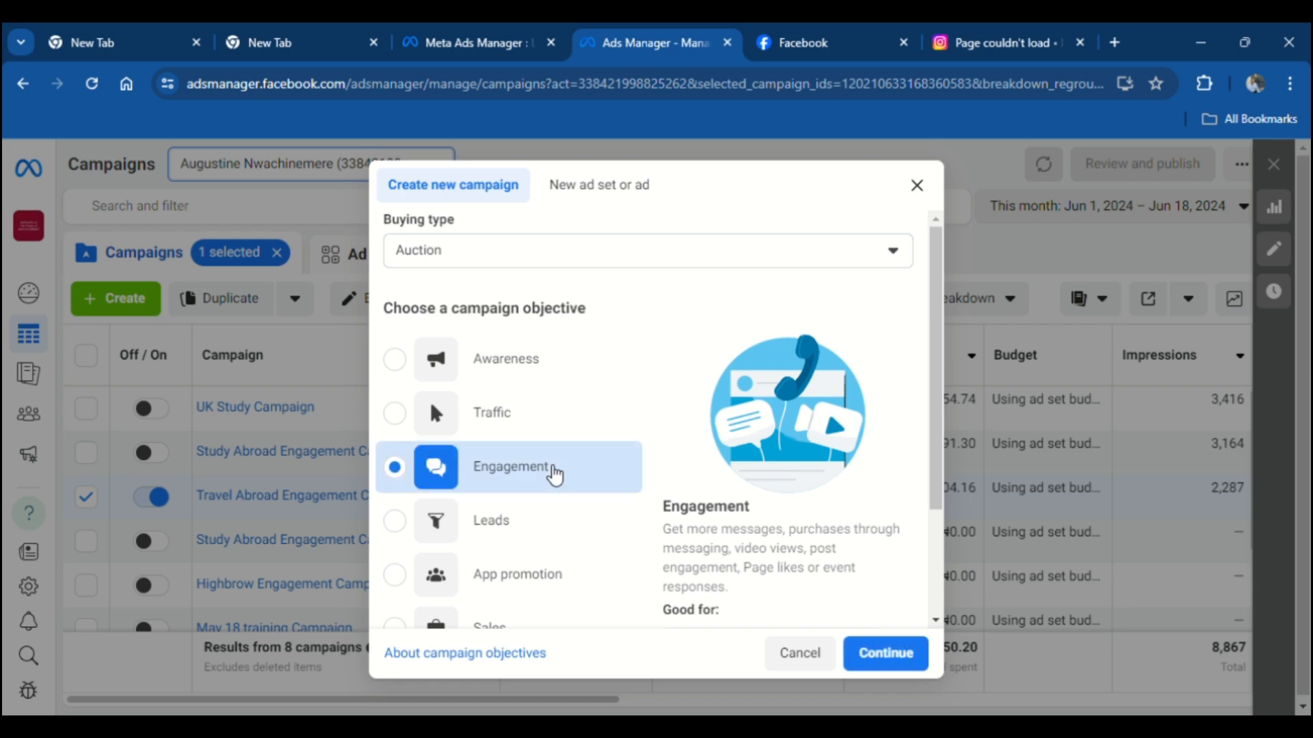
pyautogui.scroll(-3, 674, 403)
pyautogui.scroll(3, 545, 477)
pyautogui.scroll(-2, 557, 460)
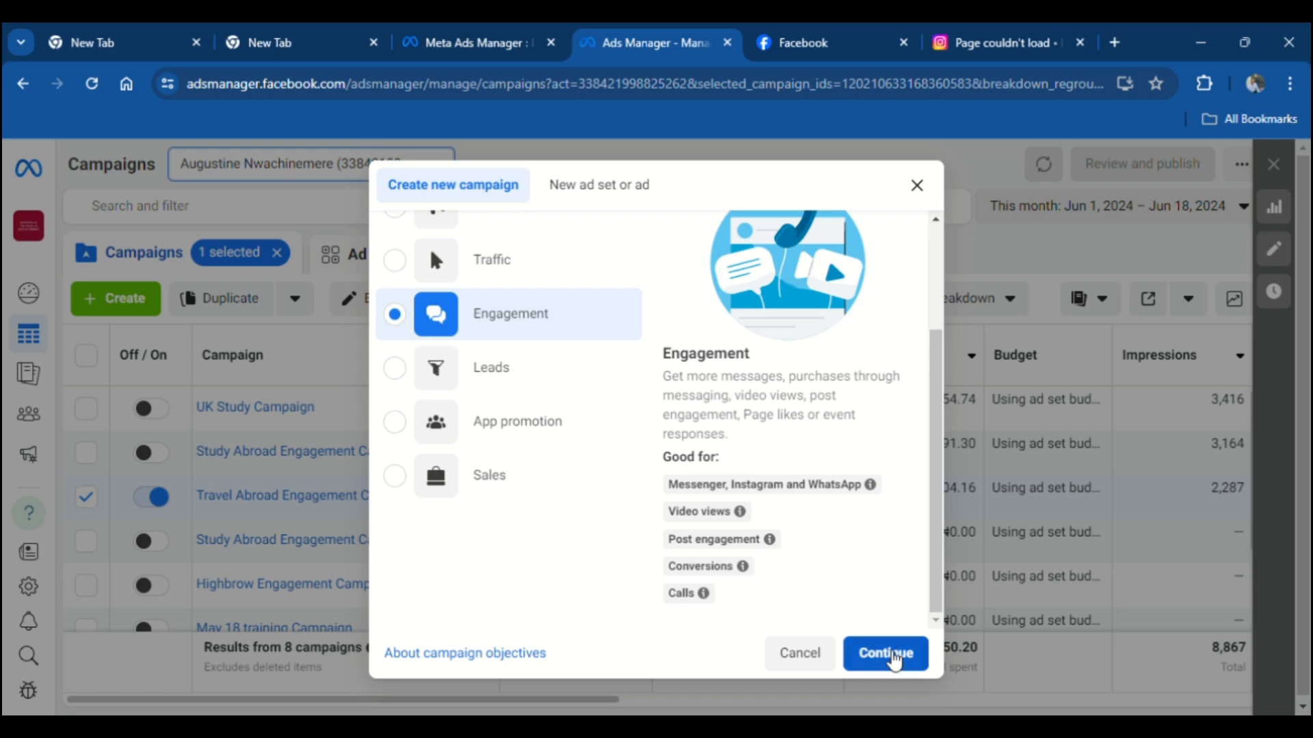
pyautogui.click(893, 659)
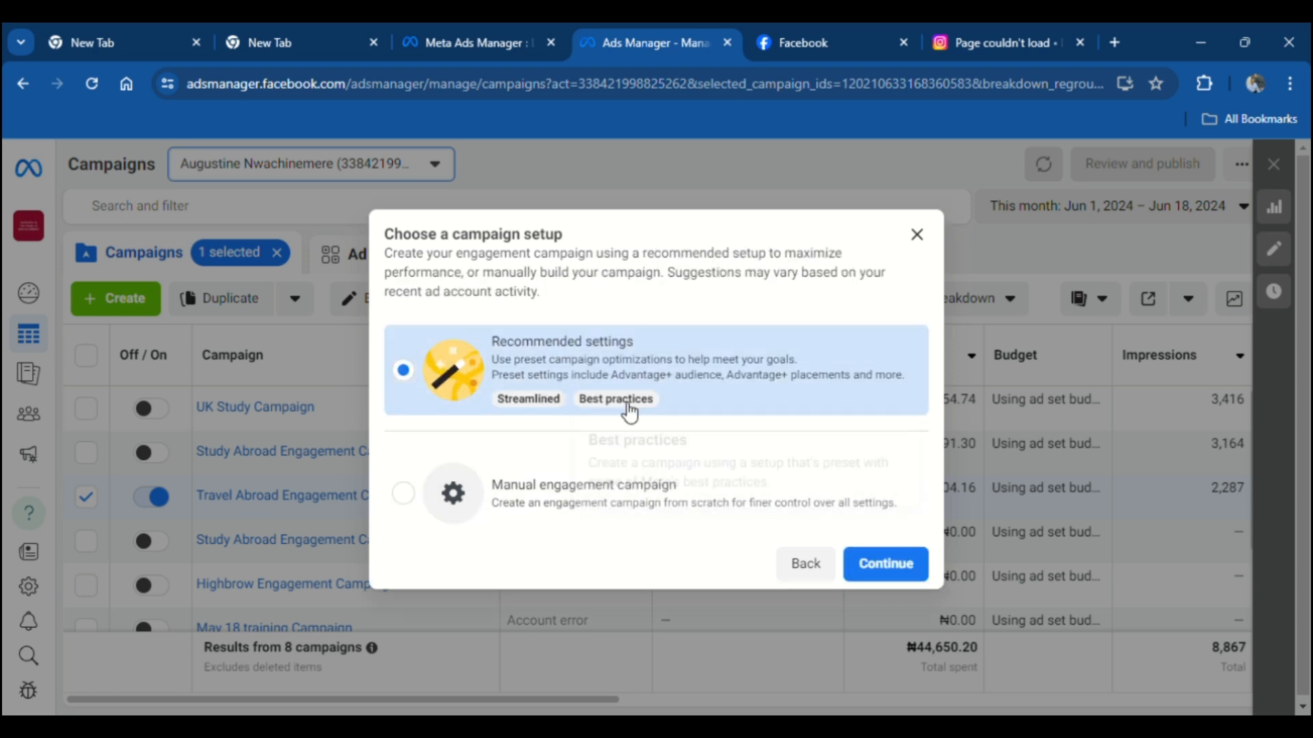
# Choose the manual engagement campaign setup instead of the recommended settings and continue to the campaign editor.
pyautogui.click(526, 528)
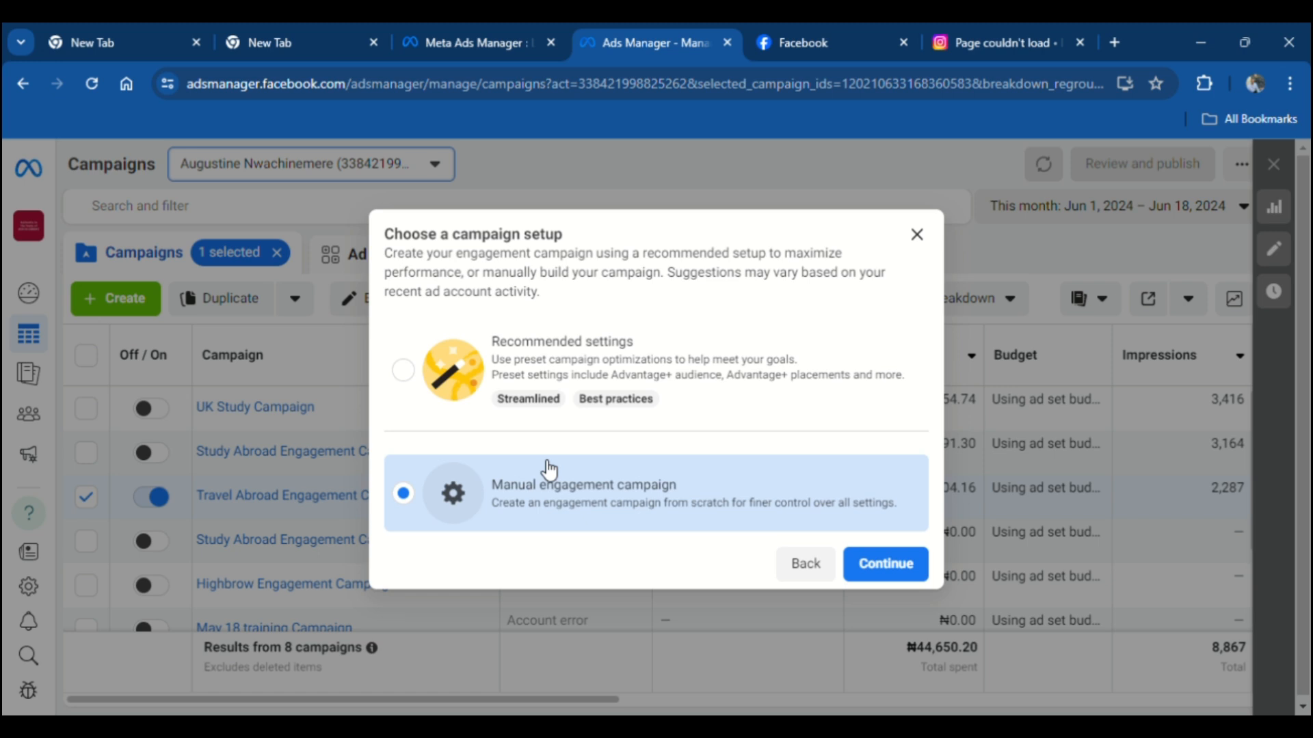
pyautogui.click(686, 373)
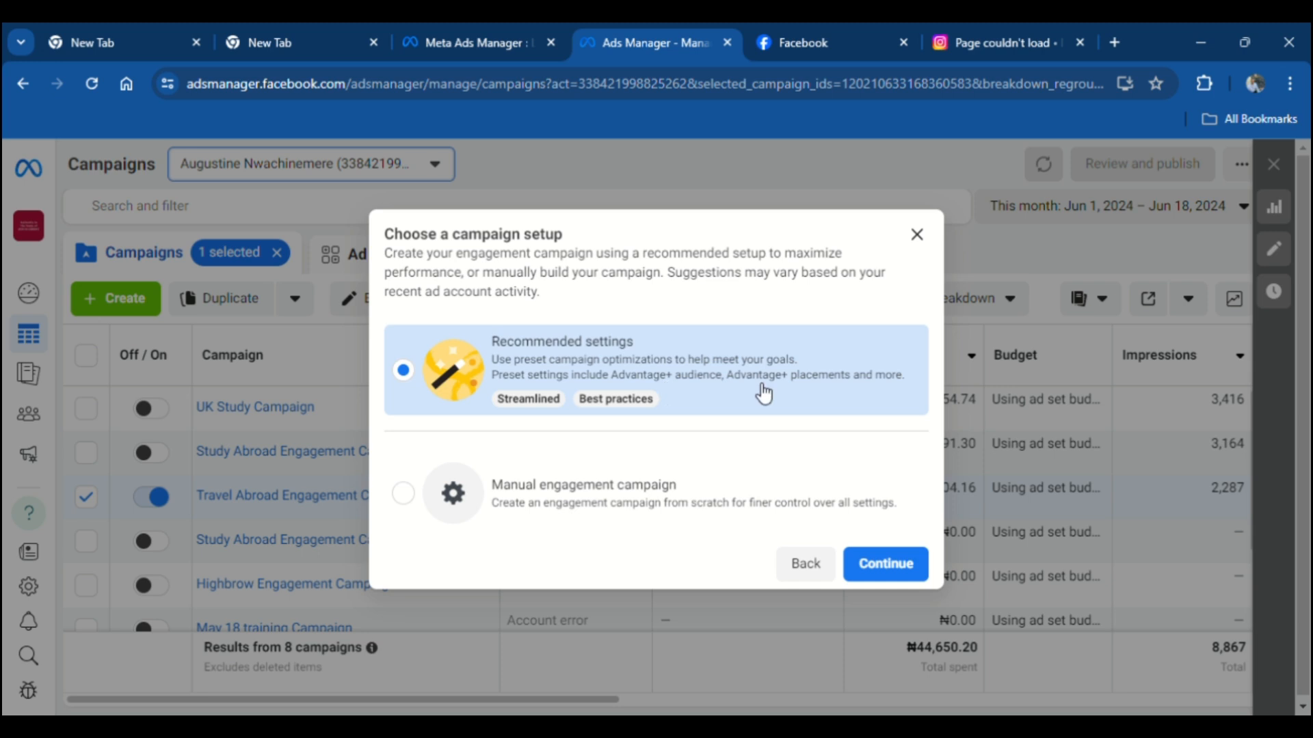
pyautogui.click(802, 511)
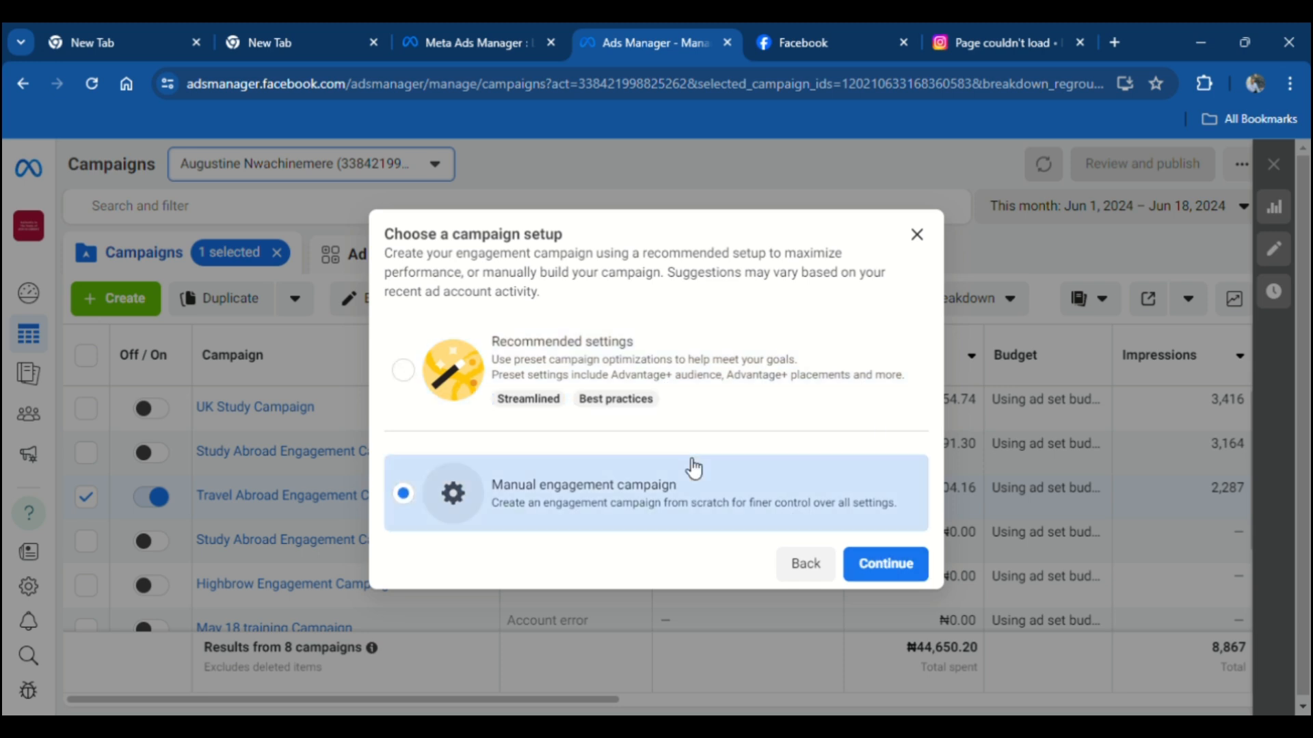
pyautogui.click(882, 559)
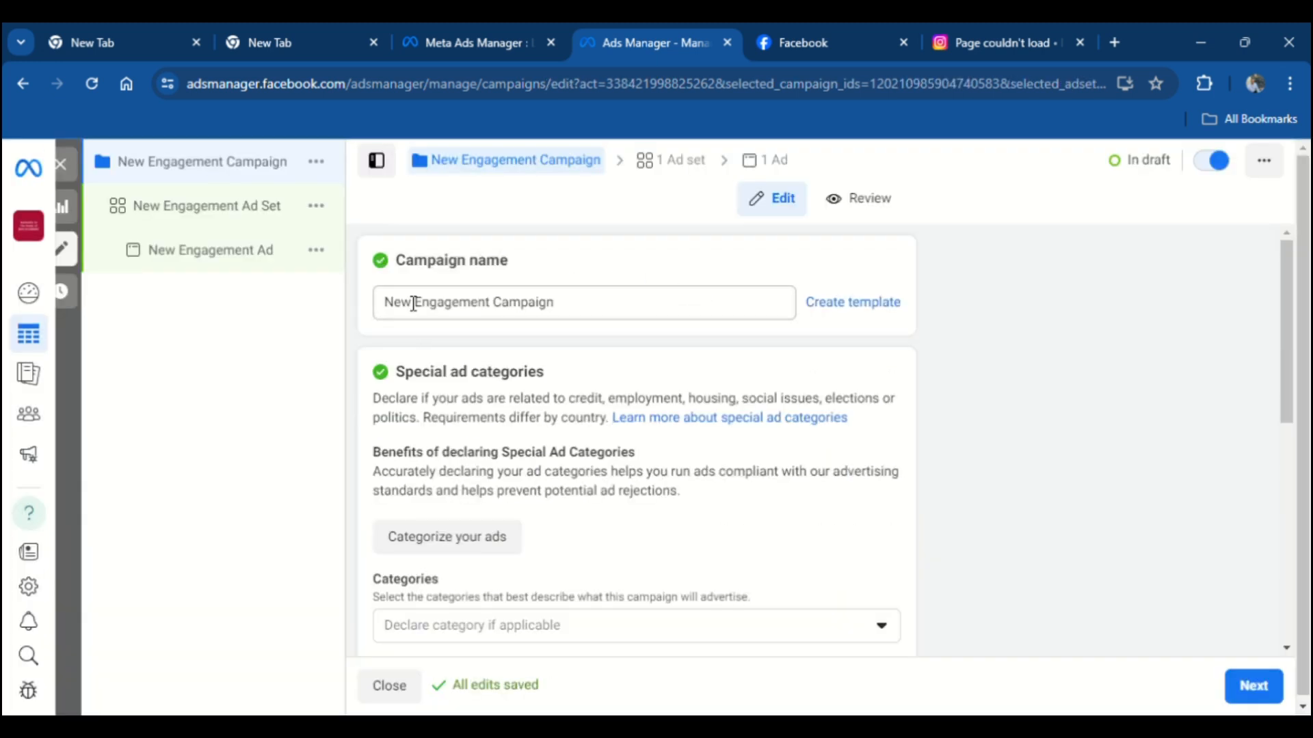
# Rename the campaign as Testing Engagement Campaign.
pyautogui.doubleClick(400, 303)
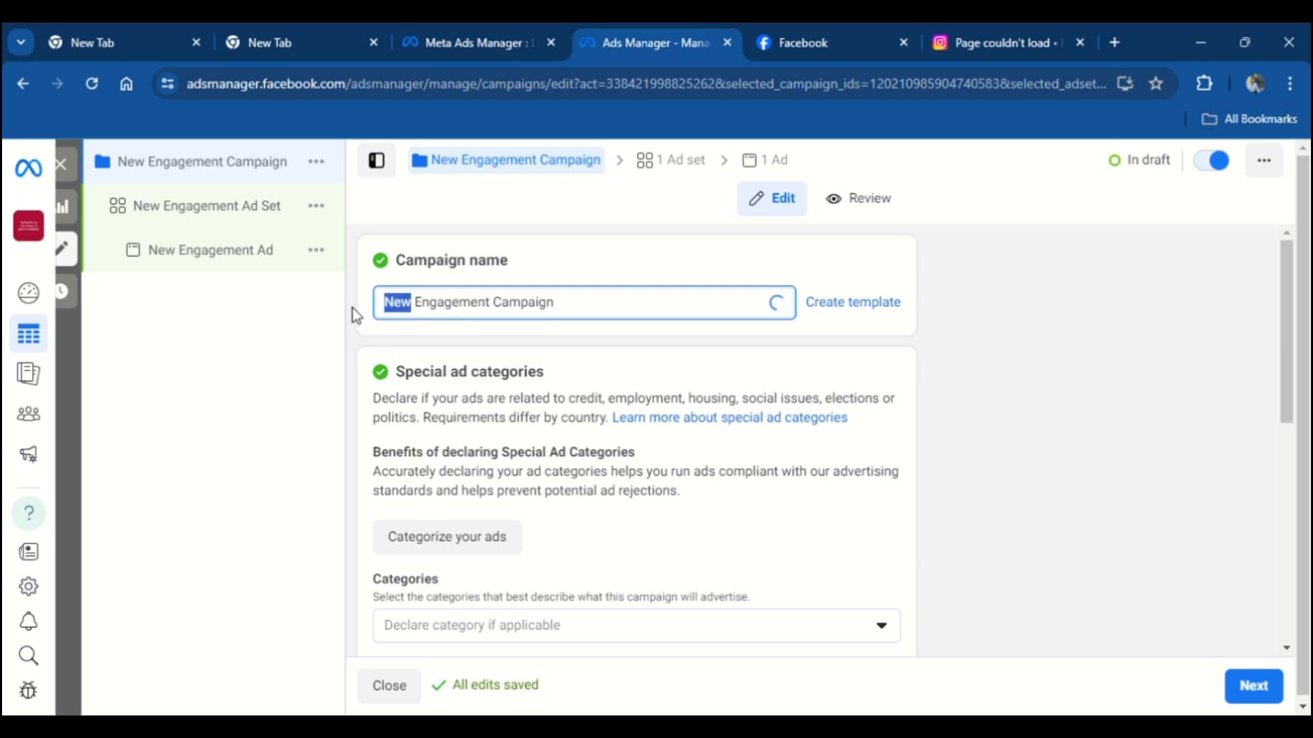
pyautogui.write('Test')
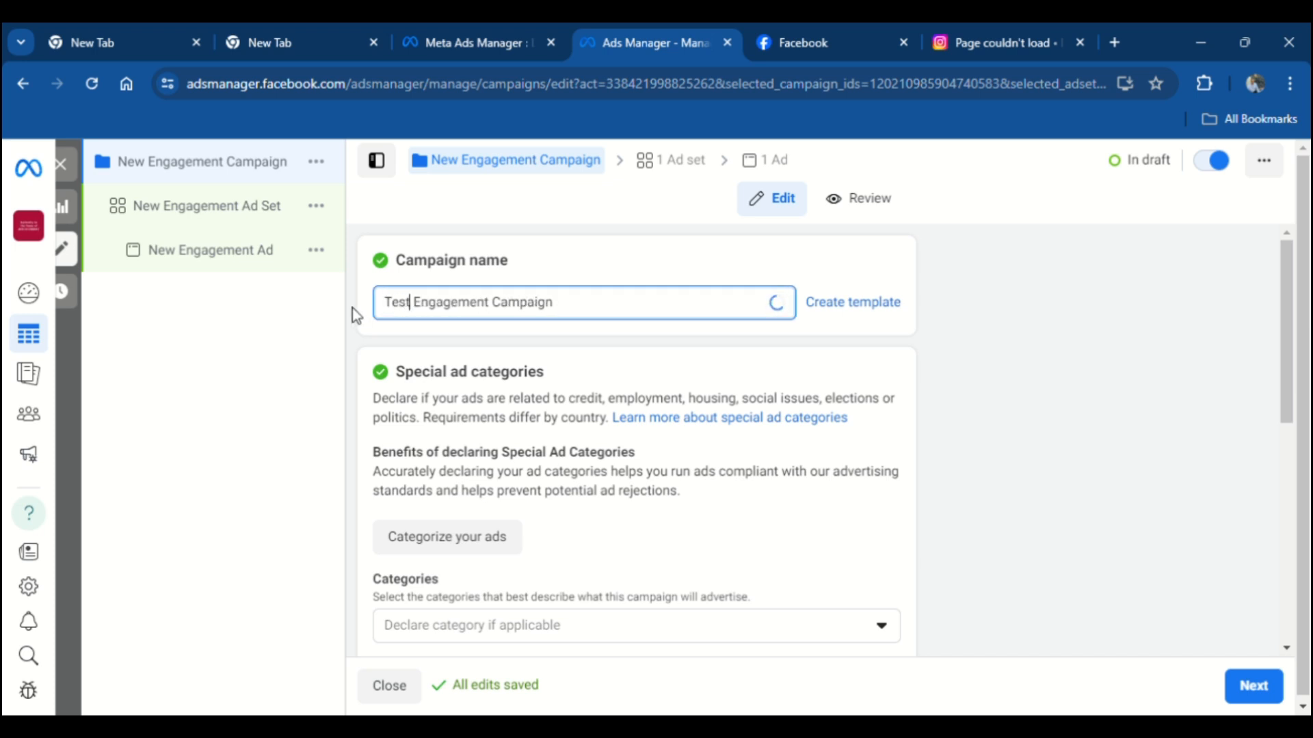
pyautogui.write('ing')
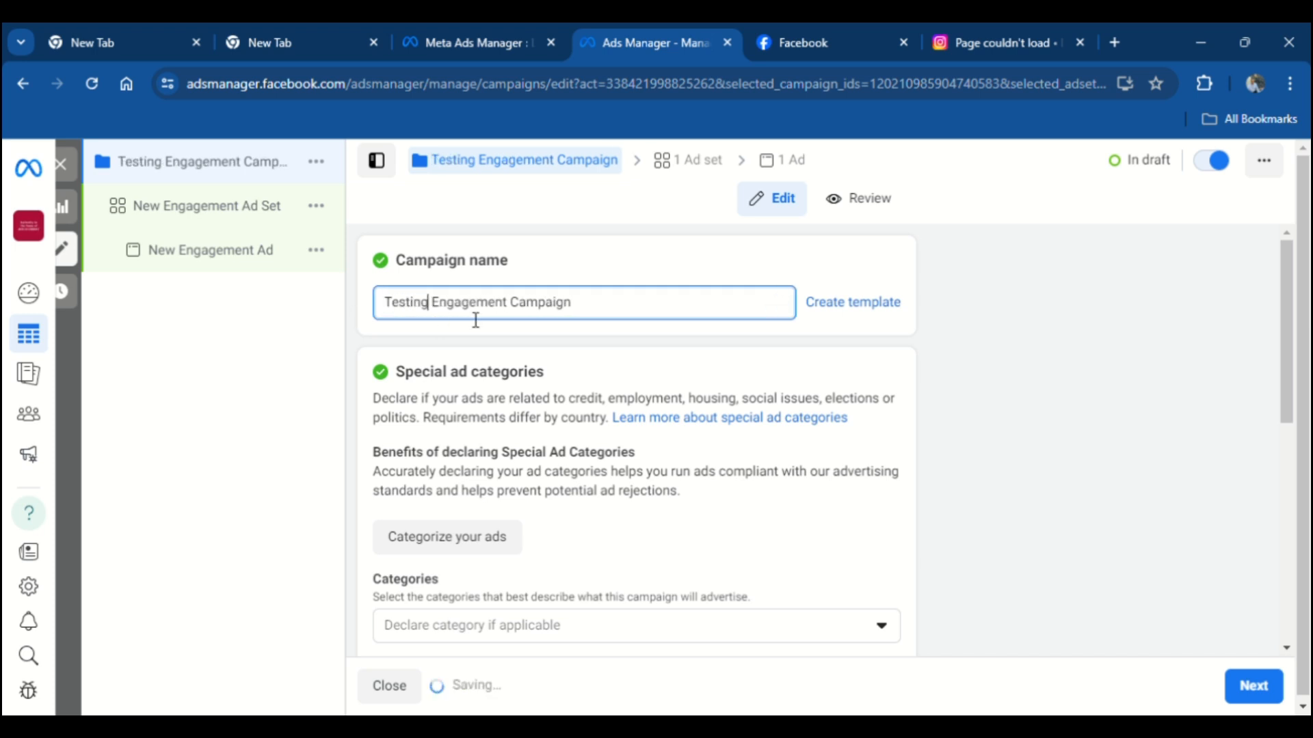
# Review the special ad categories, campaign details, A/B test and Advantage campaign budget without changing them, and continue to the ad set settings.
pyautogui.click(577, 270)
pyautogui.scroll(-4, 590, 307)
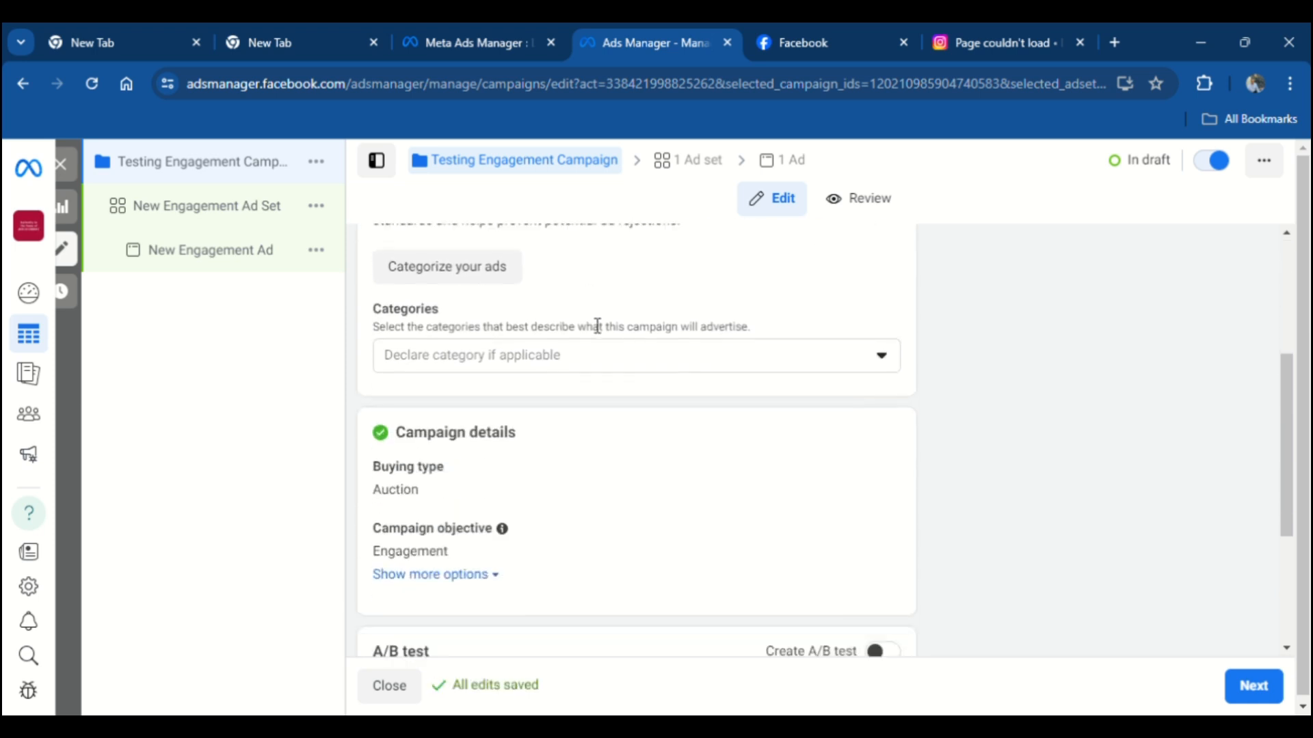
pyautogui.scroll(-2, 588, 342)
pyautogui.scroll(1, 583, 403)
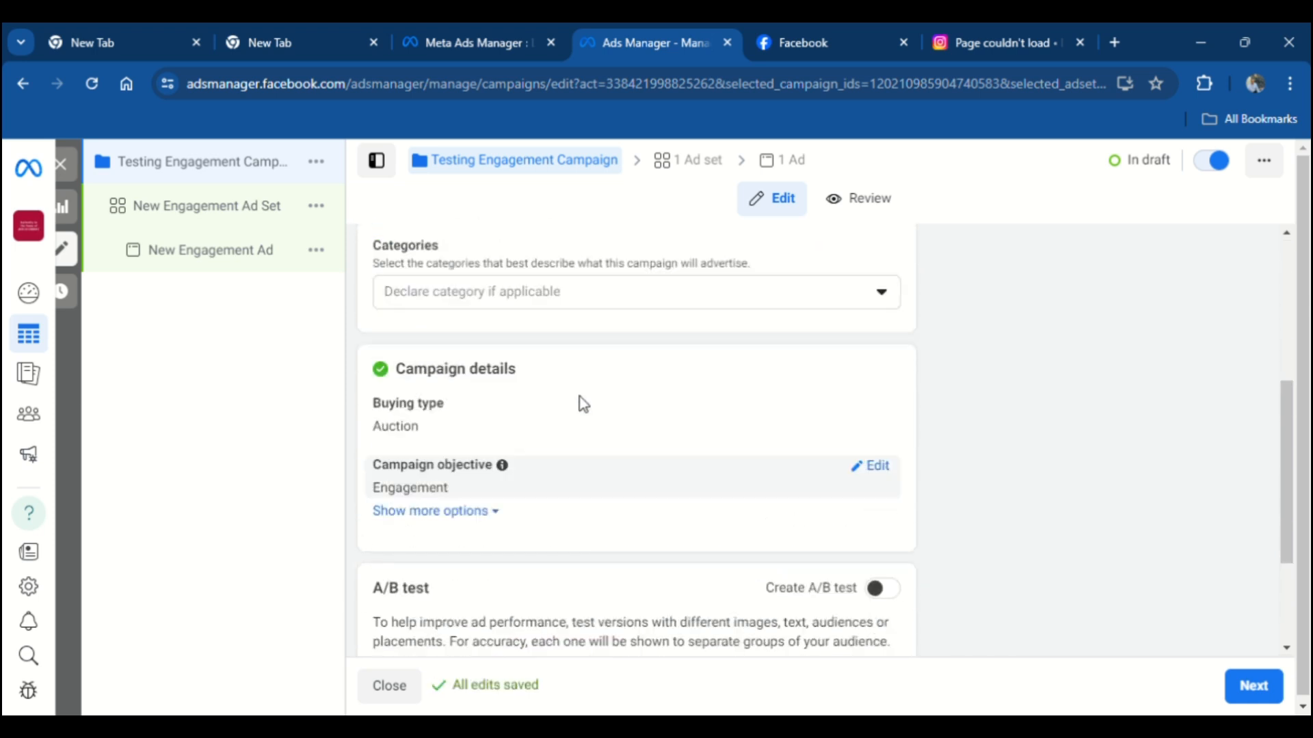
pyautogui.scroll(2, 574, 400)
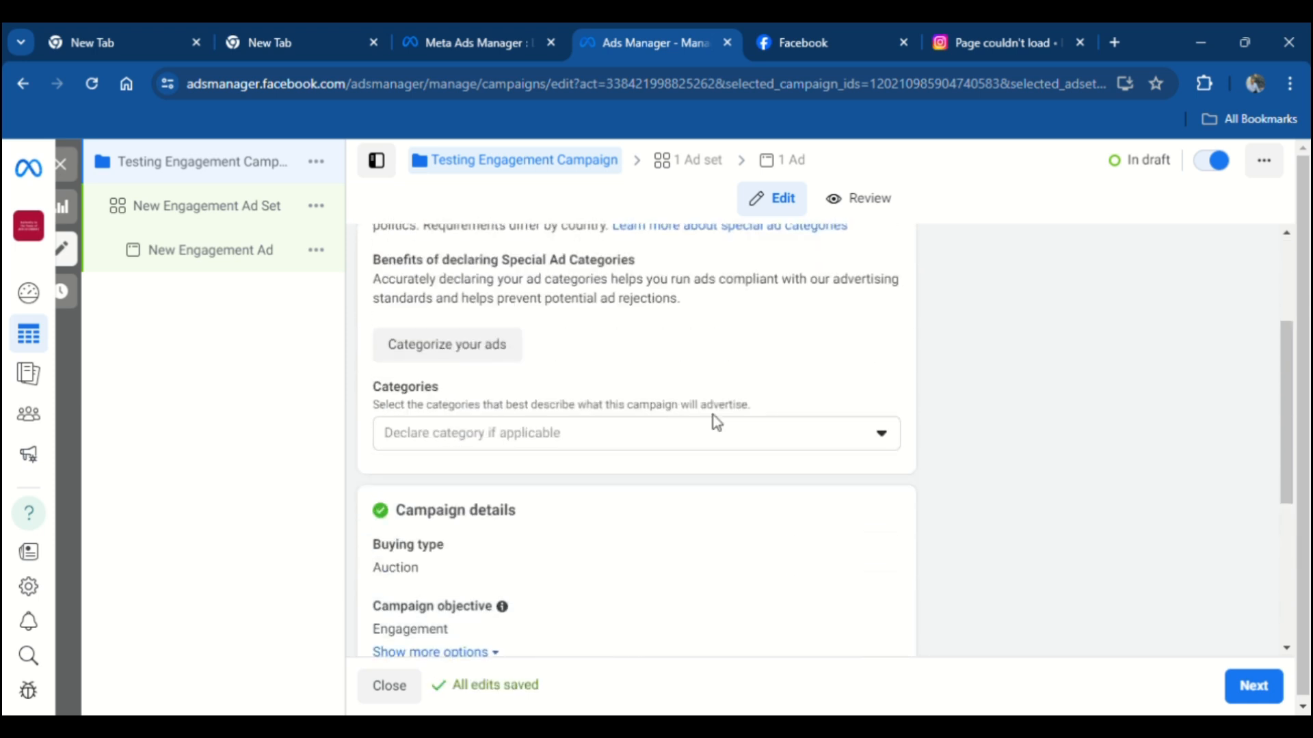
pyautogui.scroll(-5, 711, 422)
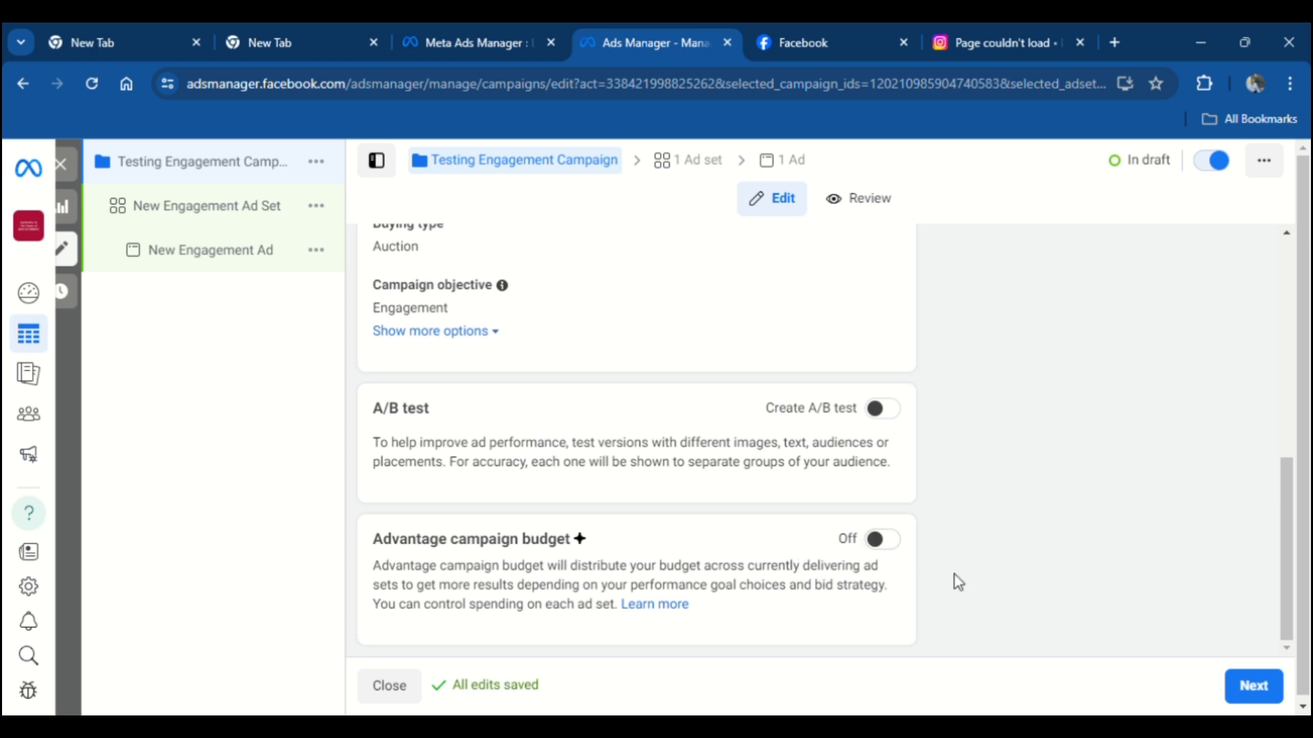
pyautogui.click(1253, 689)
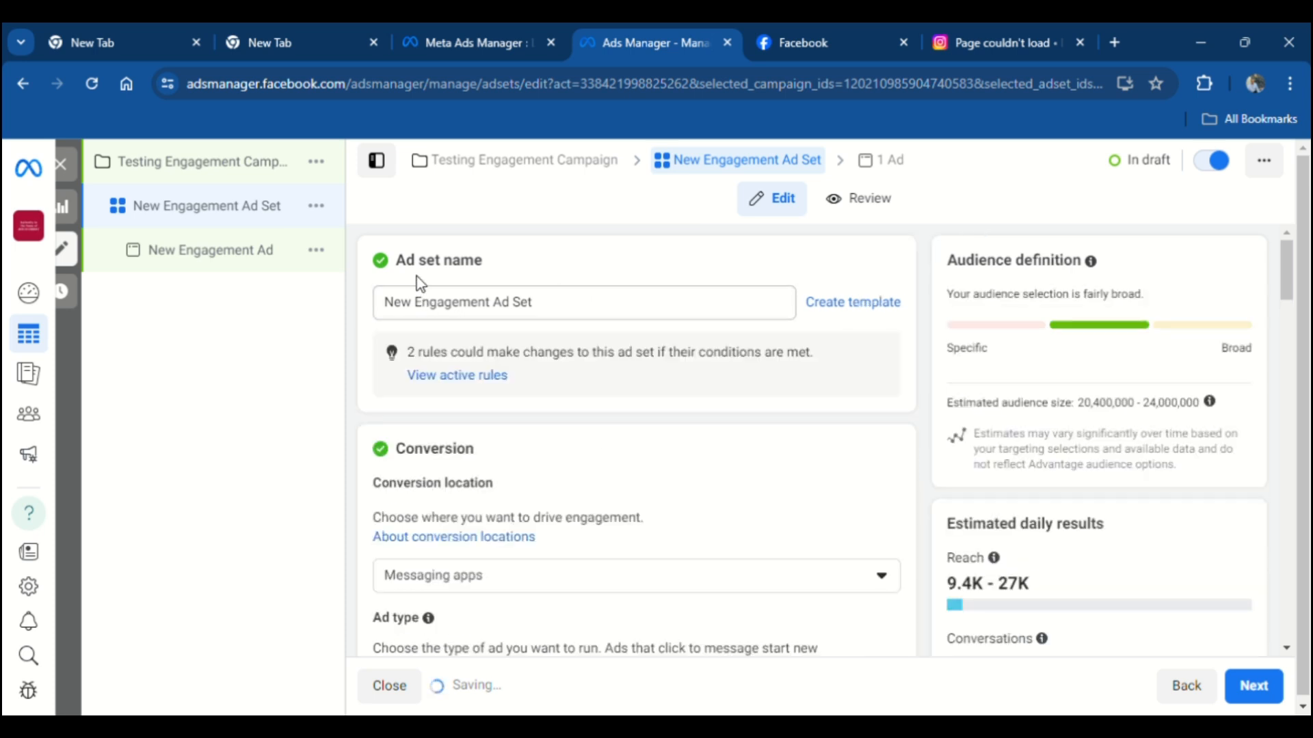
# Rename the ad set as Testing Engagement Ad Set.
pyautogui.moveTo(411, 302); pyautogui.dragTo(396, 304)
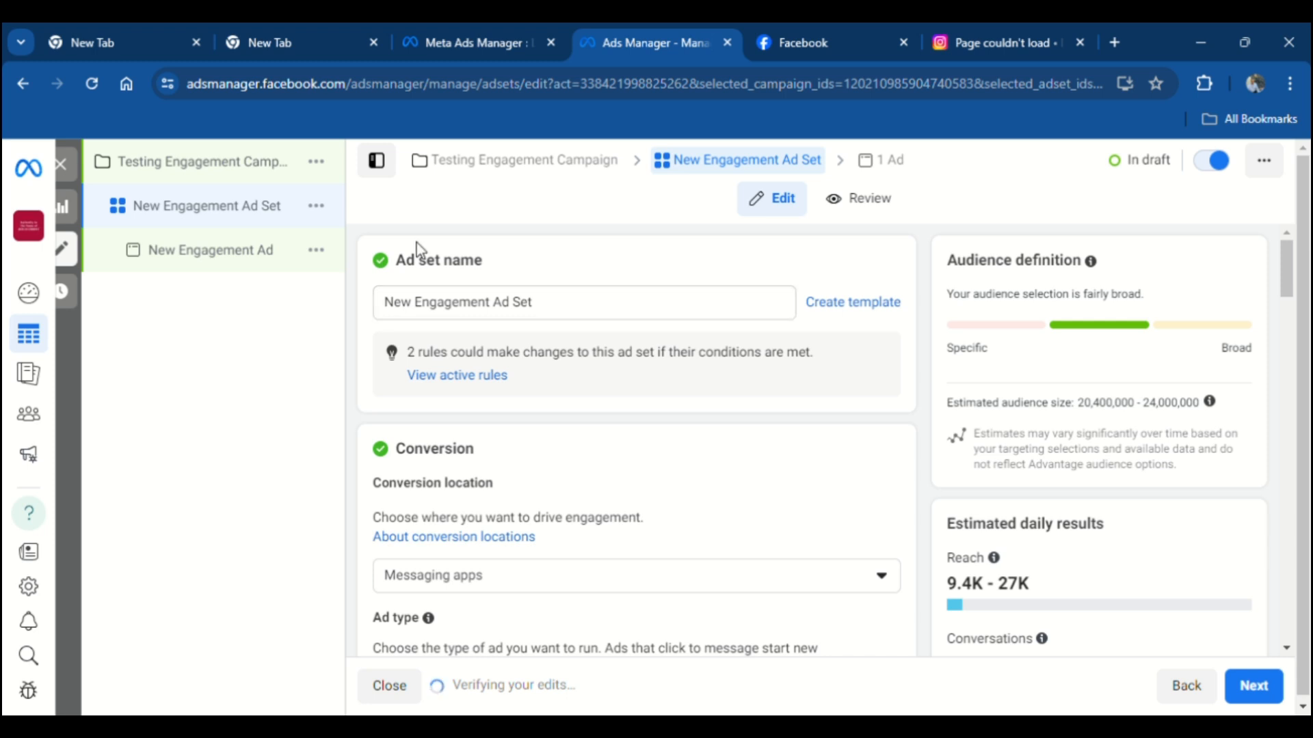
pyautogui.moveTo(413, 305); pyautogui.dragTo(375, 308)
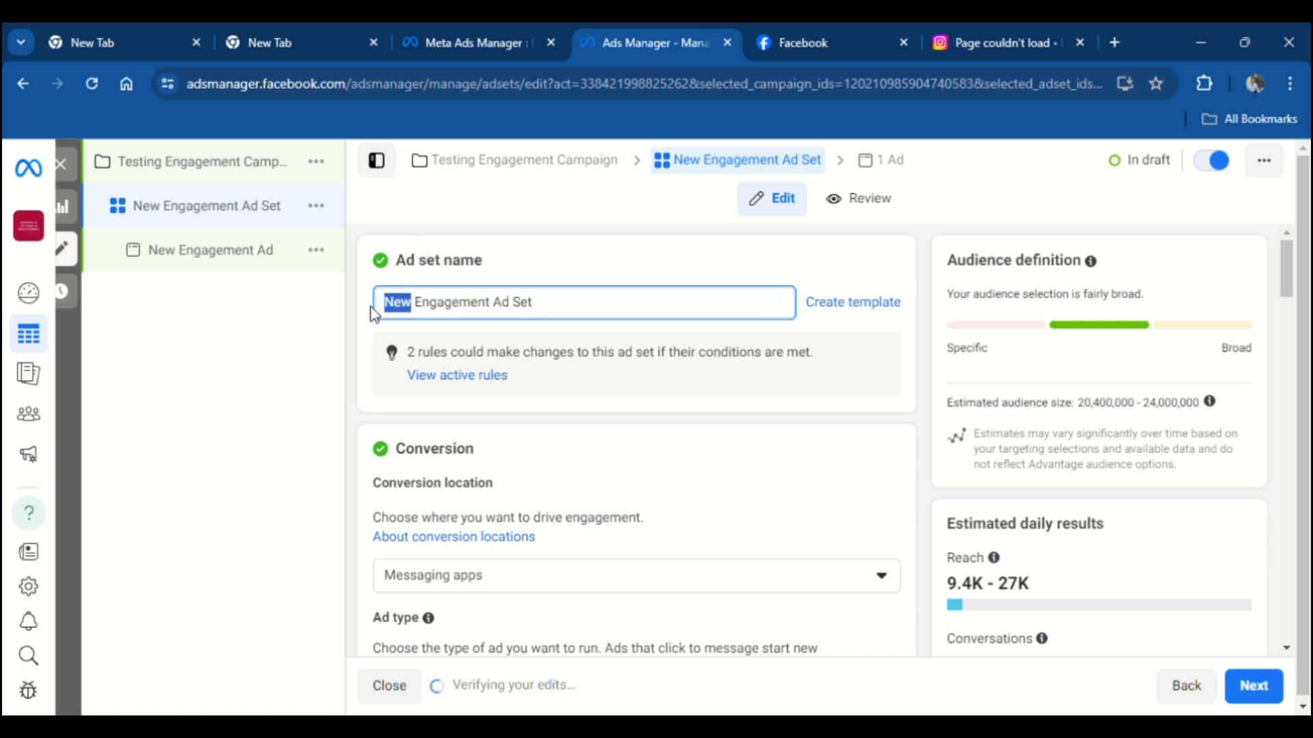
pyautogui.write('Test')
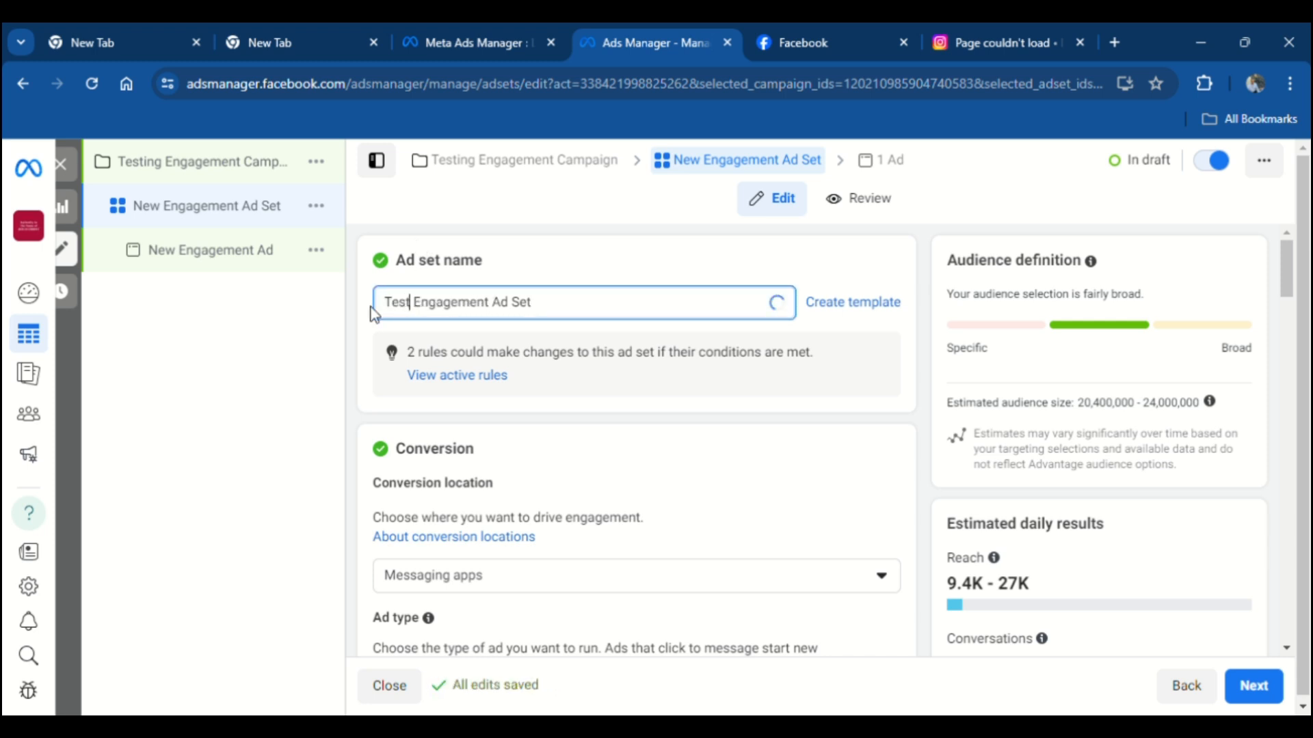
pyautogui.write('ing')
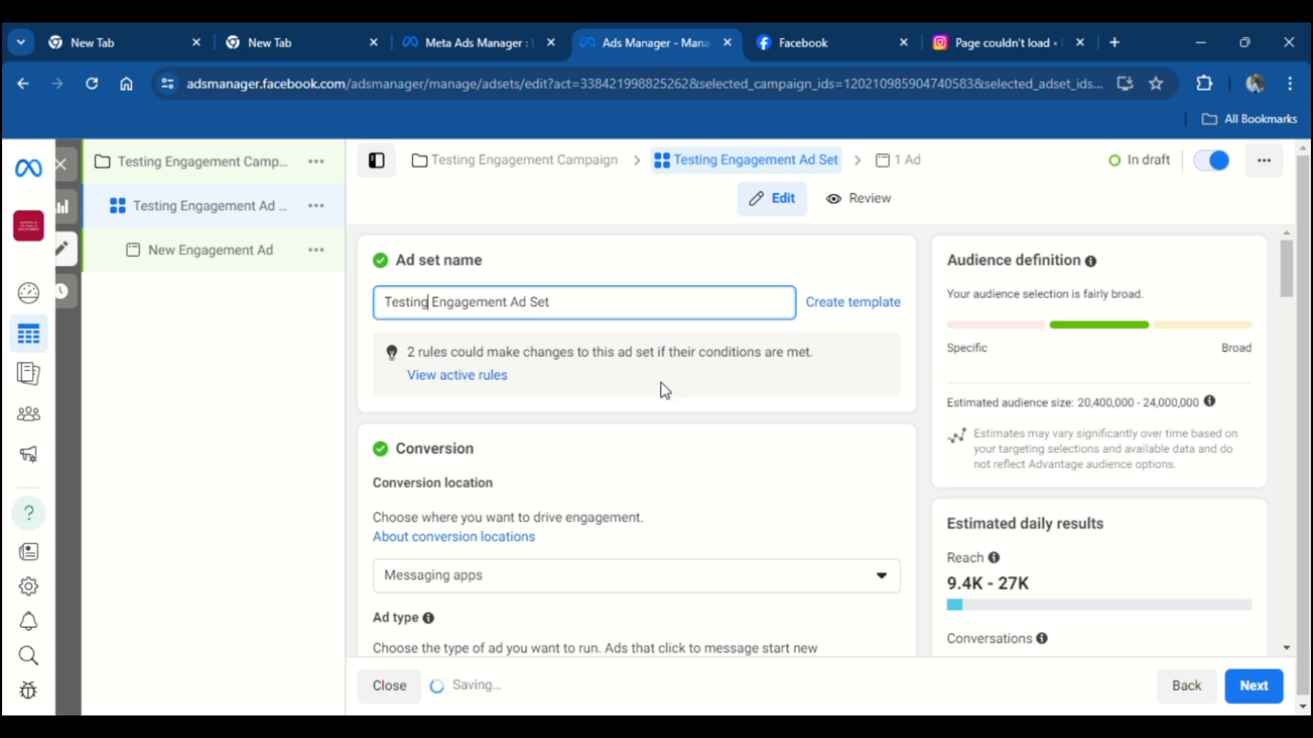
# Examine the available conversion locations from Messaging apps to Facebook Page, keeping Messaging apps as the choice.
pyautogui.scroll(-1, 674, 390)
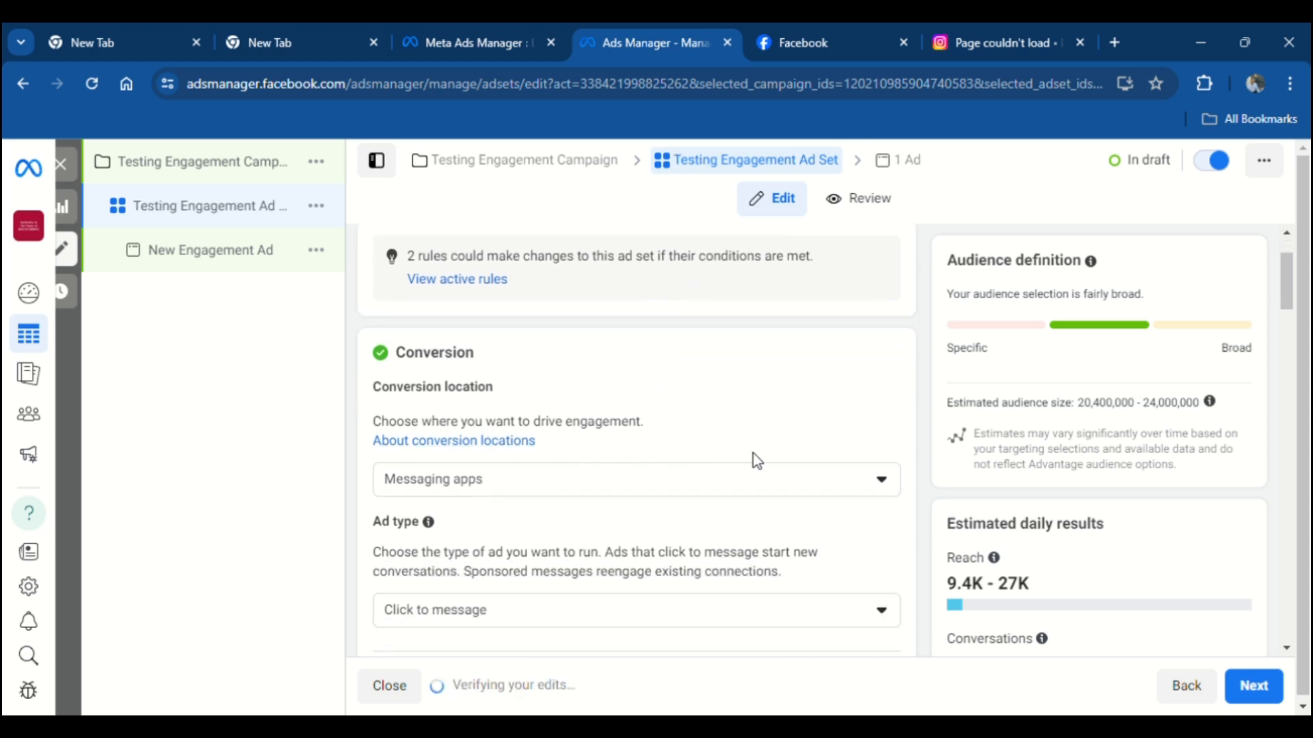
pyautogui.scroll(-1, 741, 429)
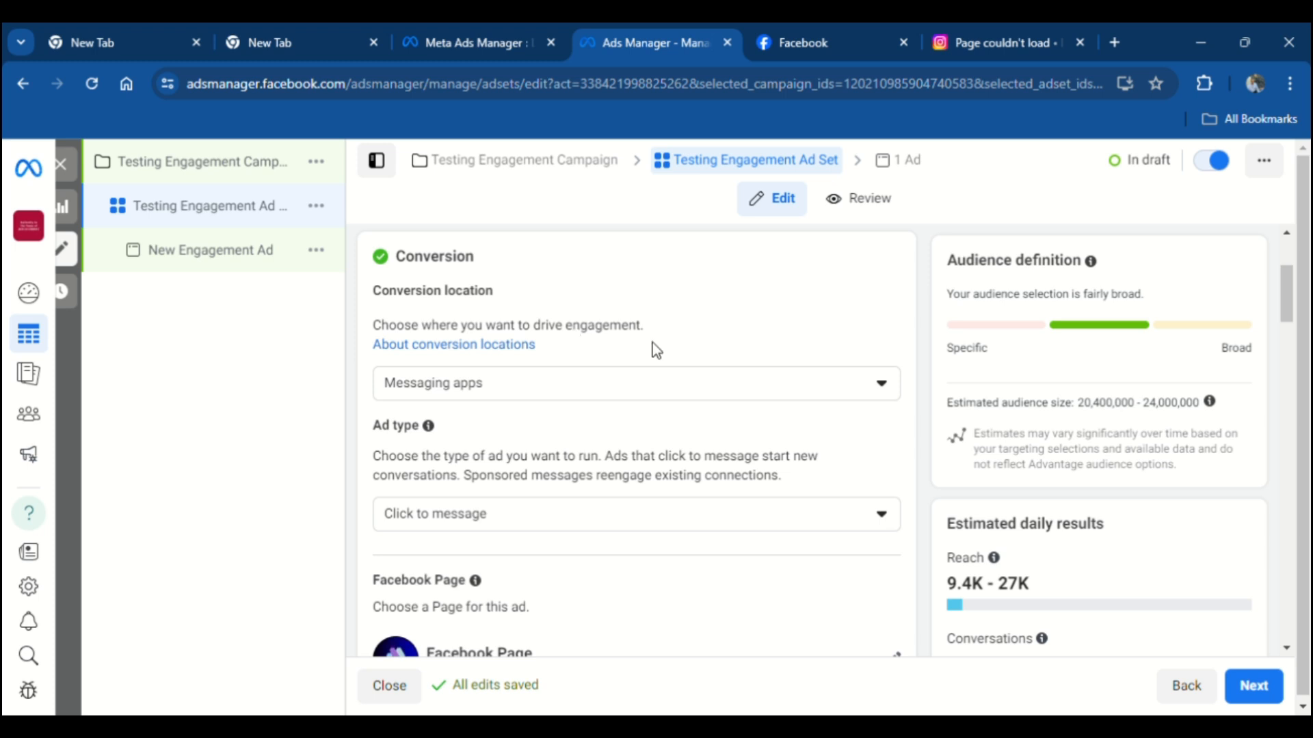
pyautogui.click(687, 387)
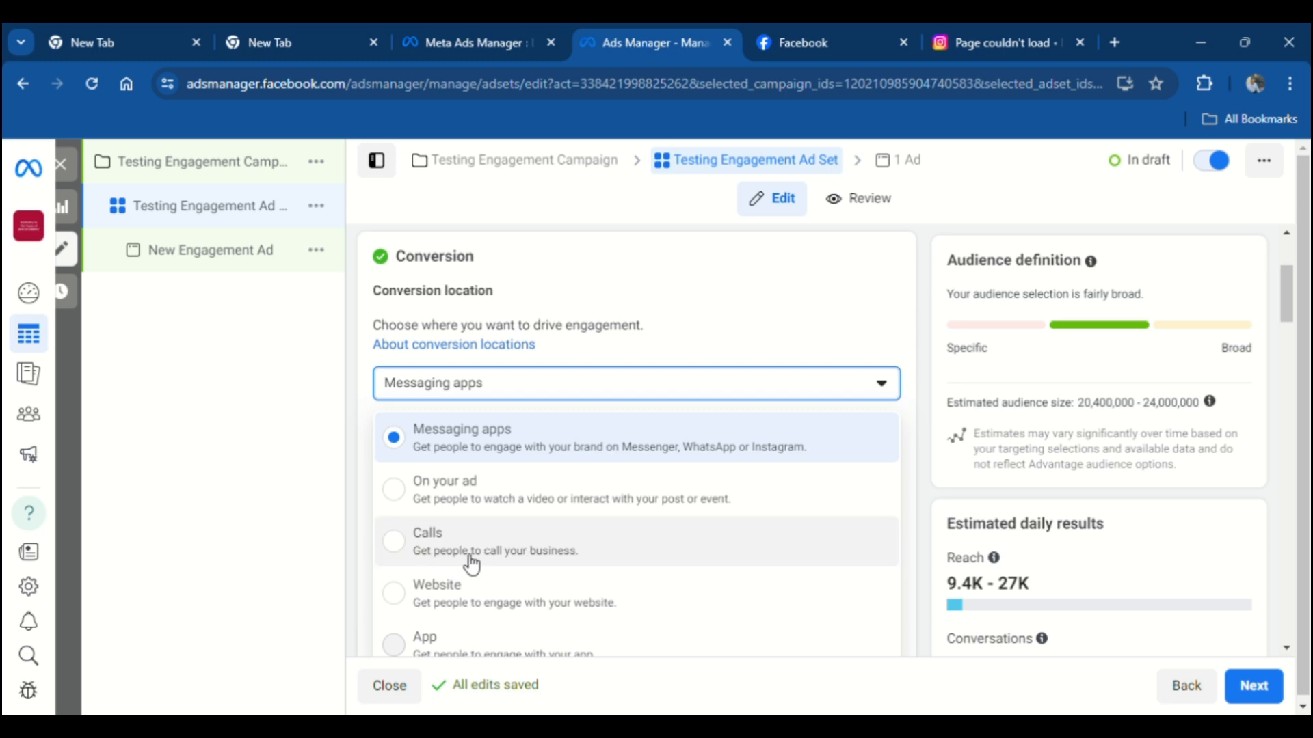
pyautogui.scroll(-2, 533, 549)
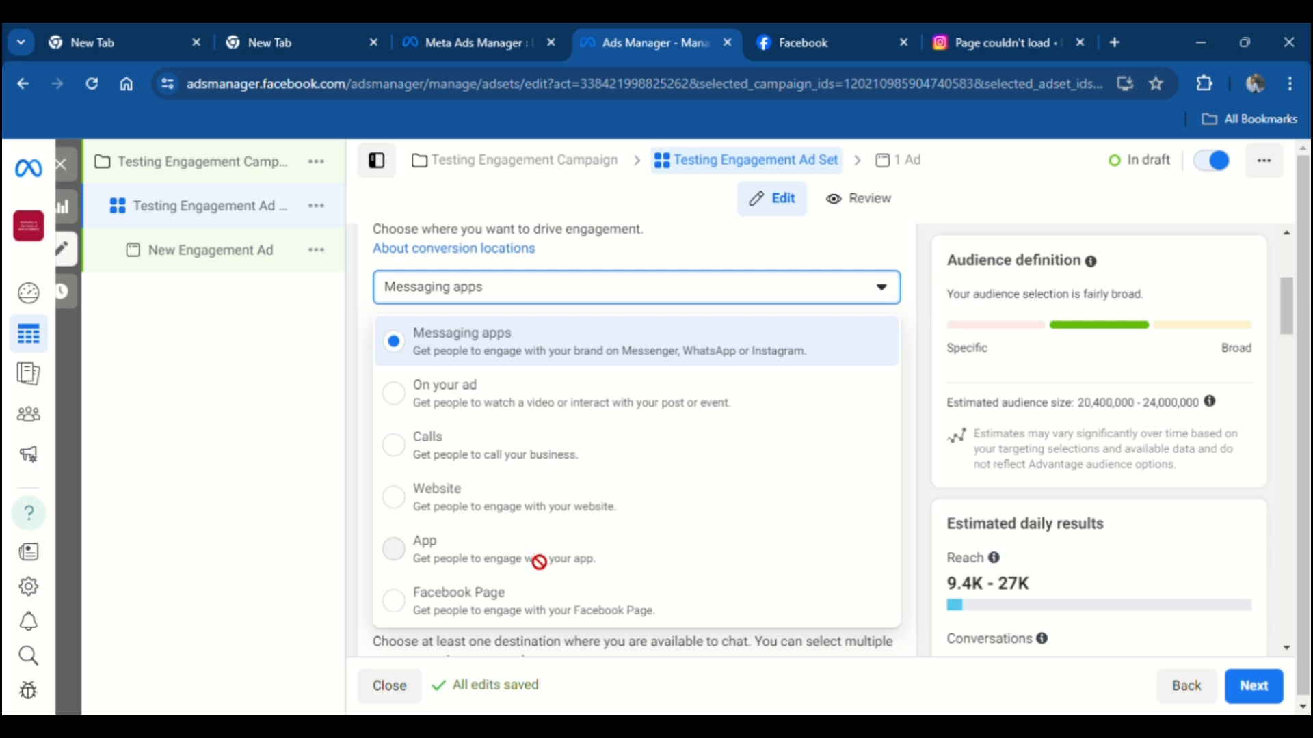
pyautogui.scroll(-2, 539, 561)
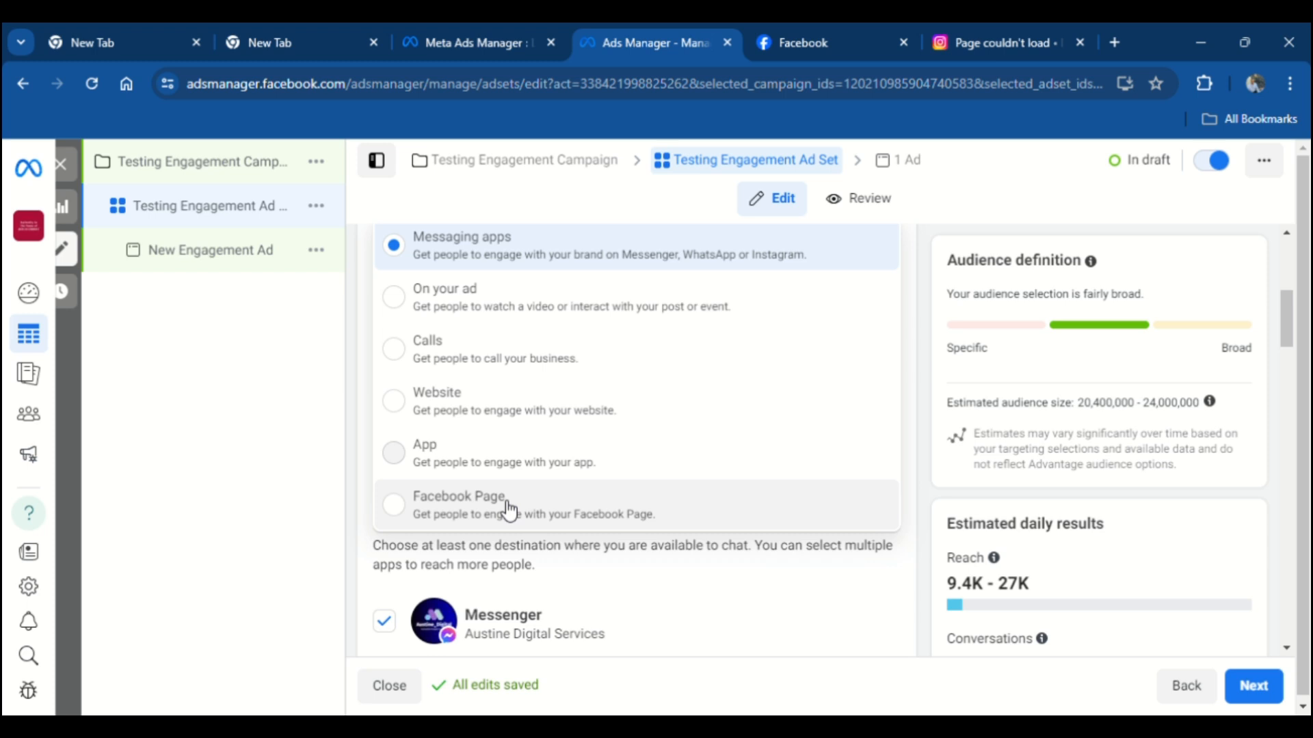
pyautogui.scroll(3, 509, 512)
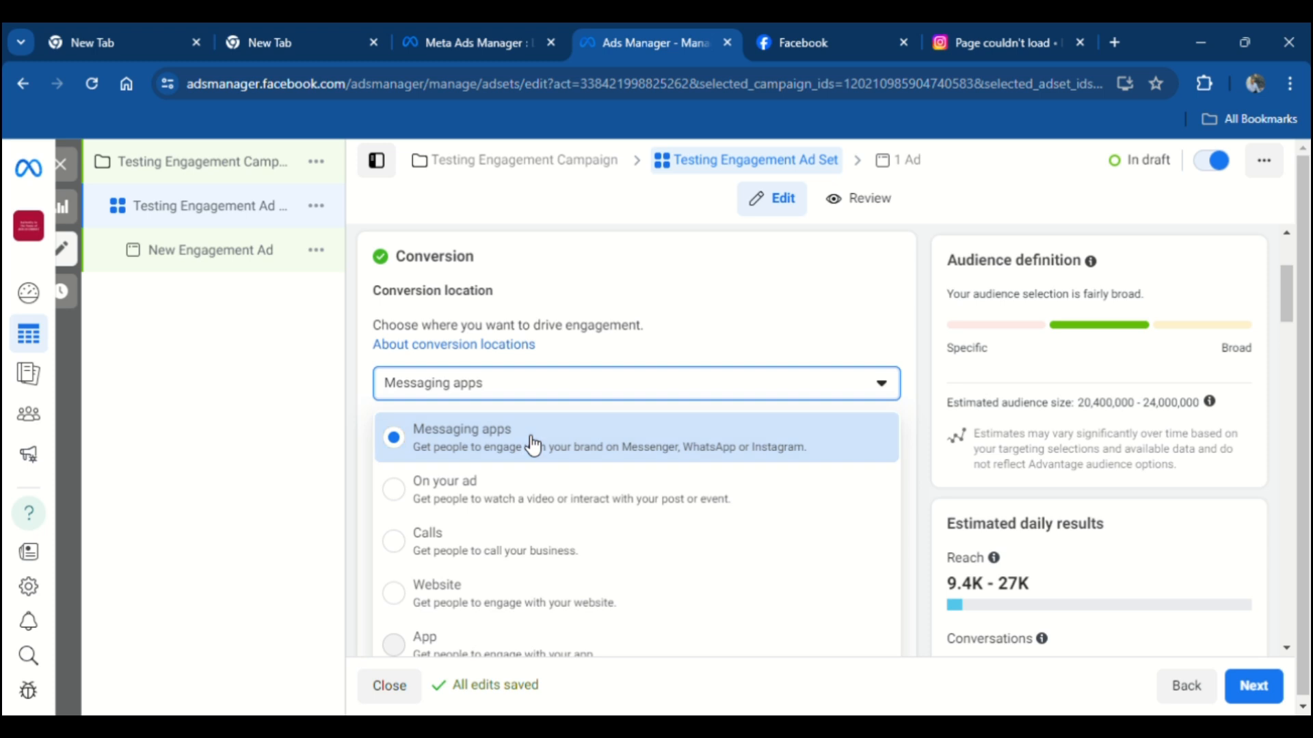
pyautogui.click(676, 307)
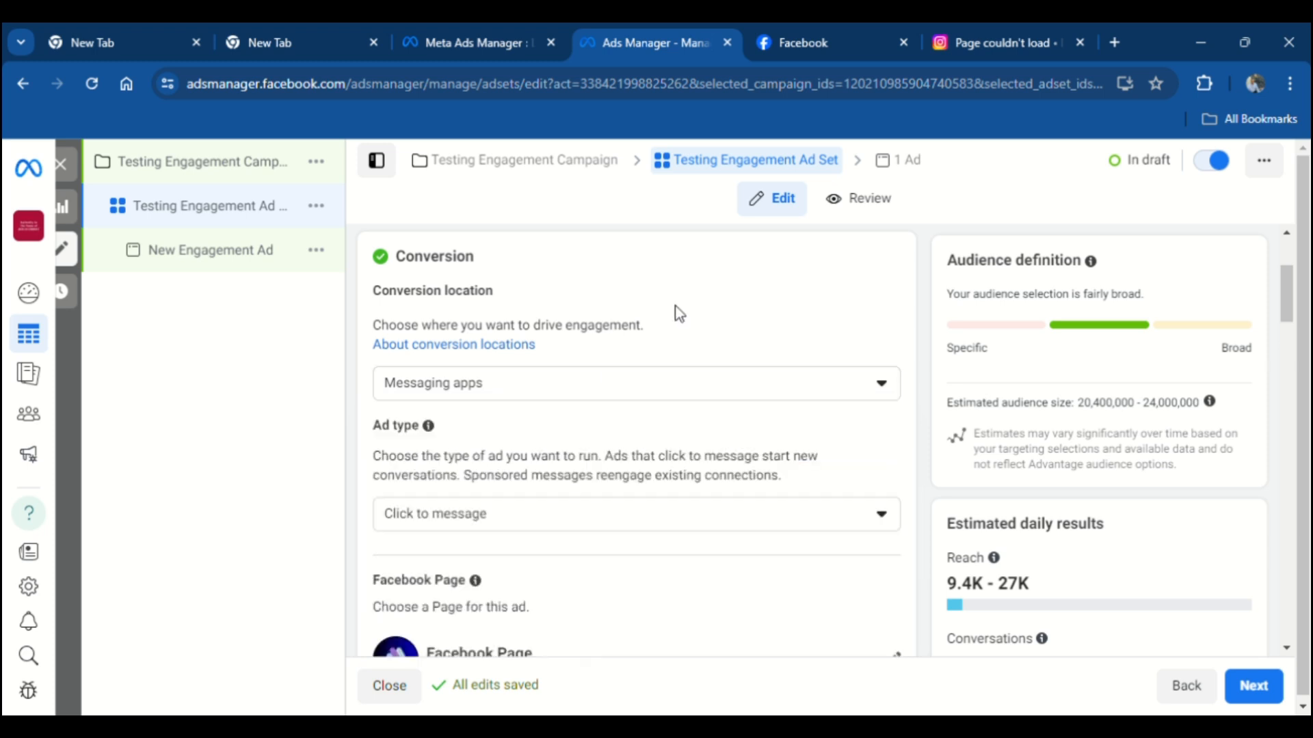
# Choose Click to message as the ad type for the ad set.
pyautogui.scroll(-3, 579, 403)
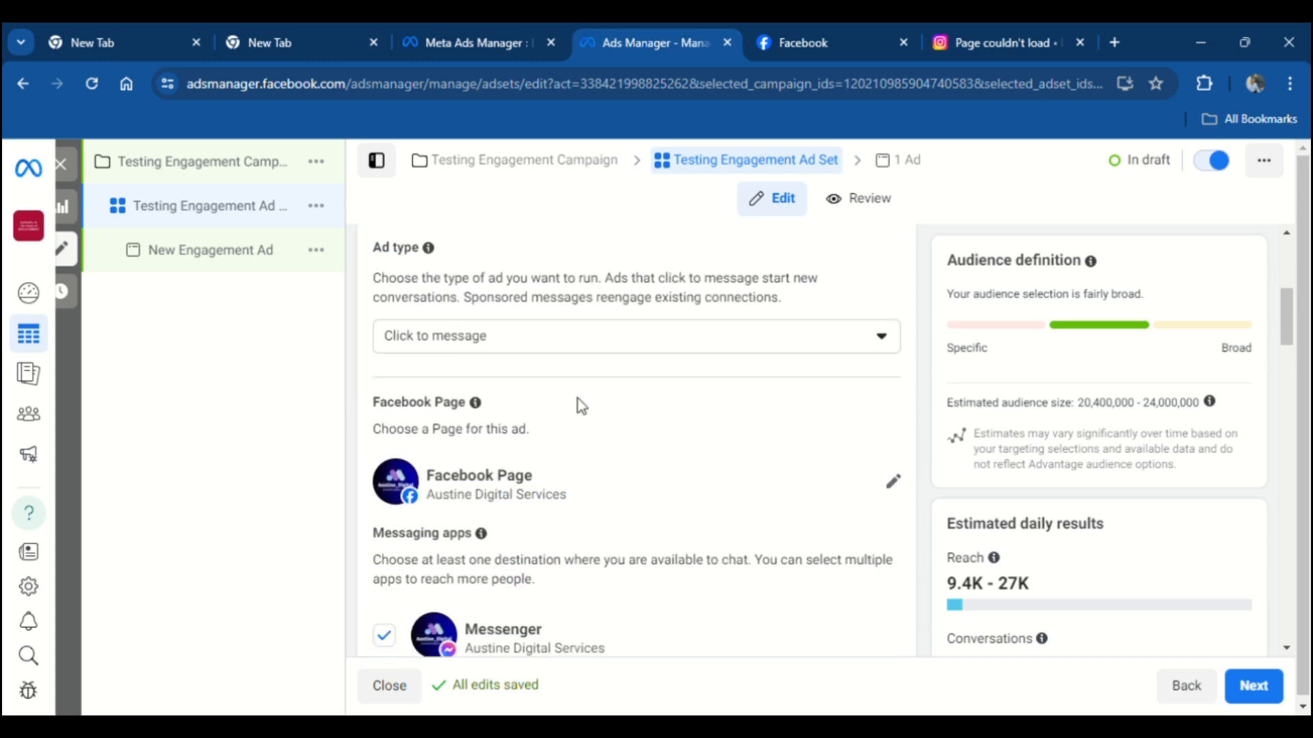
pyautogui.click(601, 329)
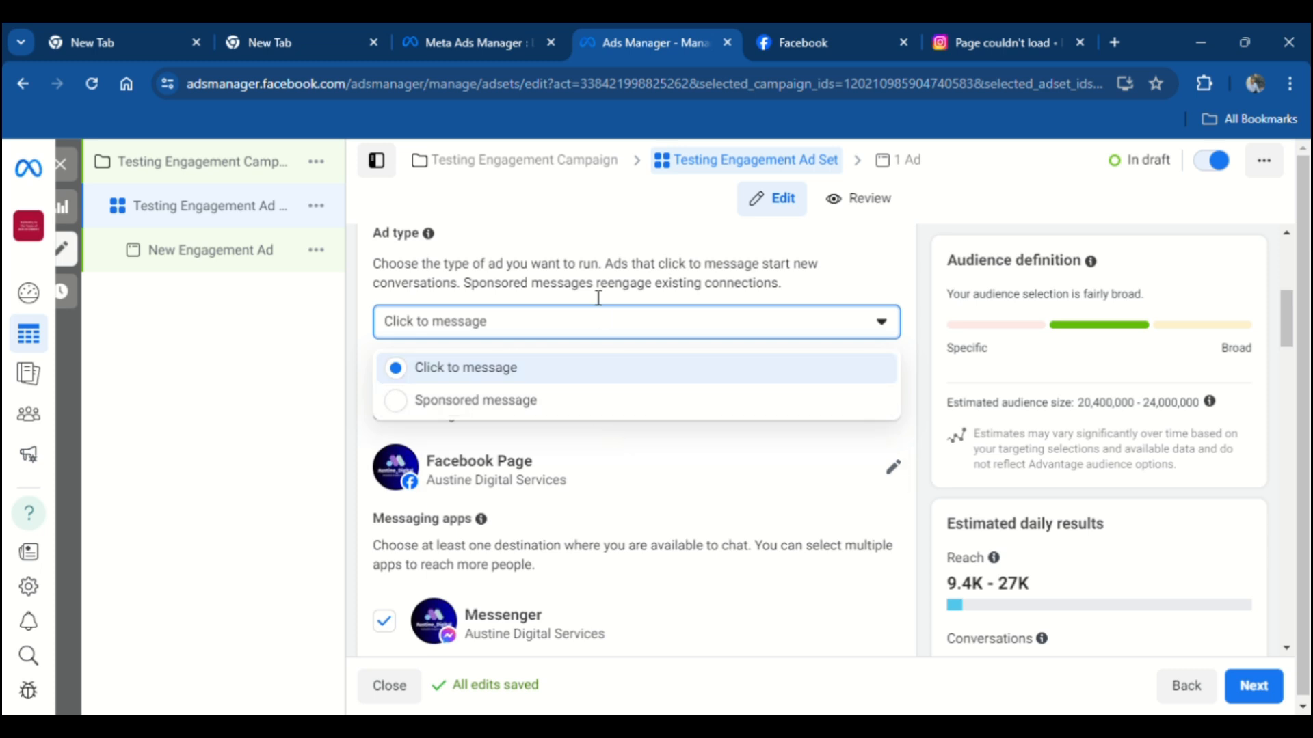
pyautogui.click(546, 365)
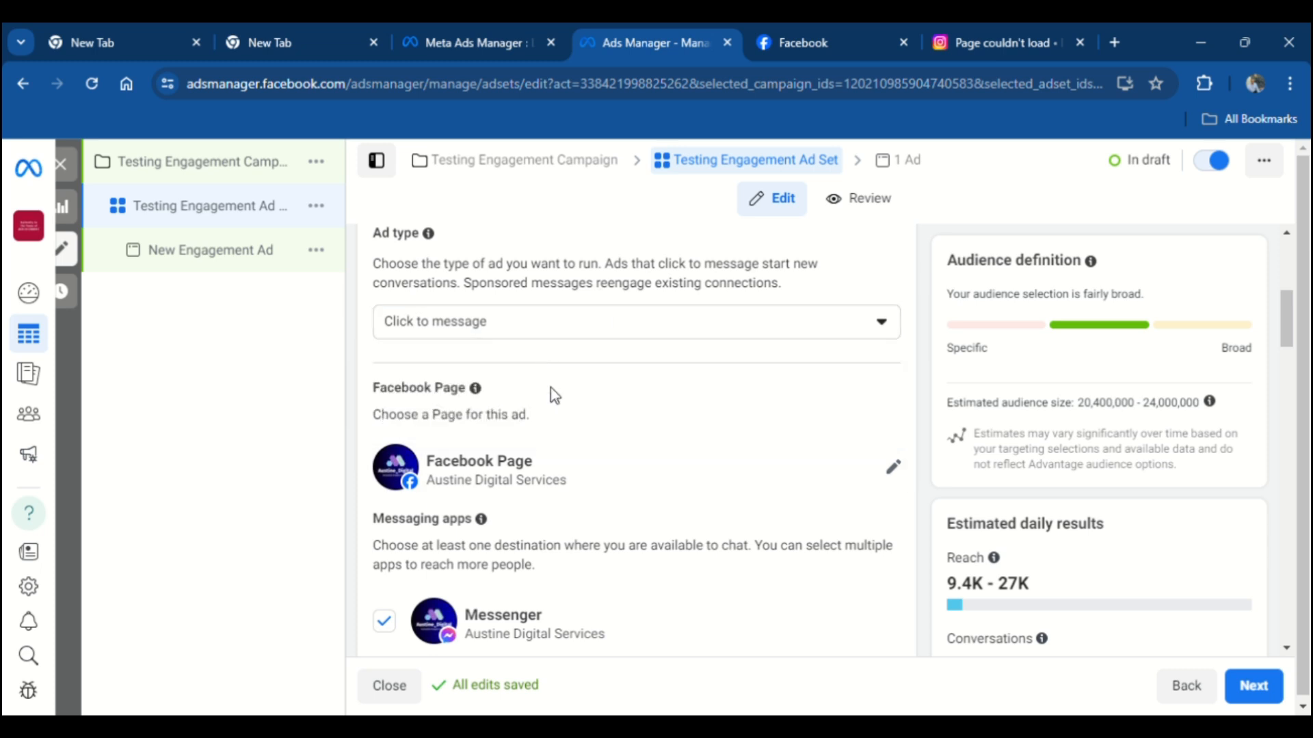
# Choose Austine Digital Services as the Facebook Page for the ad.
pyautogui.scroll(-1, 564, 451)
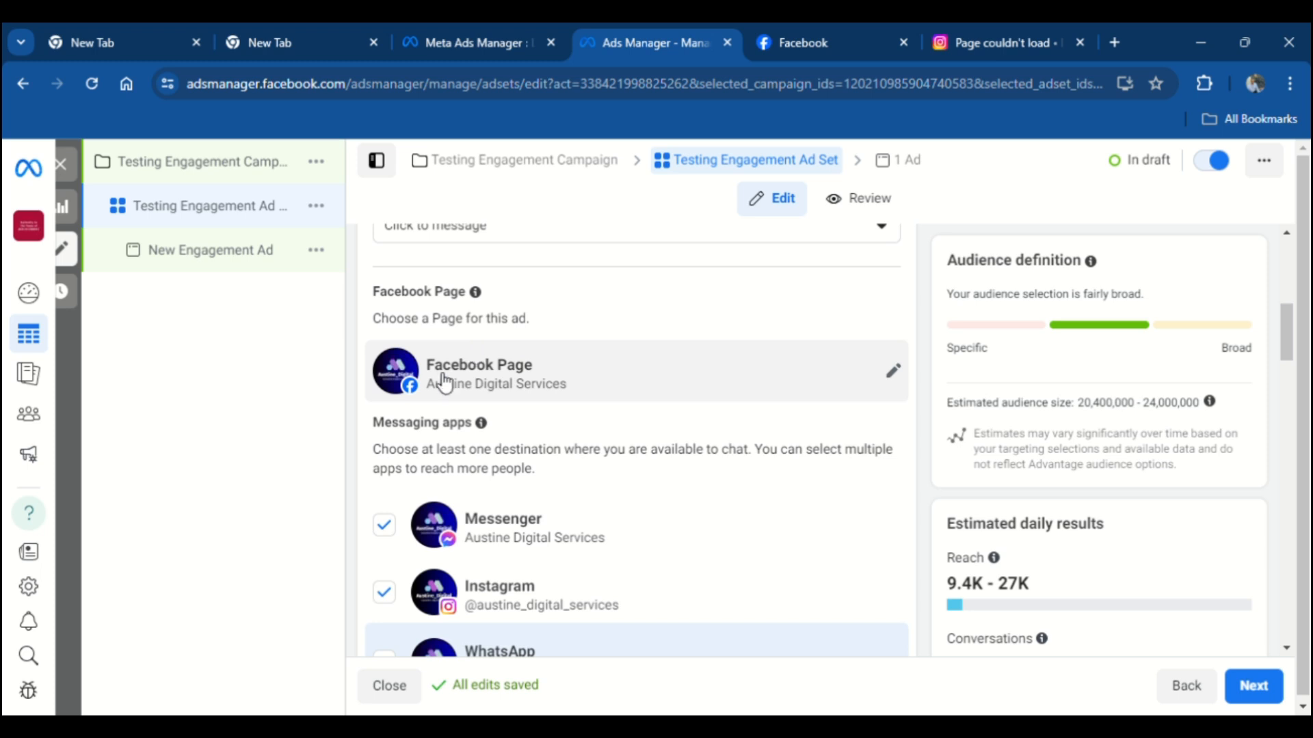
pyautogui.click(893, 371)
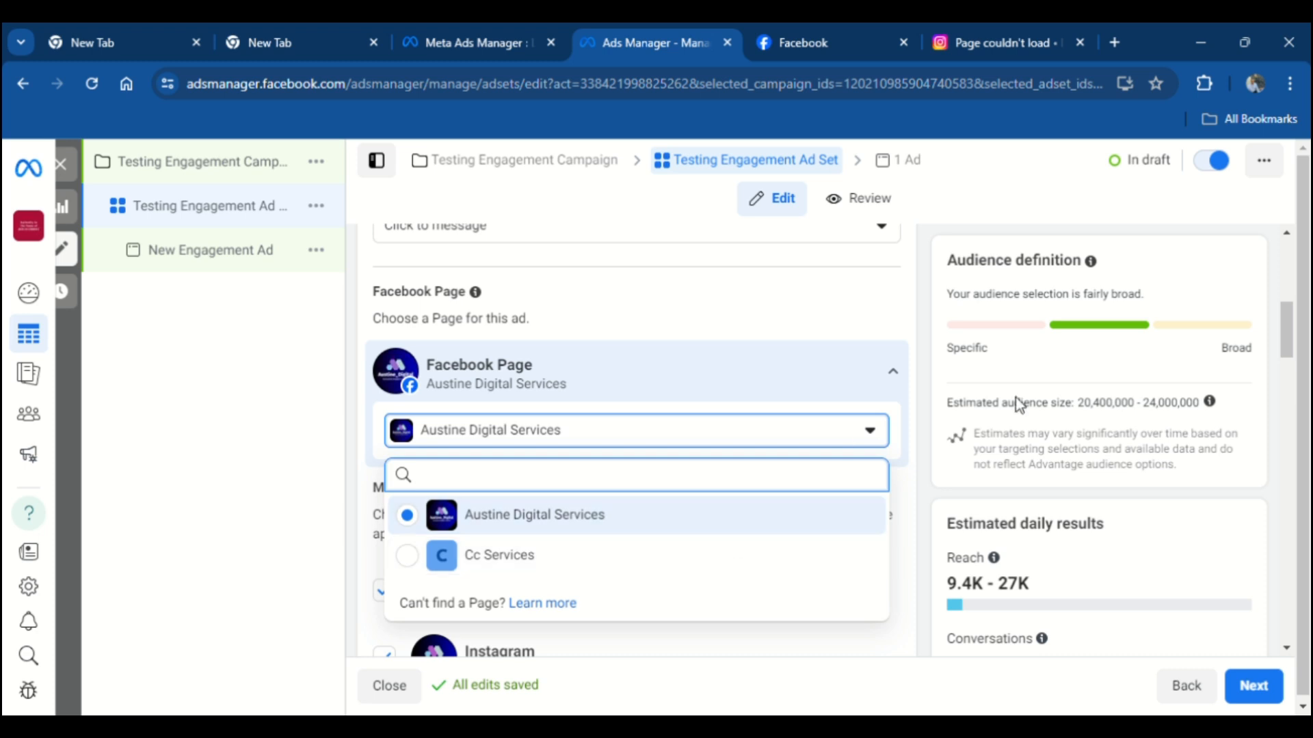
pyautogui.click(595, 518)
# Deselect Messenger and Instagram as messaging destinations, keeping only WhatsApp.
pyautogui.scroll(-3, 663, 494)
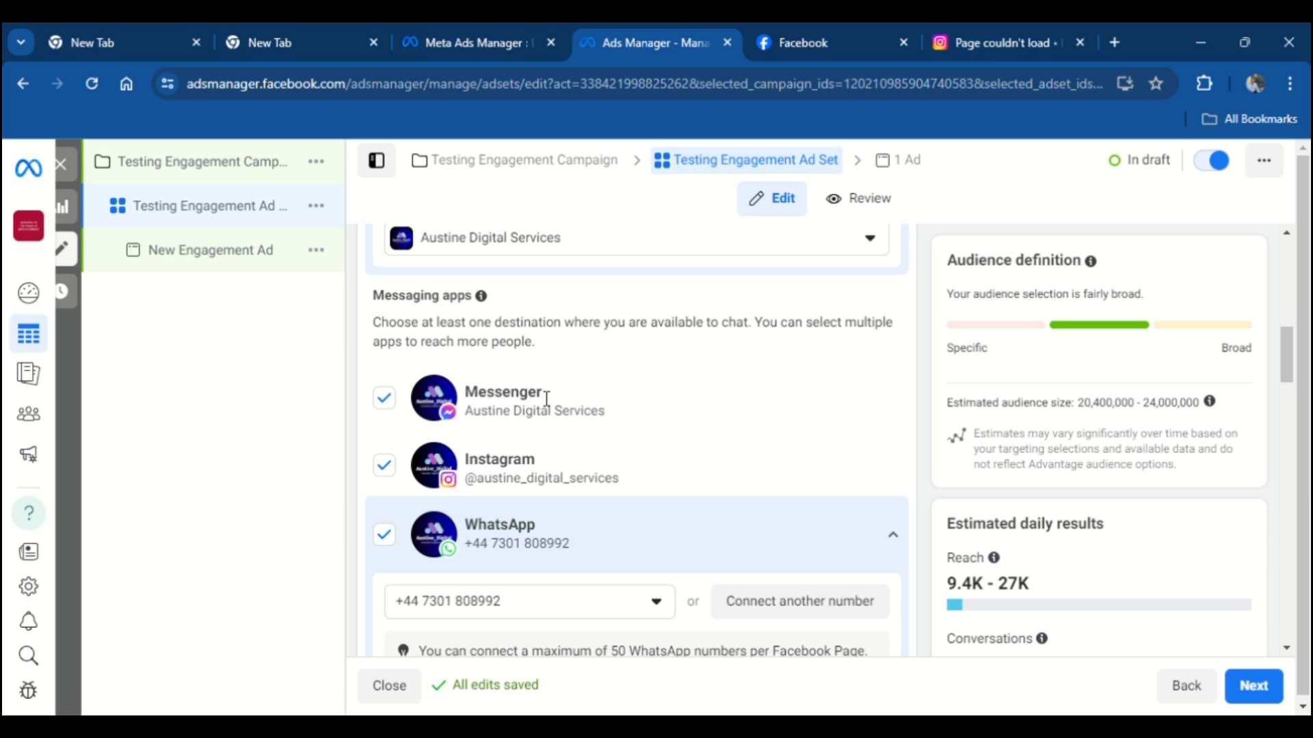
pyautogui.click(388, 397)
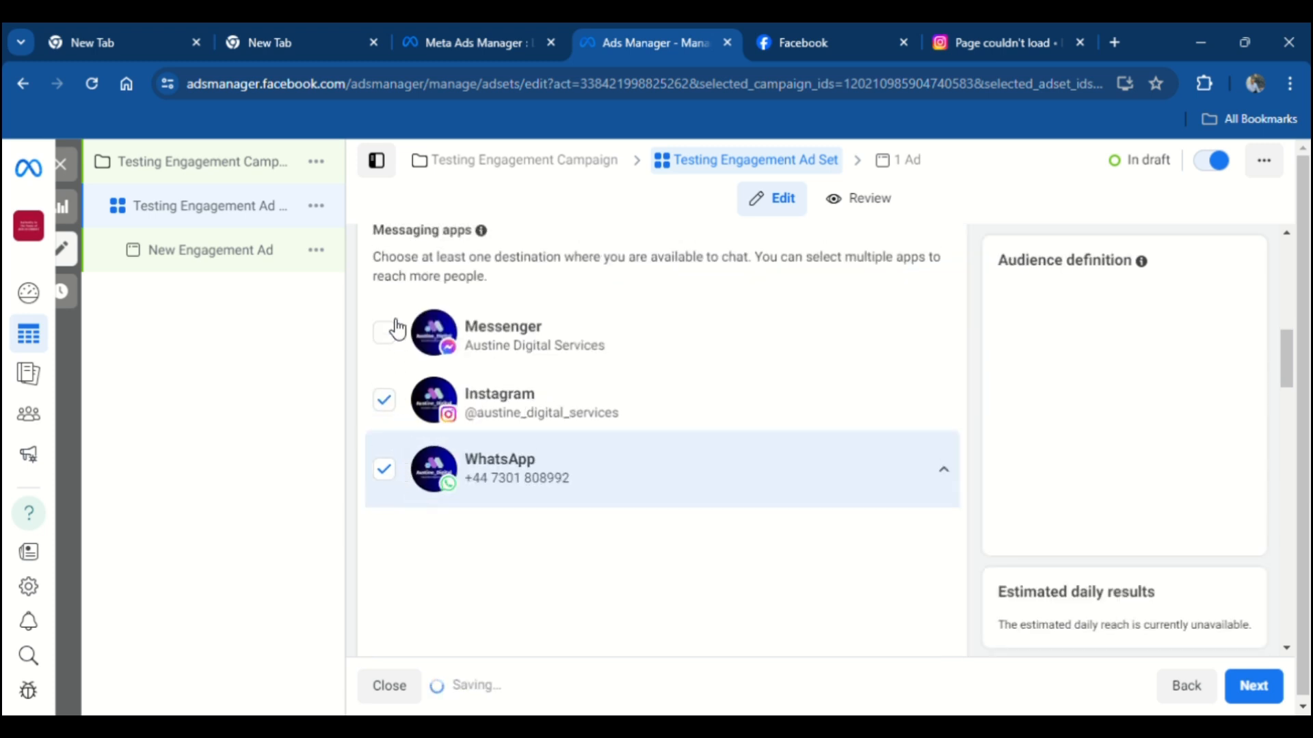
pyautogui.click(387, 404)
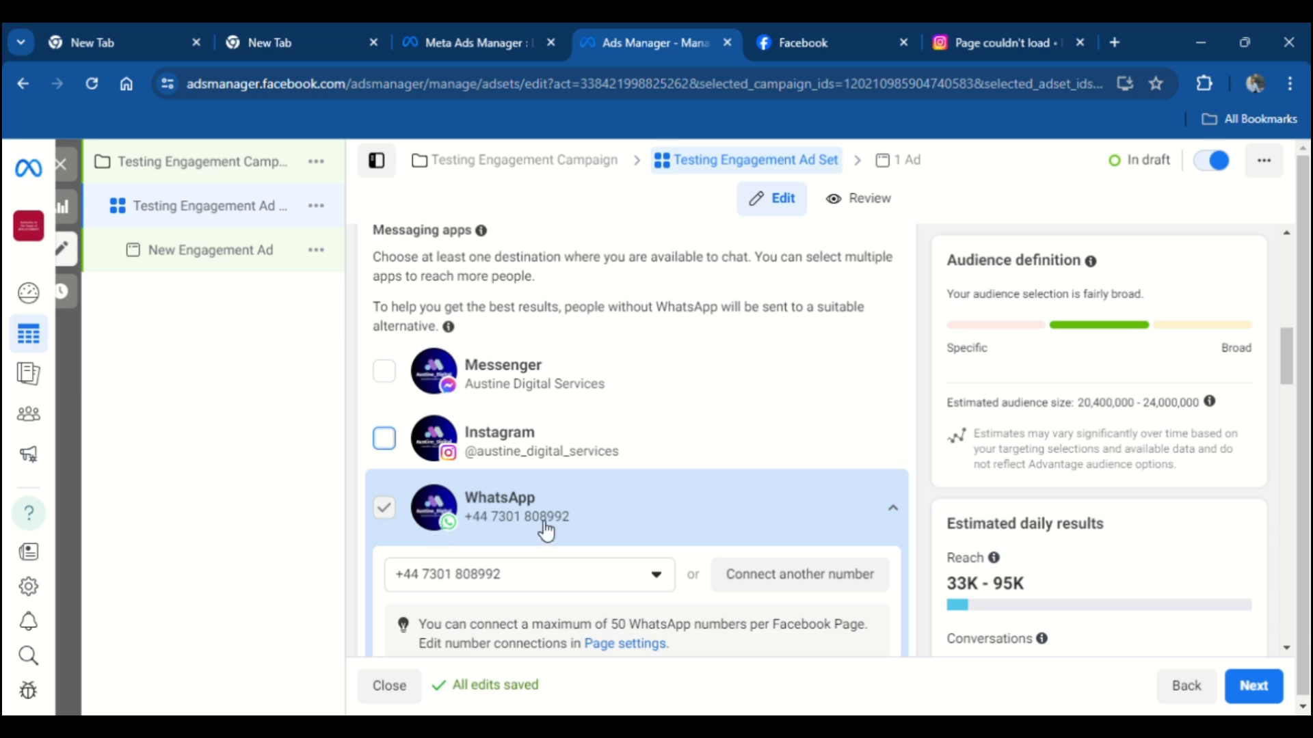
# Switch the connected WhatsApp number to the first listed number with the +234 country code.
pyautogui.scroll(-1, 583, 487)
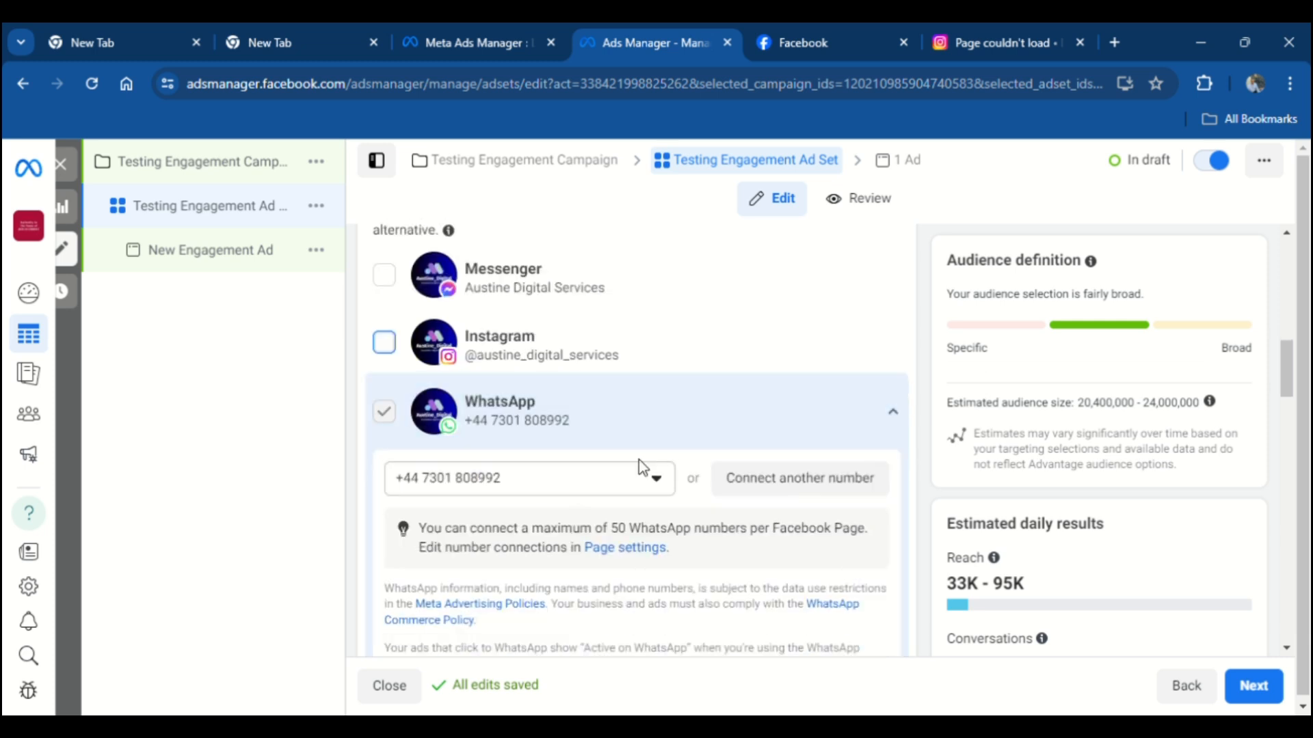
pyautogui.click(672, 487)
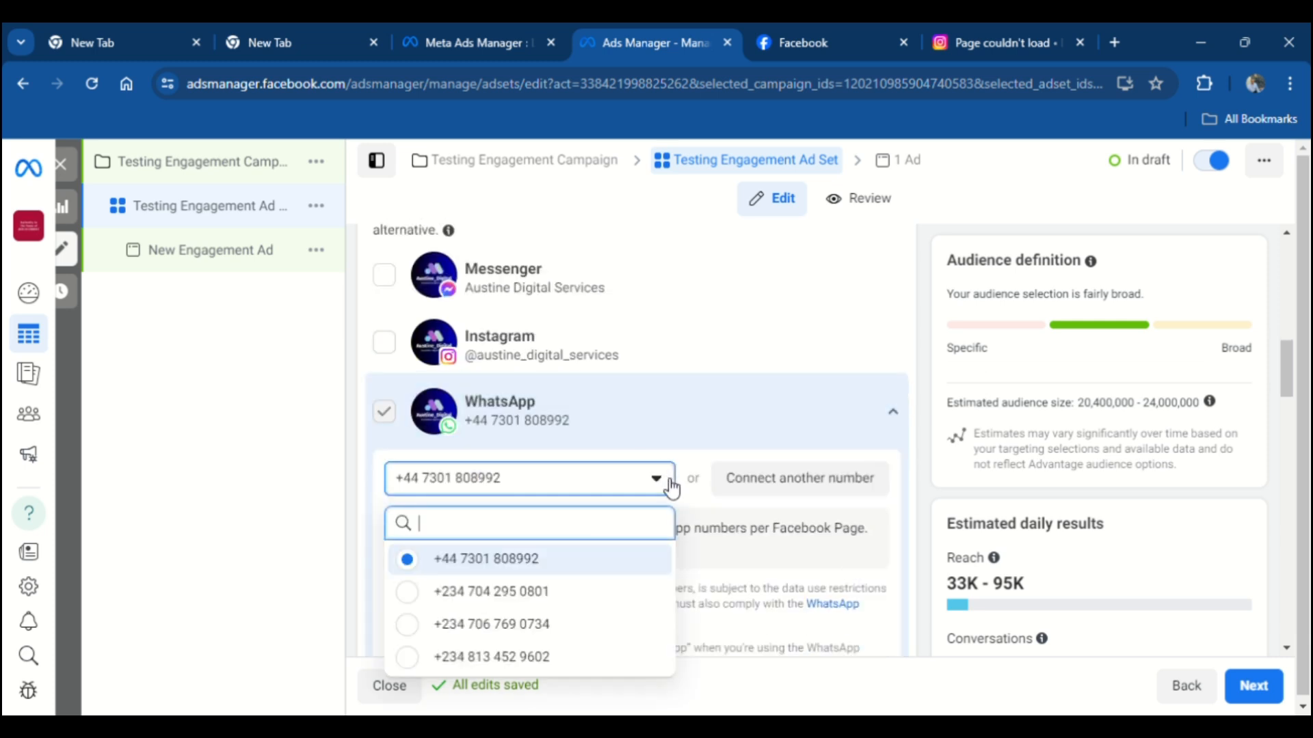
pyautogui.click(601, 598)
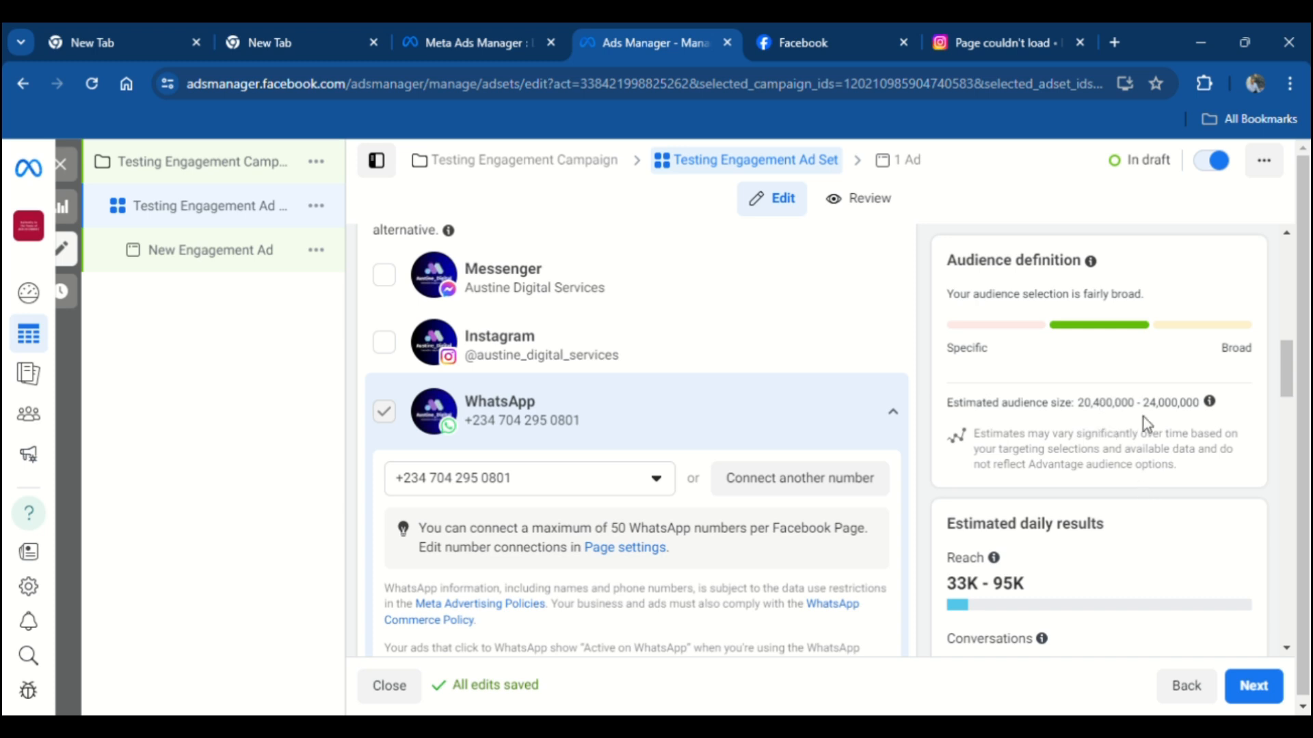
# Examine the WhatsApp destination, performance goal and budget sections, and view the form for connecting another WhatsApp Business number without submitting it.
pyautogui.scroll(-5, 571, 478)
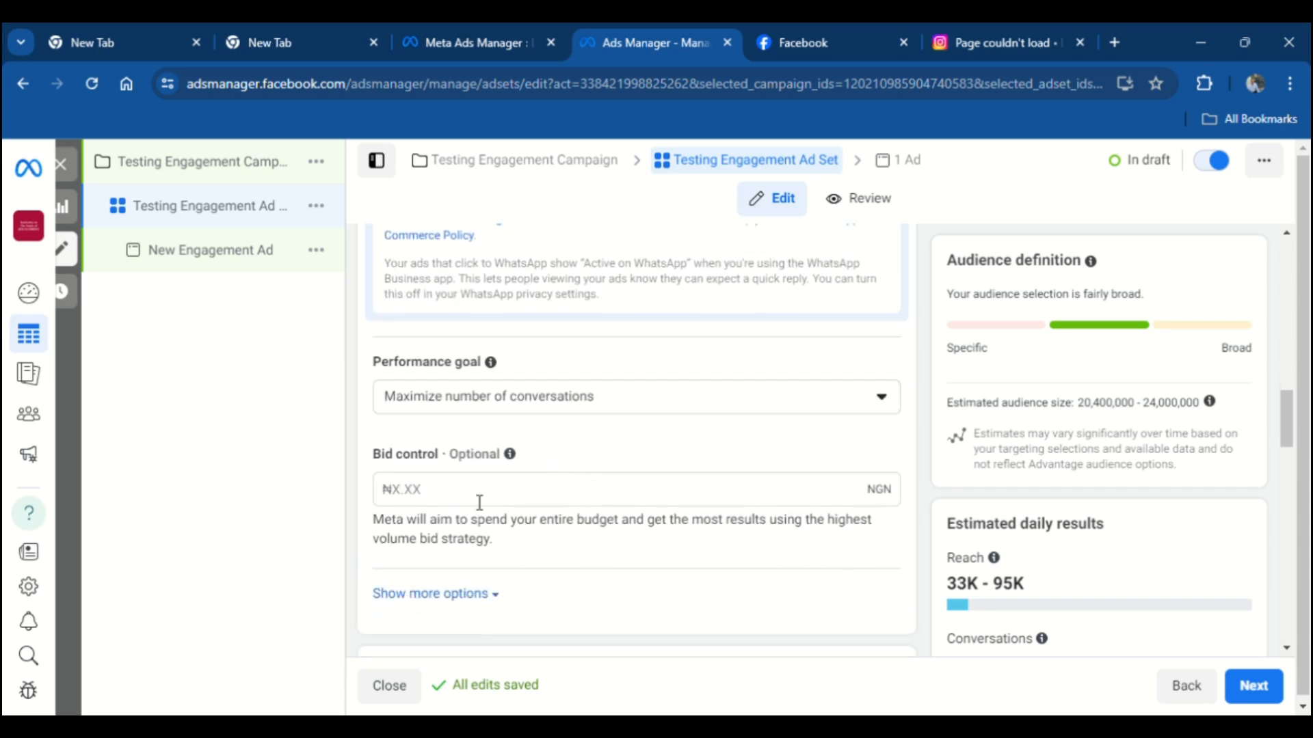
pyautogui.scroll(-1, 507, 487)
pyautogui.scroll(5, 502, 404)
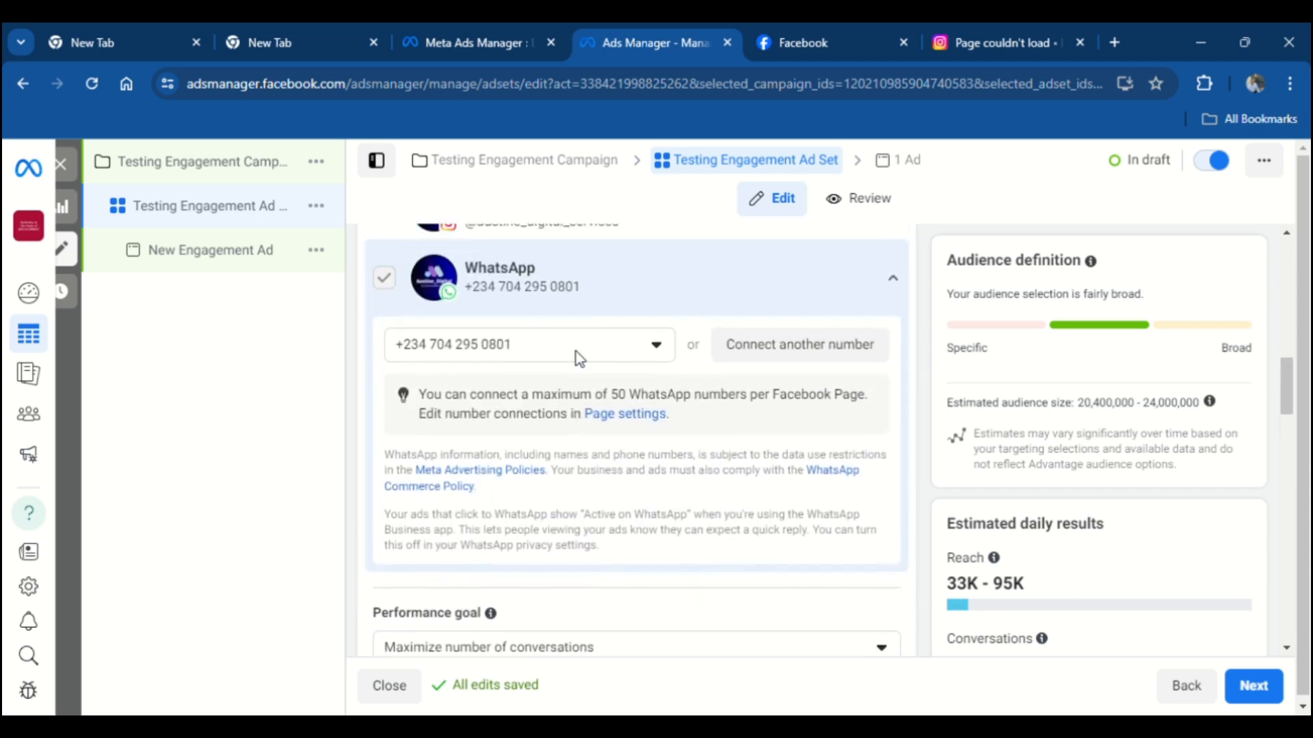
pyautogui.scroll(1, 576, 351)
pyautogui.scroll(-2, 605, 474)
pyautogui.scroll(2, 684, 444)
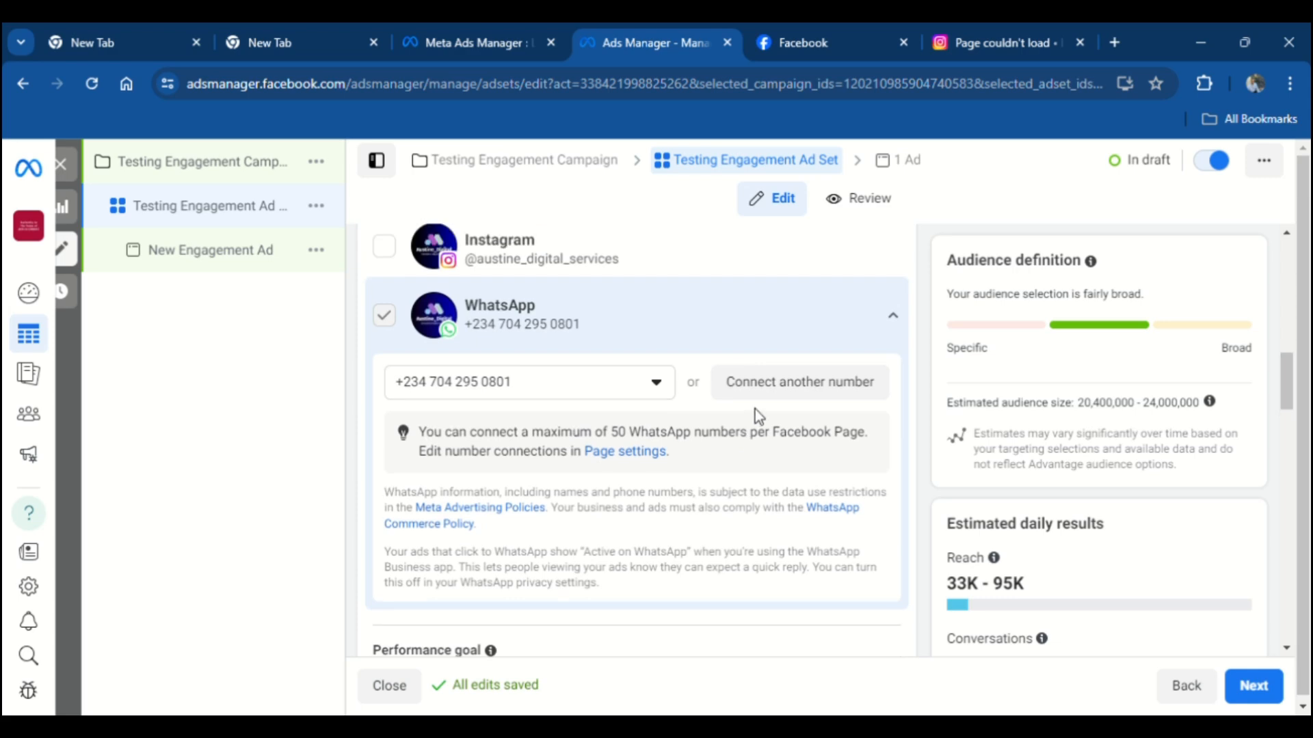
pyautogui.scroll(-5, 827, 381)
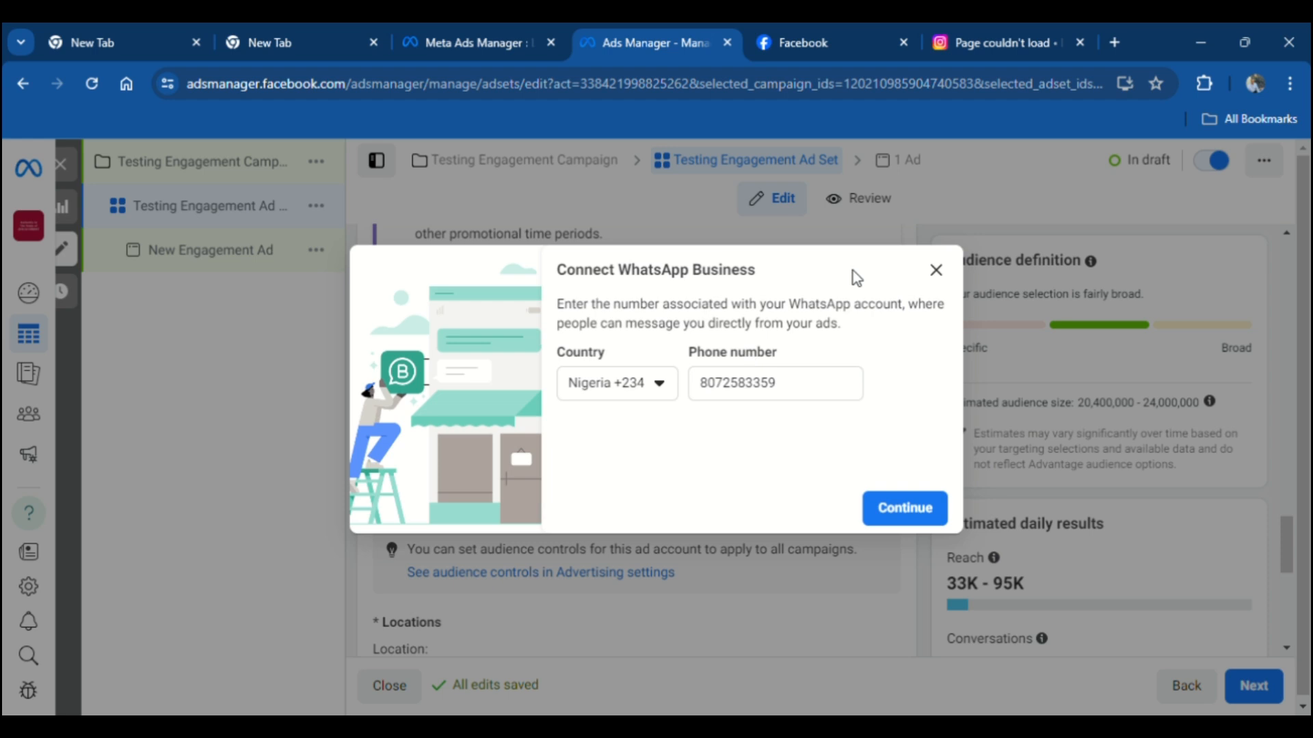
pyautogui.click(936, 270)
pyautogui.scroll(3, 718, 427)
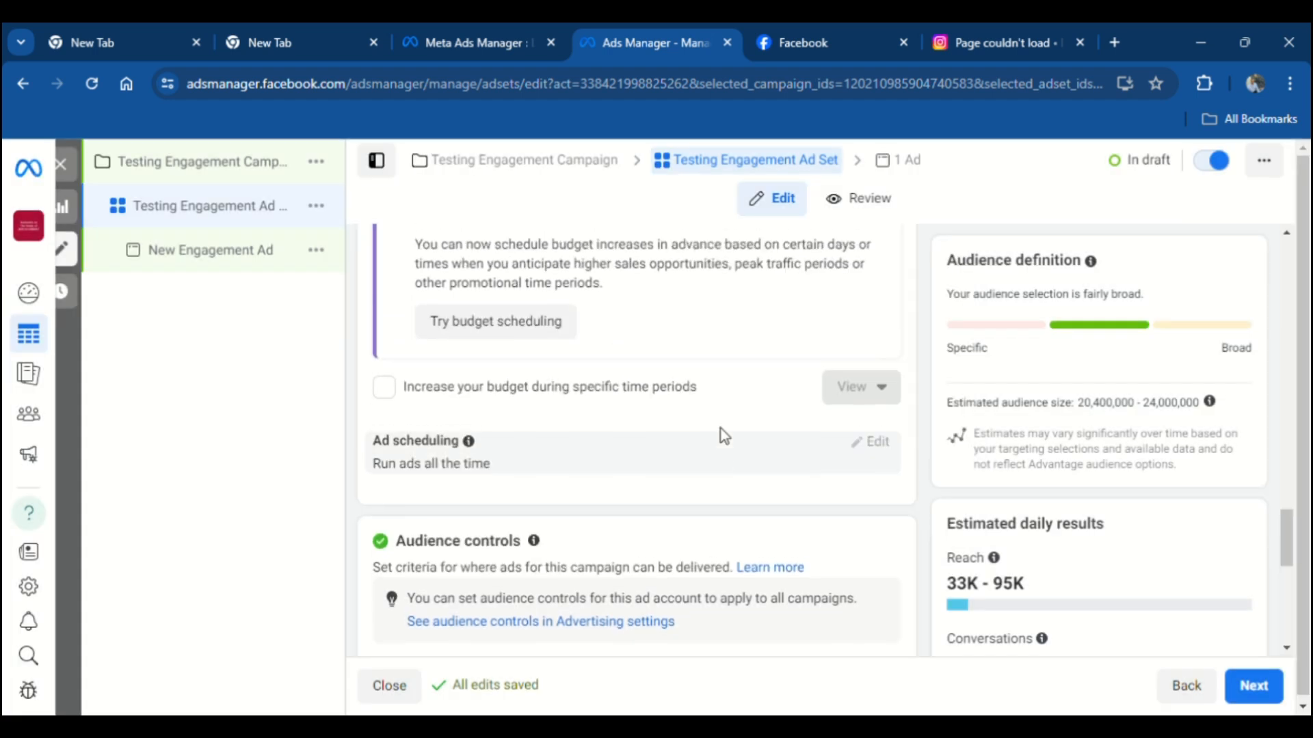
pyautogui.scroll(10, 618, 407)
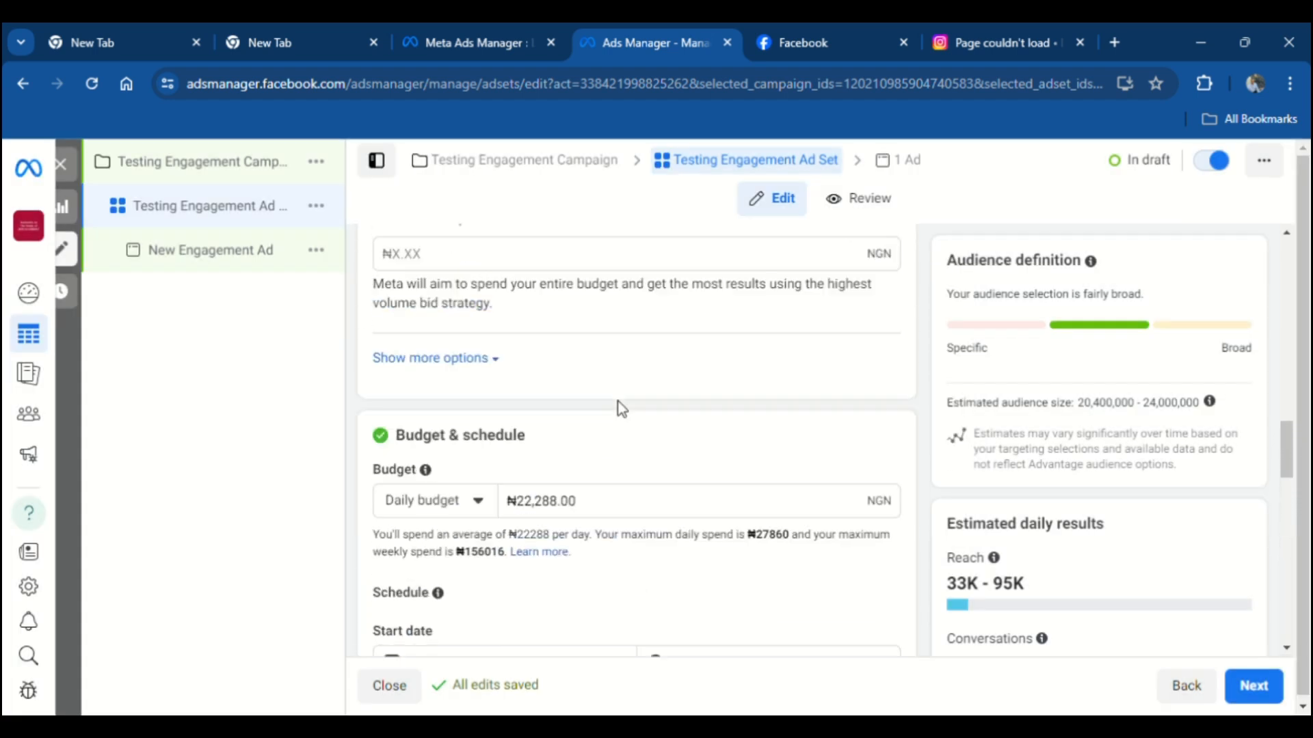
pyautogui.scroll(8, 527, 469)
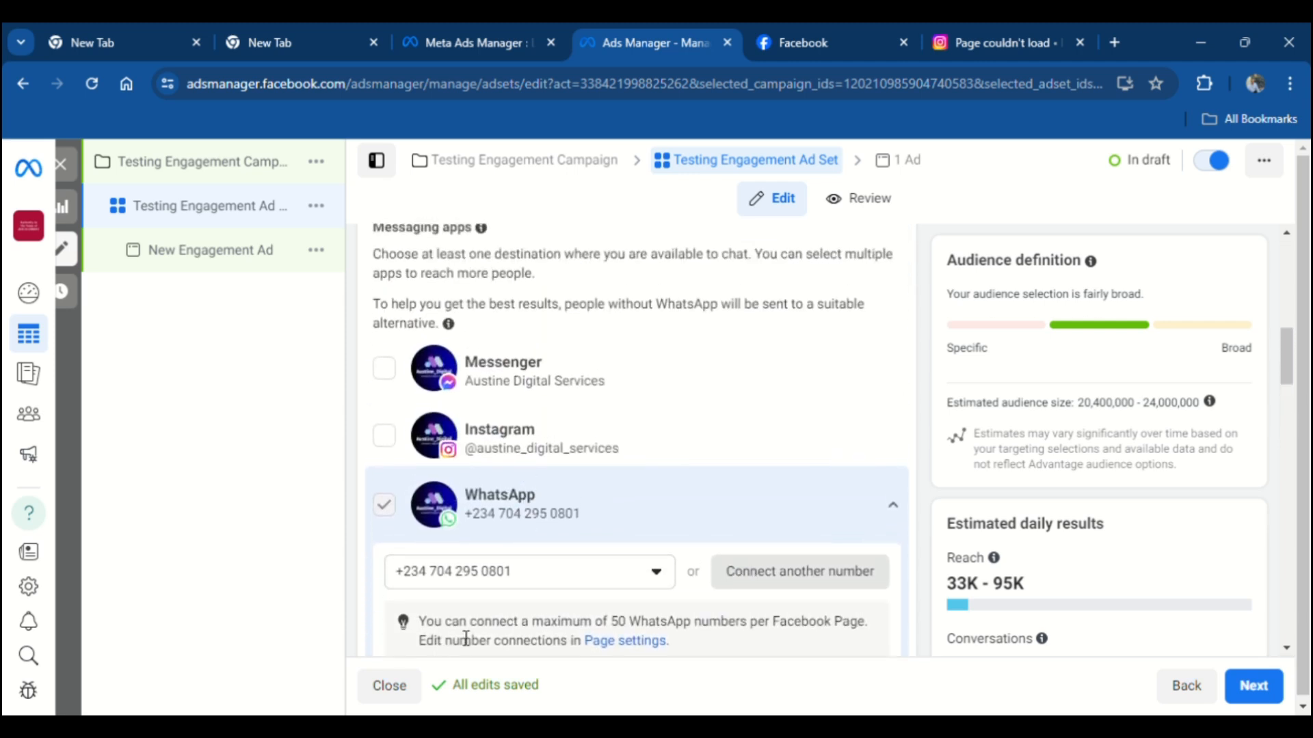
pyautogui.scroll(-3, 725, 567)
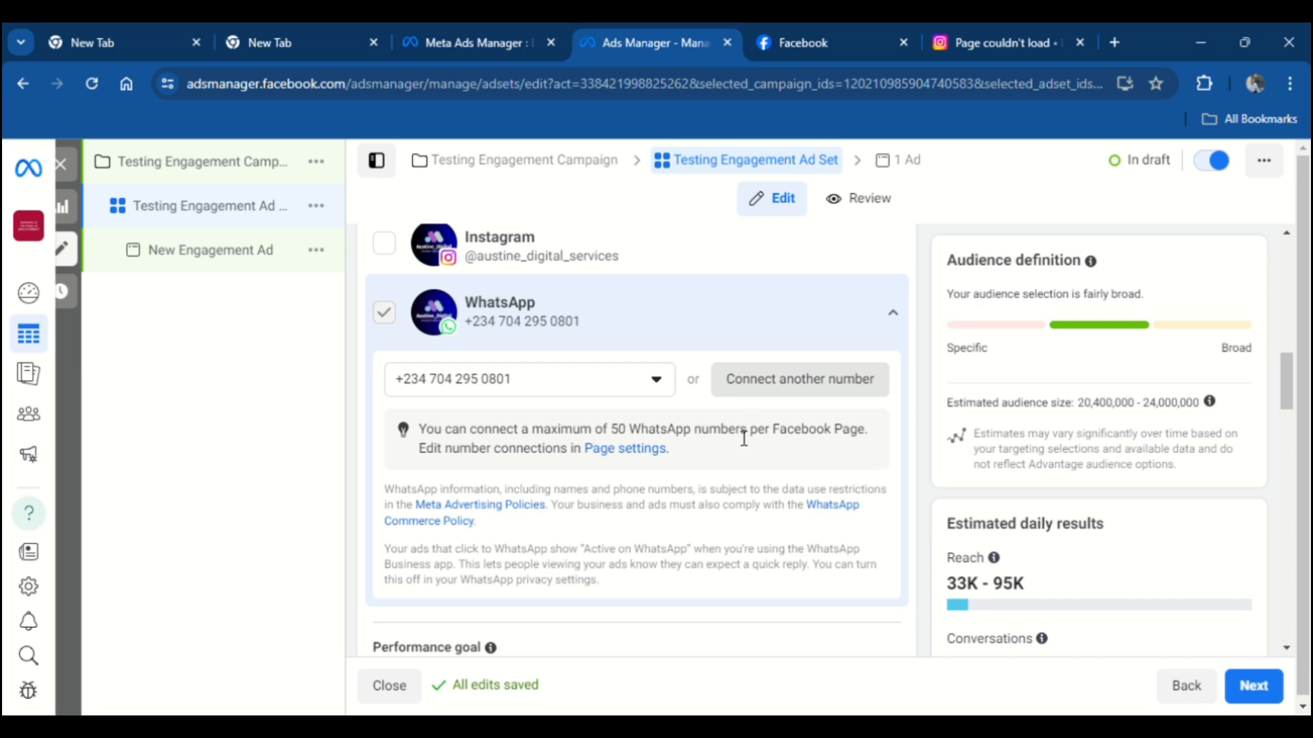
# Set the ad set's daily budget to ₦5,000 with WhatsApp as the only messaging destination.
pyautogui.scroll(-2, 732, 445)
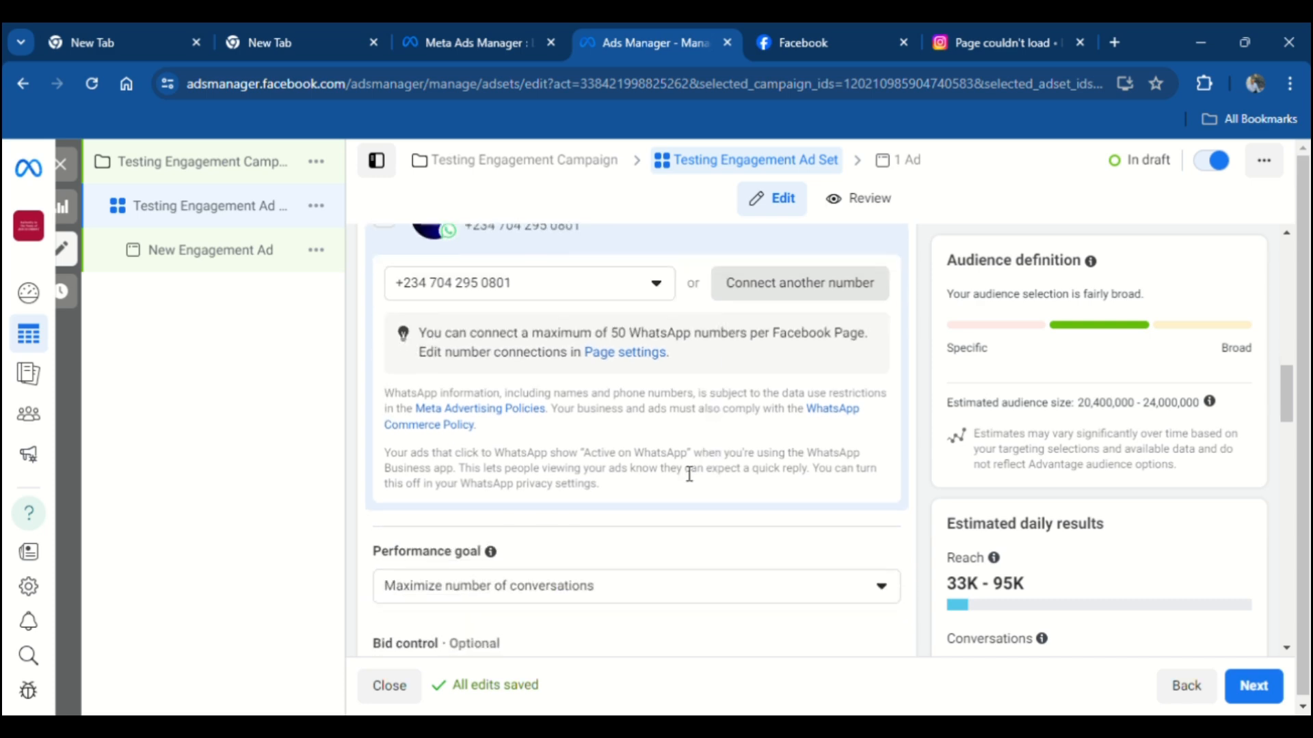
pyautogui.scroll(-6, 689, 475)
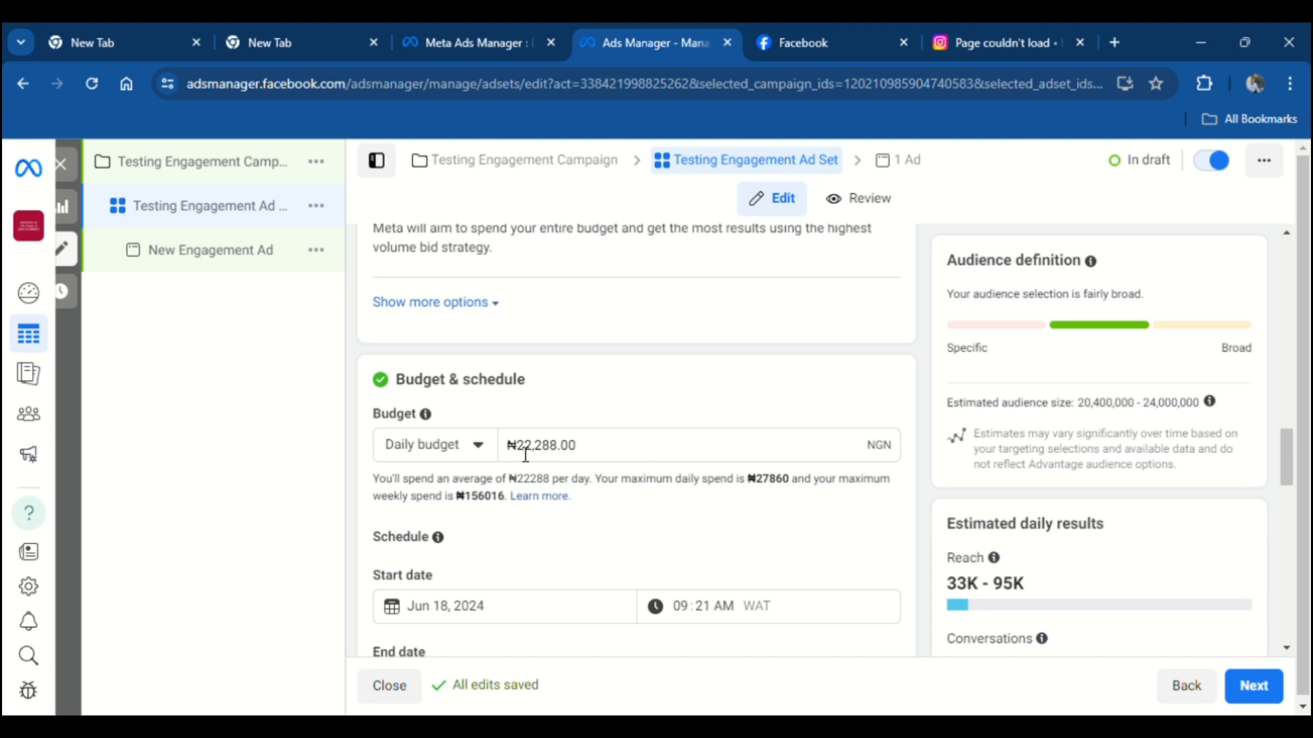
pyautogui.moveTo(517, 453); pyautogui.dragTo(586, 454)
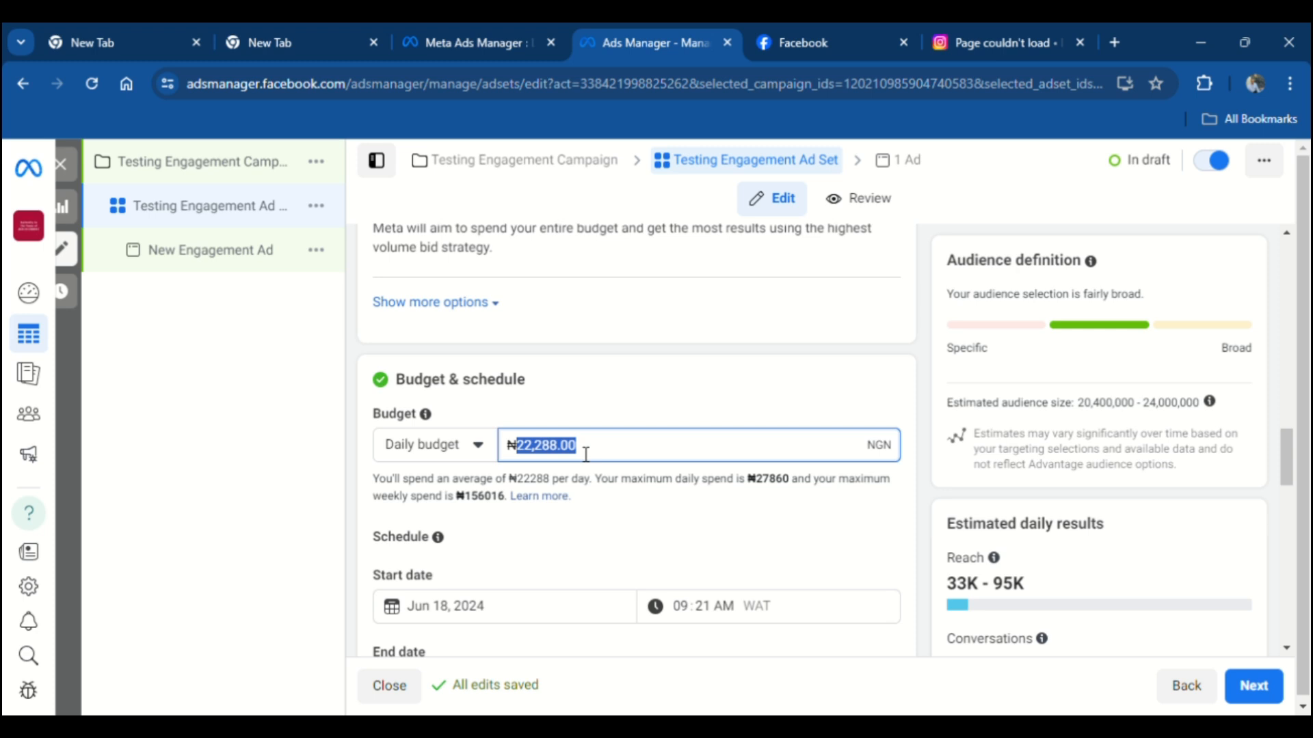
pyautogui.write('5000')
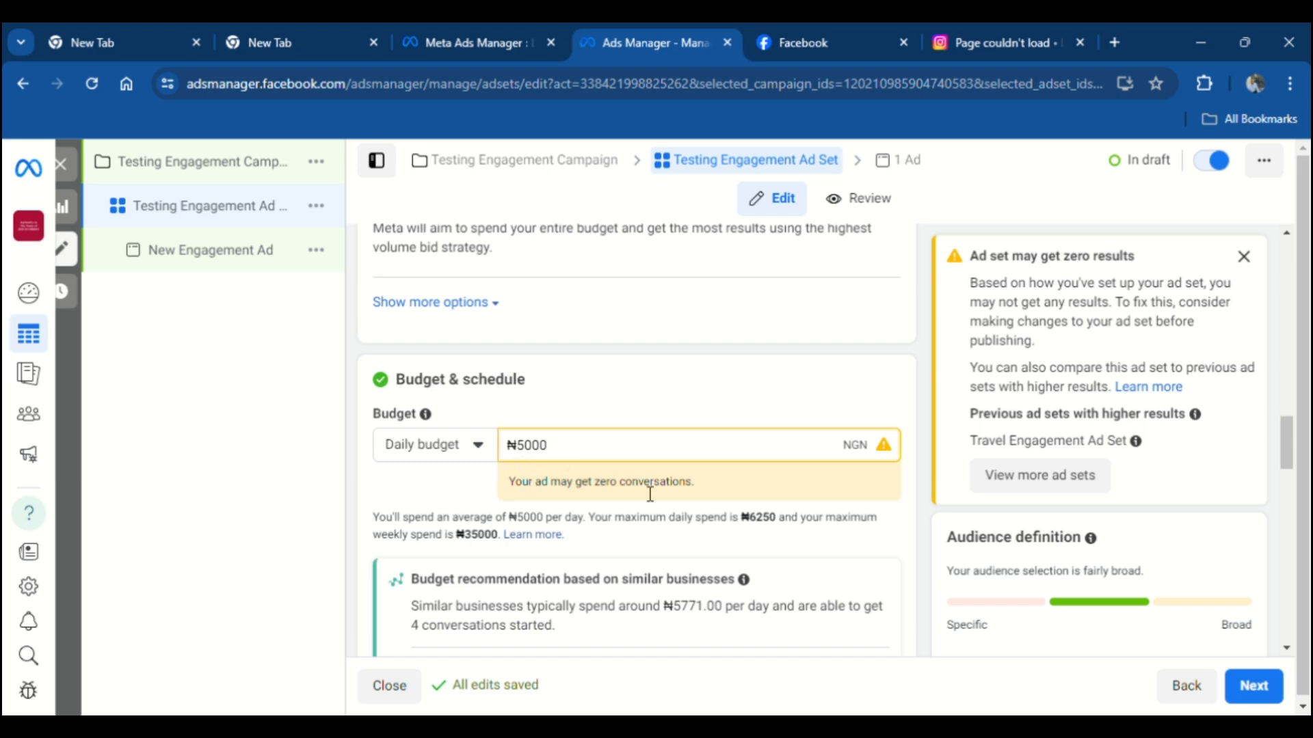
# Add Instagram as a messaging destination alongside WhatsApp.
pyautogui.scroll(10, 566, 384)
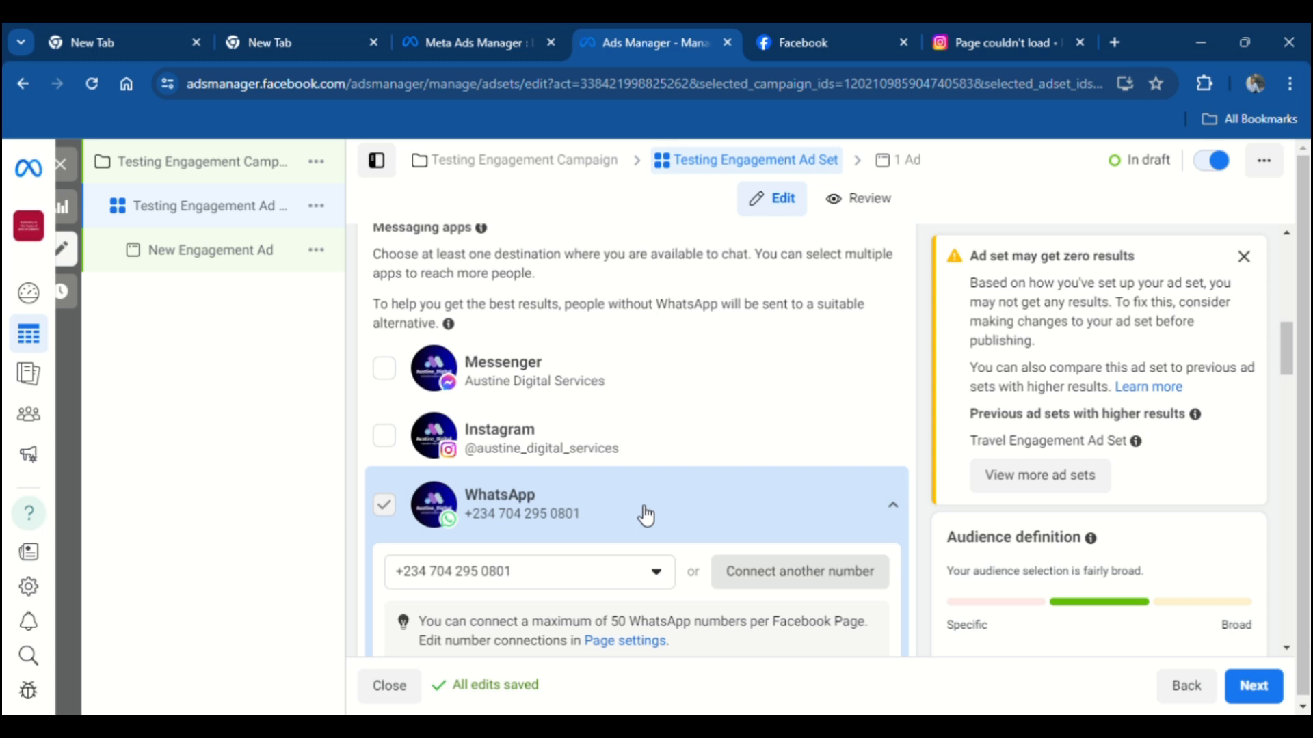
pyautogui.click(385, 441)
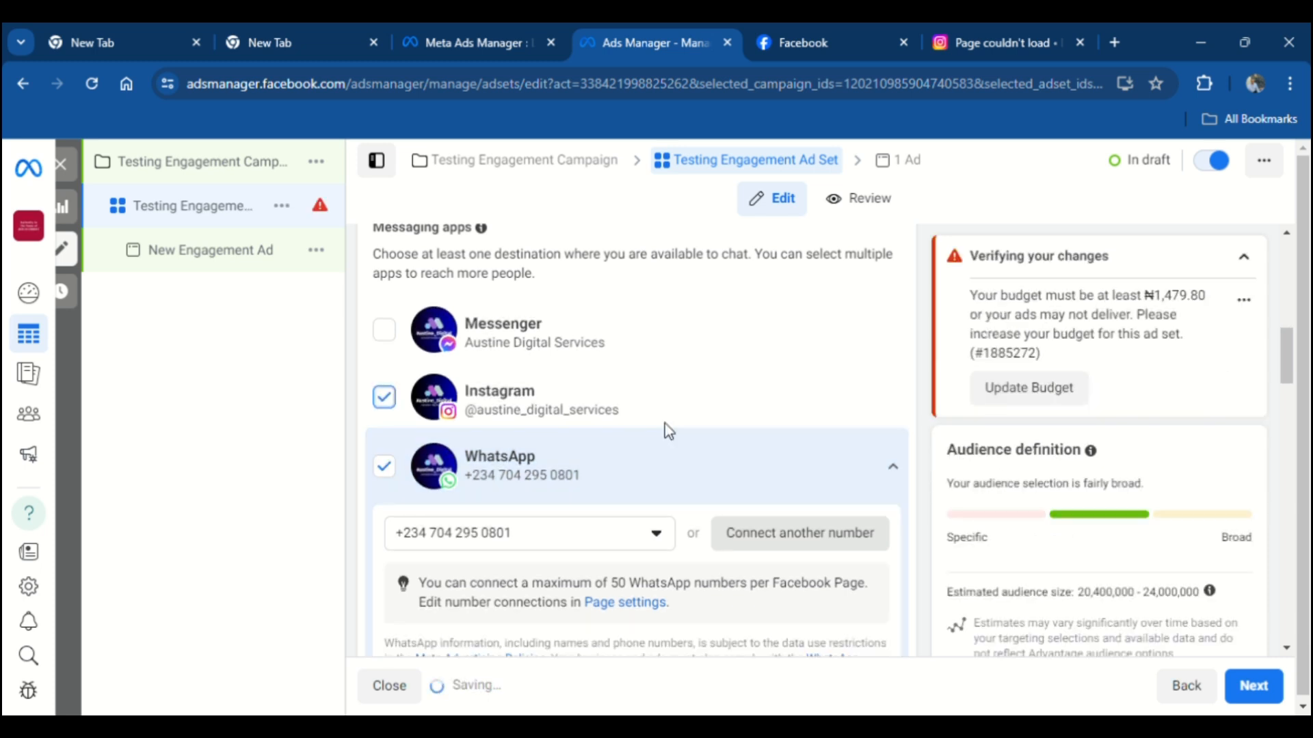
# Set the daily budget to ₦1,500 for the combined Instagram and WhatsApp destinations.
pyautogui.scroll(-2, 592, 460)
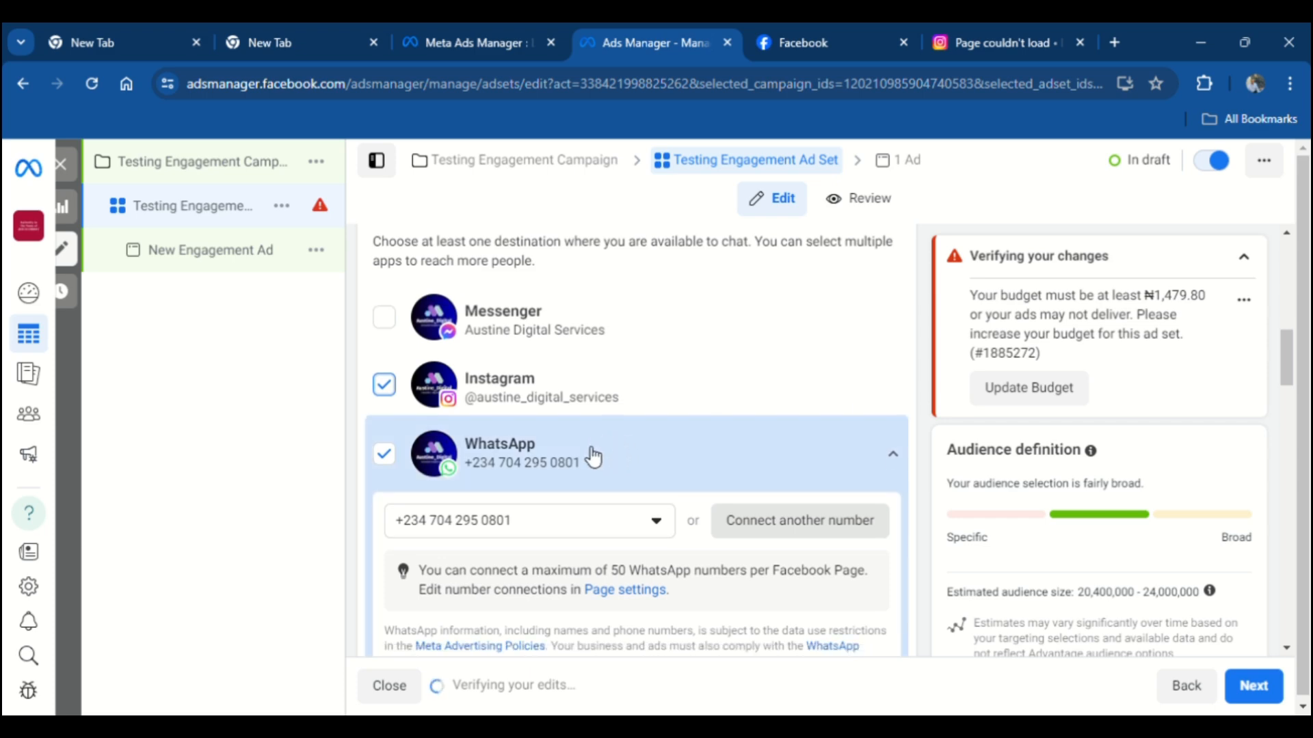
pyautogui.scroll(-10, 434, 386)
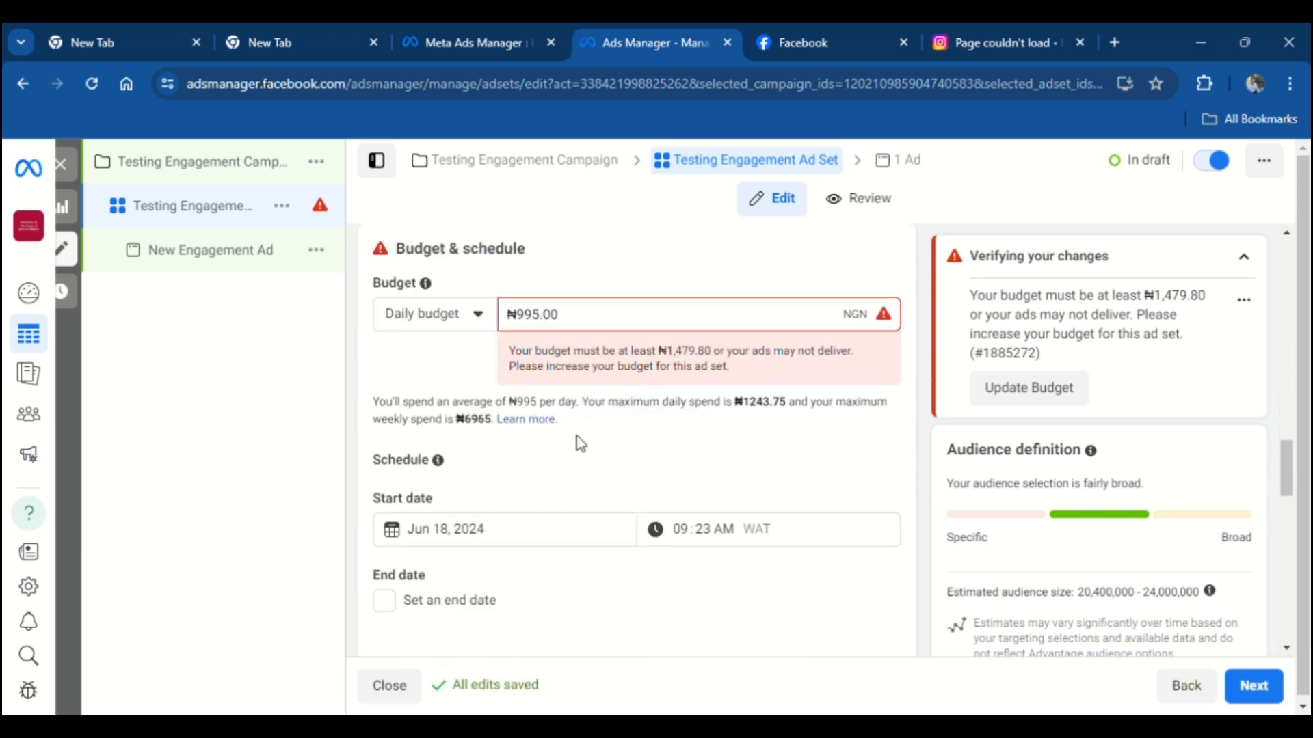
pyautogui.doubleClick(527, 320)
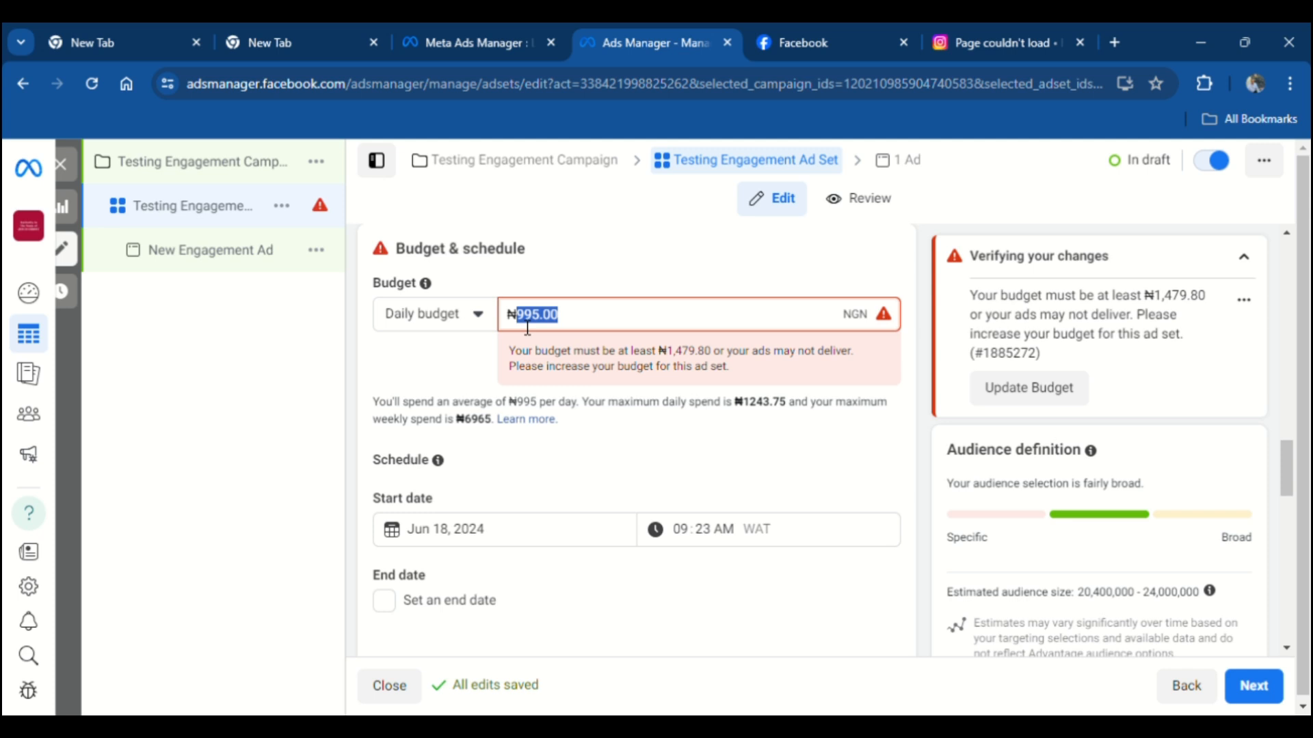
pyautogui.write('1500')
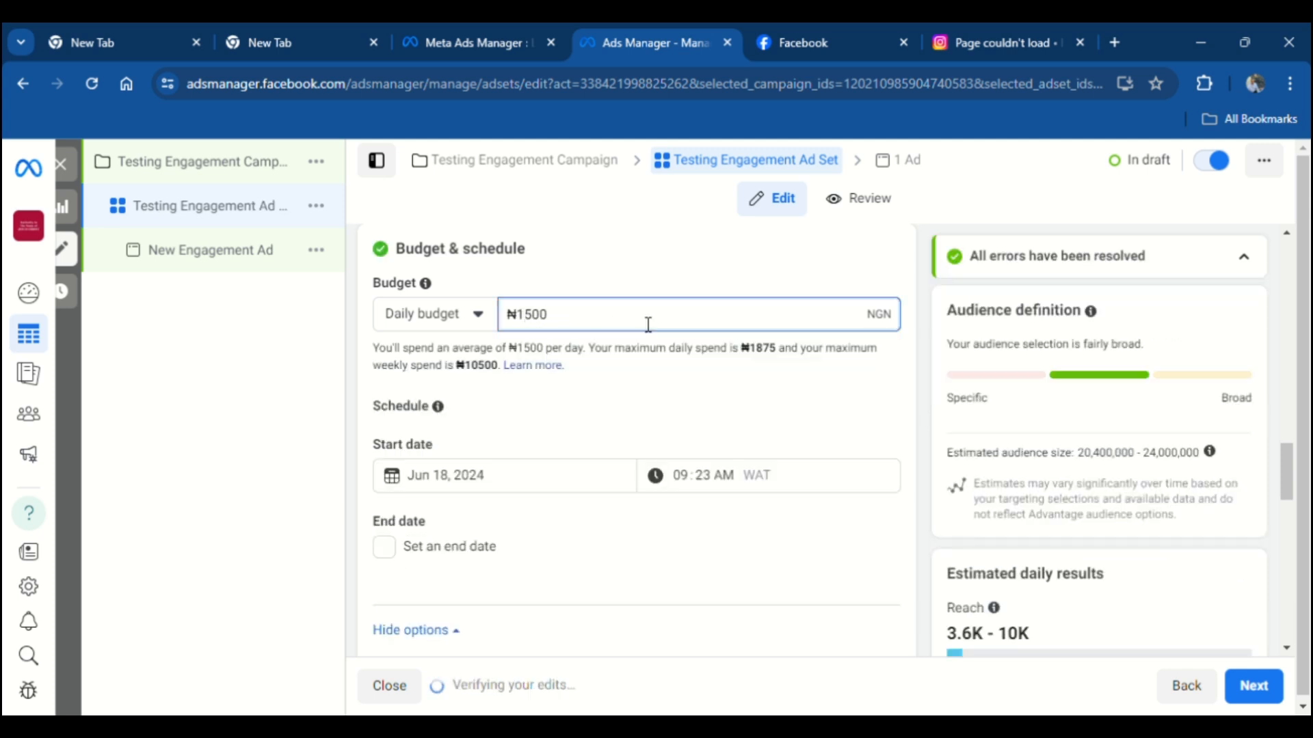
# Deselect WhatsApp as a messaging destination, keeping only Instagram.
pyautogui.scroll(15, 648, 324)
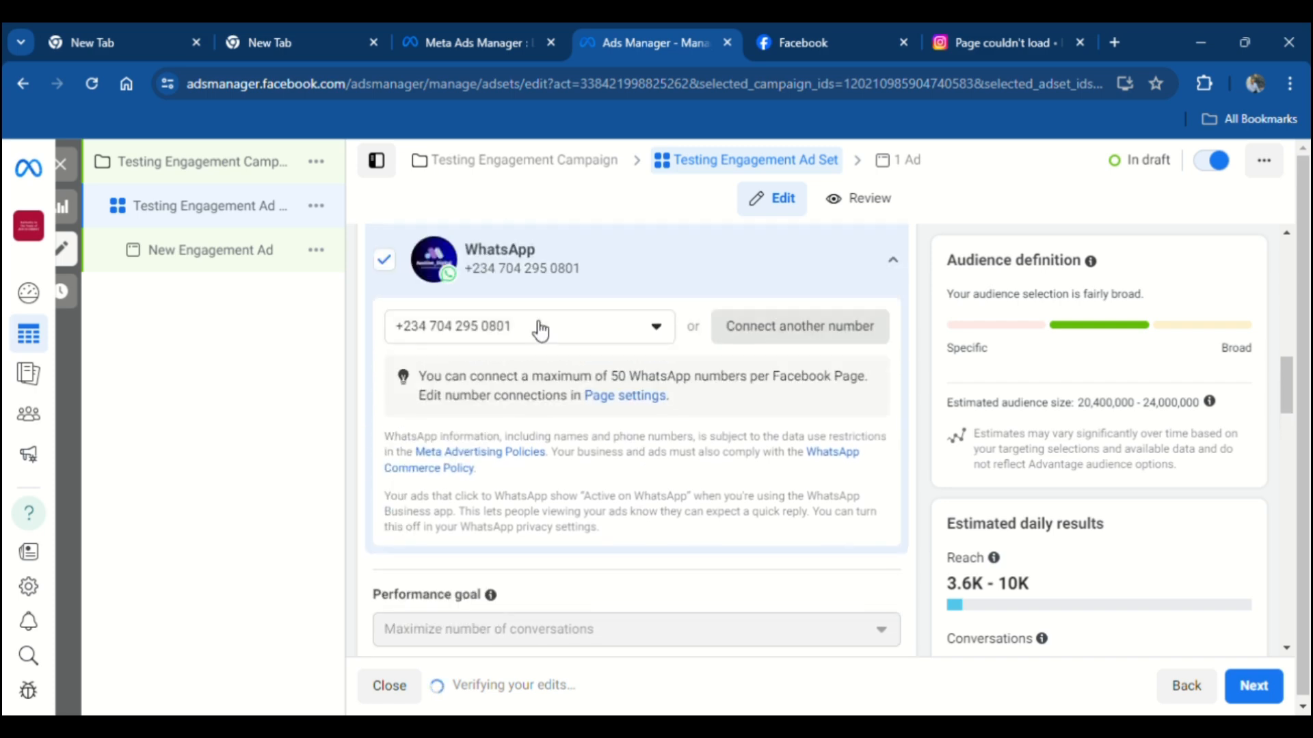
pyautogui.scroll(-2, 487, 566)
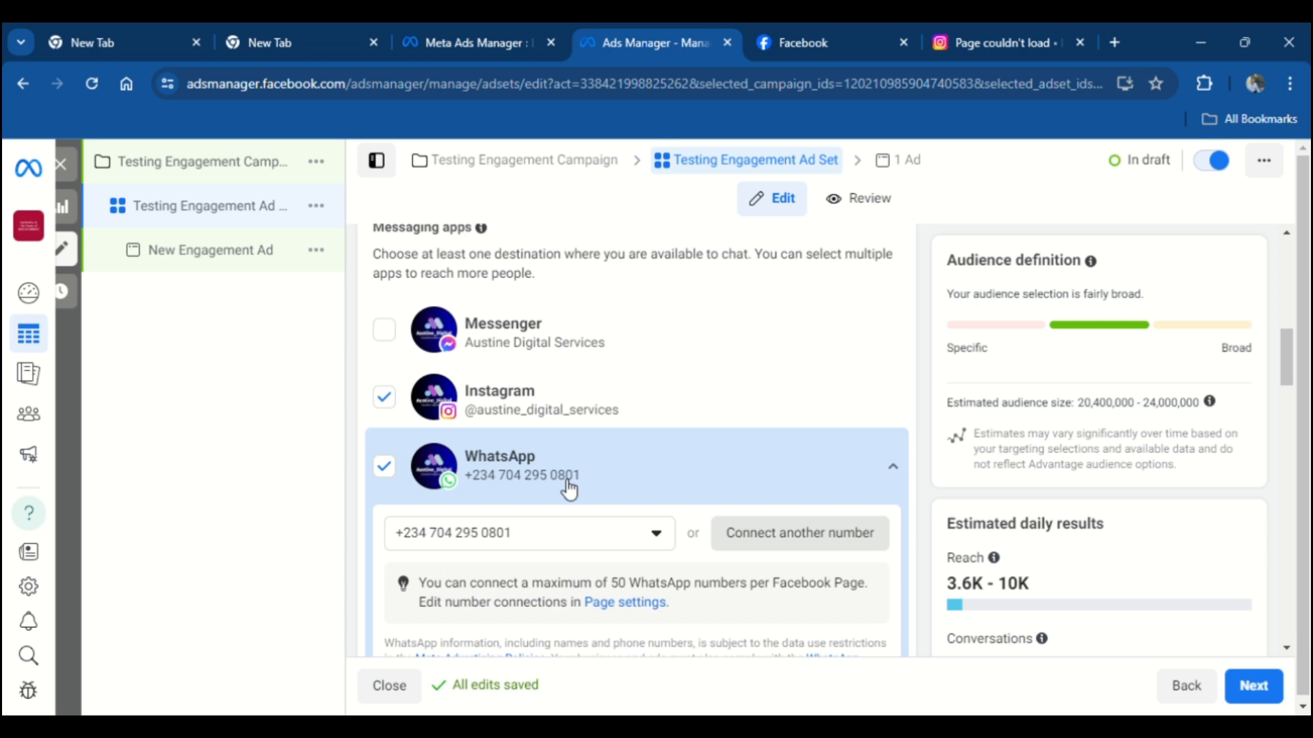
pyautogui.click(387, 465)
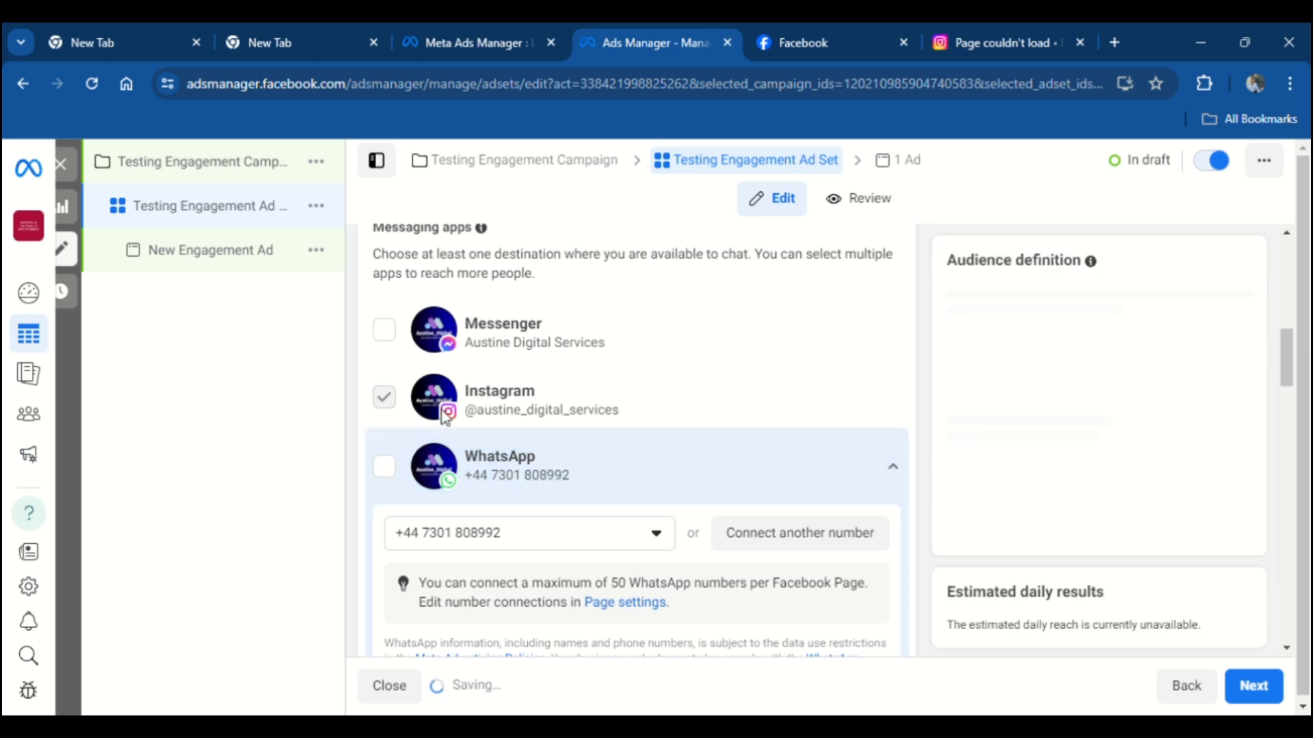
# Try to set the daily budget to ₦1,500 for the Instagram-only ad set.
pyautogui.scroll(-1, 583, 435)
pyautogui.scroll(-10, 580, 429)
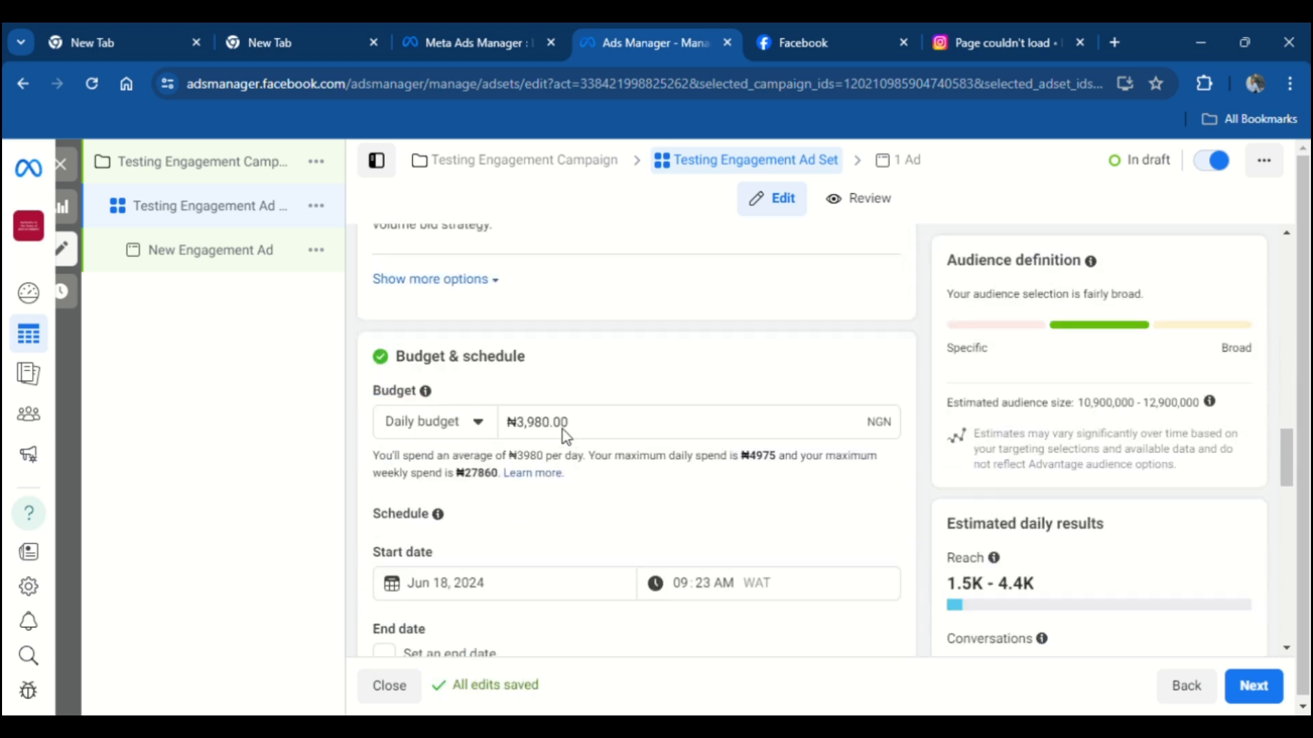
pyautogui.scroll(1, 527, 349)
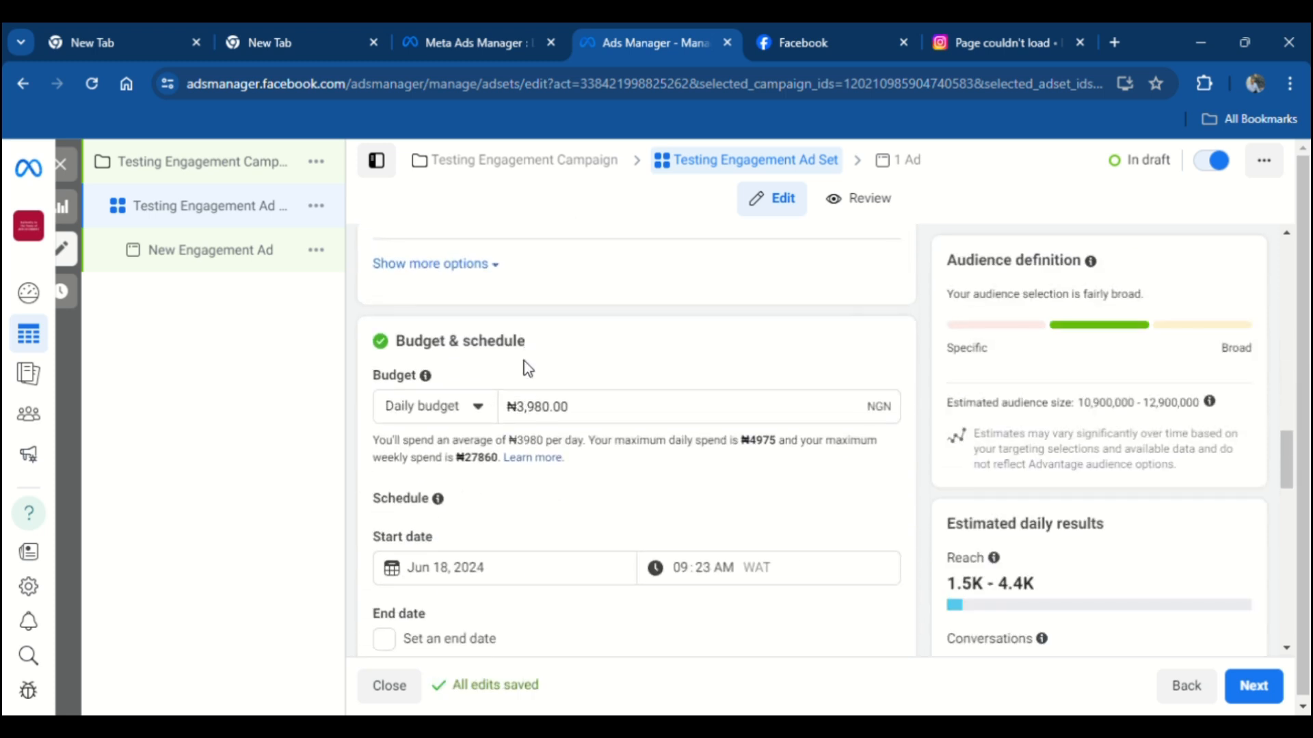
pyautogui.click(542, 411)
pyautogui.moveTo(543, 410); pyautogui.dragTo(581, 410)
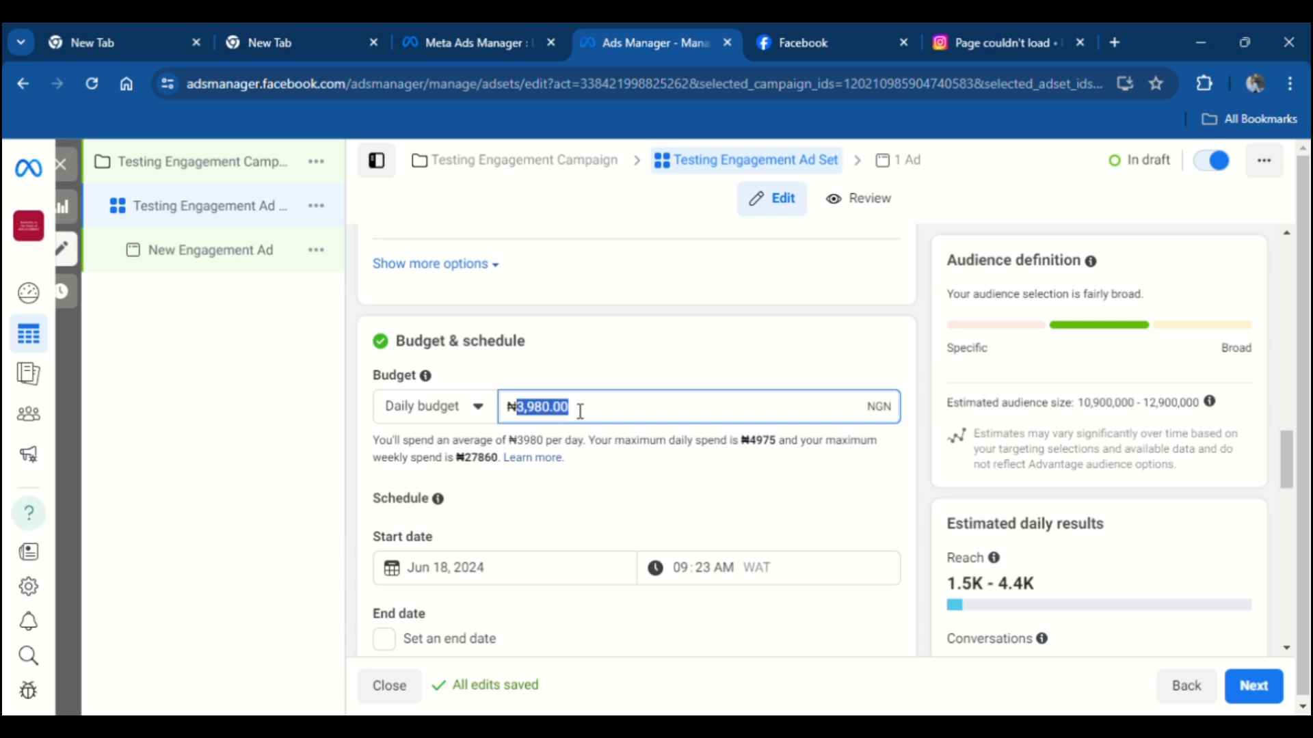
pyautogui.write('1500')
pyautogui.click(584, 318)
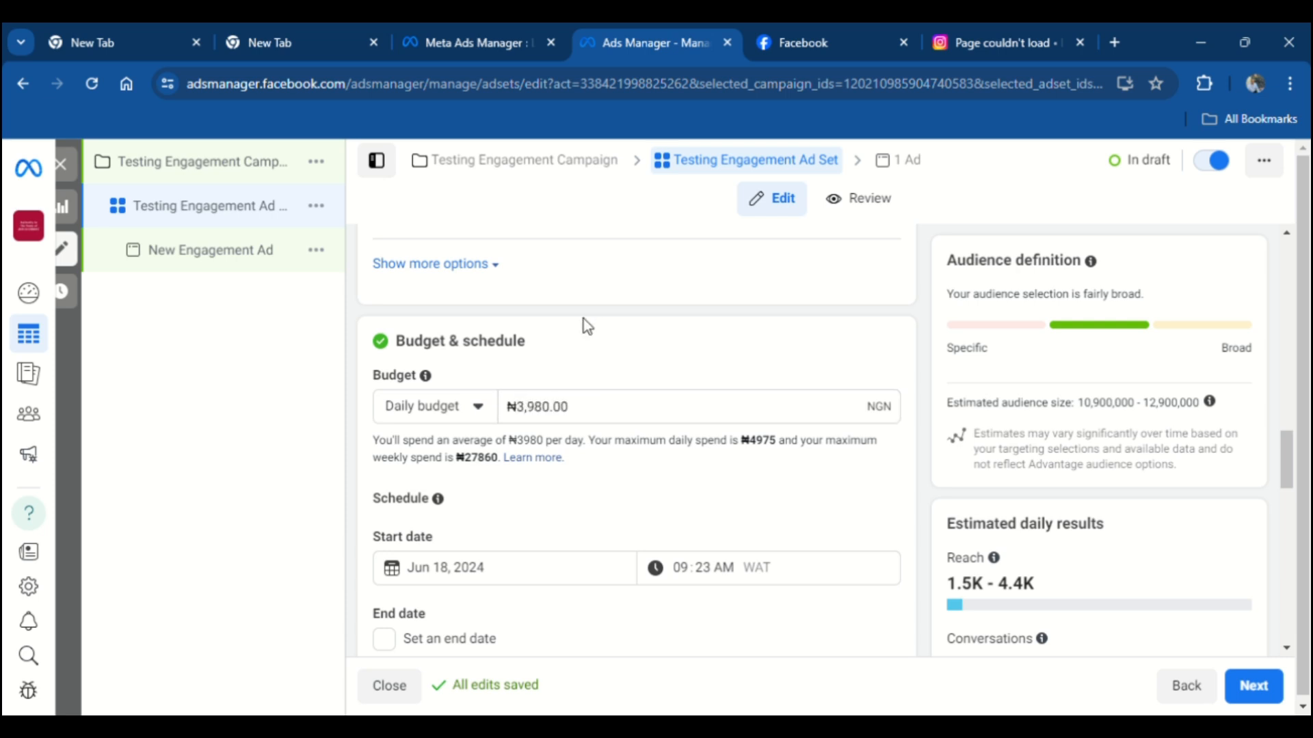
# Set the daily budget to ₦2,500 for the Instagram-only ad set.
pyautogui.click(579, 415)
pyautogui.moveTo(580, 414); pyautogui.dragTo(528, 415)
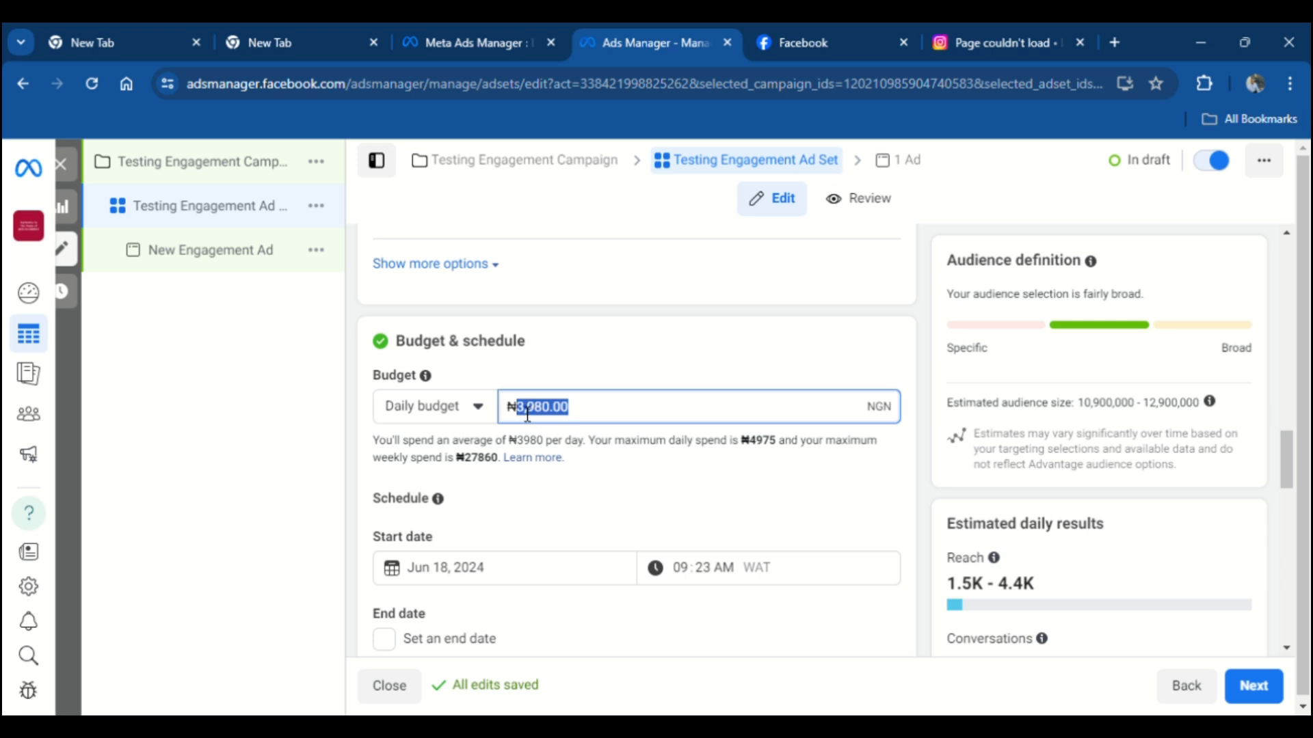
pyautogui.write('26')
pyautogui.write('00')
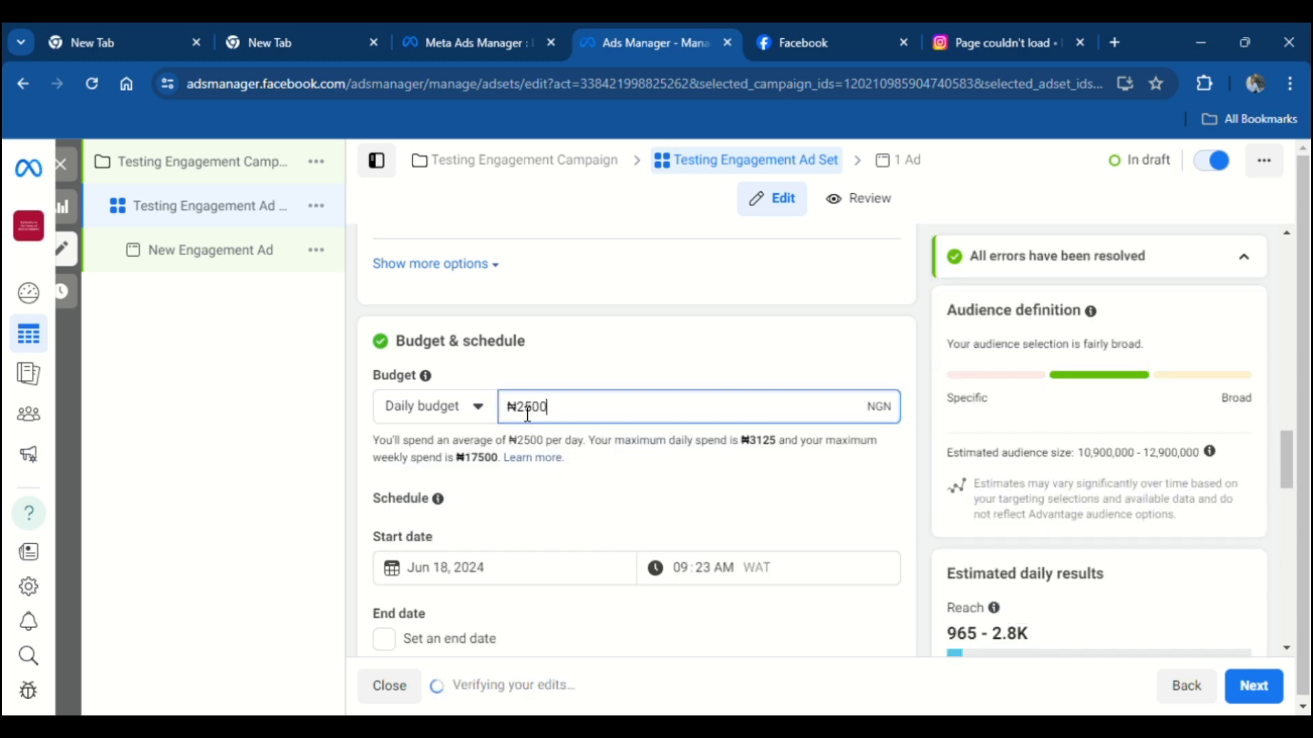
pyautogui.click(605, 365)
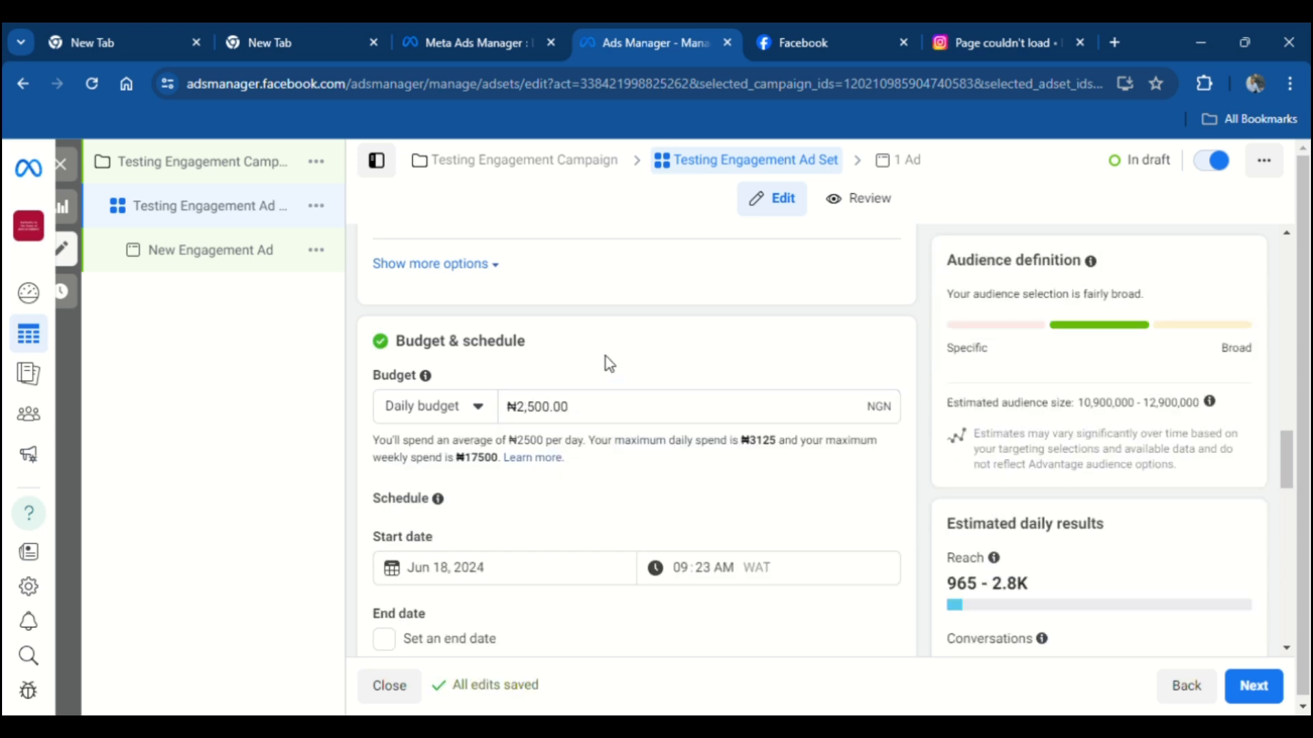
# Select WhatsApp again as a messaging destination in addition to Instagram.
pyautogui.scroll(1, 572, 485)
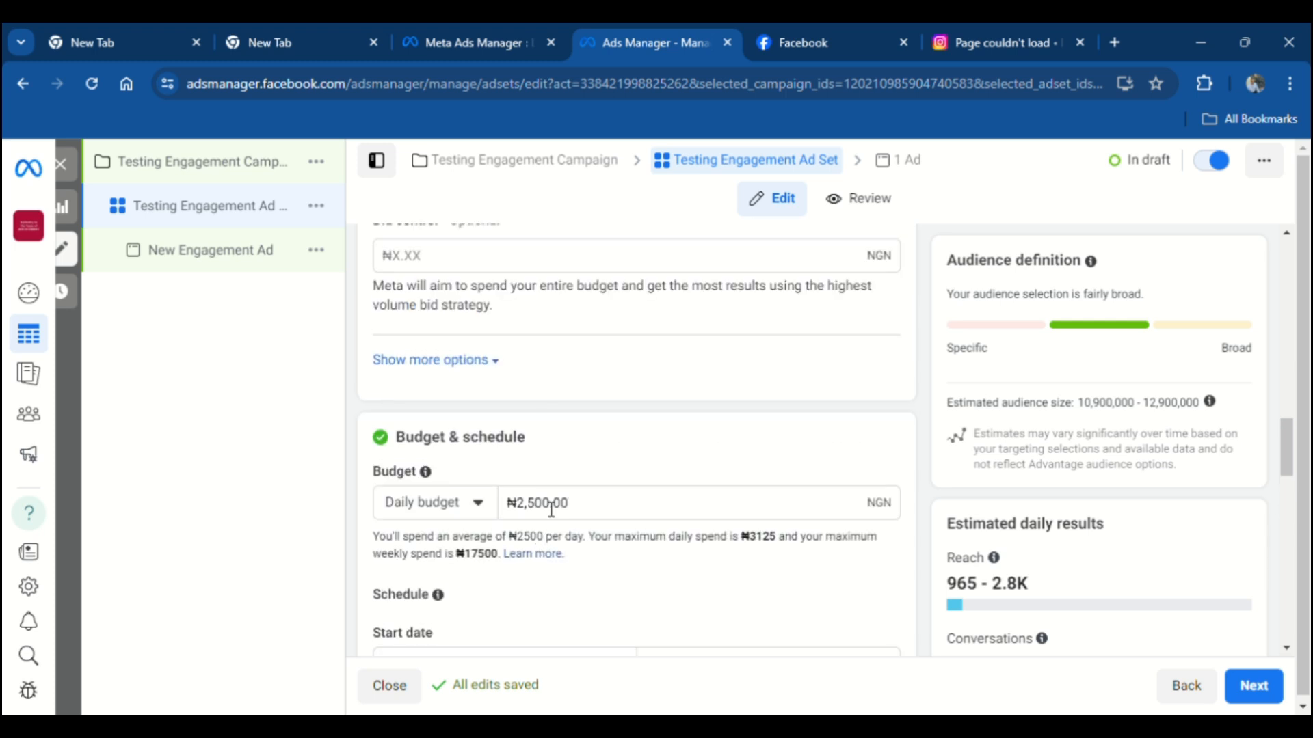
pyautogui.scroll(5, 540, 492)
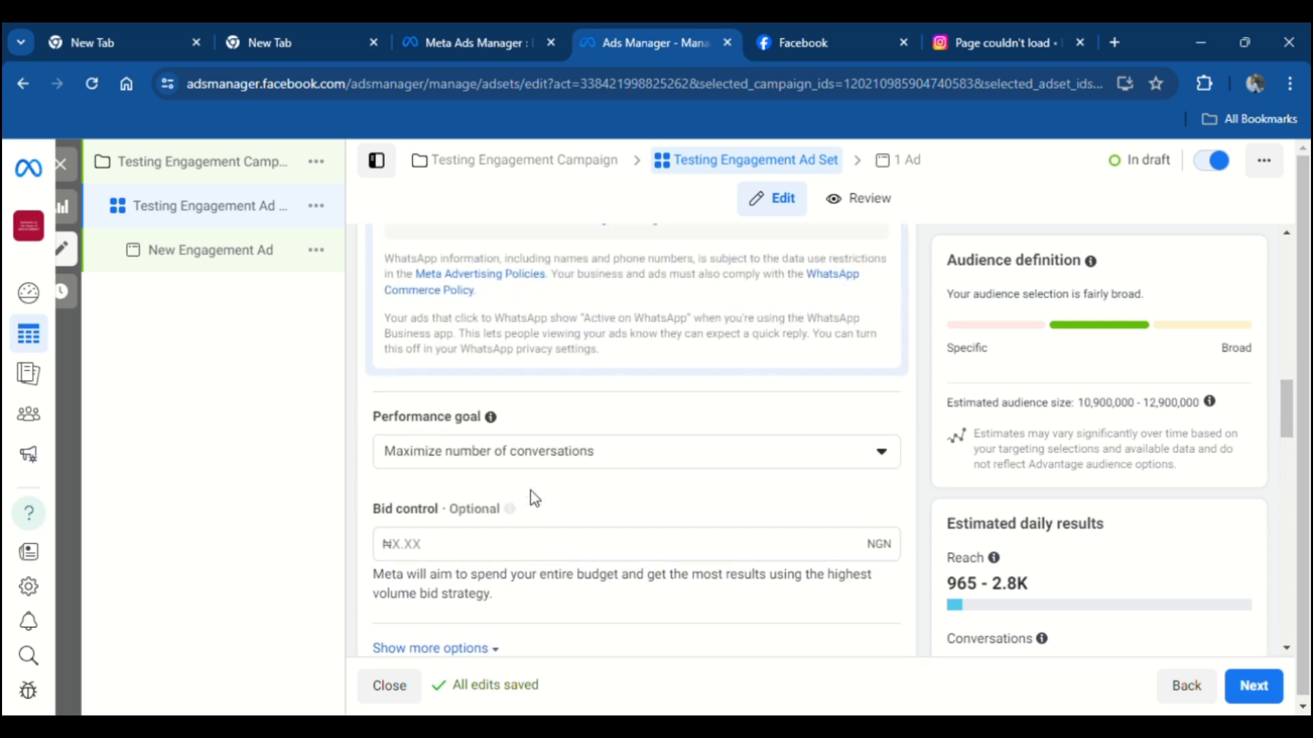
pyautogui.scroll(3, 541, 472)
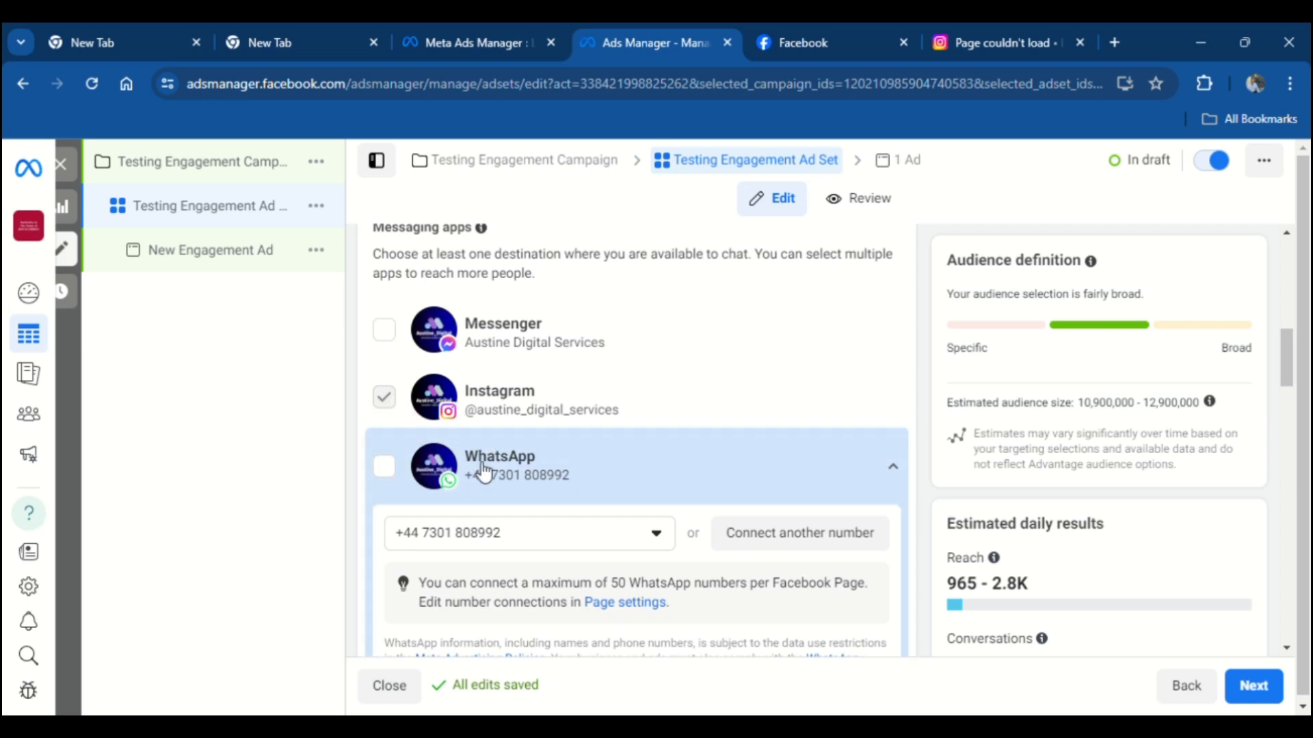
pyautogui.click(396, 470)
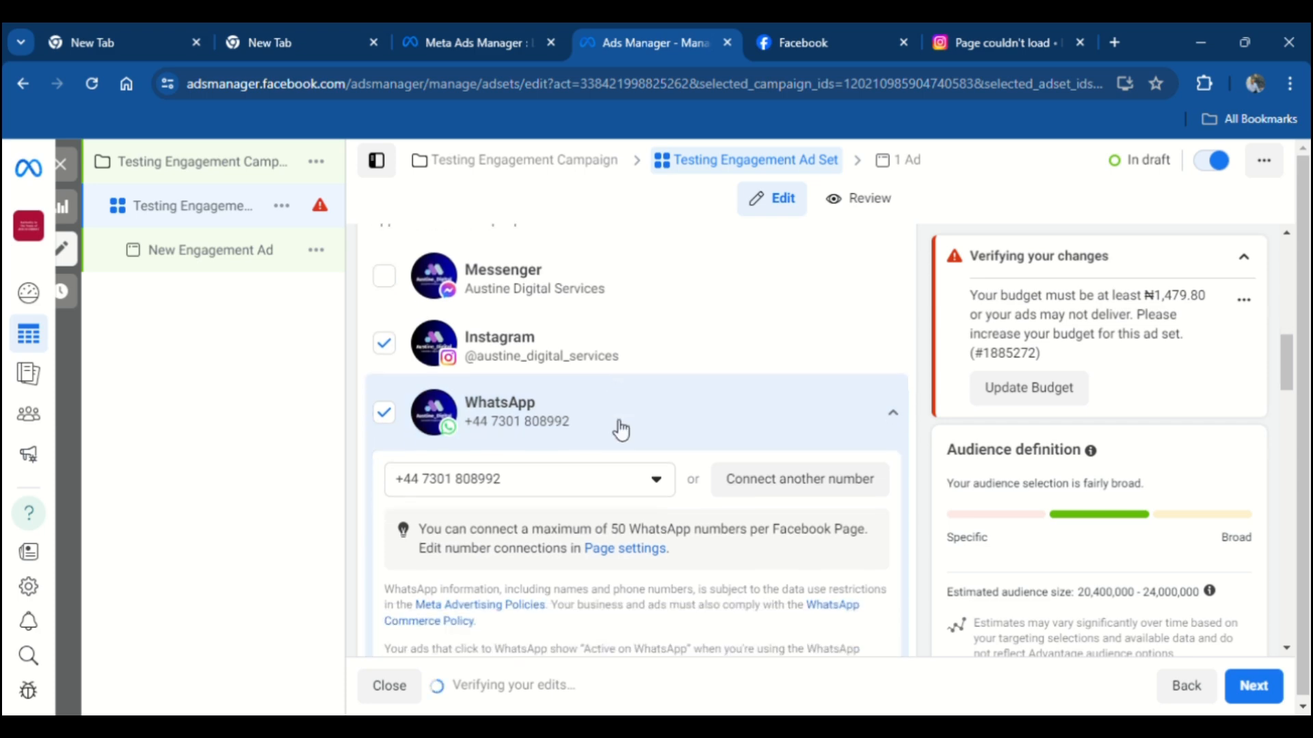
# Set the ad set's daily budget to ₦4,000 in the budget and schedule section.
pyautogui.scroll(-10, 611, 455)
pyautogui.scroll(2, 575, 321)
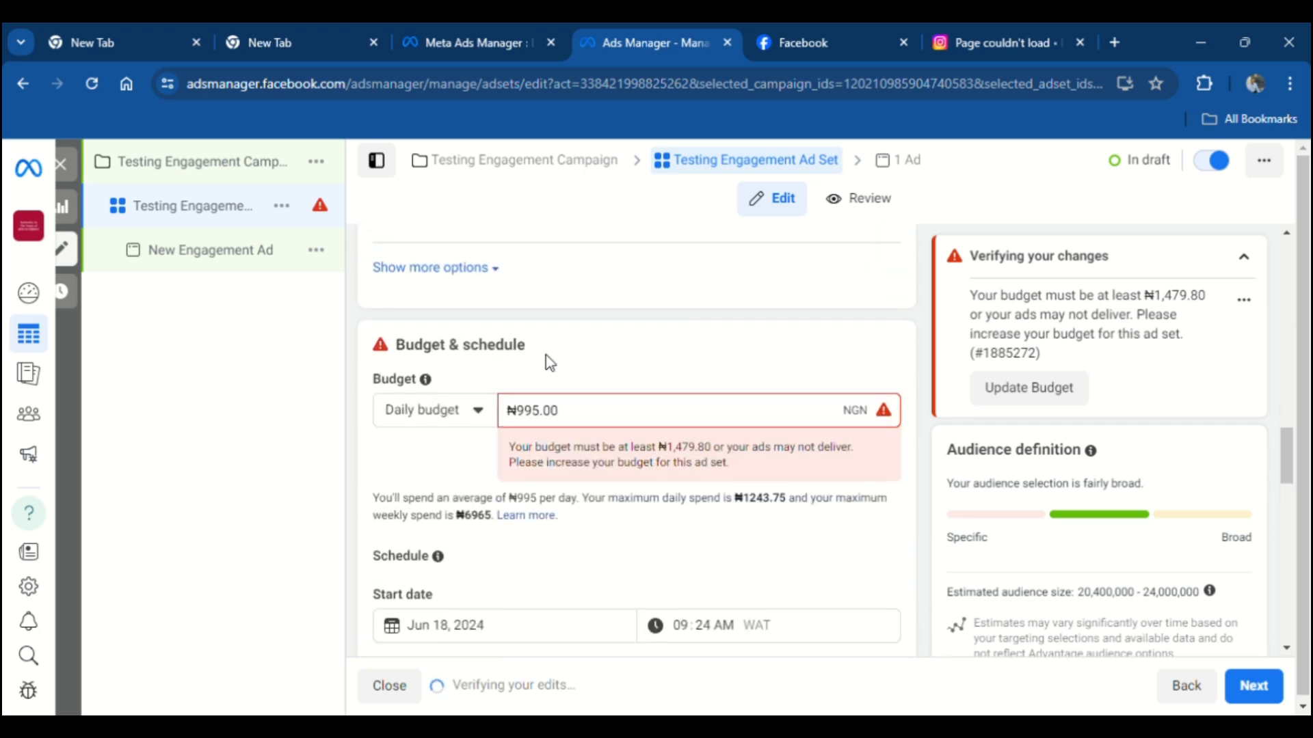
pyautogui.click(566, 415)
pyautogui.doubleClick(529, 416)
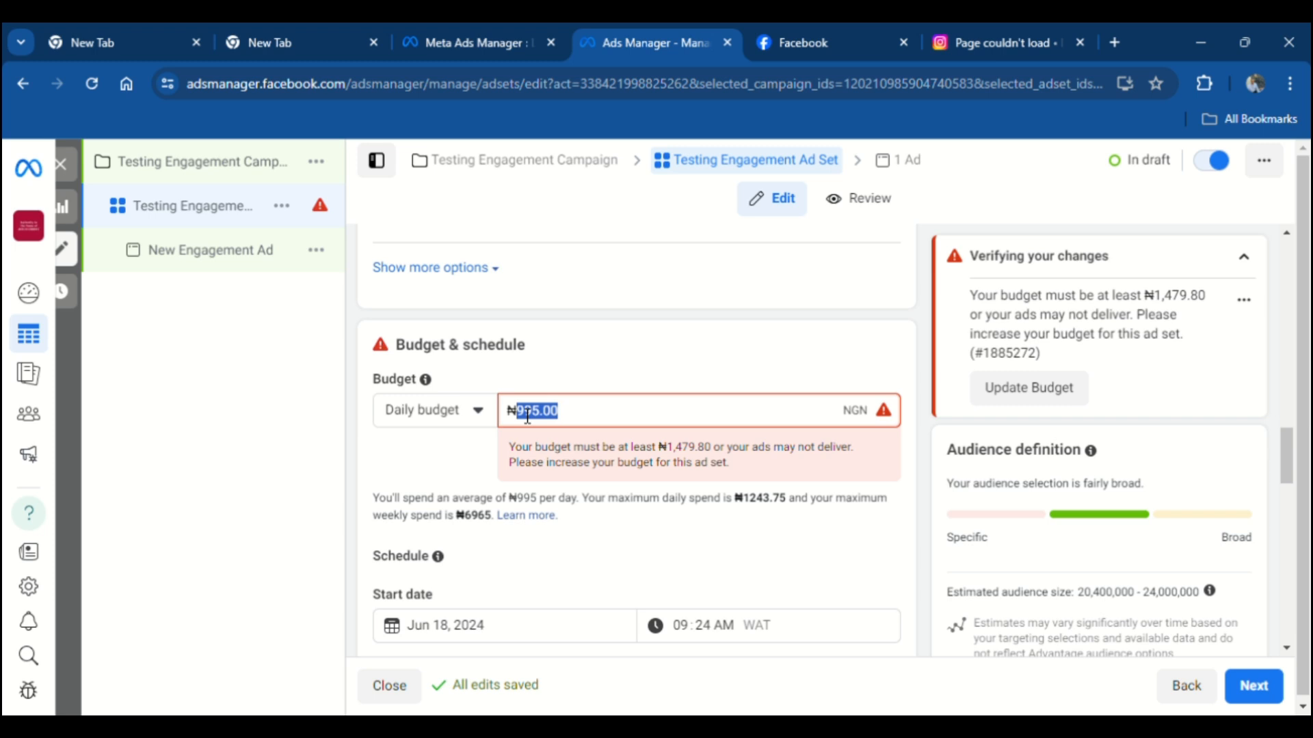
pyautogui.write('4000')
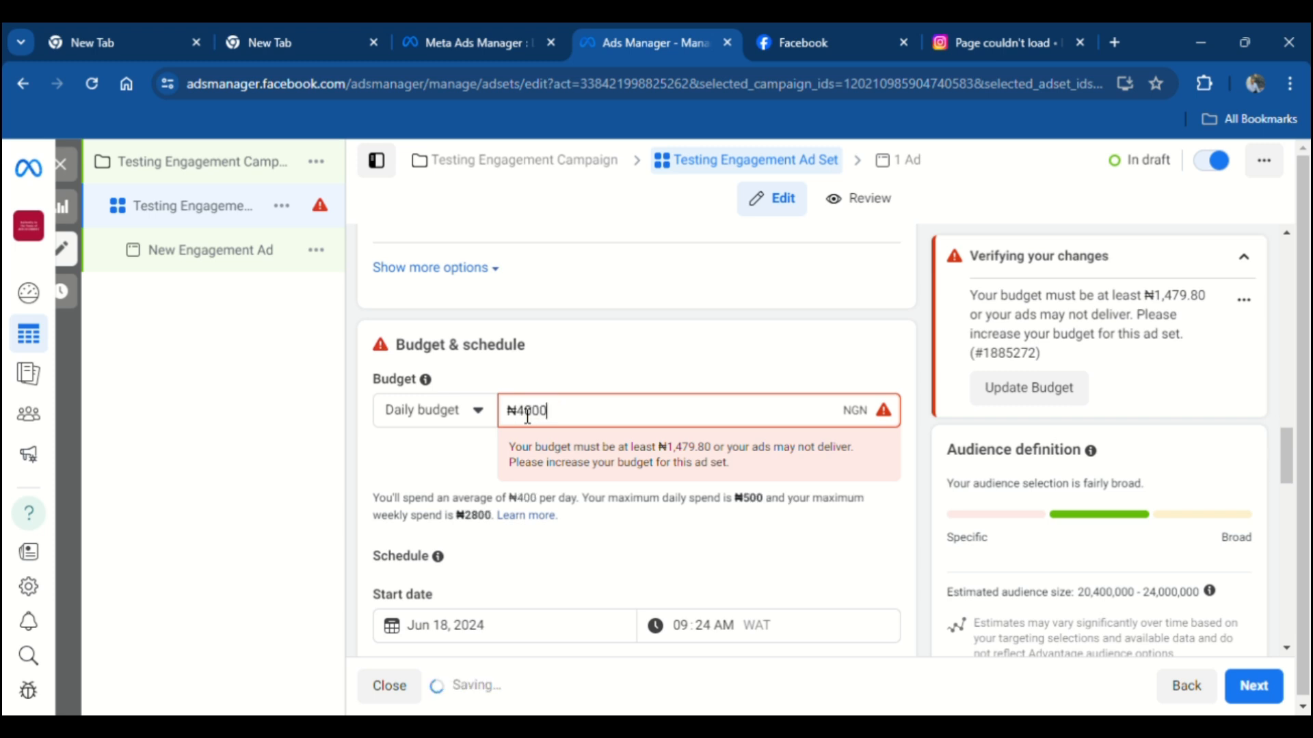
pyautogui.click(661, 387)
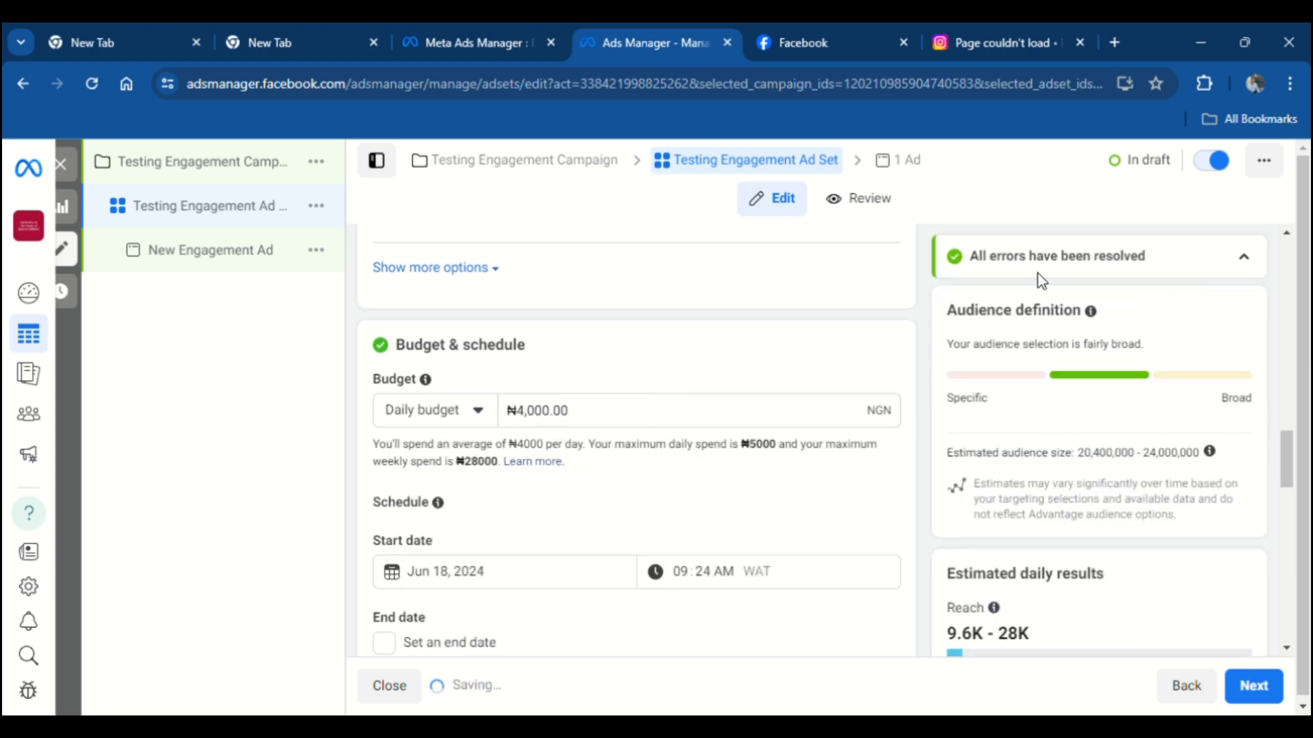
# Schedule the ad set to start on Jun 18, 2024 at 10:00 AM.
pyautogui.scroll(-3, 701, 461)
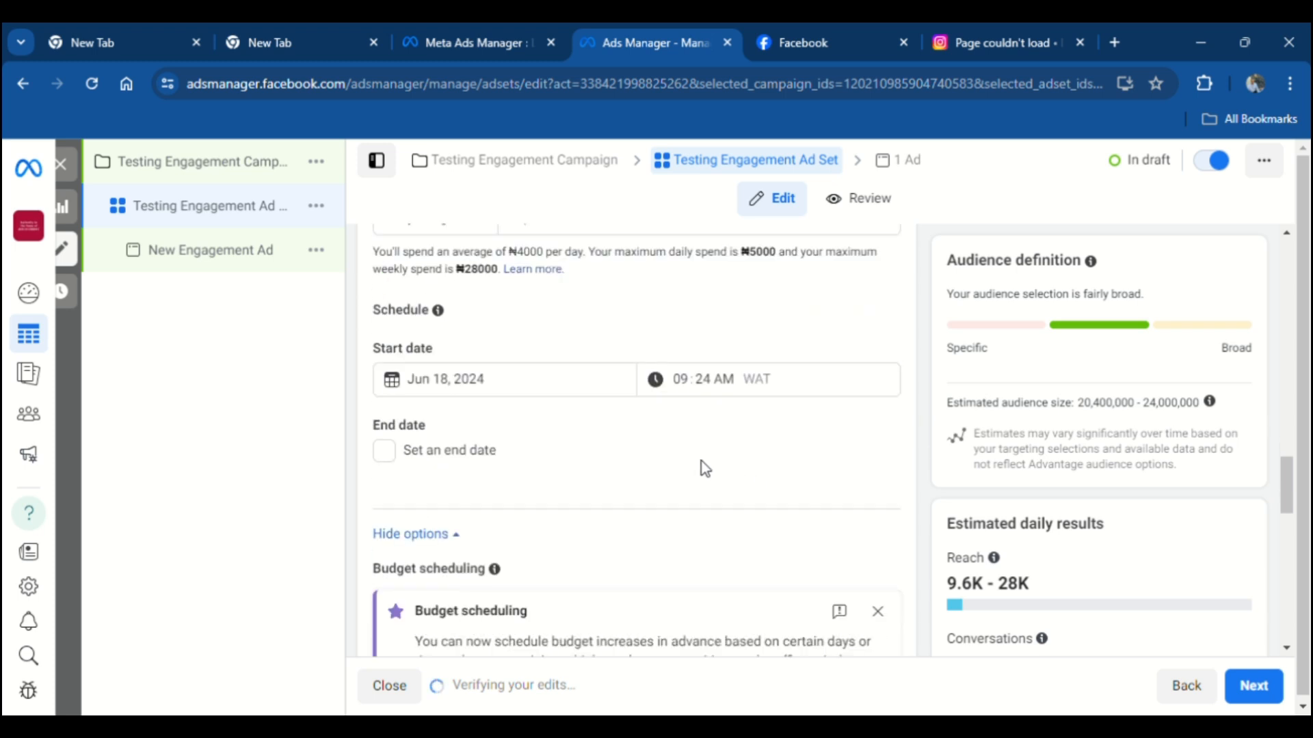
pyautogui.click(527, 391)
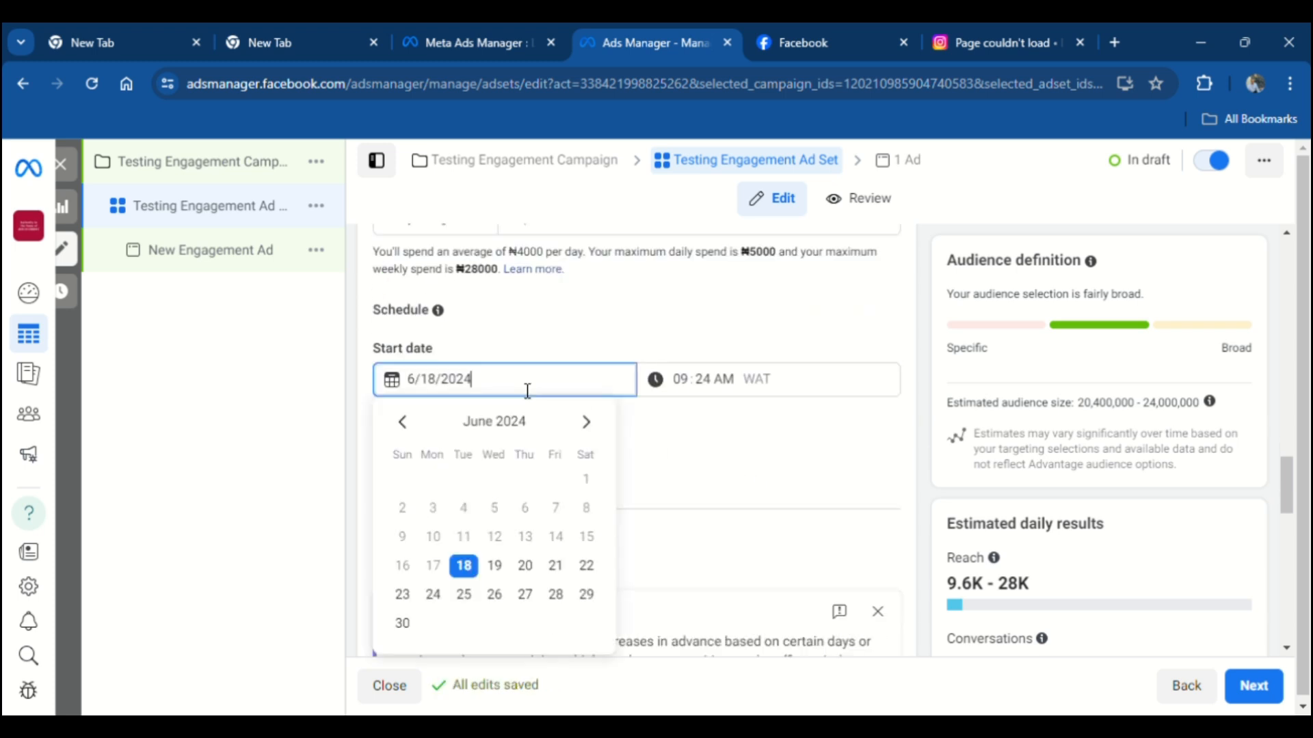
pyautogui.click(466, 573)
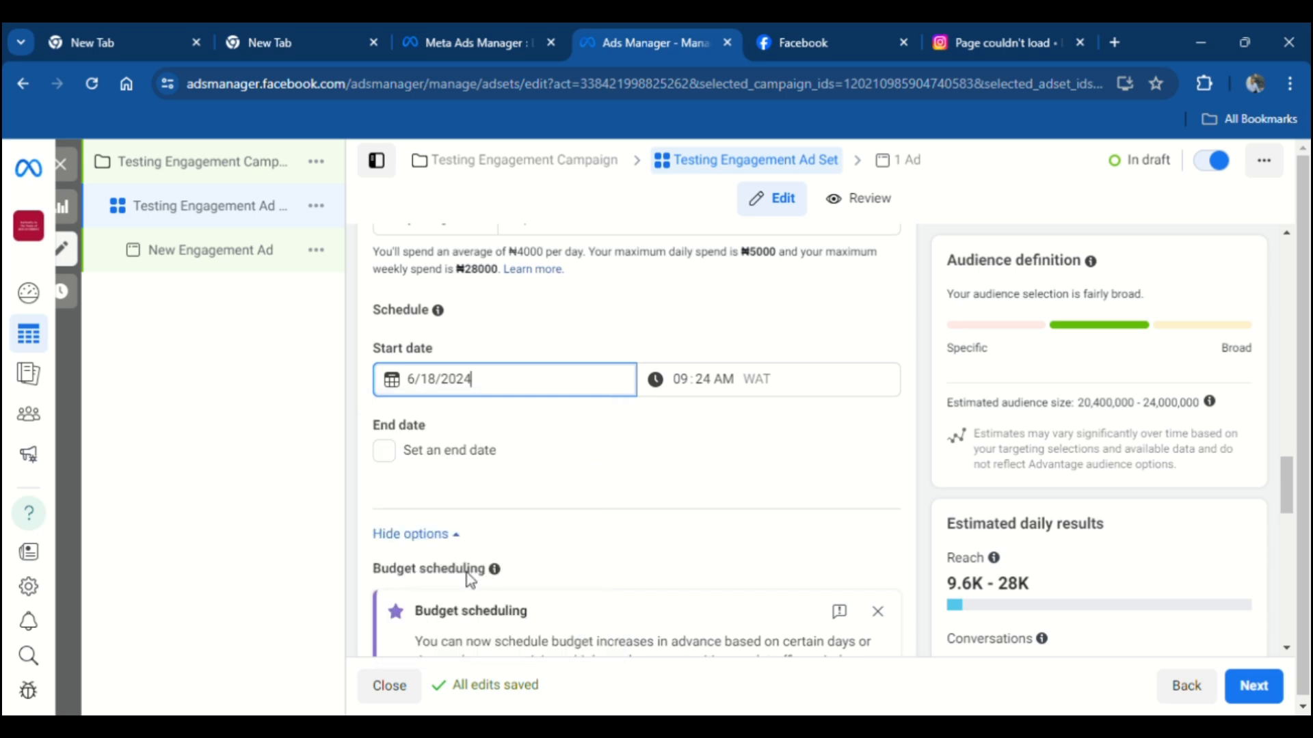
pyautogui.click(700, 387)
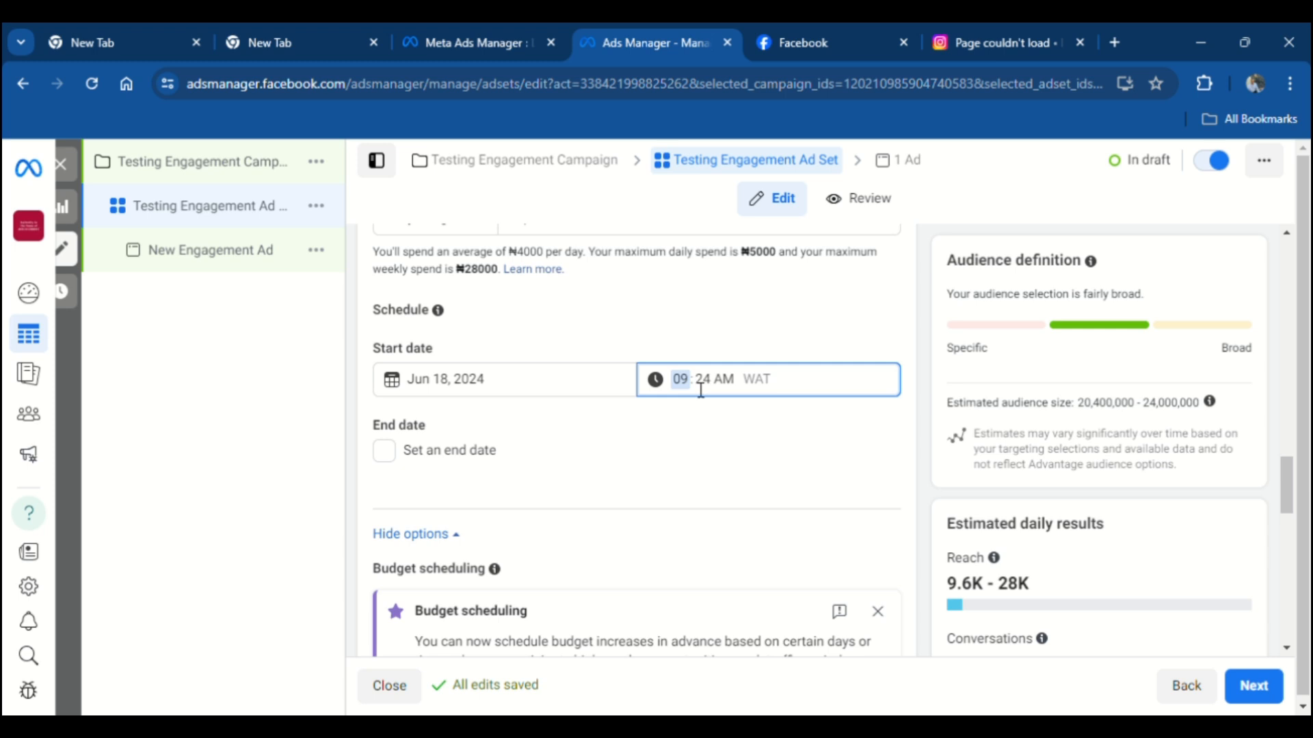
pyautogui.write('10:')
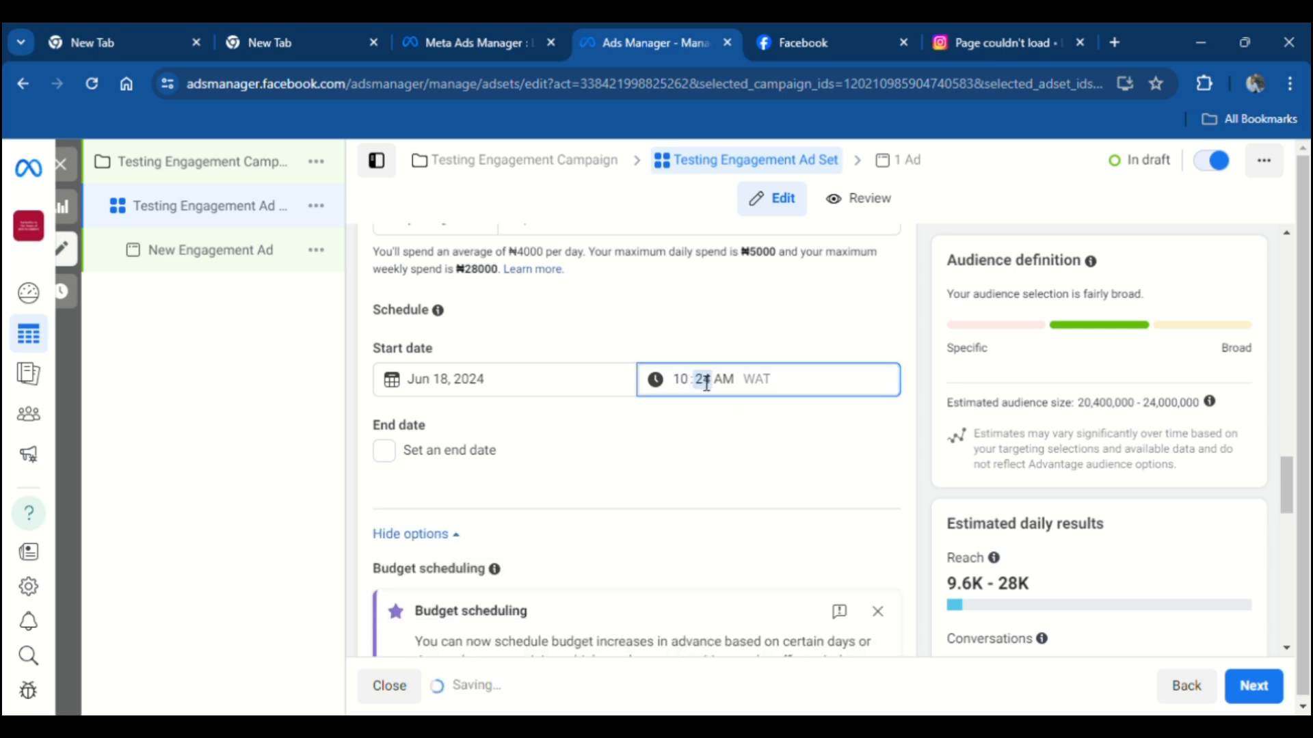
pyautogui.write('00')
pyautogui.click(746, 450)
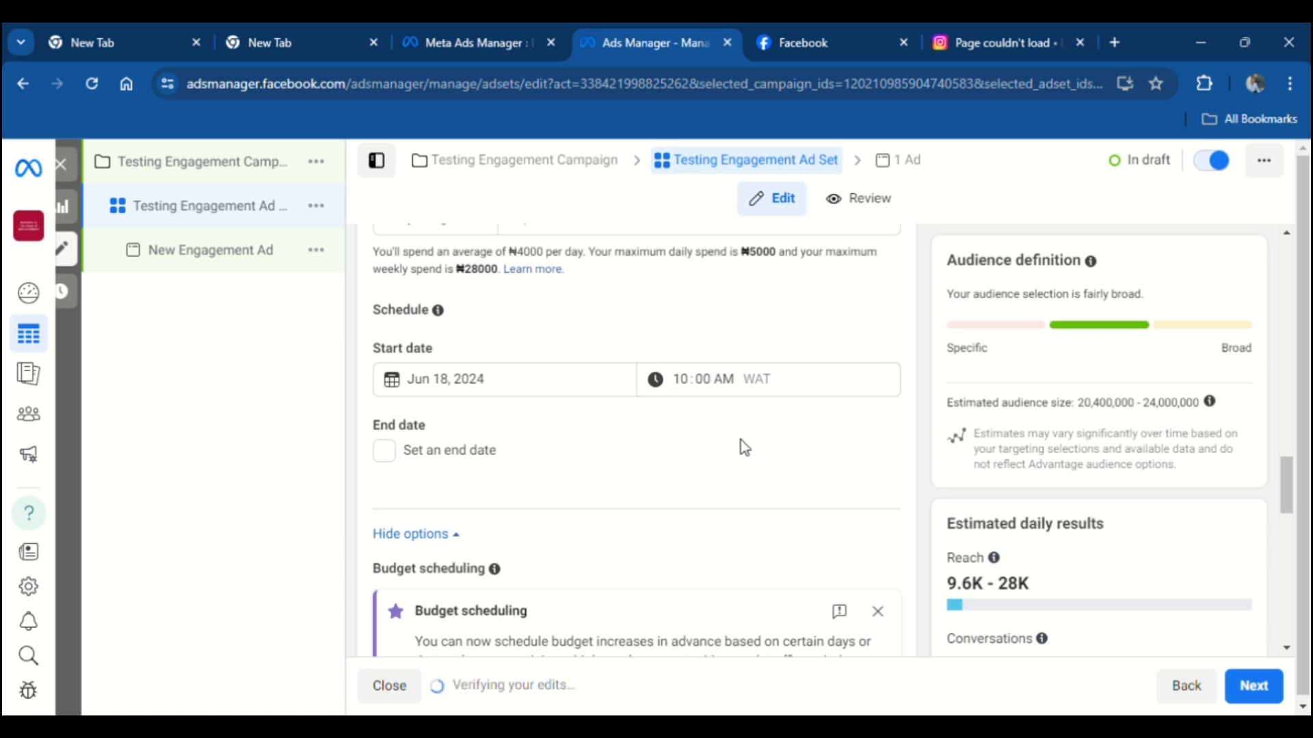
# Give the ad set an end date of Jun 24, 2024.
pyautogui.click(387, 461)
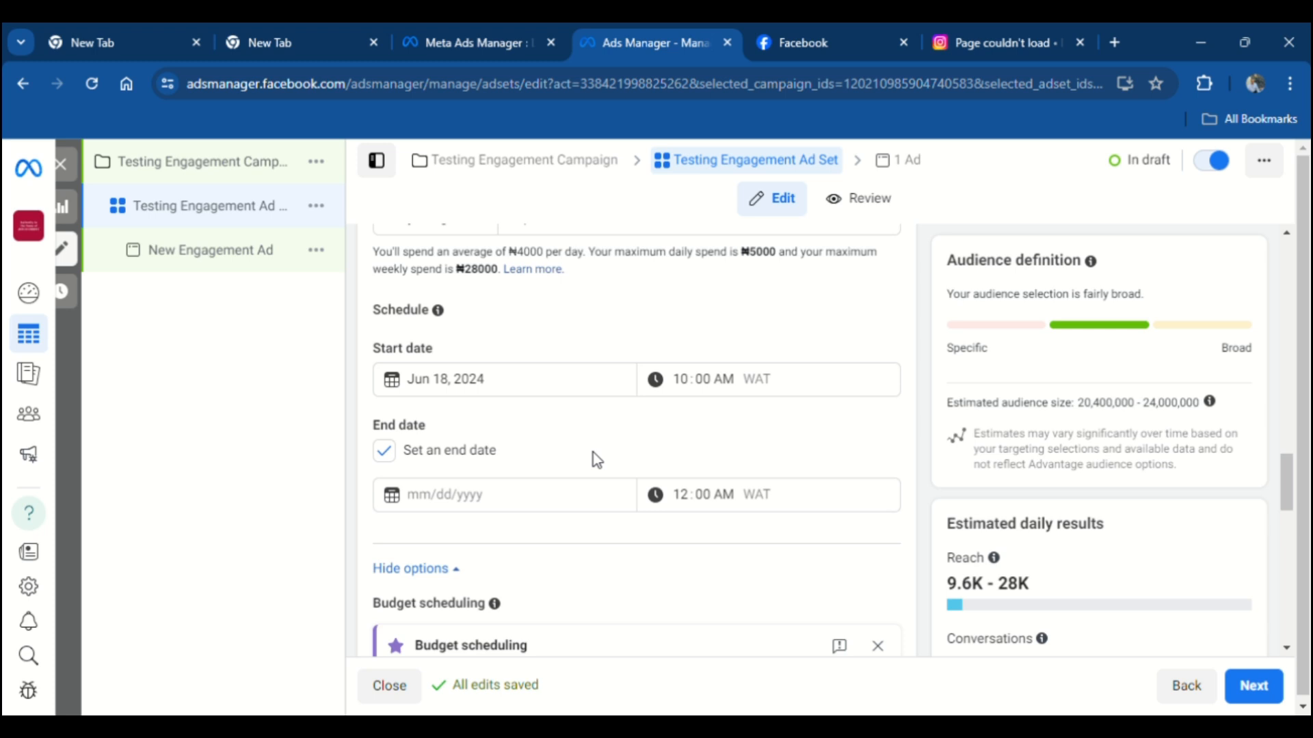
pyautogui.click(535, 511)
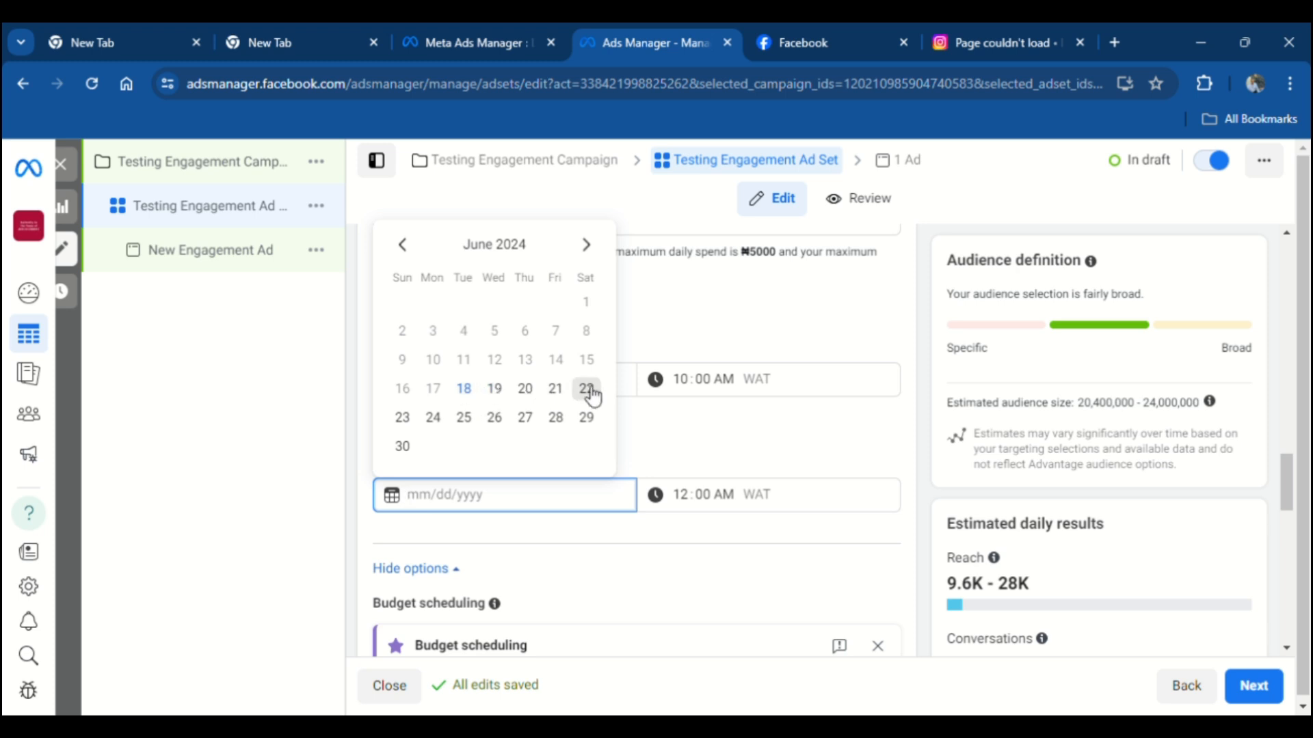
pyautogui.click(435, 418)
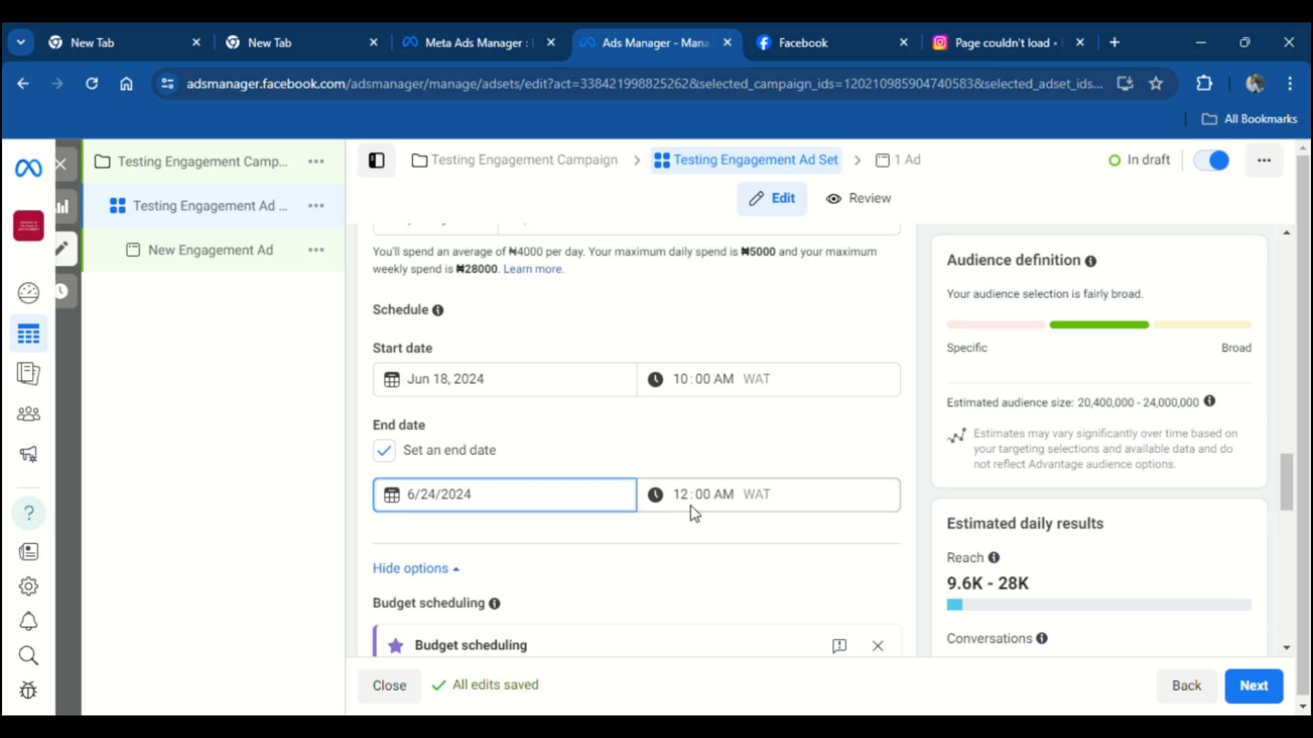
pyautogui.click(756, 388)
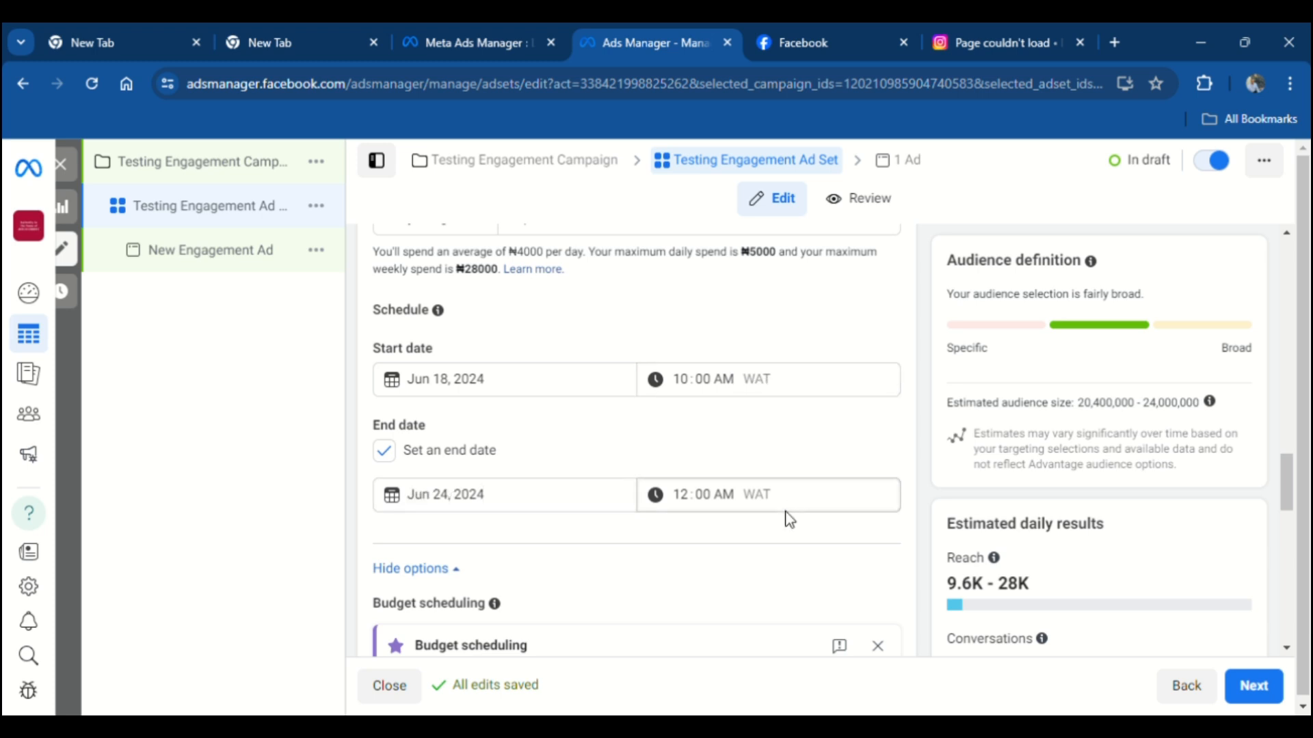
# Edit the audience location in Audience controls to target the city of Lagos, Lagos State, Nigeria.
pyautogui.scroll(-7, 785, 519)
pyautogui.scroll(-1, 583, 513)
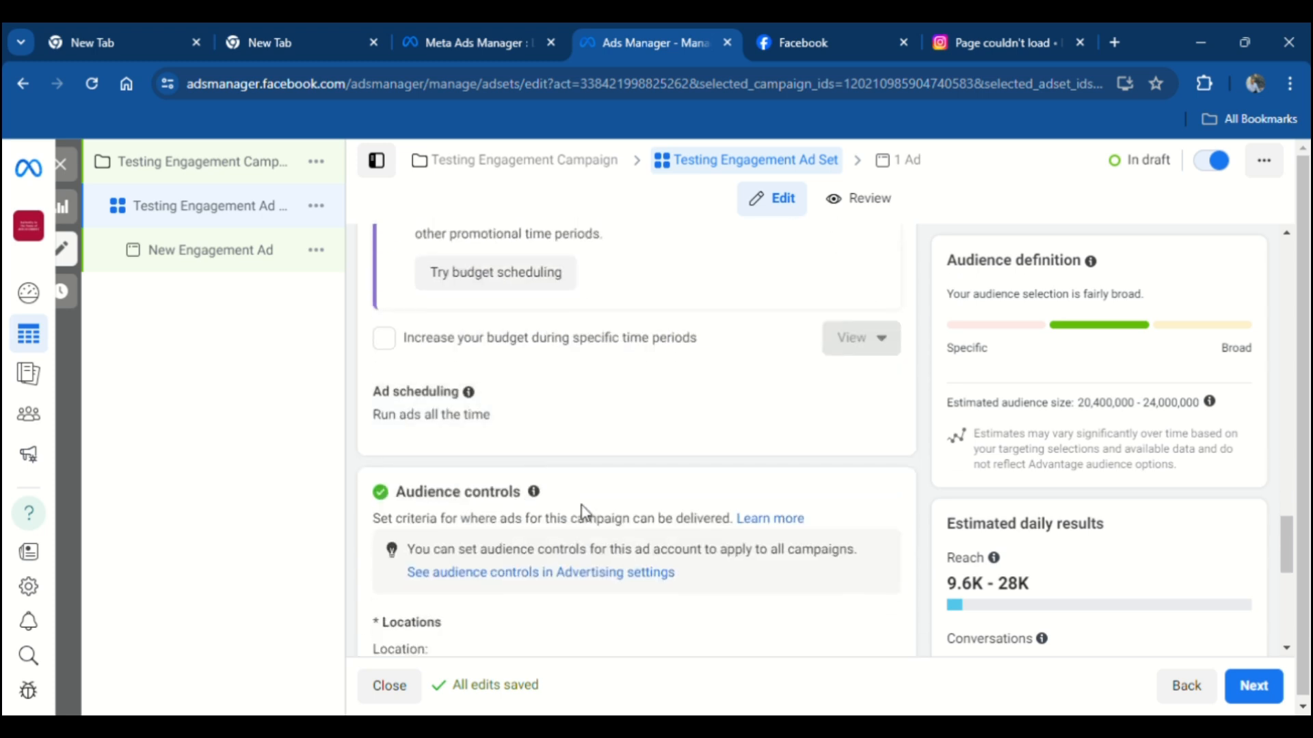
pyautogui.scroll(-4, 498, 380)
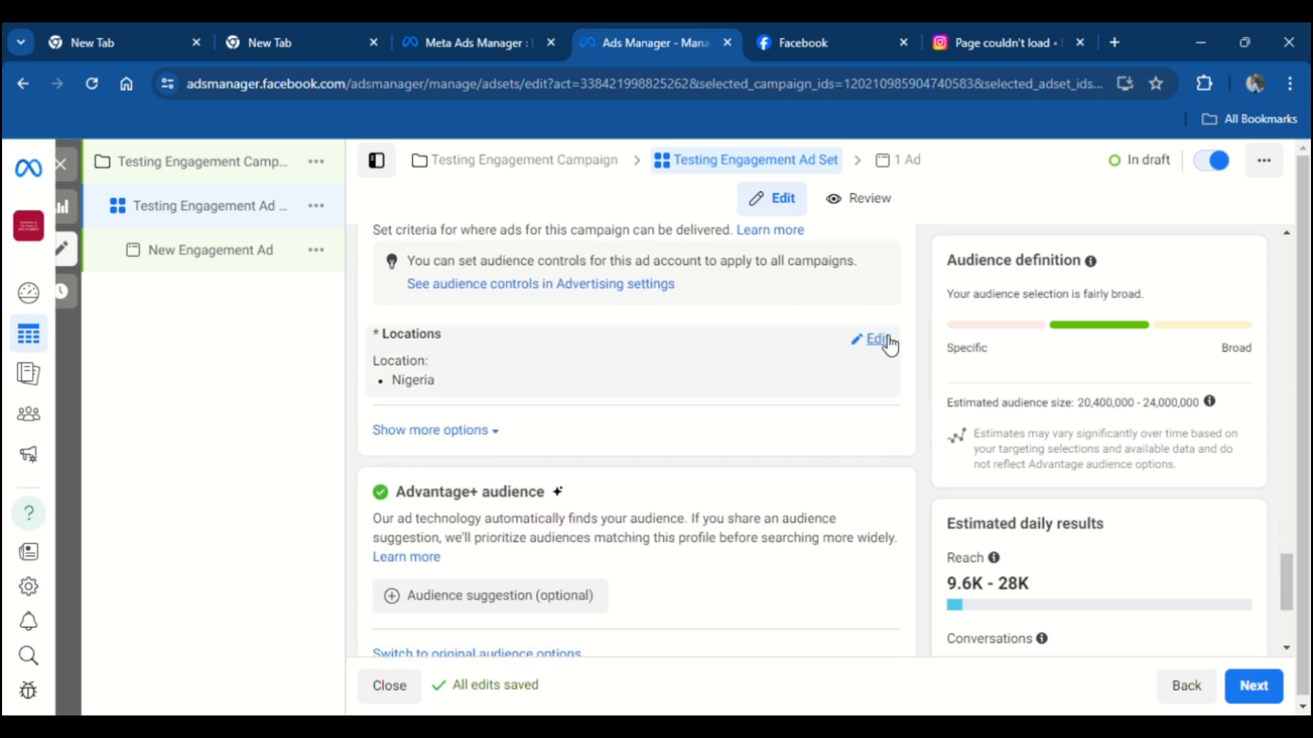
pyautogui.click(884, 342)
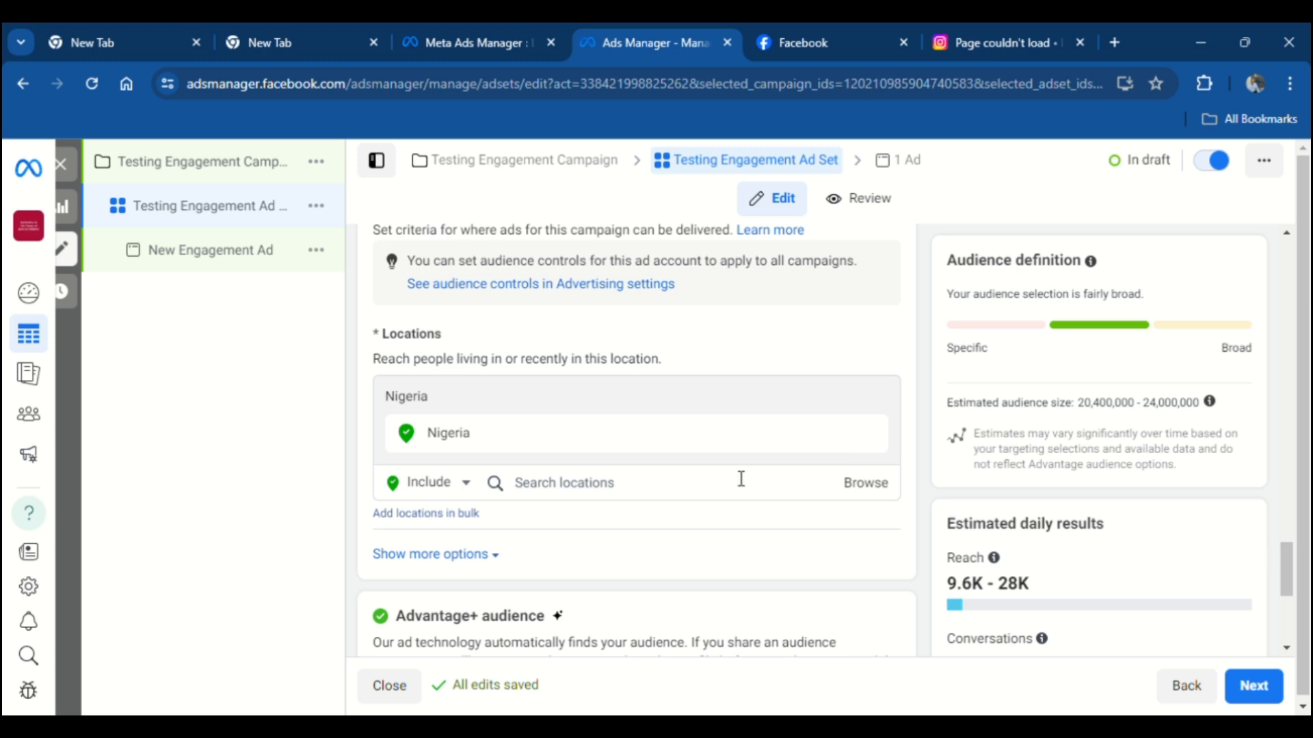
pyautogui.click(844, 435)
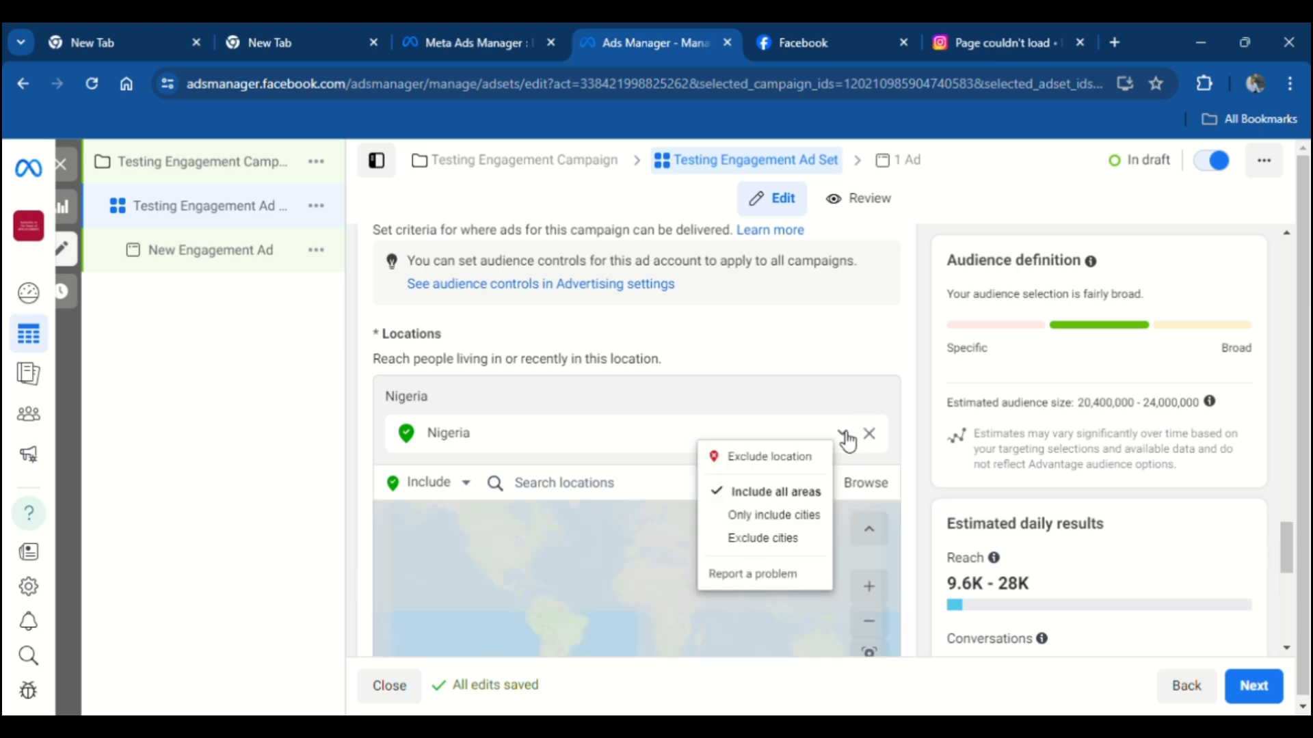
pyautogui.click(847, 435)
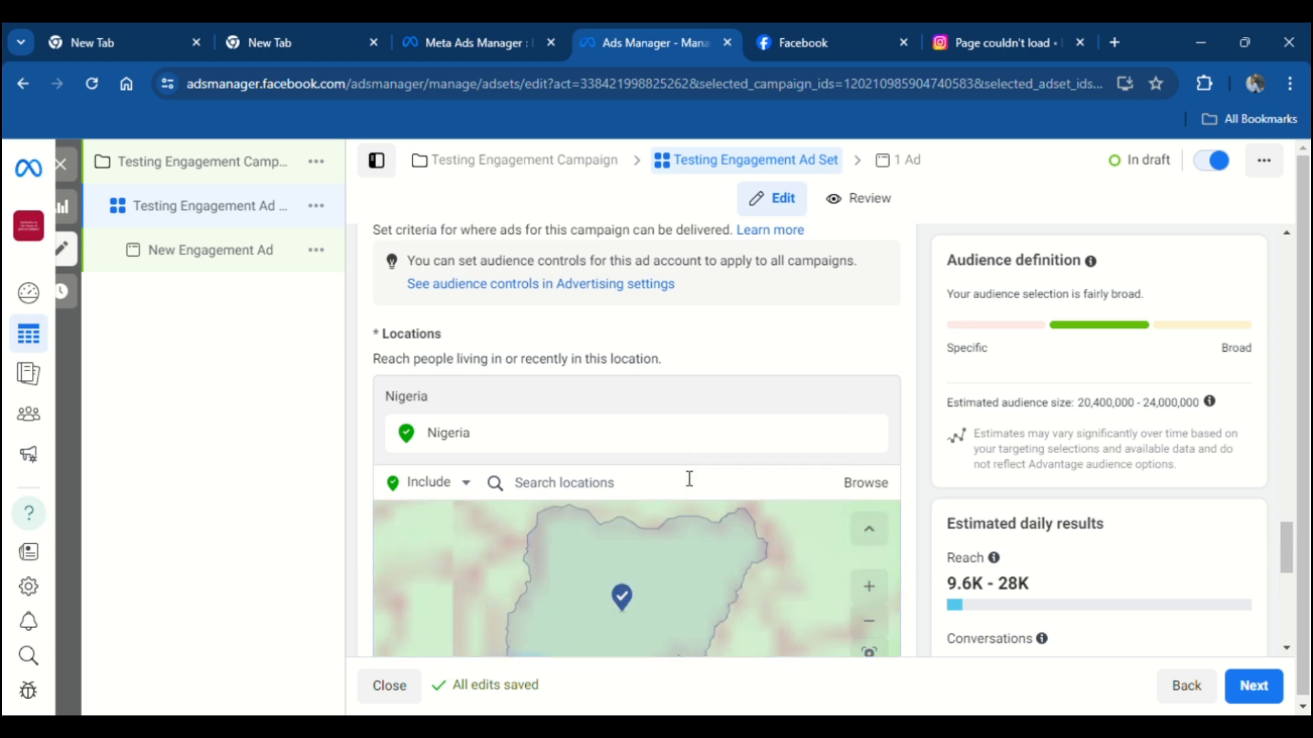
pyautogui.click(643, 494)
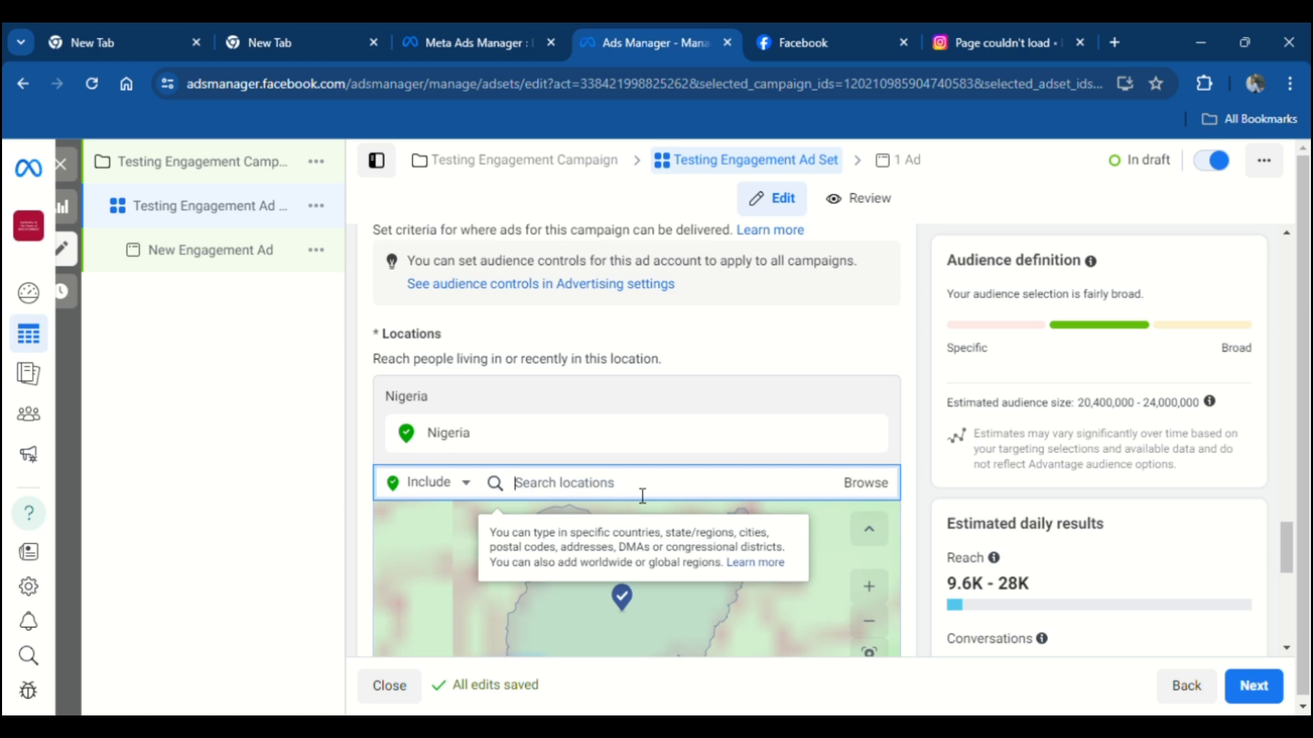
pyautogui.write('Lagos')
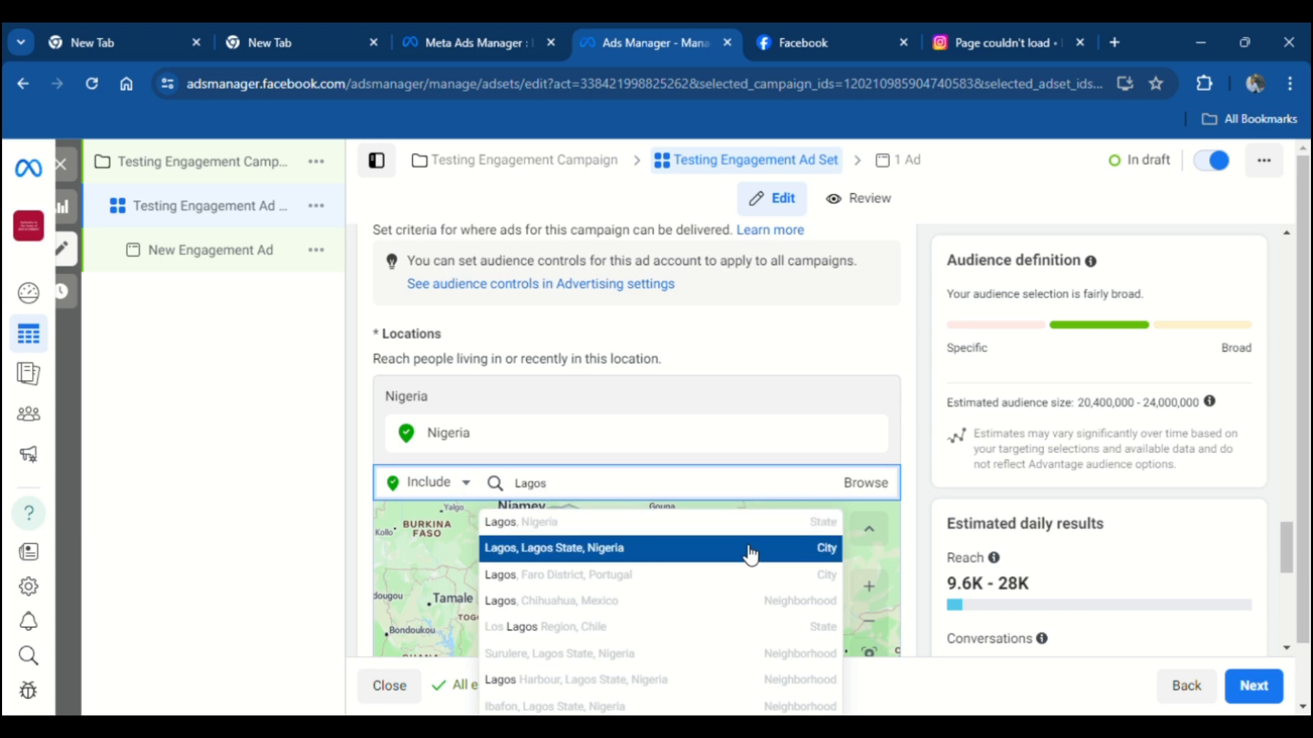
pyautogui.click(751, 555)
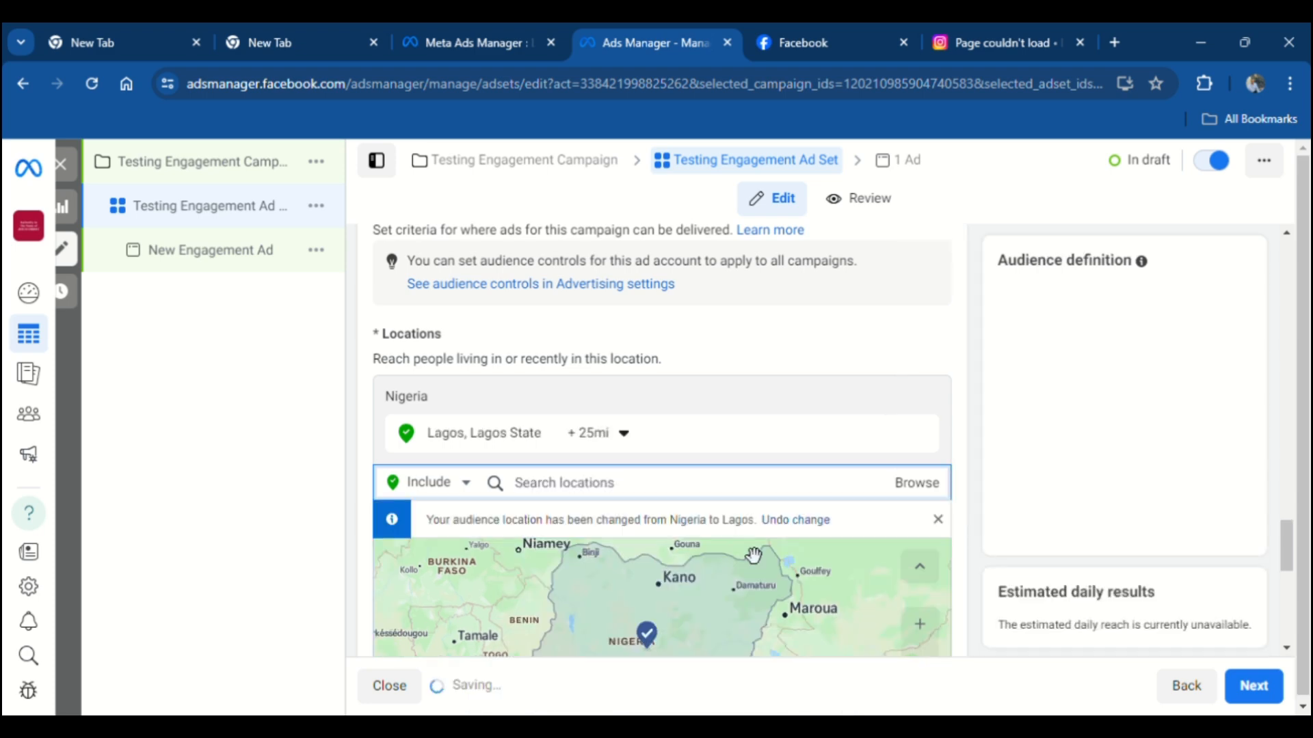
# Examine the targeted radius around Lagos and its surrounding districts on the location map.
pyautogui.scroll(-3, 704, 306)
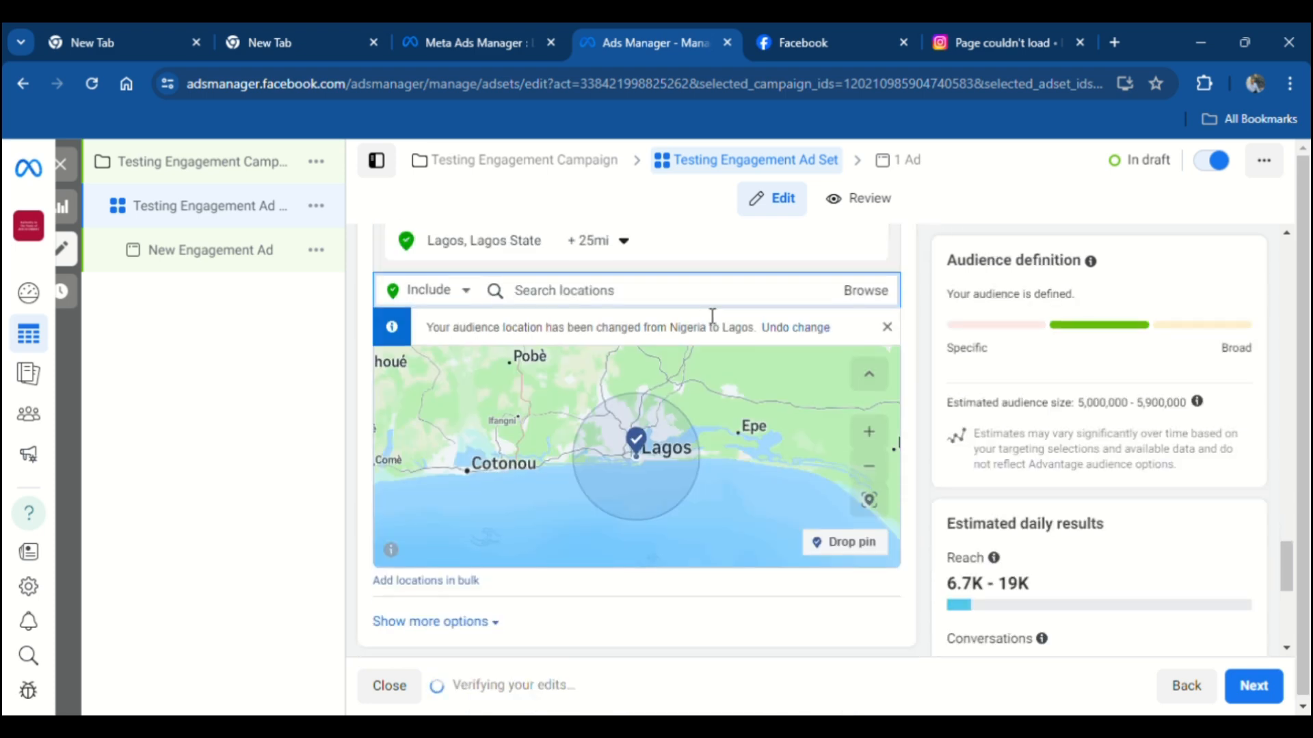
pyautogui.moveTo(783, 430); pyautogui.dragTo(665, 430)
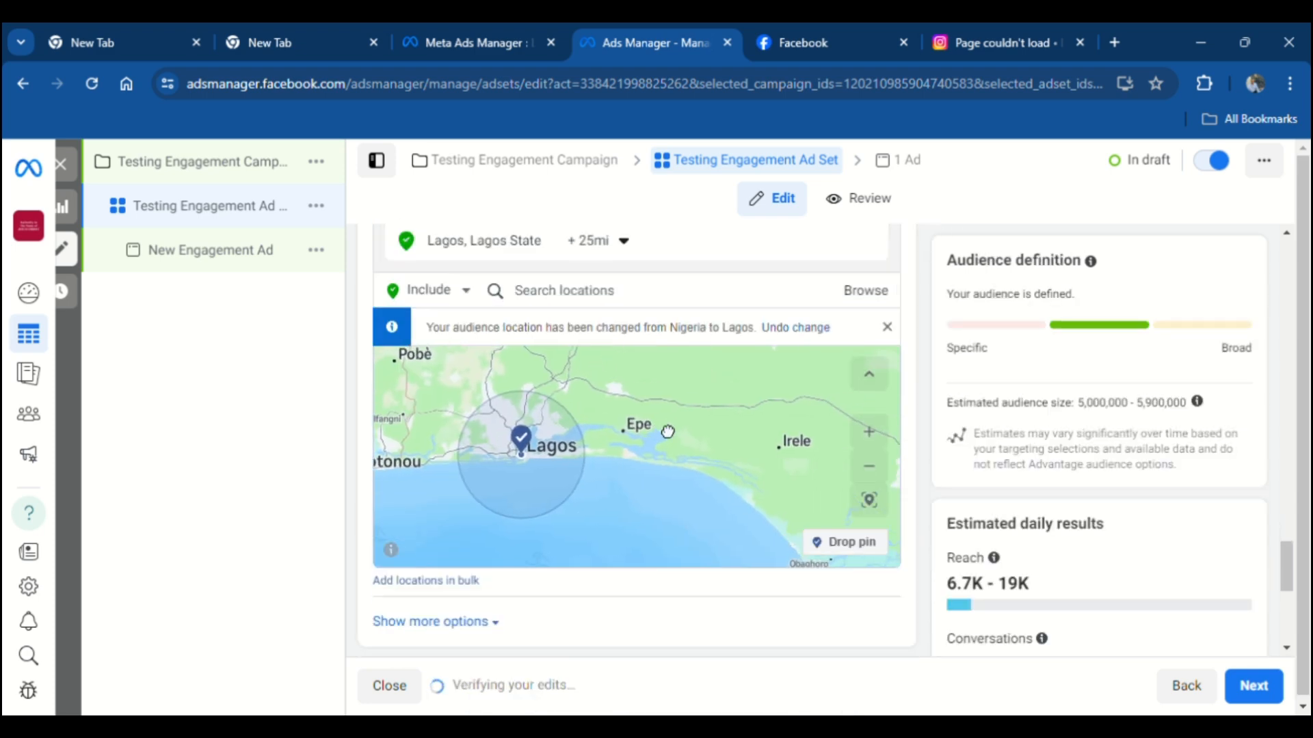
pyautogui.scroll(5, 527, 478)
pyautogui.moveTo(569, 437); pyautogui.dragTo(633, 519)
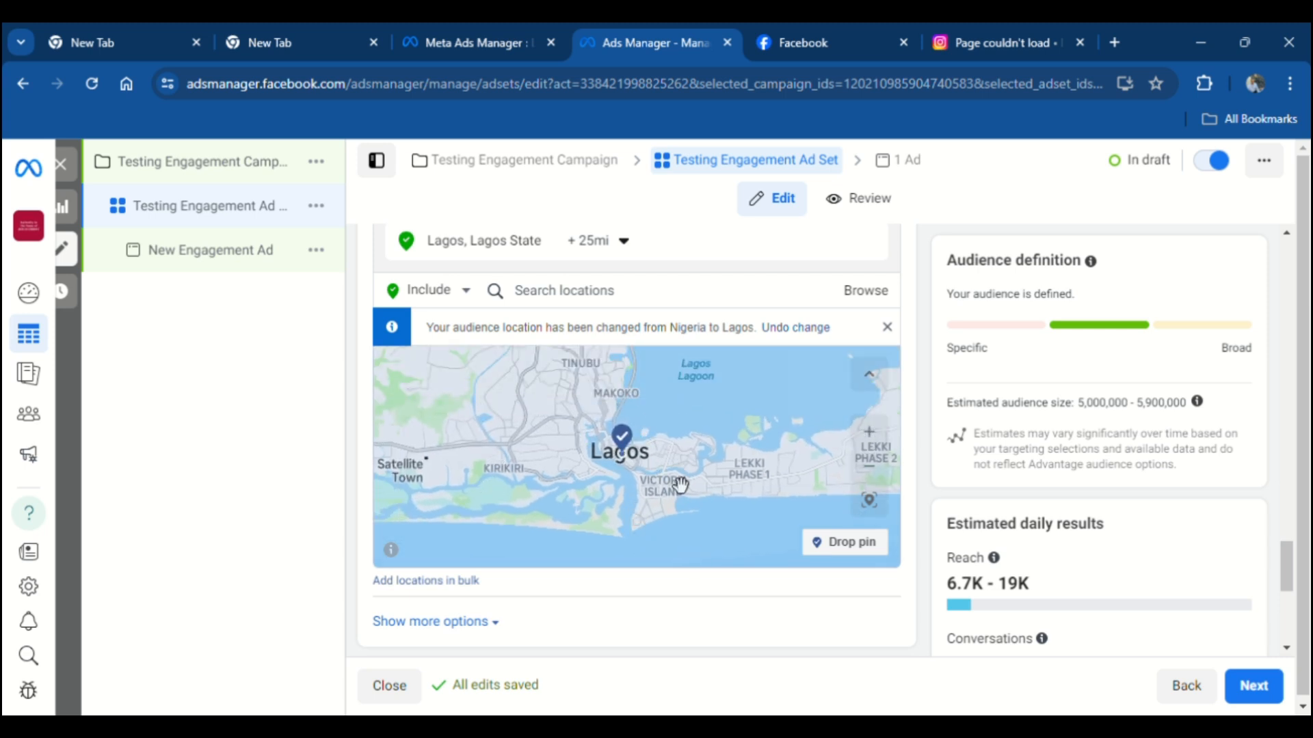
pyautogui.moveTo(786, 442); pyautogui.dragTo(782, 527)
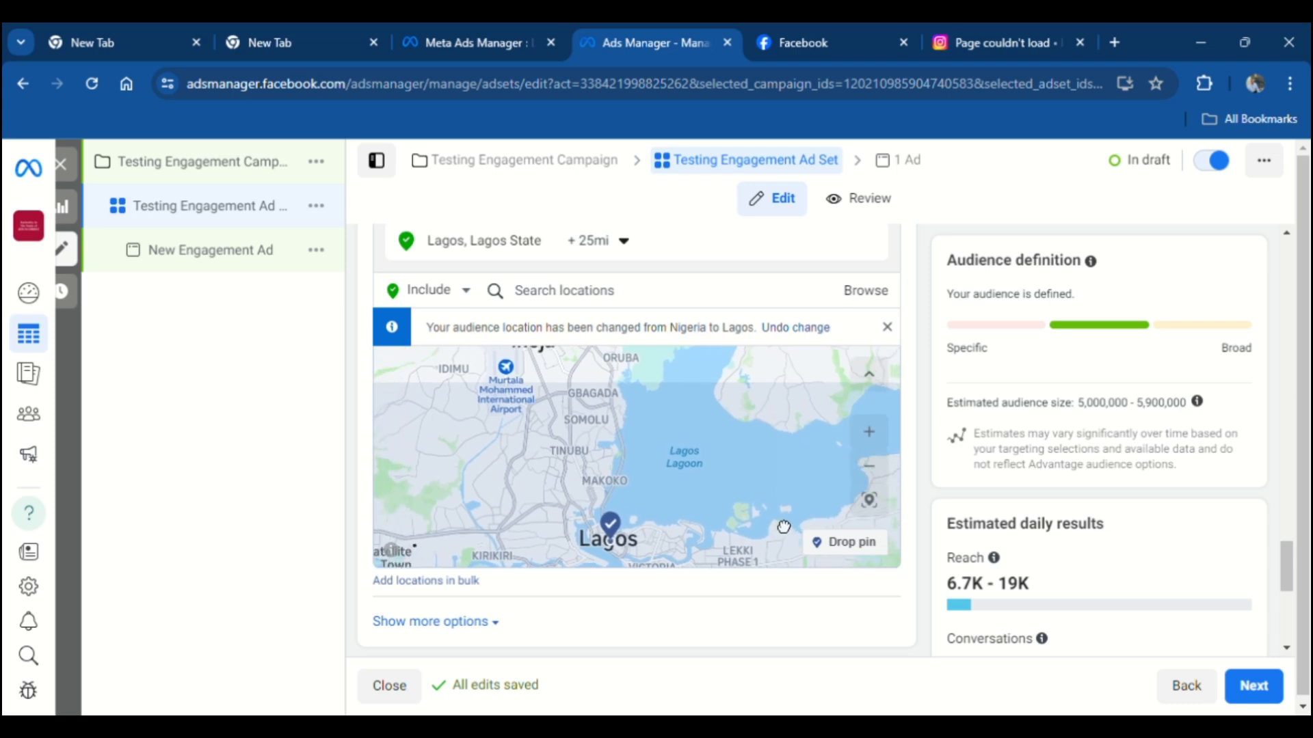
pyautogui.moveTo(586, 443); pyautogui.dragTo(624, 469)
pyautogui.moveTo(672, 402); pyautogui.dragTo(659, 513)
pyautogui.scroll(-3, 655, 453)
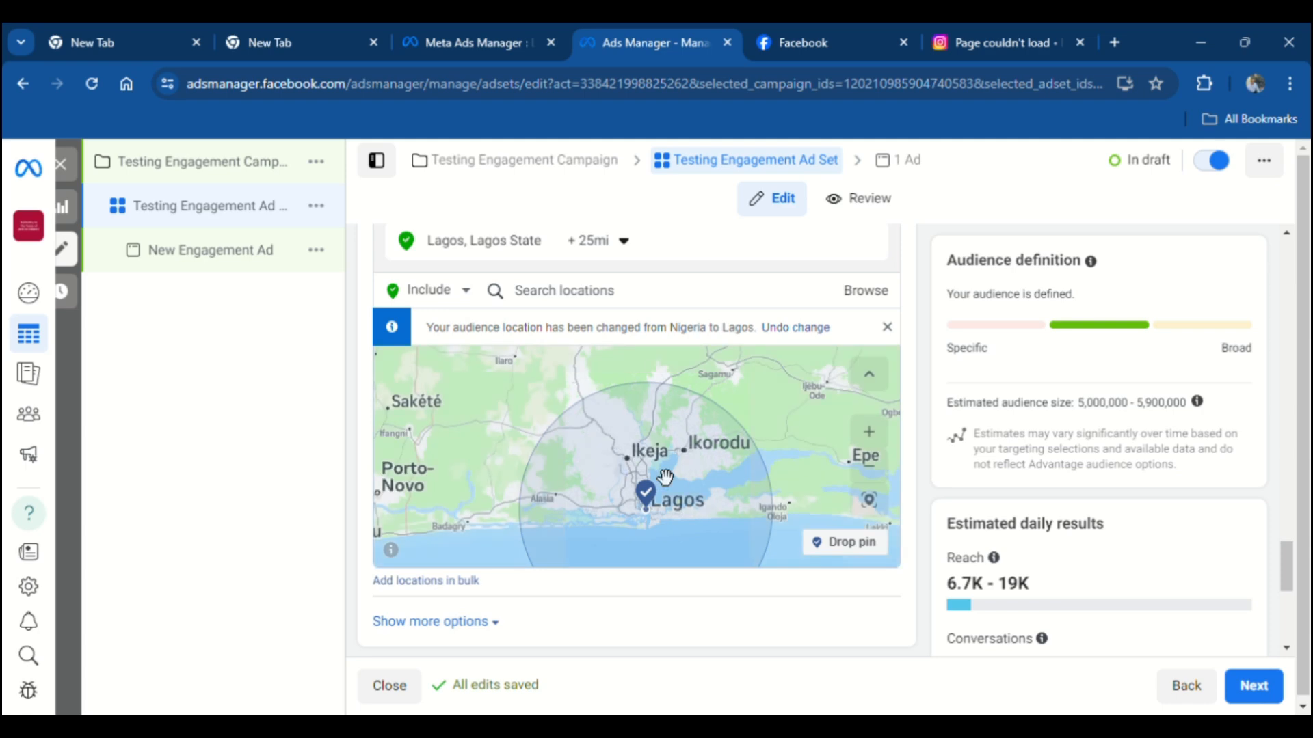
# Drop a location pin just off Victoria Island on the Lagos map.
pyautogui.scroll(2, 674, 453)
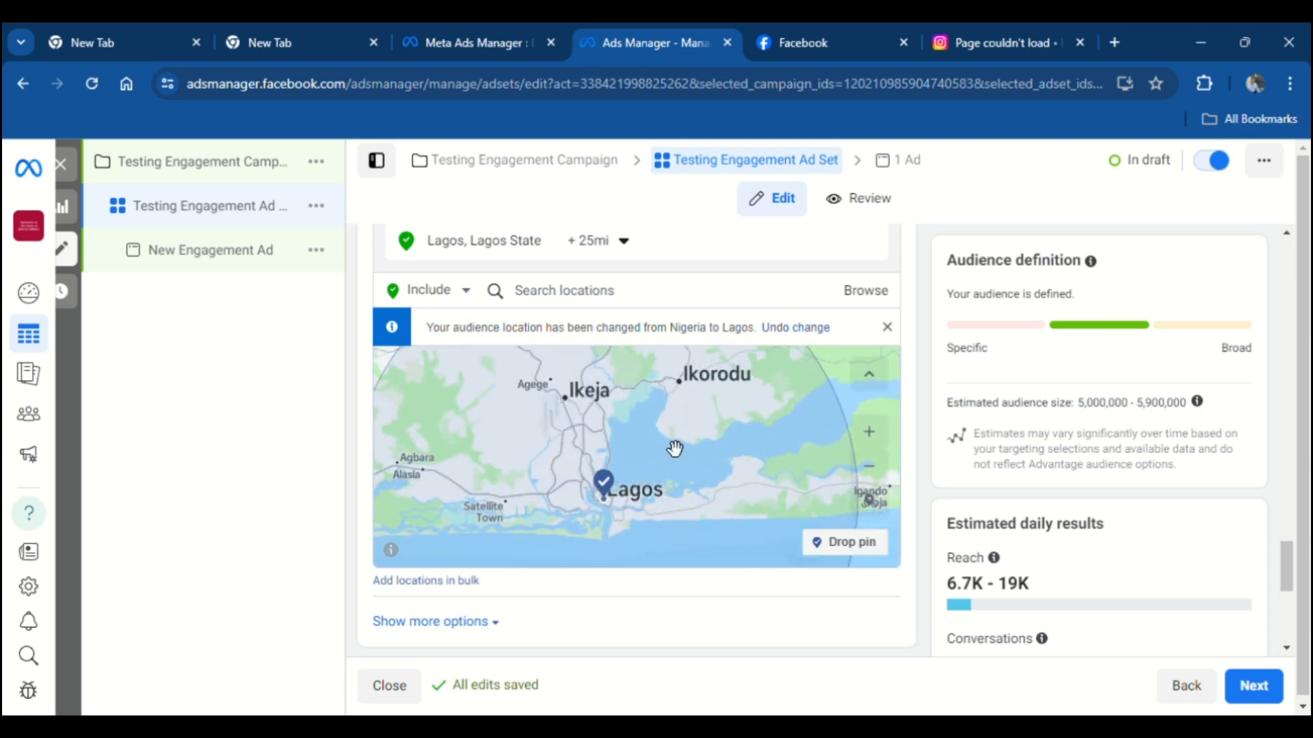
pyautogui.scroll(3, 672, 443)
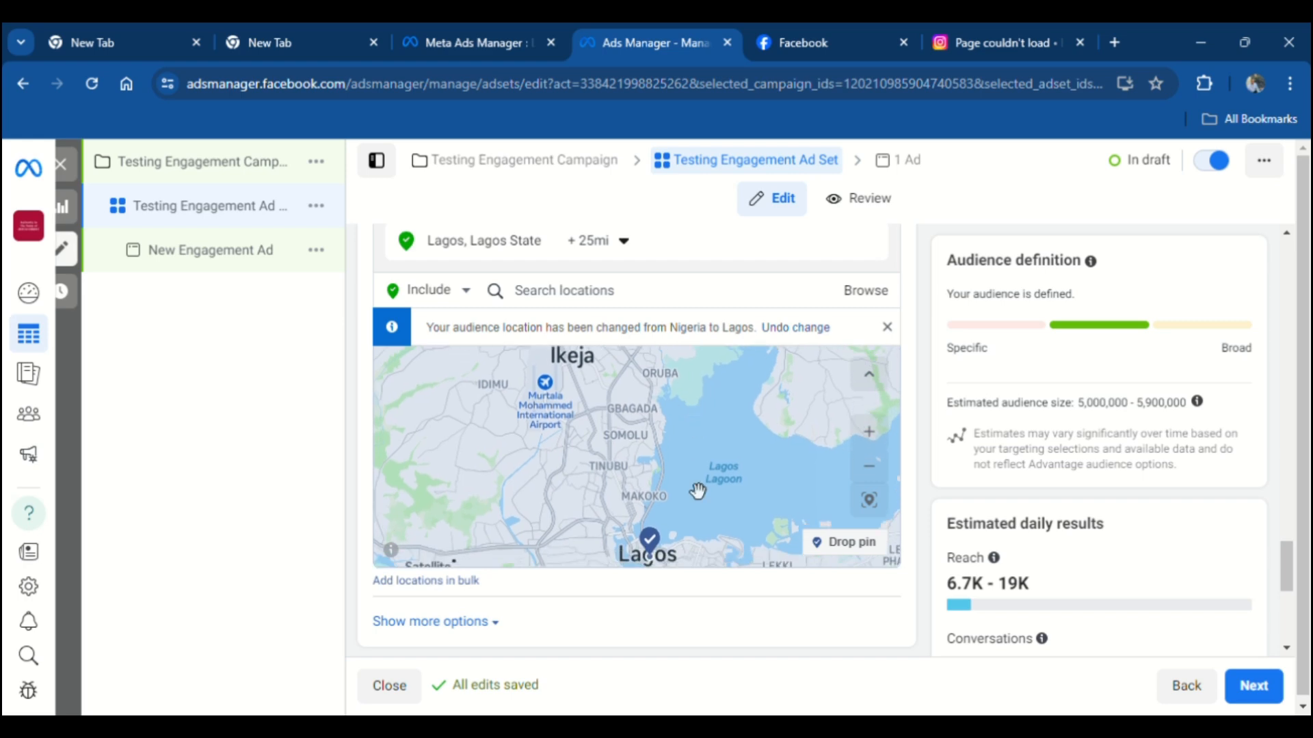
pyautogui.moveTo(698, 490); pyautogui.dragTo(648, 441)
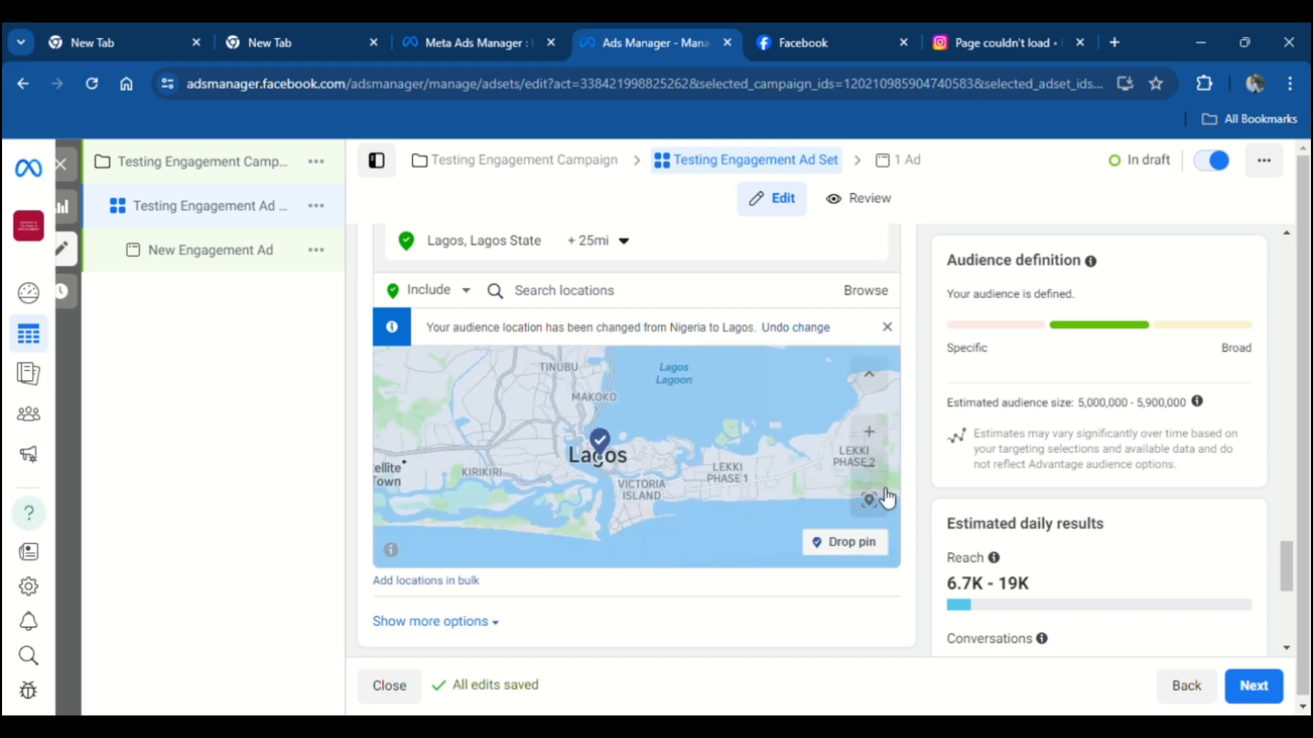
pyautogui.click(846, 545)
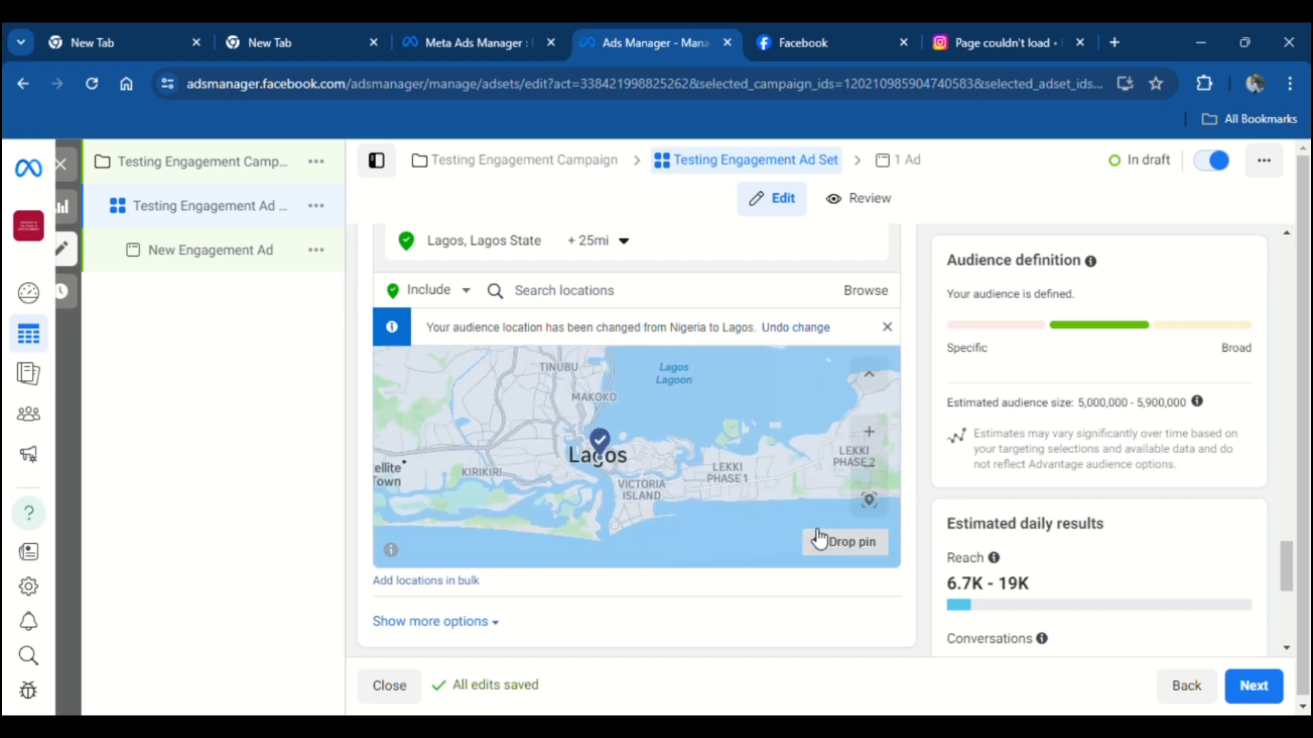
pyautogui.click(661, 522)
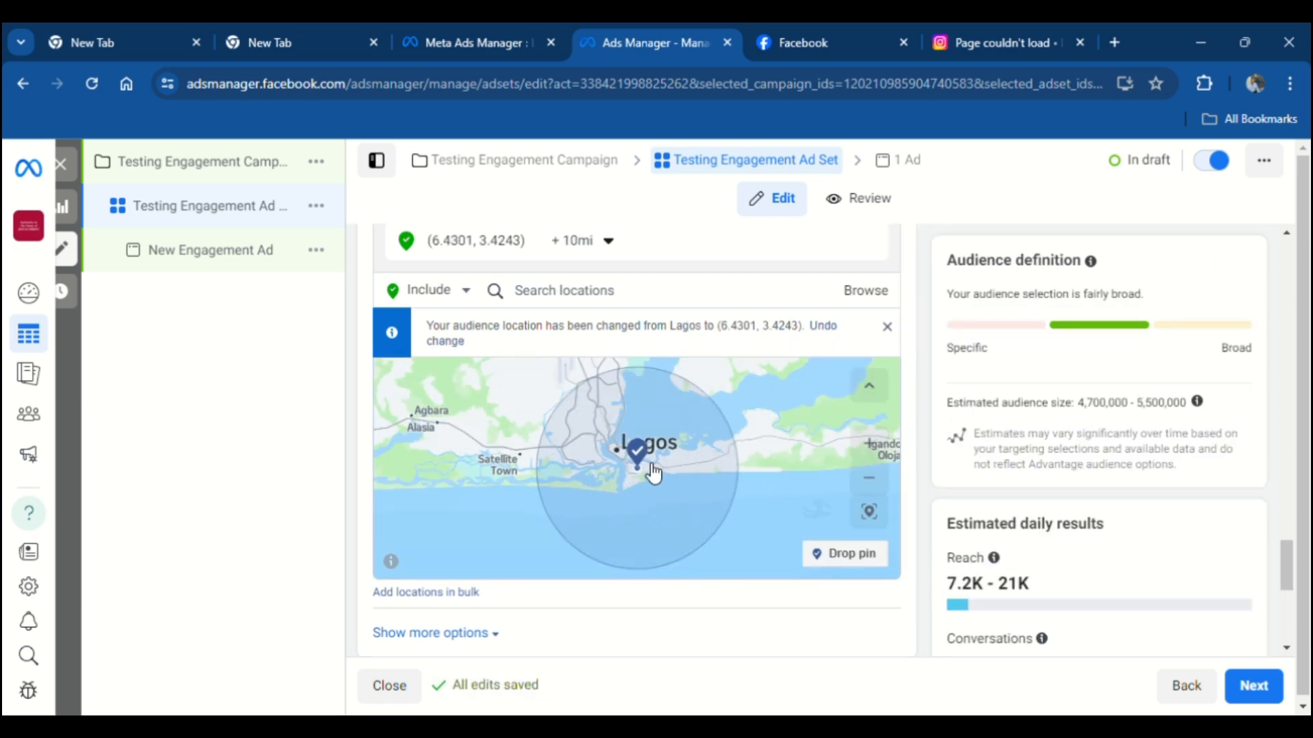
# Drop a second location pin at Lekki Phase 1, east of the Victoria Island pin.
pyautogui.scroll(5, 650, 474)
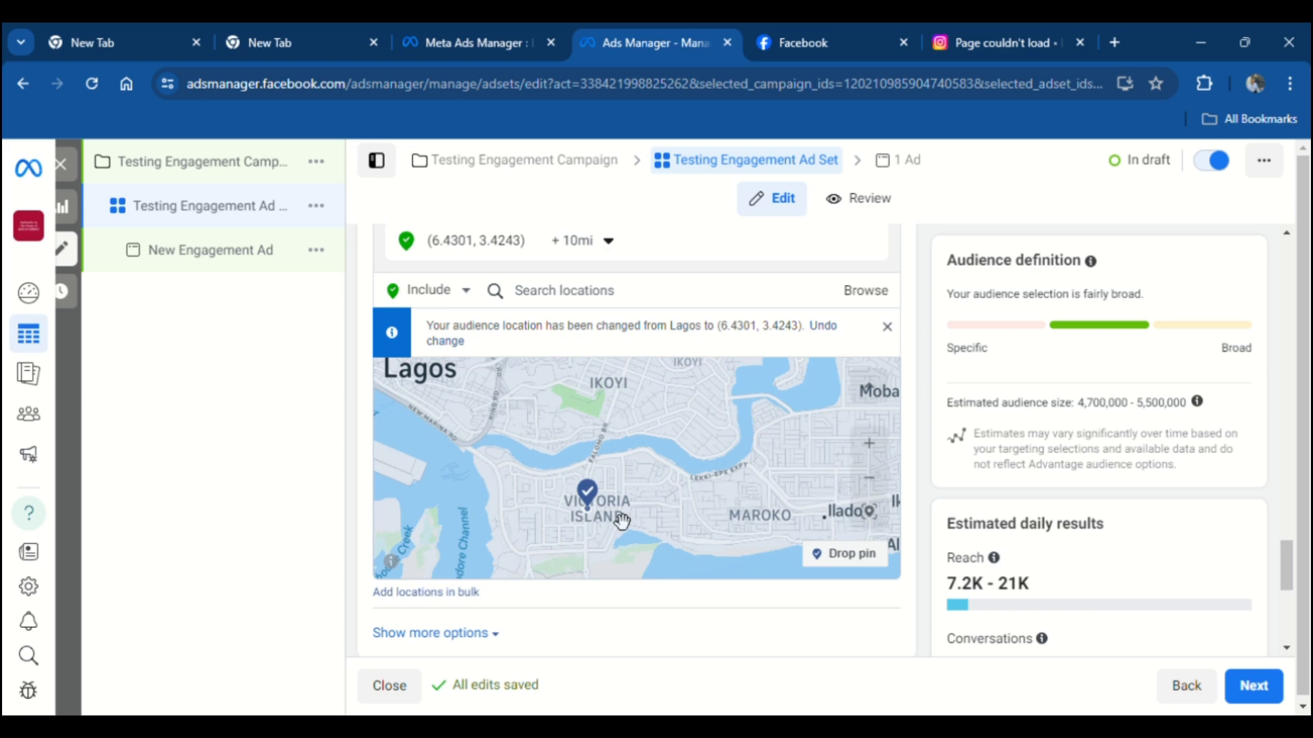
pyautogui.moveTo(648, 530); pyautogui.dragTo(564, 434)
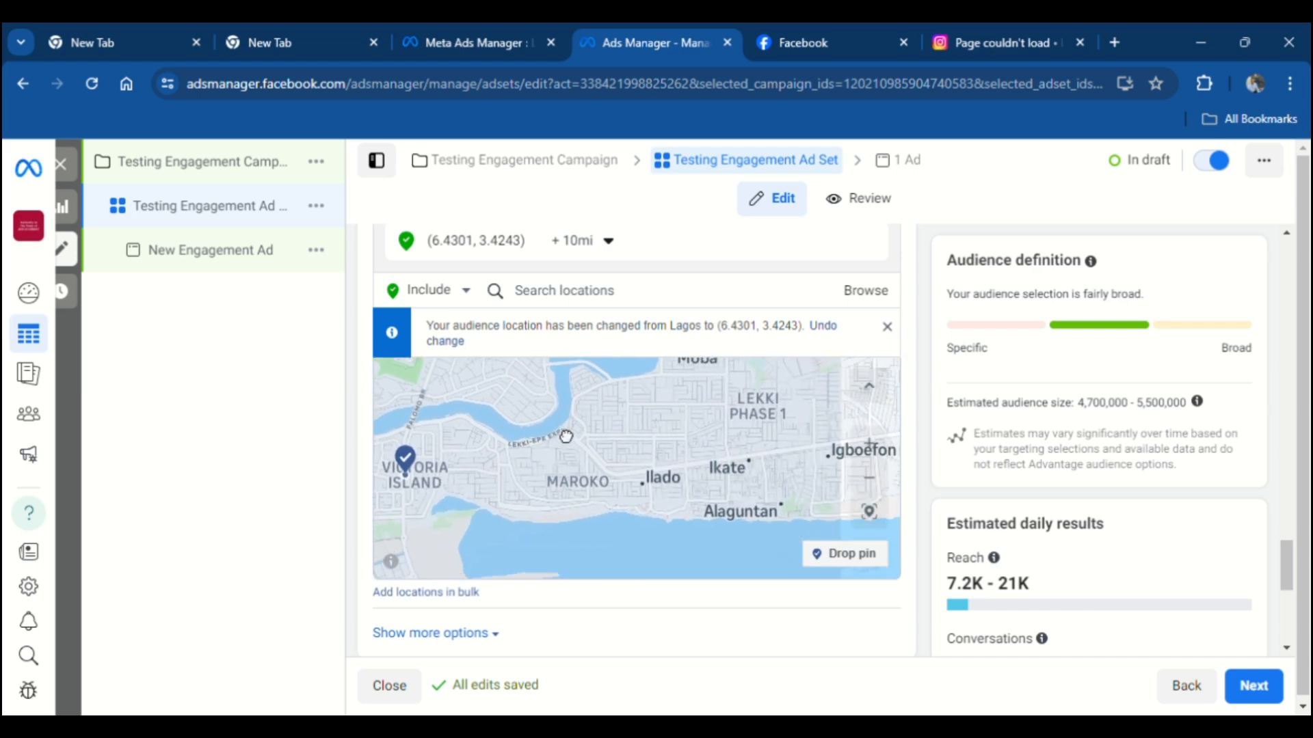
pyautogui.click(853, 559)
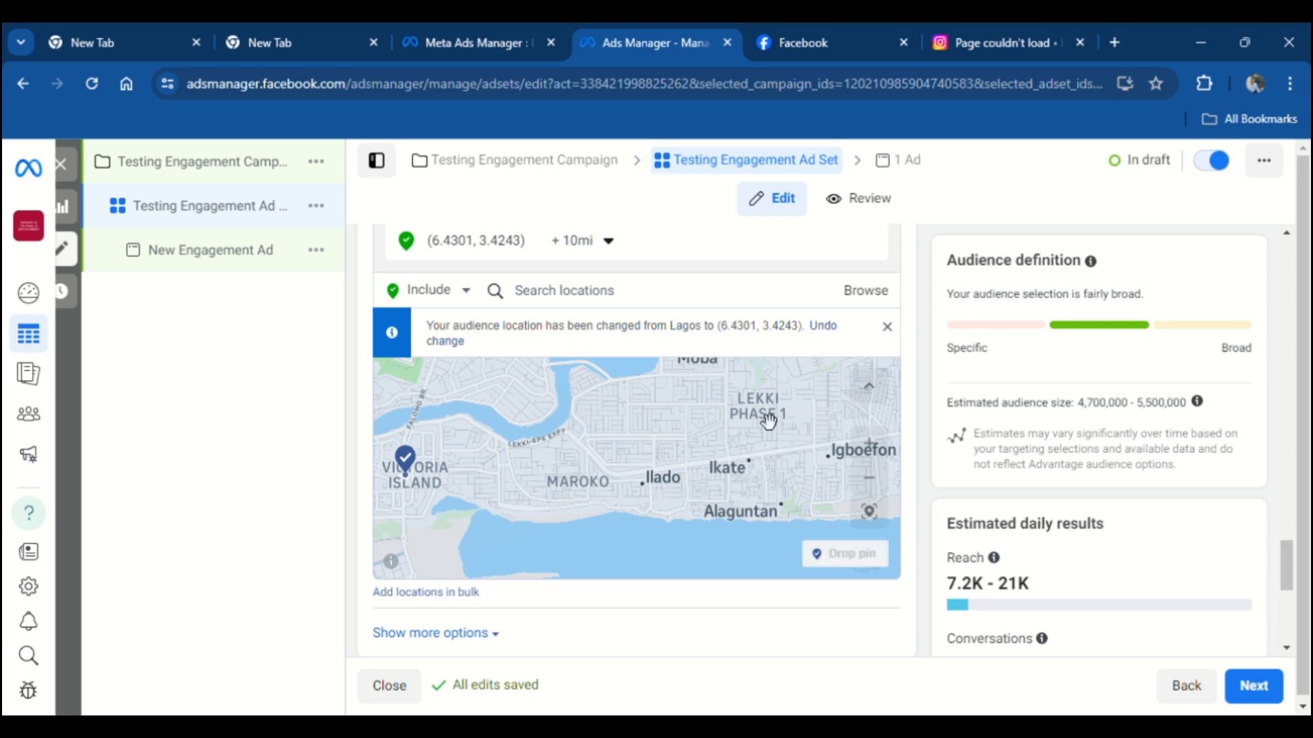
pyautogui.click(749, 437)
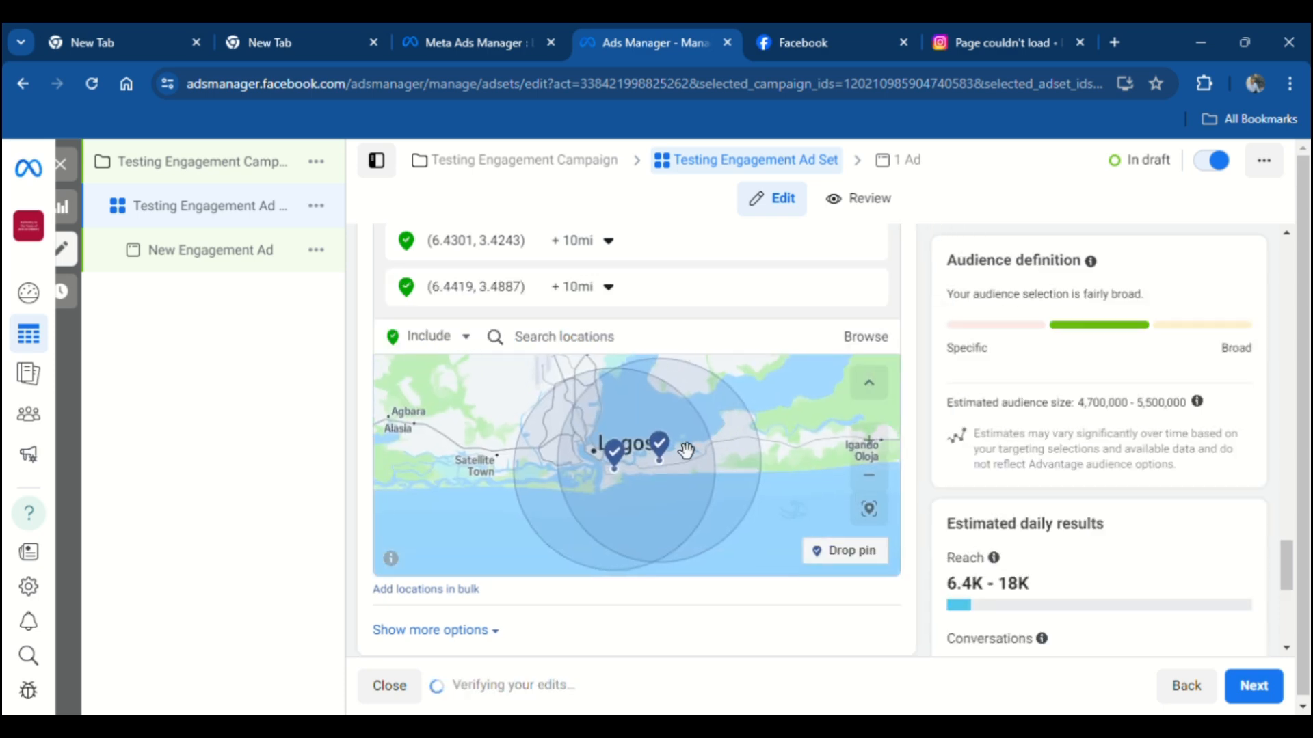
pyautogui.scroll(1, 624, 478)
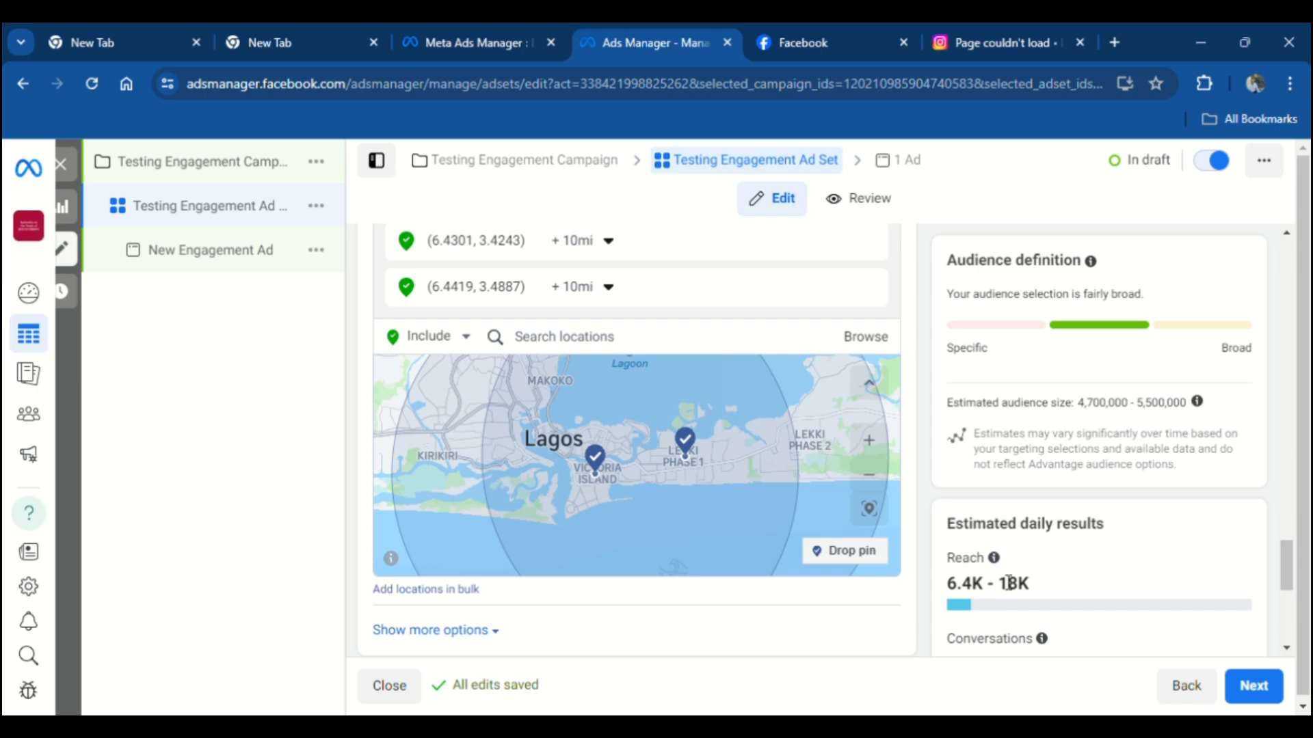
pyautogui.scroll(-1, 1010, 549)
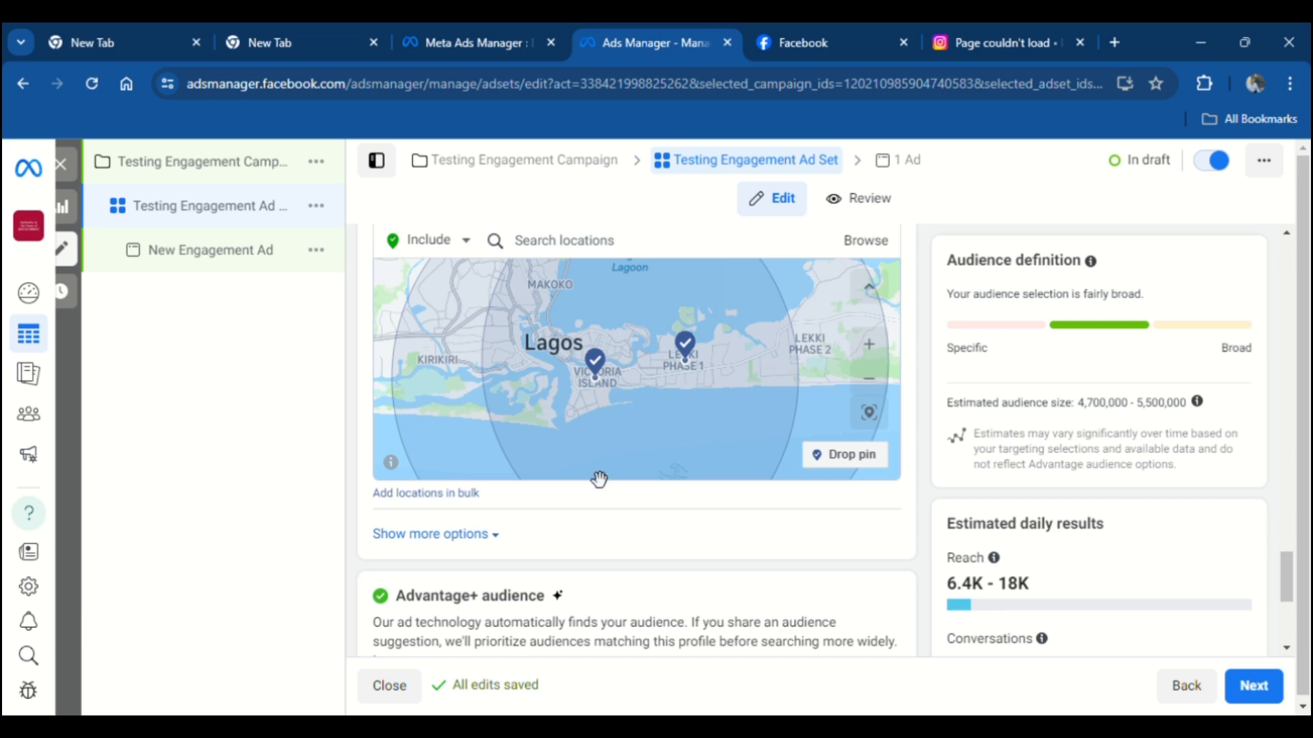
pyautogui.scroll(1, 516, 463)
pyautogui.scroll(-1, 553, 389)
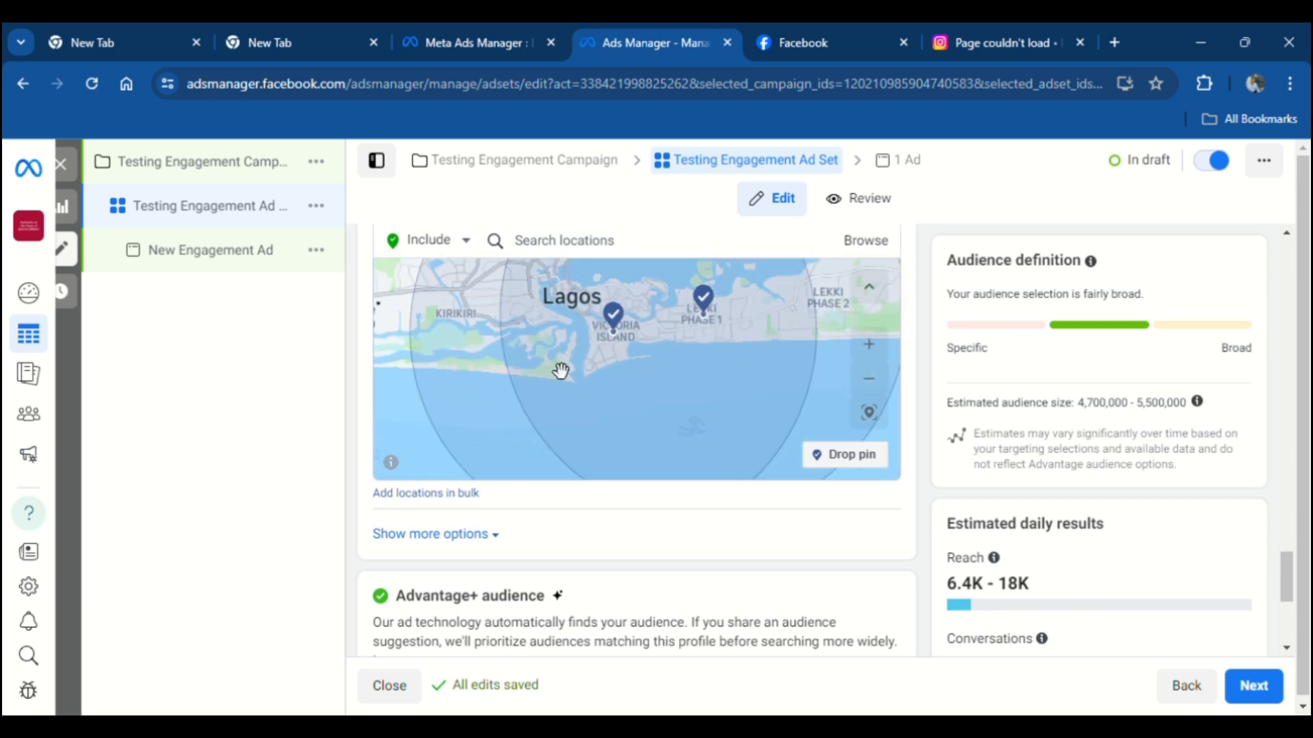
pyautogui.scroll(-1, 559, 366)
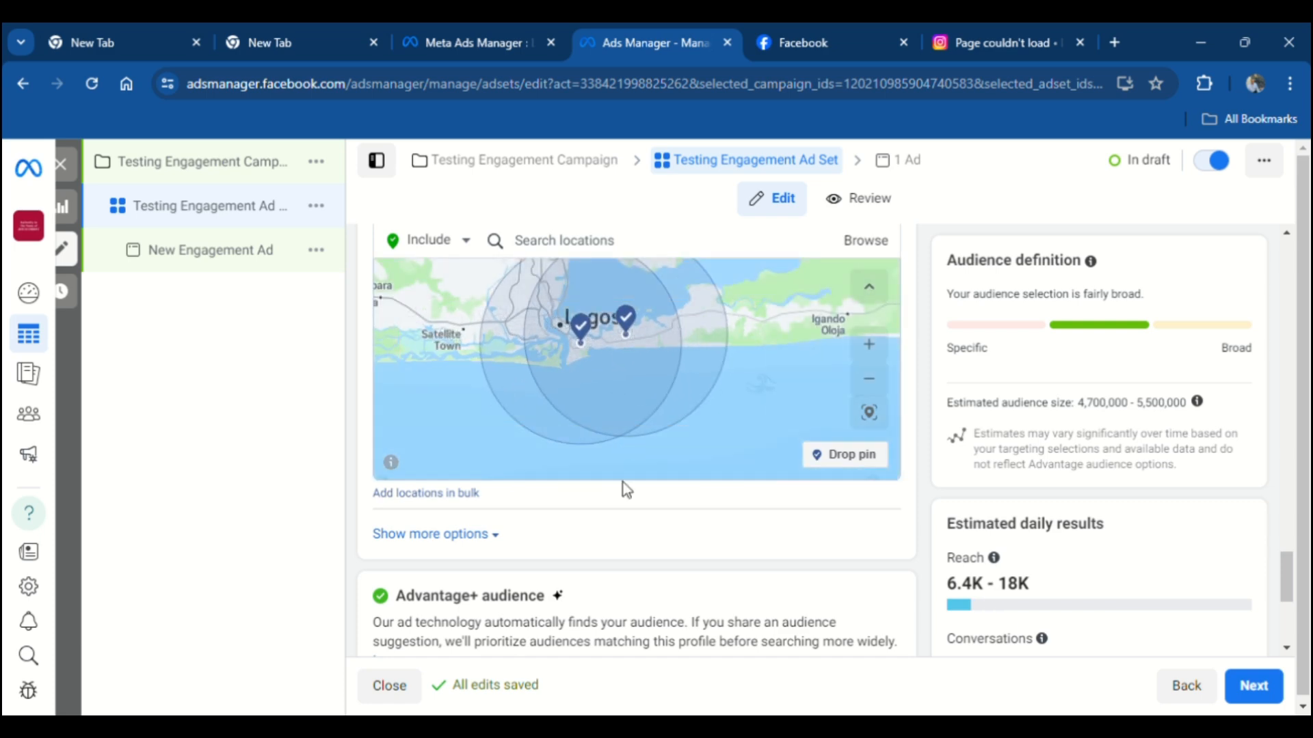
# Add the city of Abuja, Federal Capital Territory, Nigeria to the included audience locations.
pyautogui.scroll(5, 916, 332)
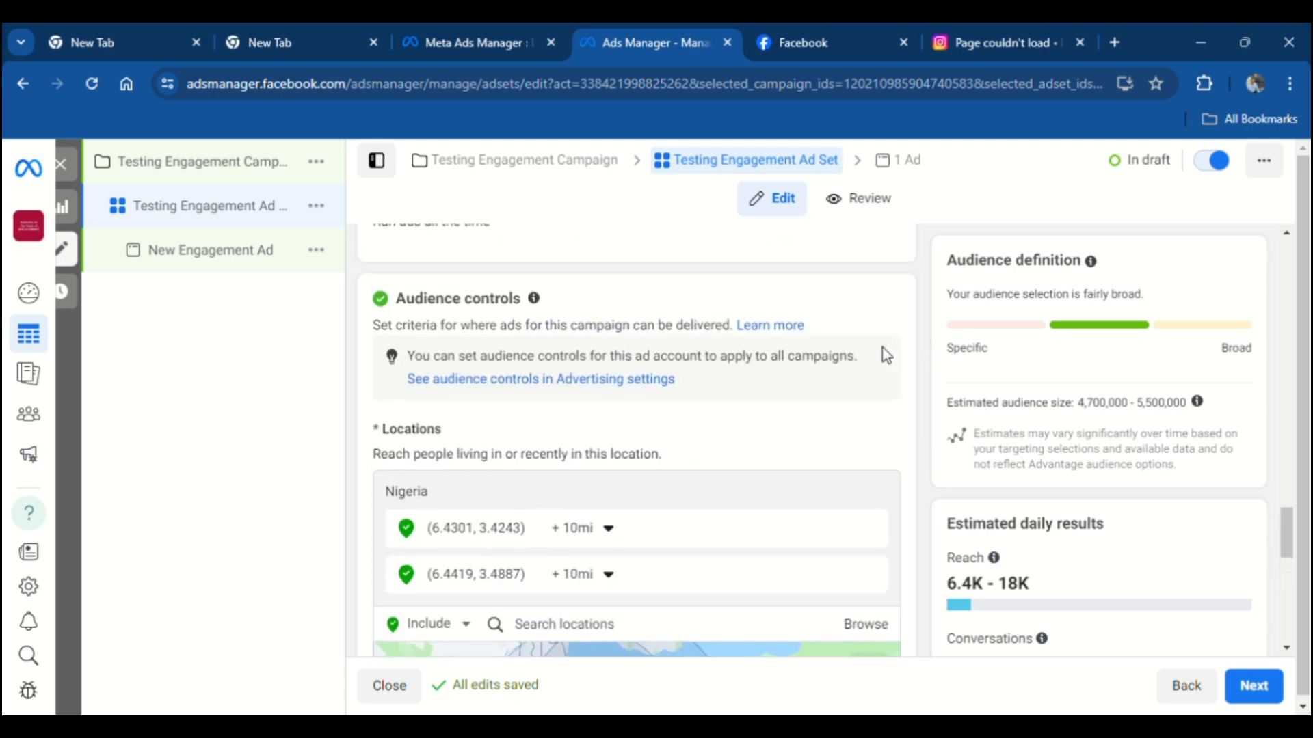
pyautogui.scroll(-3, 883, 352)
pyautogui.click(601, 441)
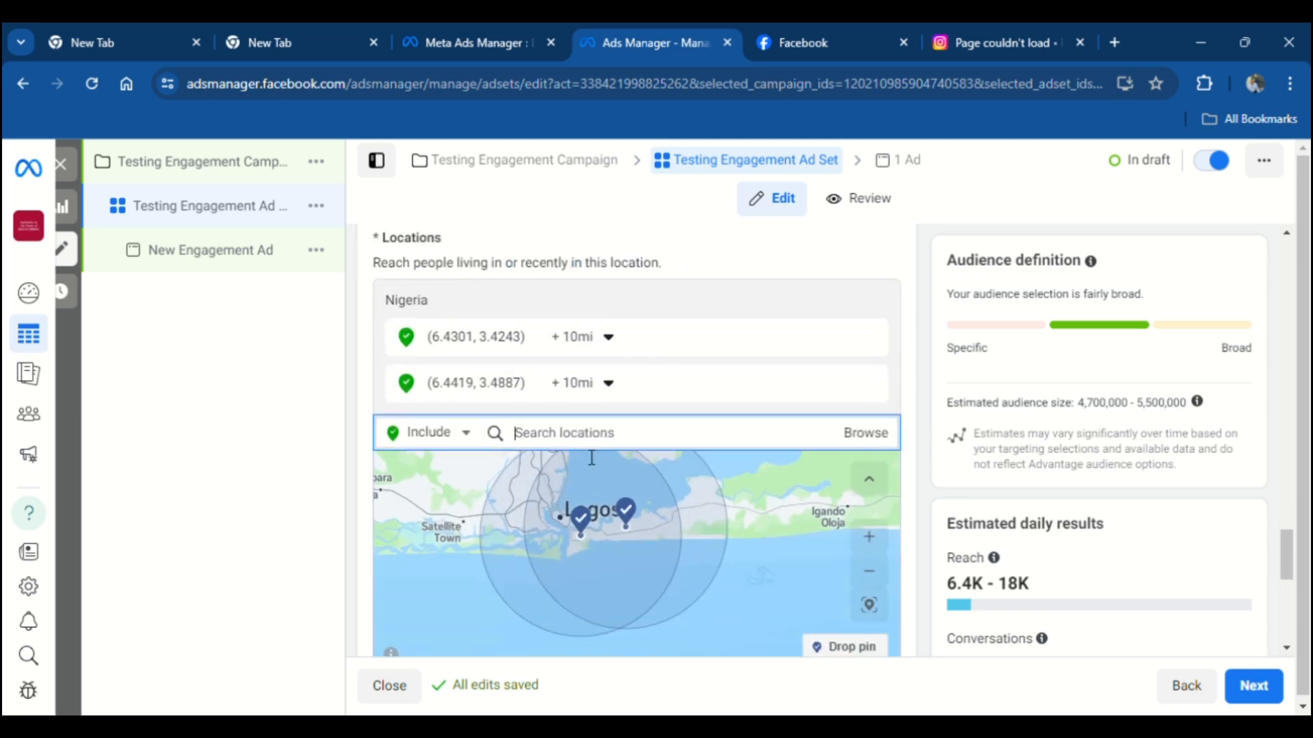
pyautogui.write('Abuja')
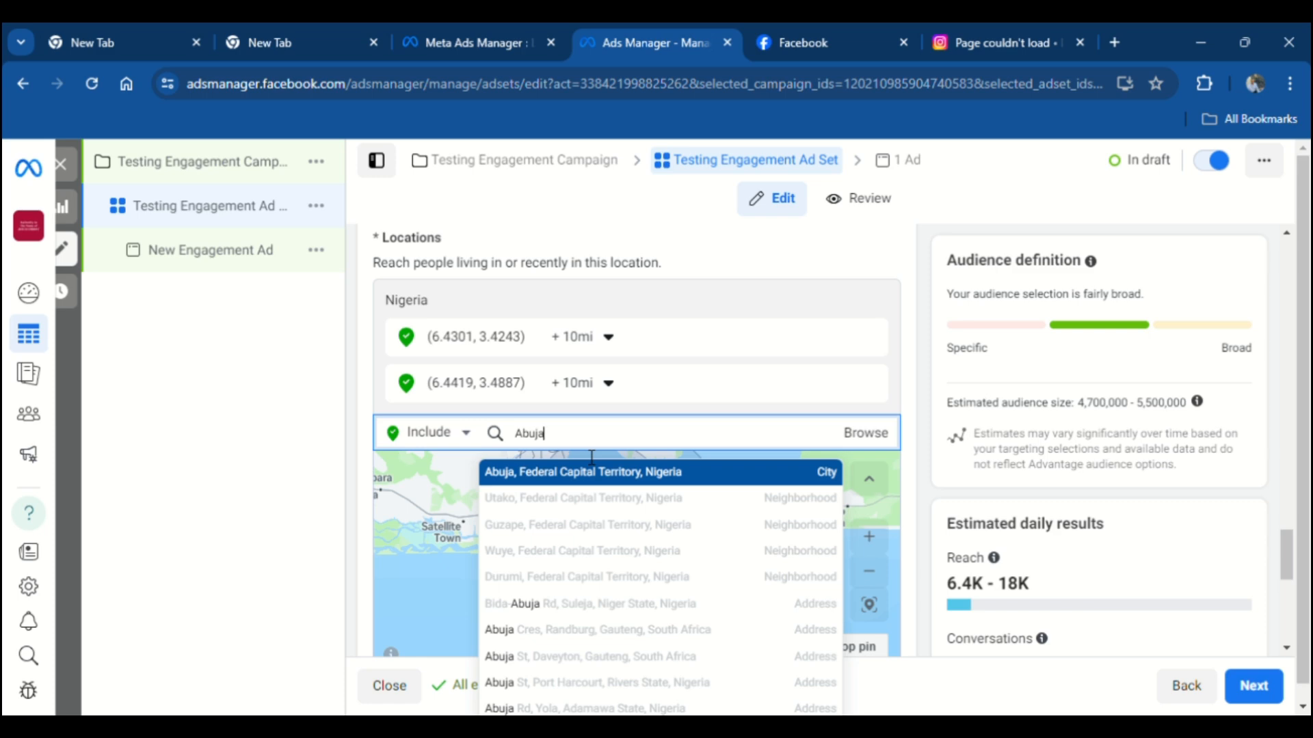
pyautogui.click(592, 471)
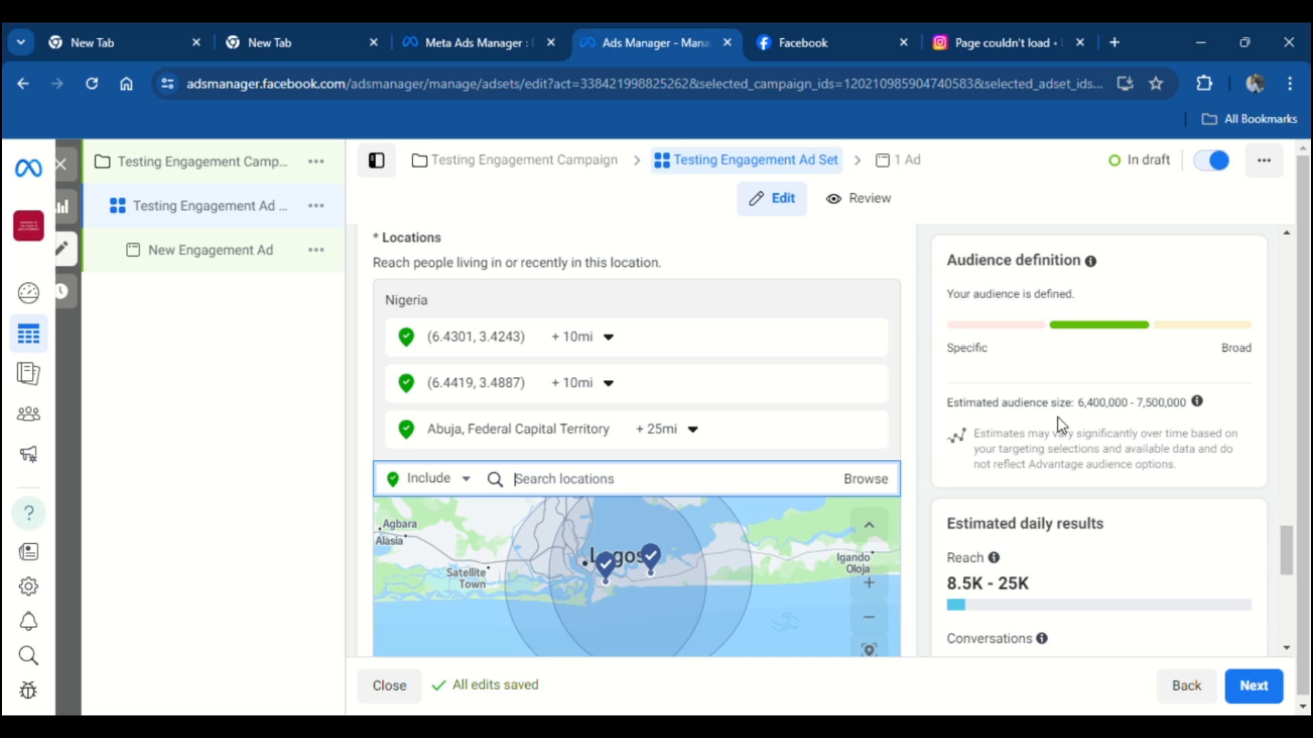
# View the radius options of the Abuja, Federal Capital Territory location.
pyautogui.click(696, 434)
pyautogui.click(691, 504)
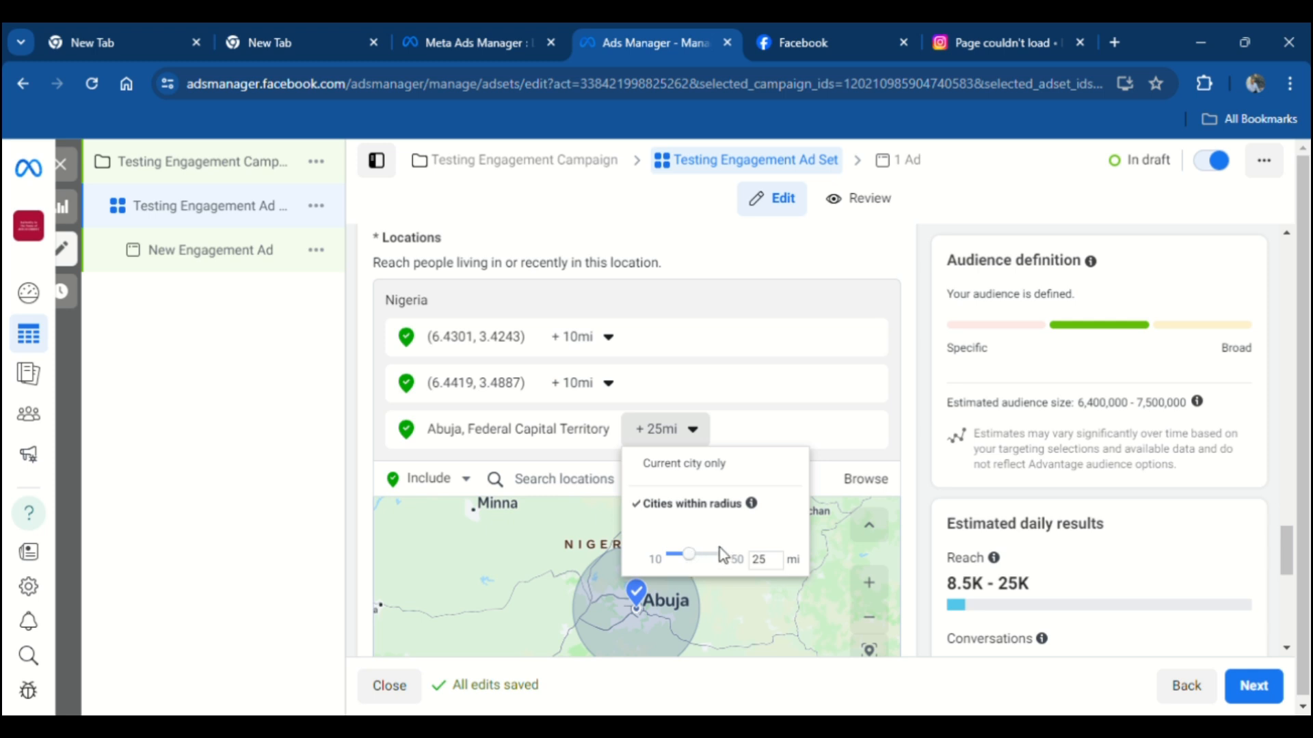
pyautogui.click(784, 442)
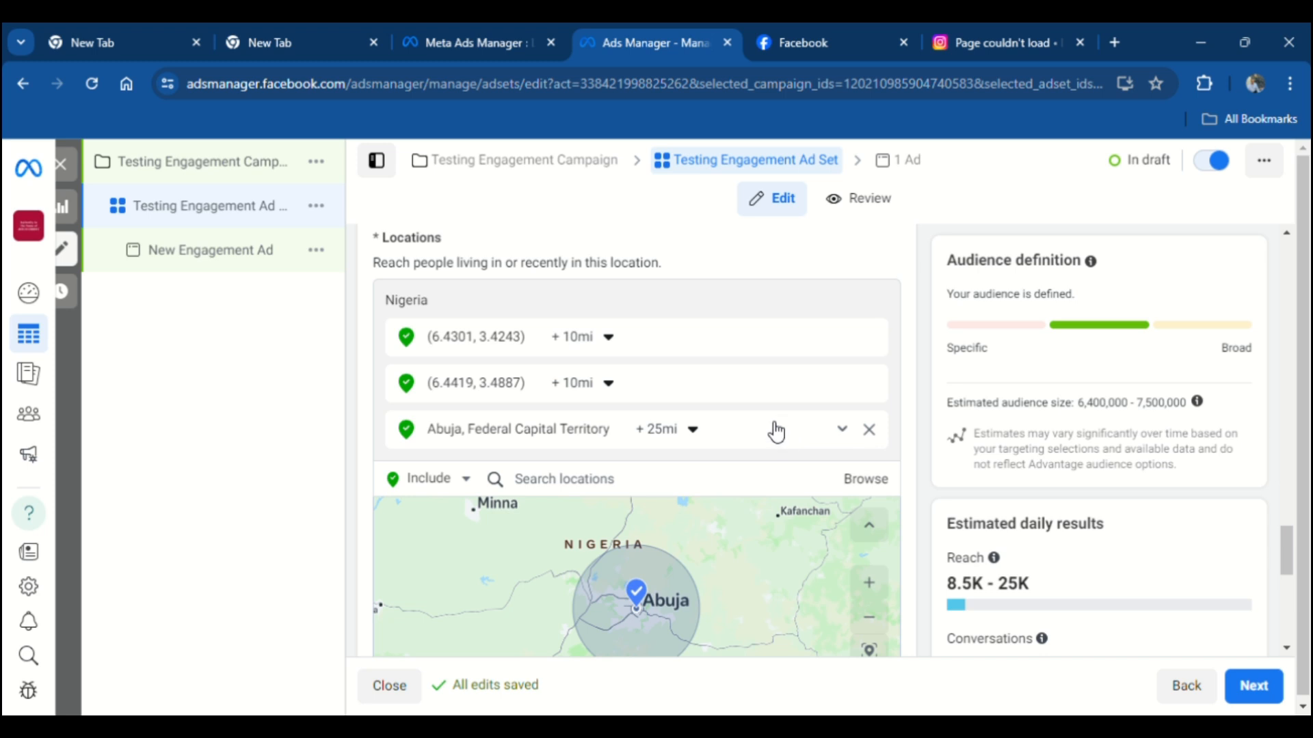
# Expand the additional placement options and inspect the inventory filter for Facebook in-stream videos and Ads on Facebook Reels.
pyautogui.scroll(-5, 695, 392)
pyautogui.scroll(2, 675, 405)
pyautogui.scroll(-1, 518, 467)
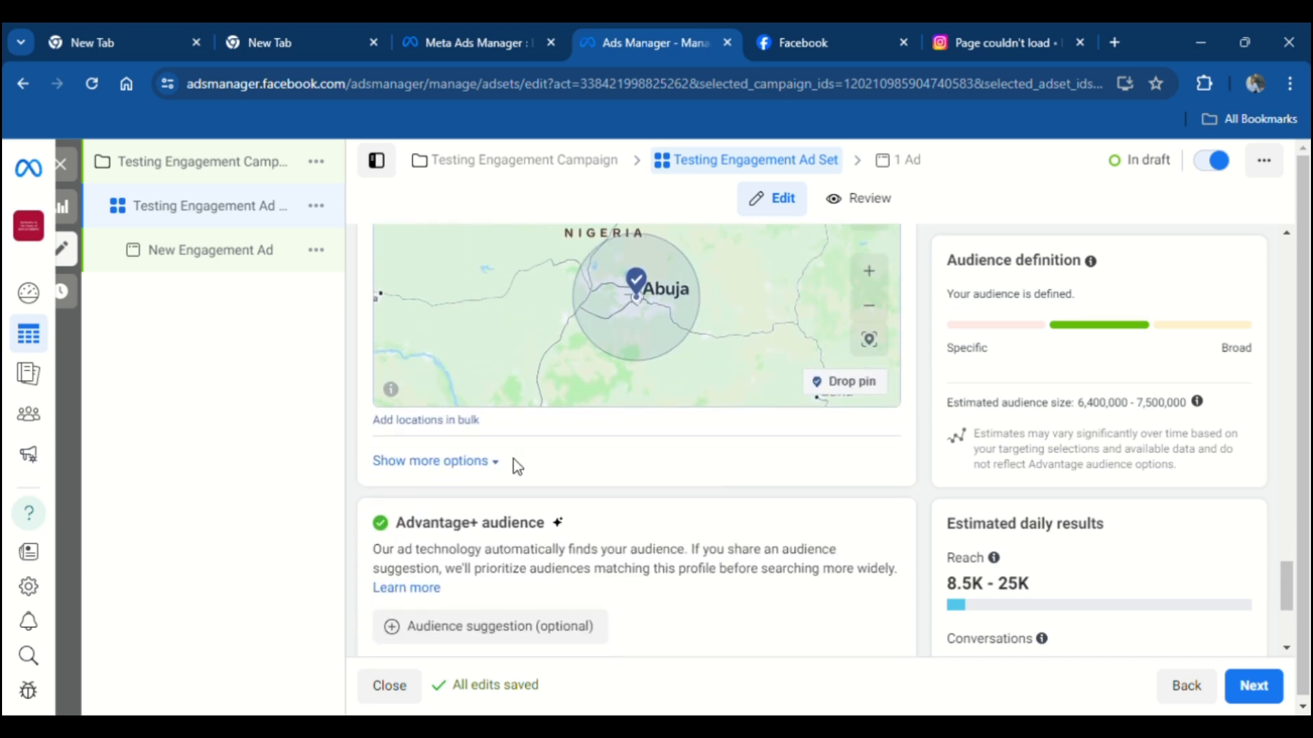
pyautogui.scroll(-4, 601, 396)
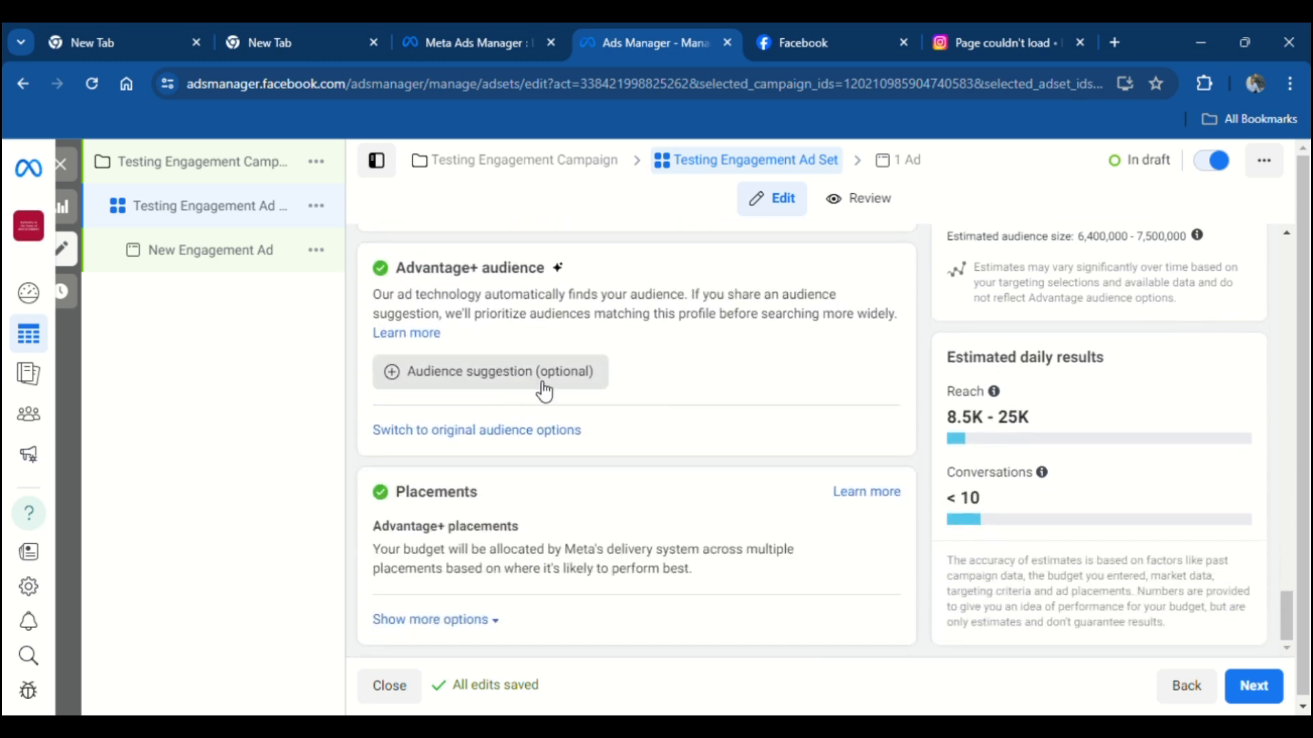
pyautogui.moveTo(545, 392)
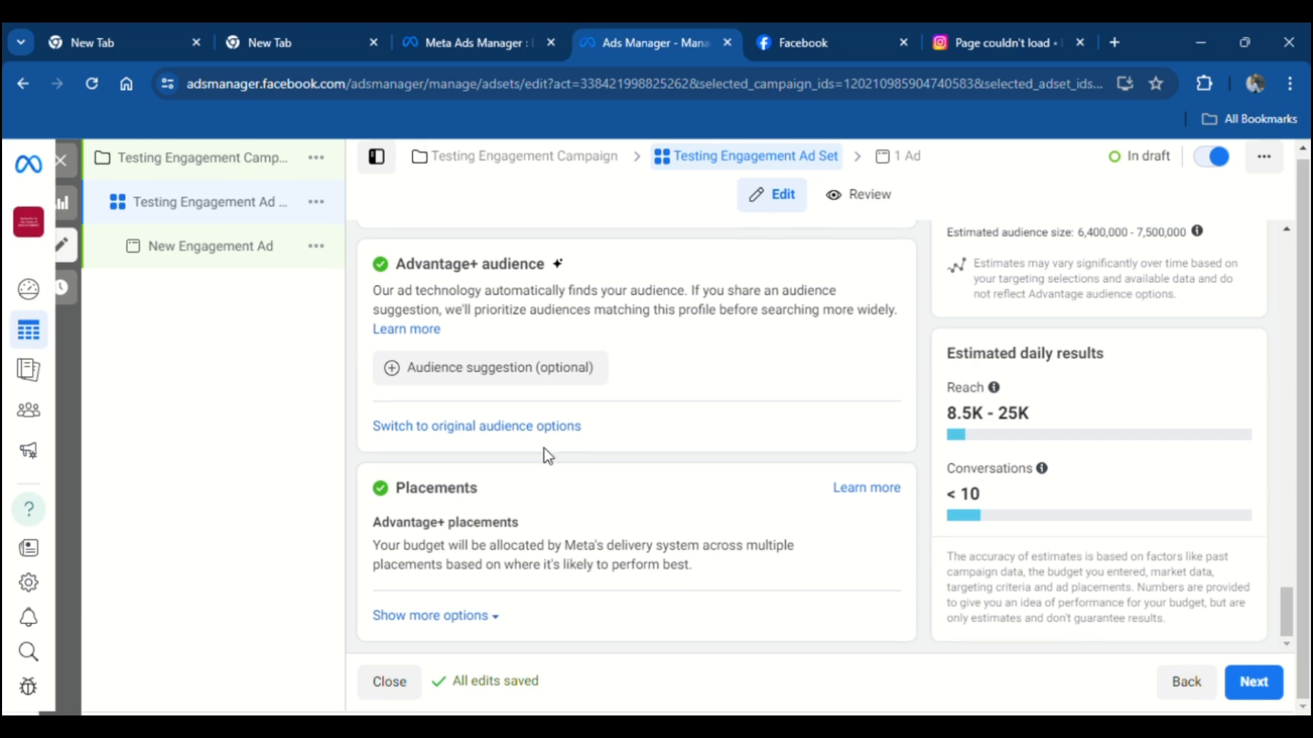
pyautogui.click(477, 617)
pyautogui.scroll(-4, 538, 522)
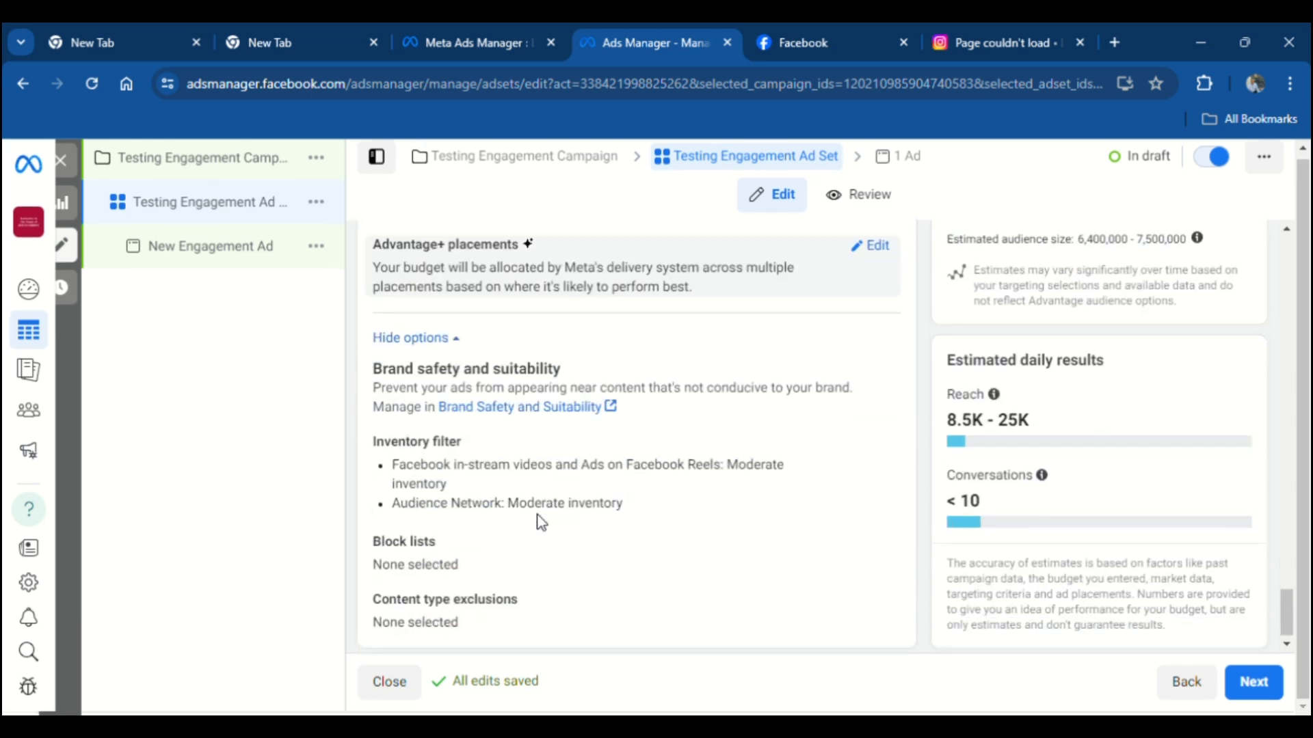
pyautogui.scroll(1, 540, 520)
pyautogui.scroll(-1, 540, 520)
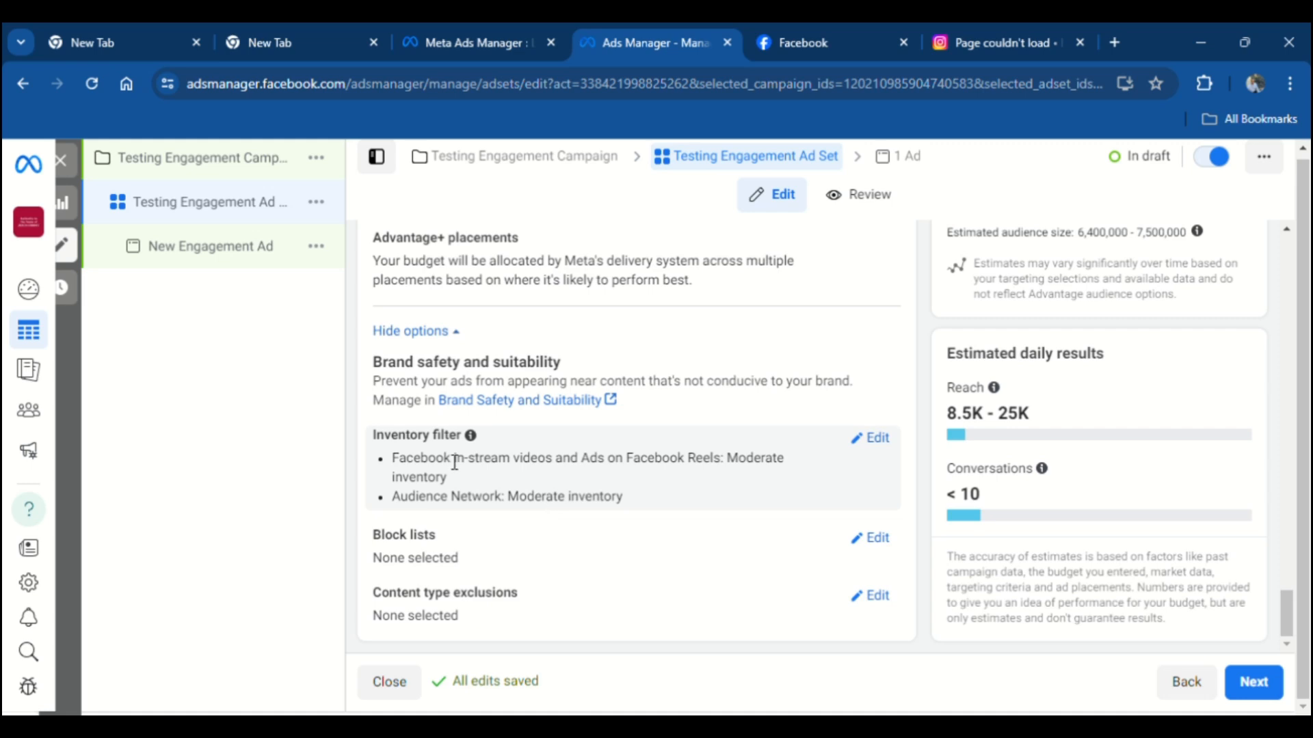
pyautogui.click(867, 437)
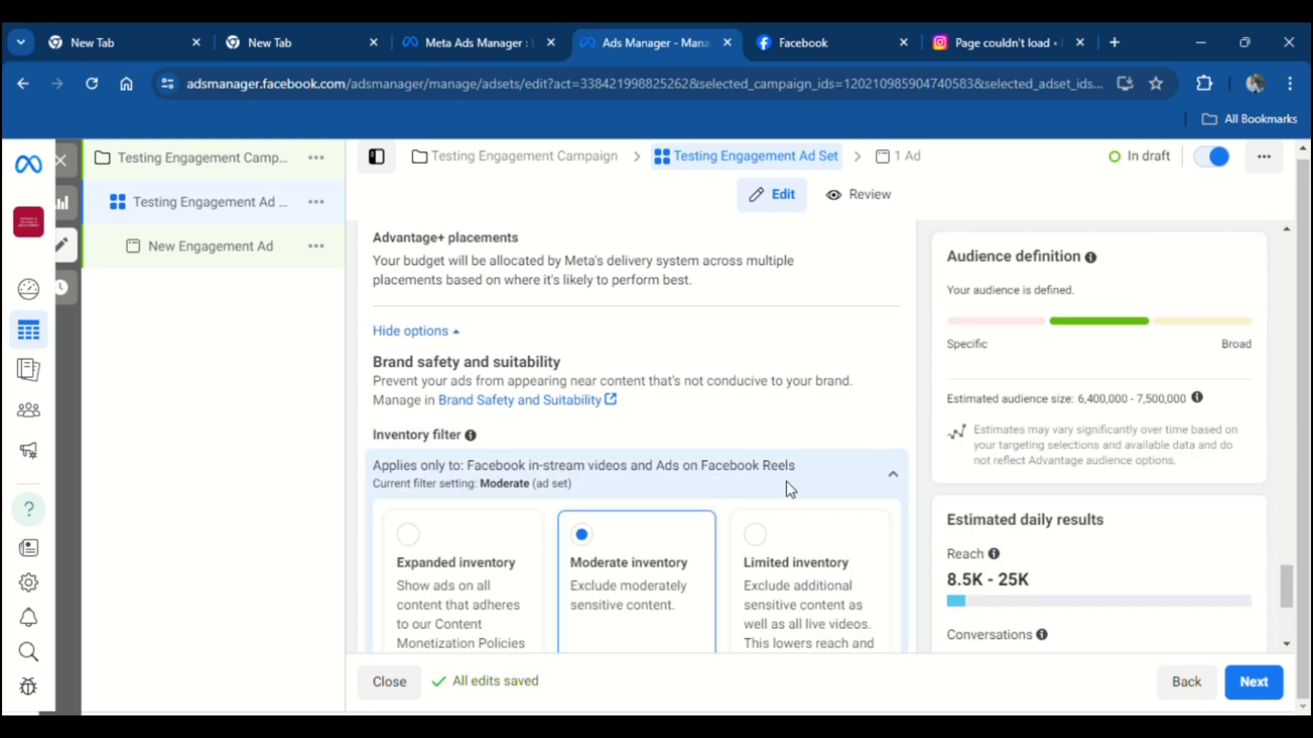
pyautogui.click(901, 479)
pyautogui.scroll(4, 478, 471)
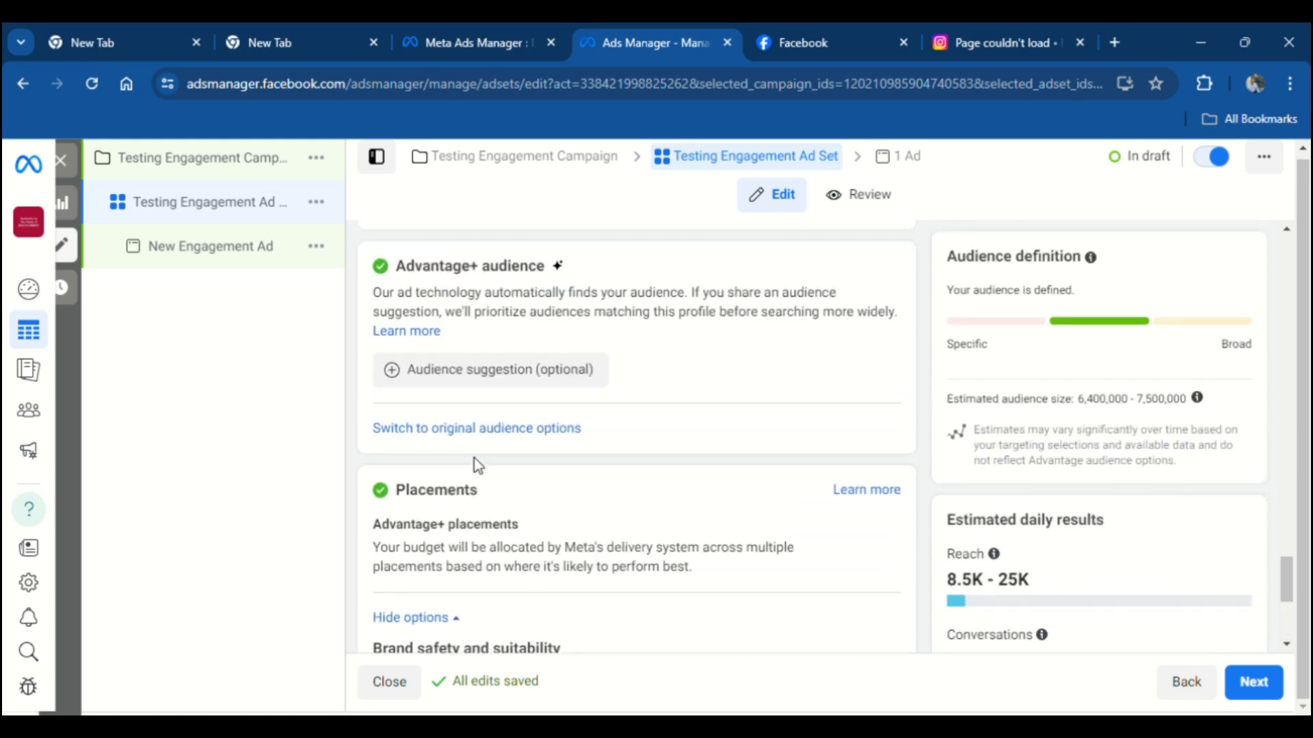
# Switch the ad set from Advantage+ audience to the original audience options.
pyautogui.click(431, 430)
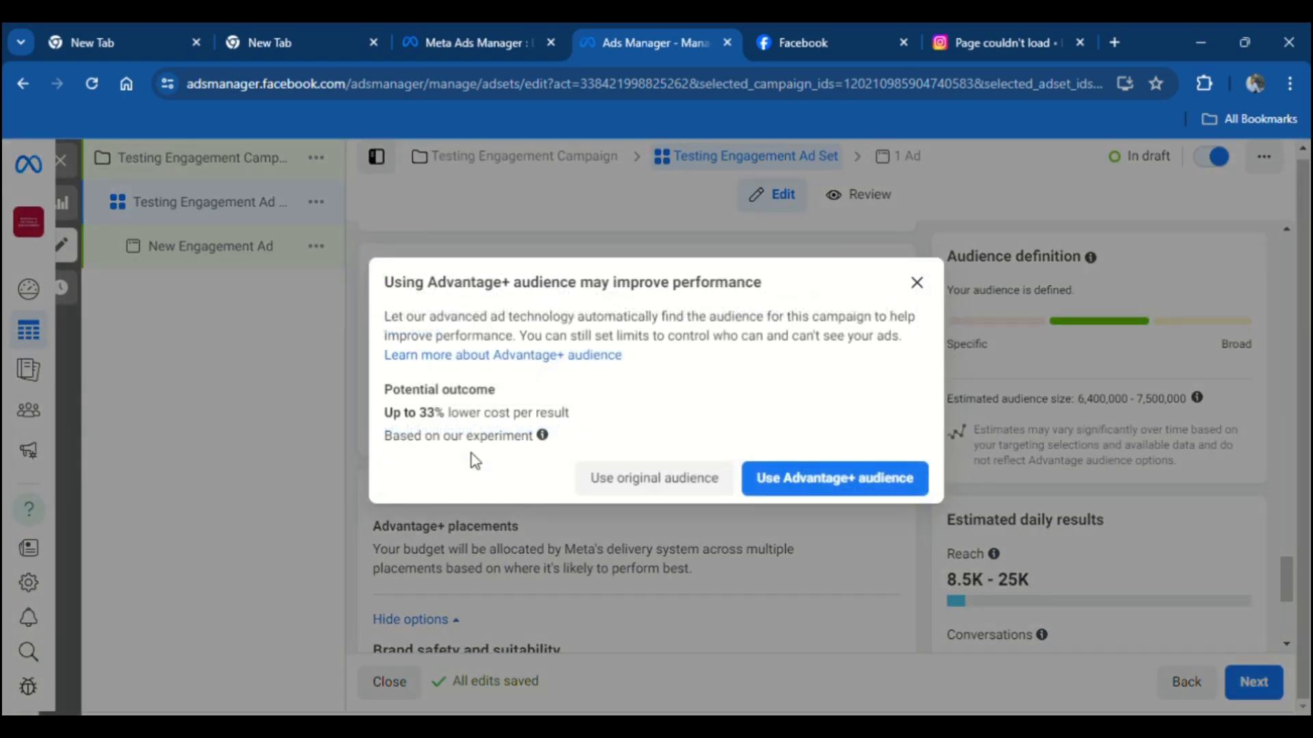
pyautogui.click(670, 480)
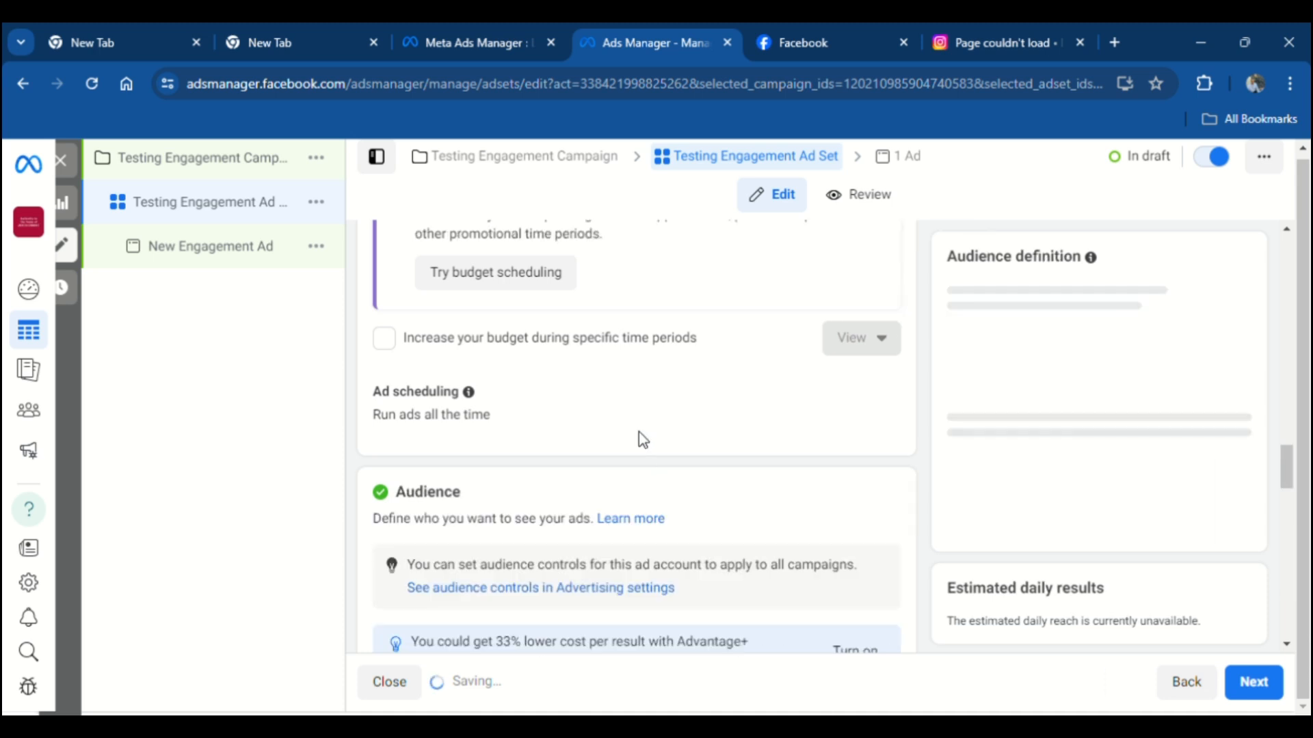
pyautogui.scroll(-3, 640, 432)
pyautogui.scroll(-8, 642, 462)
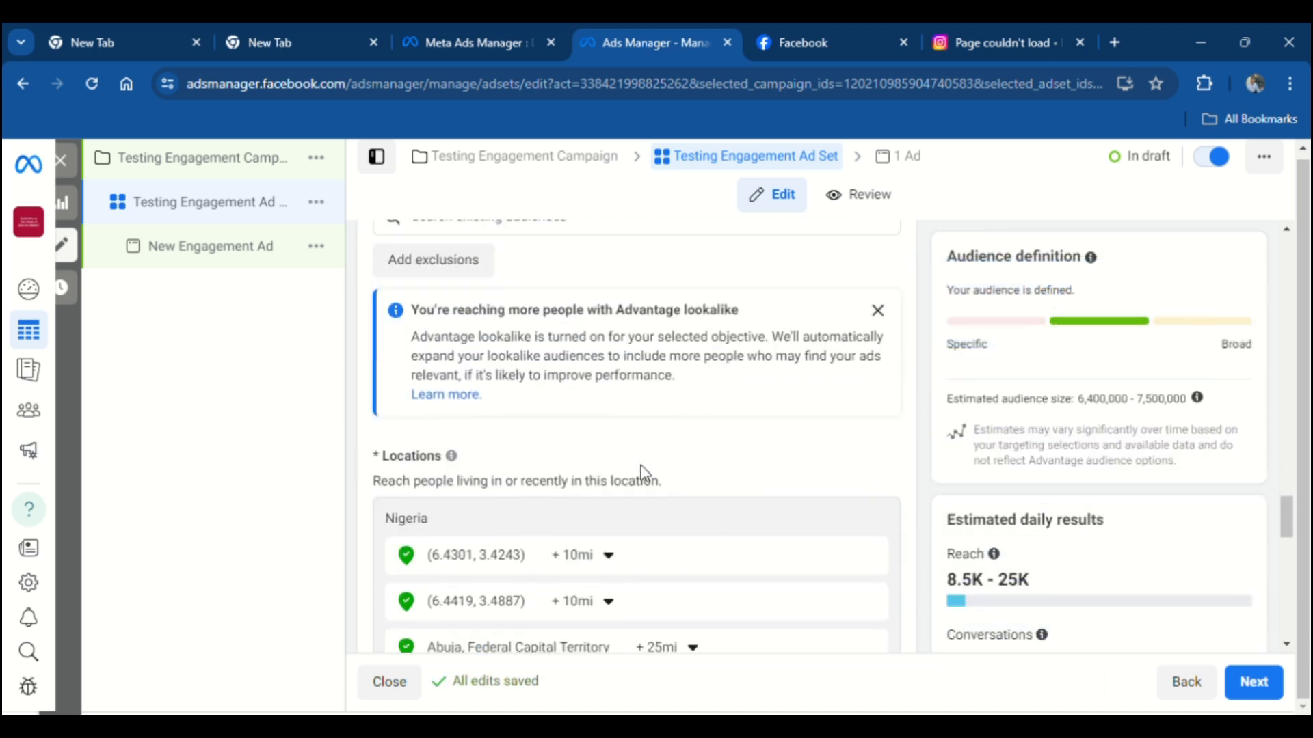
# Set the audience's minimum age to 25.
pyautogui.scroll(-3, 635, 452)
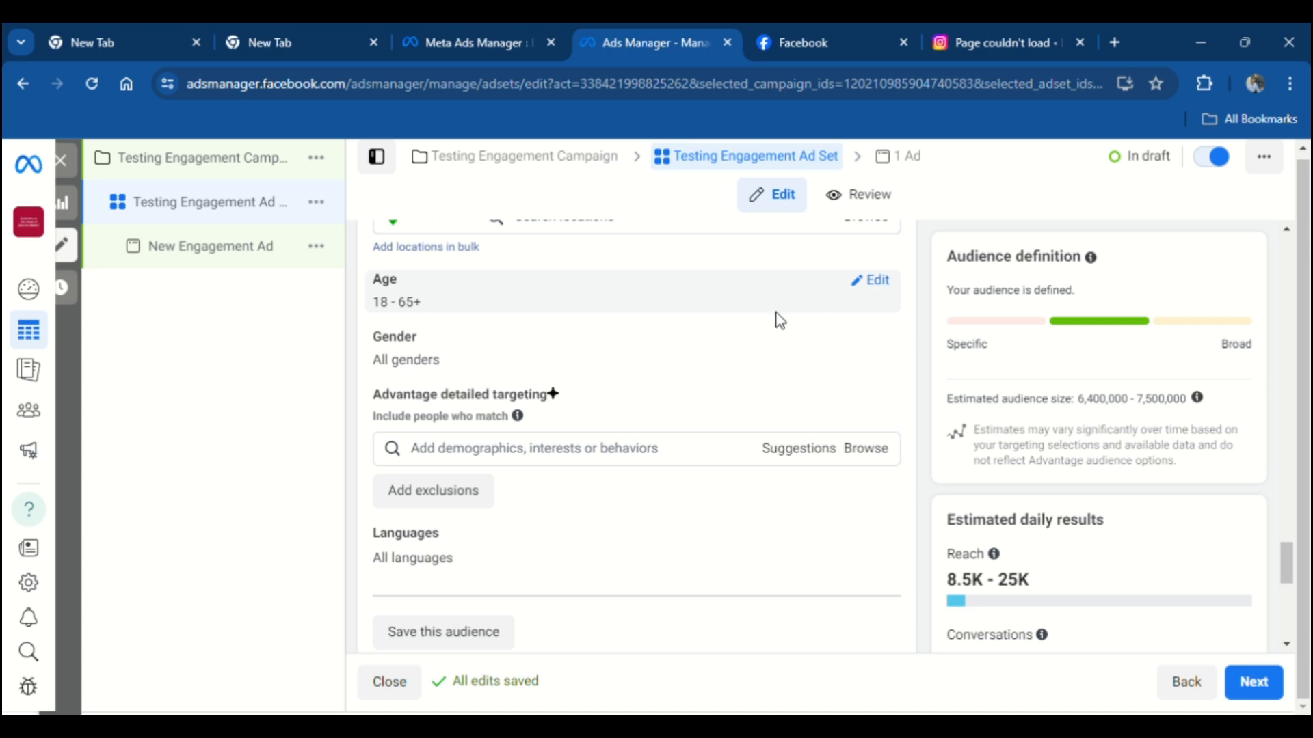
pyautogui.click(871, 280)
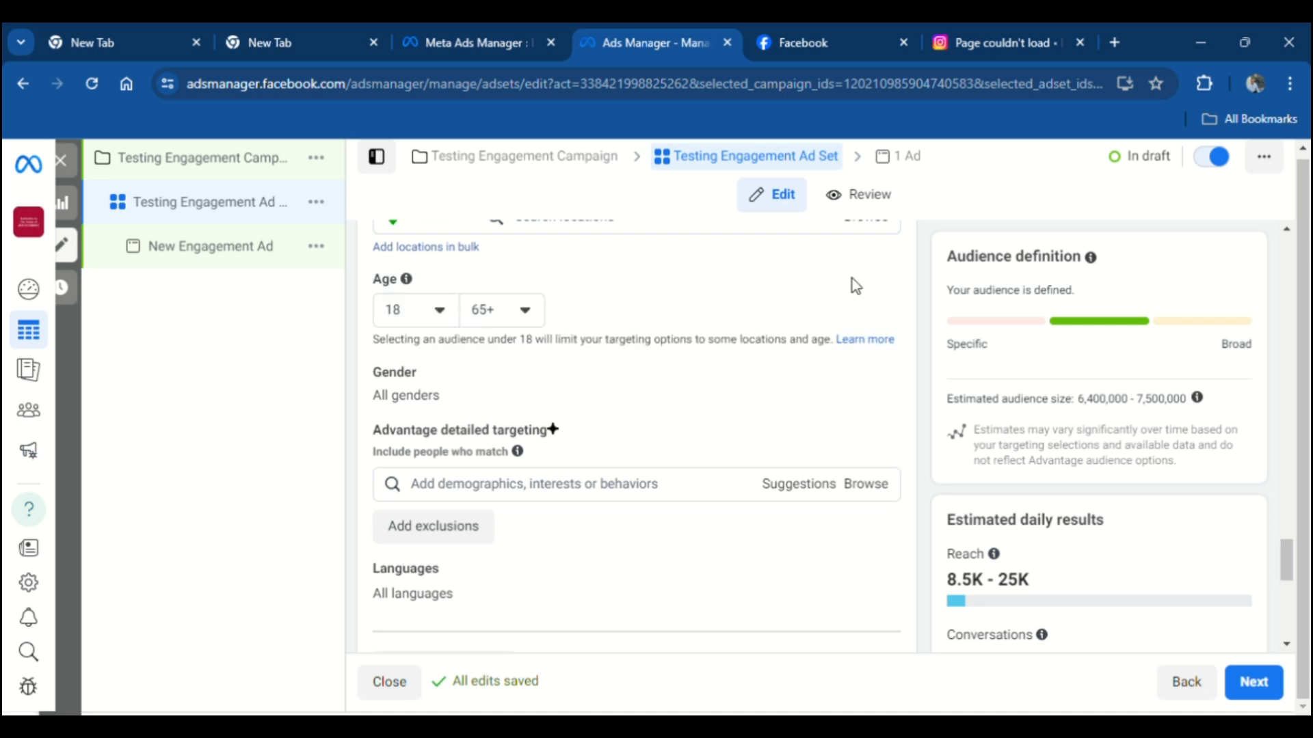
pyautogui.click(443, 305)
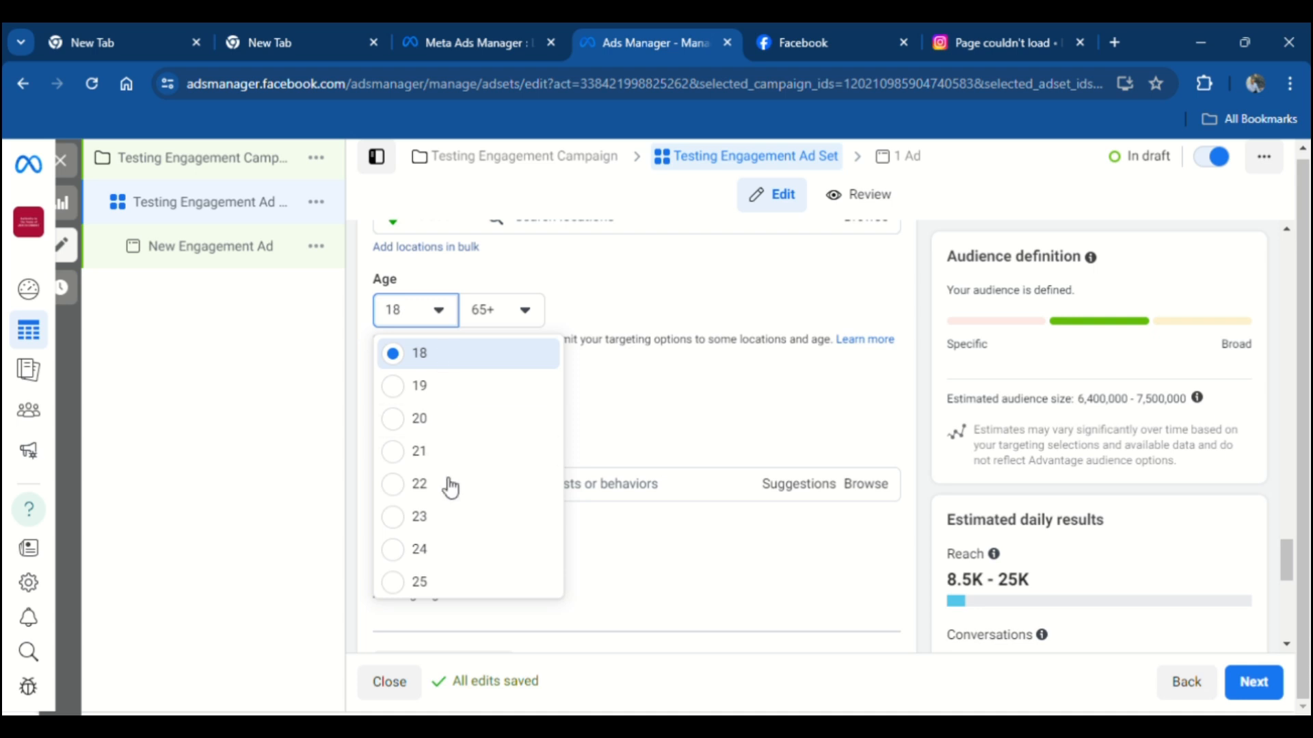
pyautogui.scroll(-1, 430, 483)
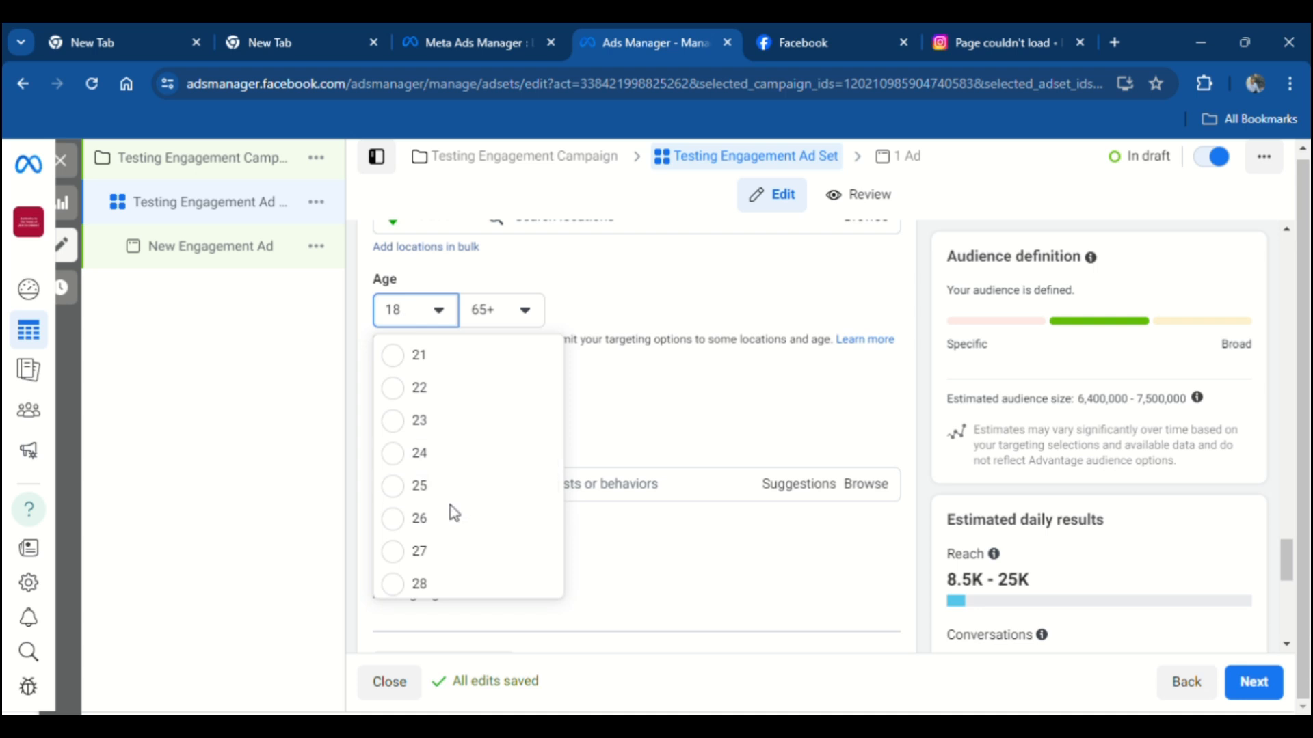
pyautogui.click(496, 487)
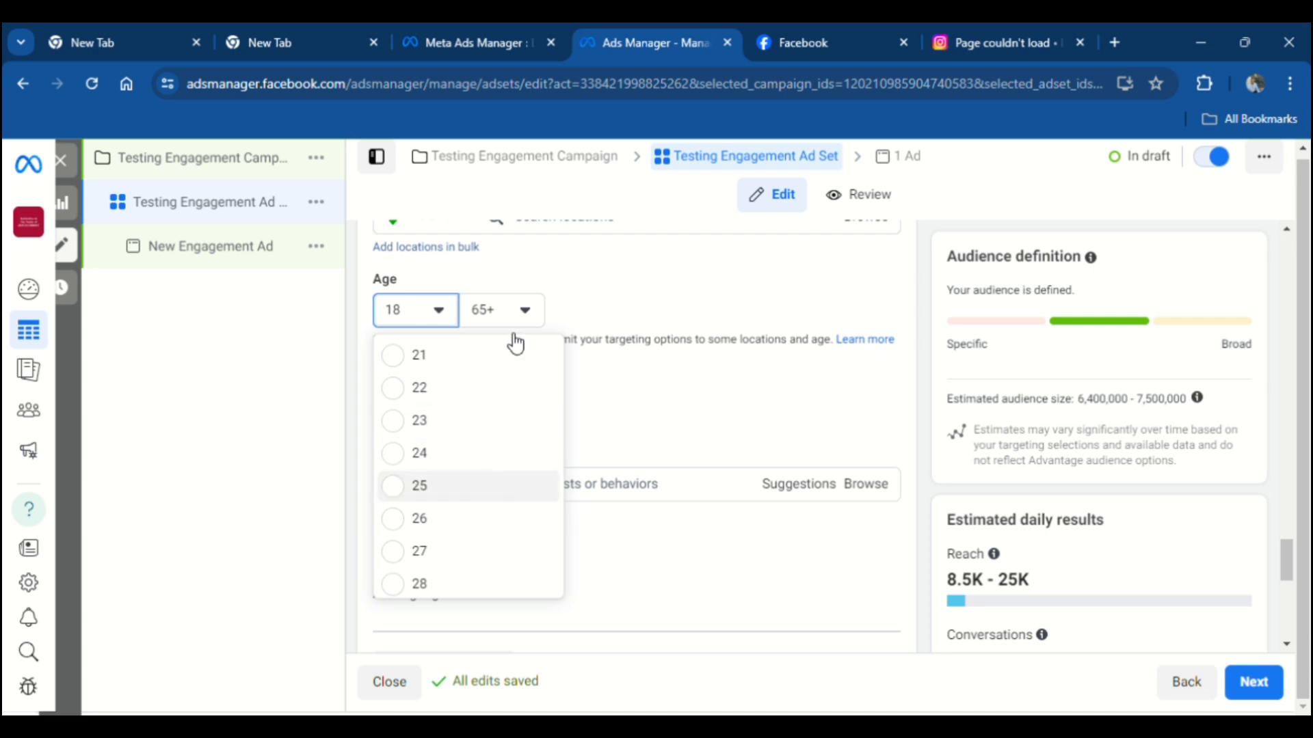
# Set the audience's maximum age to 48.
pyautogui.click(525, 312)
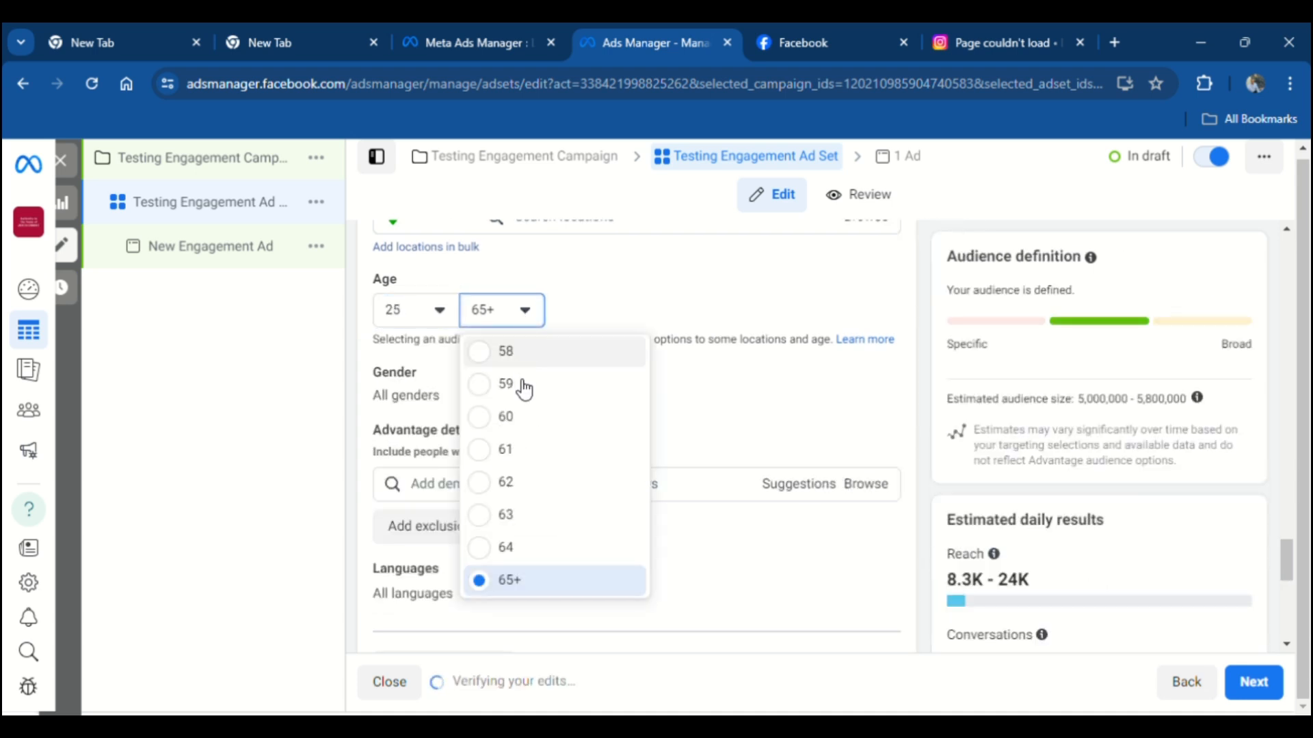
pyautogui.scroll(3, 521, 430)
pyautogui.scroll(6, 517, 448)
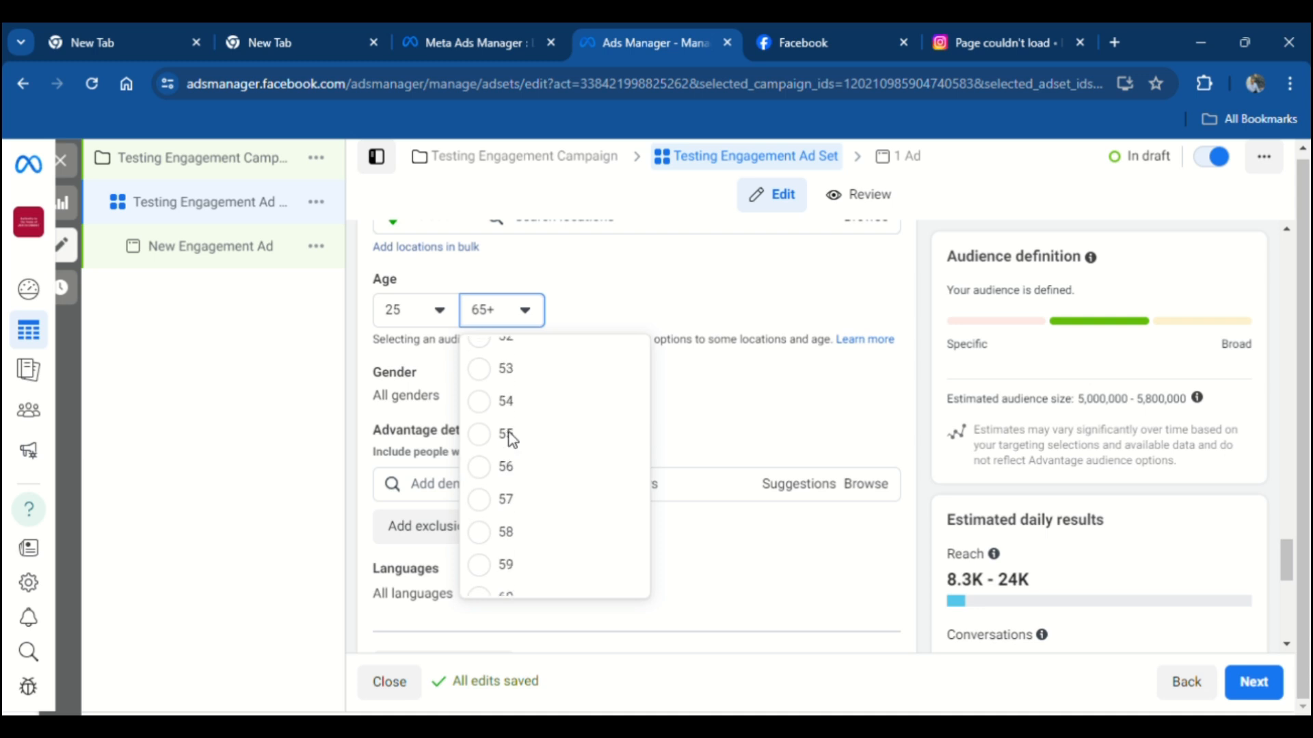
pyautogui.scroll(-1, 516, 441)
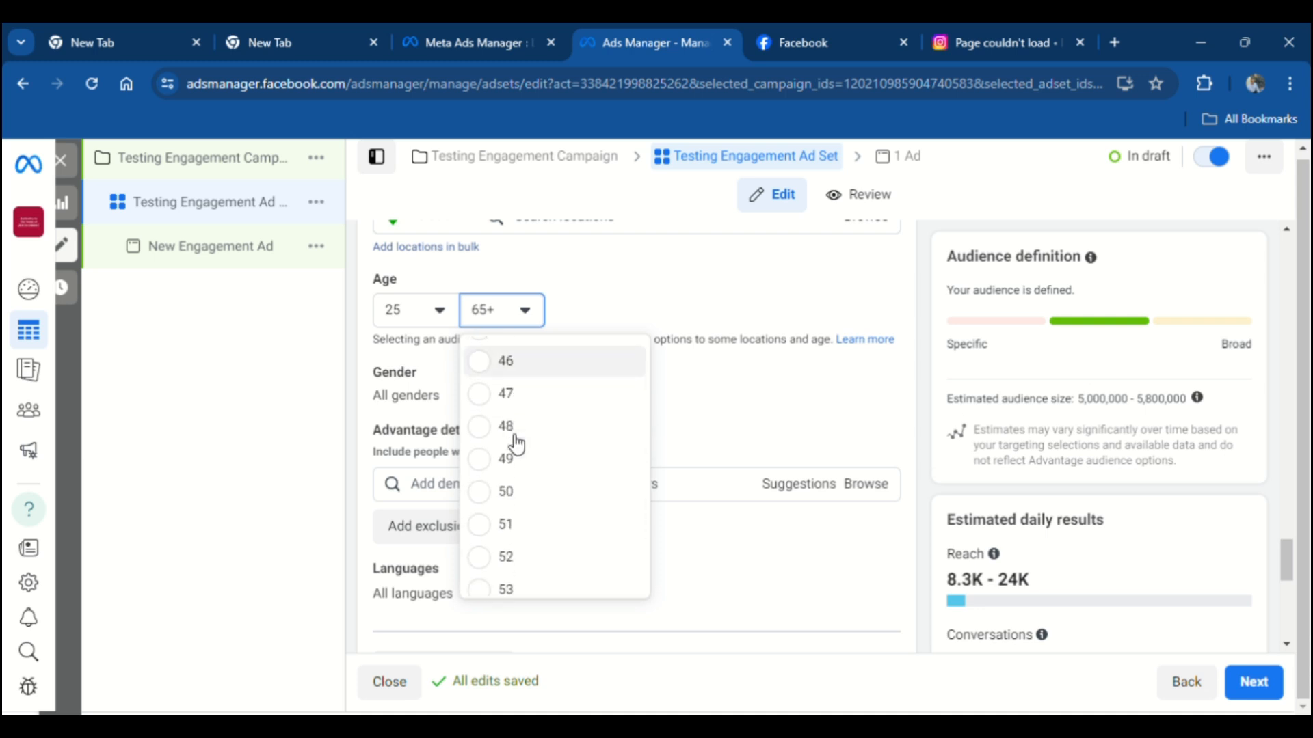
pyautogui.scroll(2, 516, 423)
pyautogui.scroll(3, 514, 420)
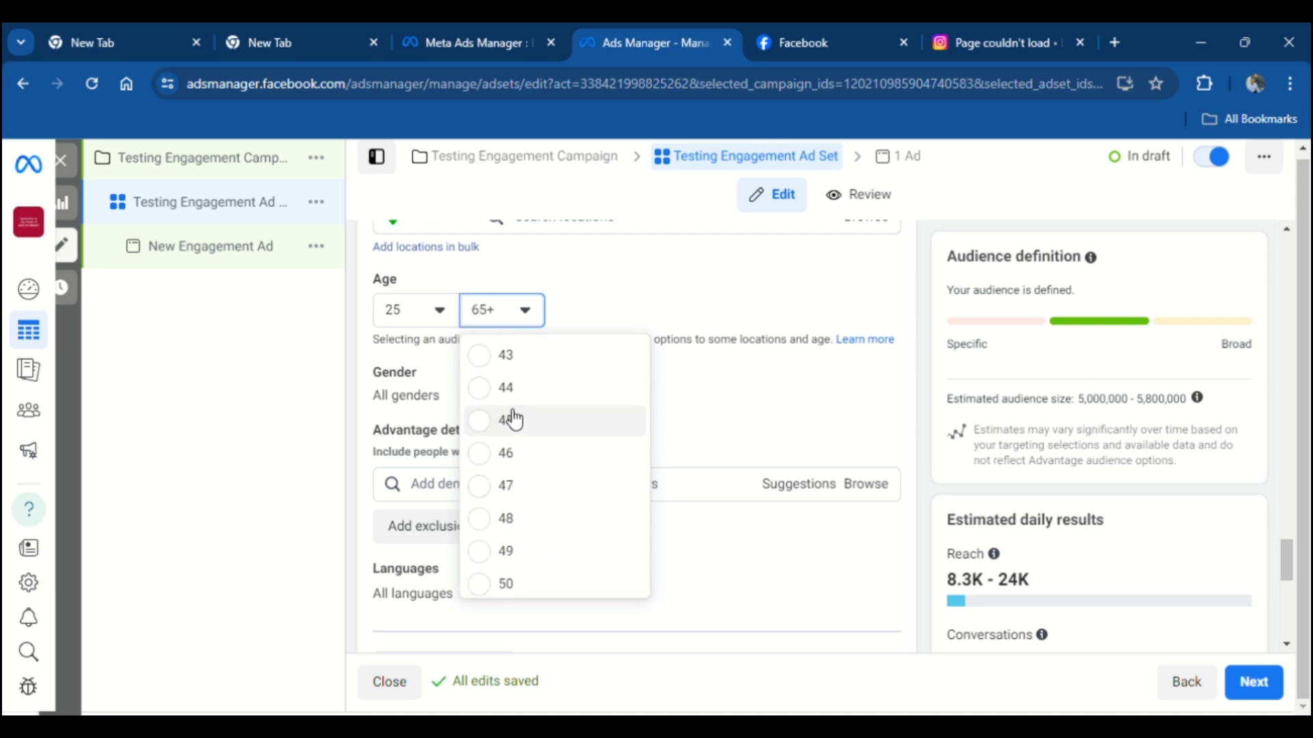
pyautogui.scroll(-3, 519, 445)
pyautogui.click(528, 504)
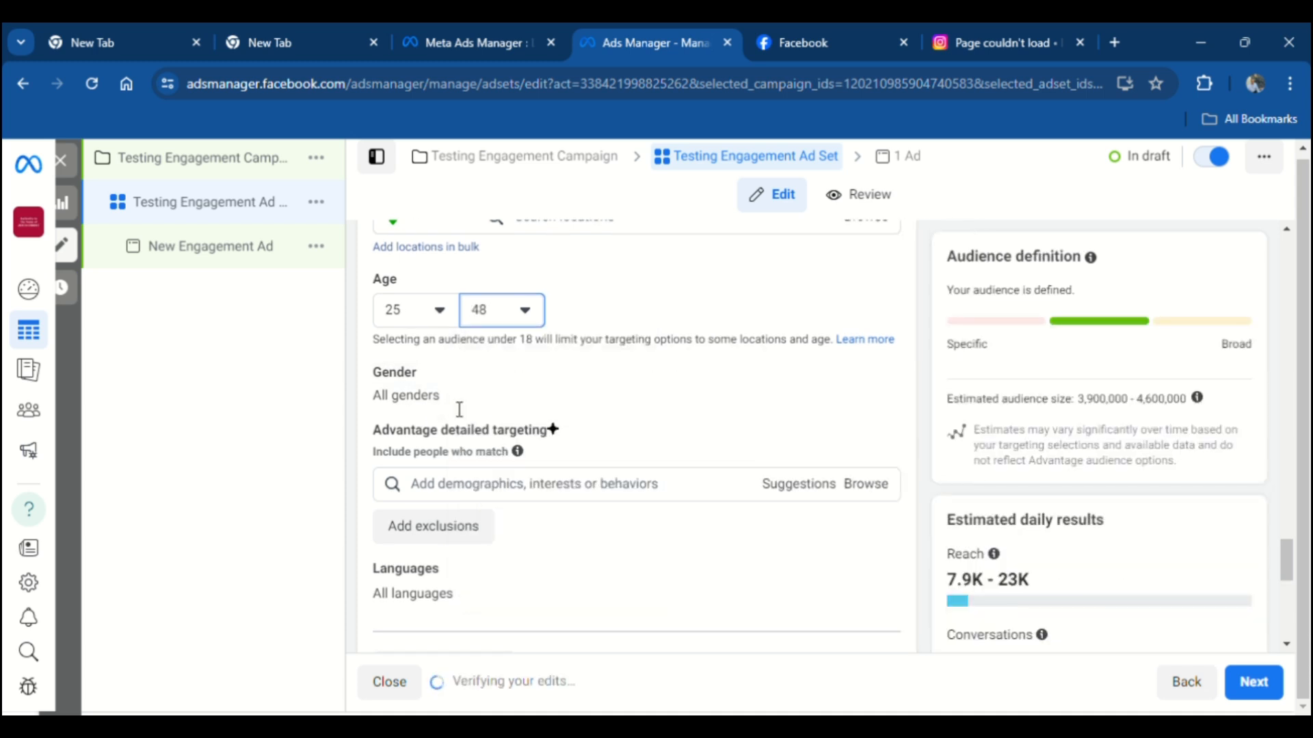
# Try limiting the audience gender to Men and return it to All.
pyautogui.click(866, 377)
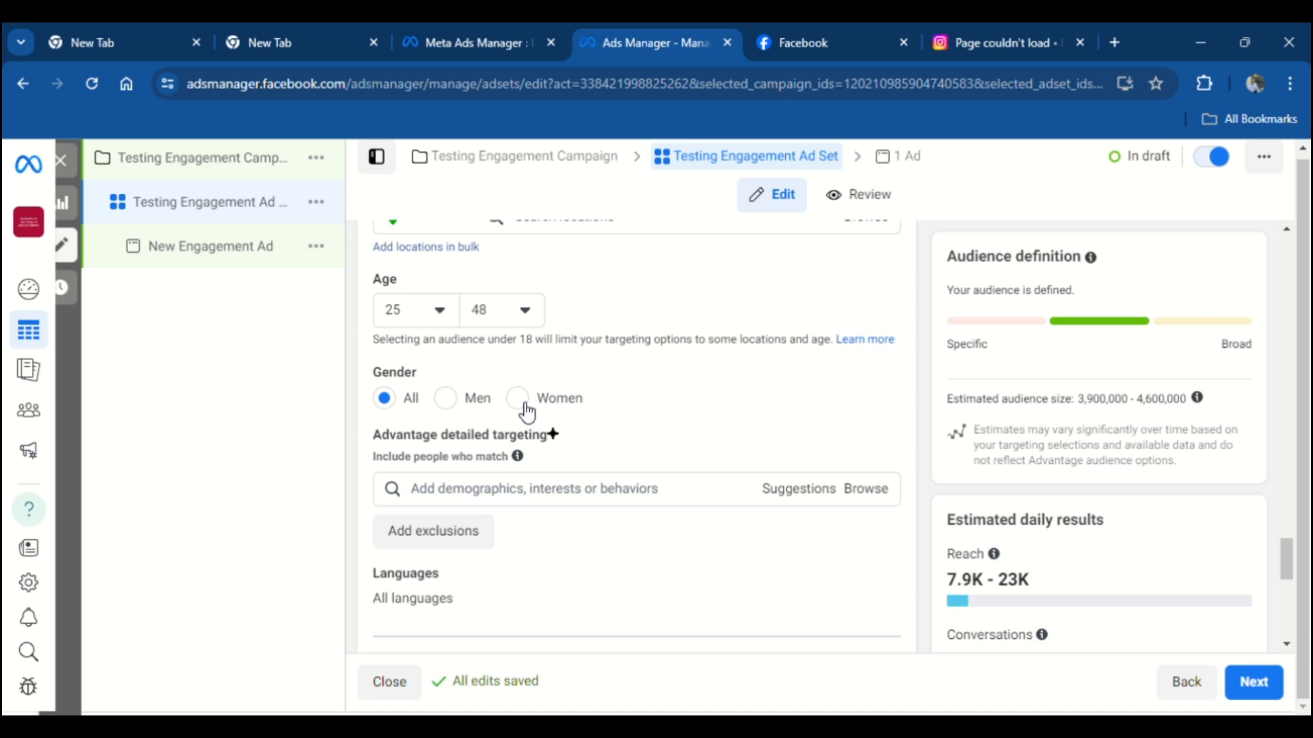
pyautogui.click(447, 400)
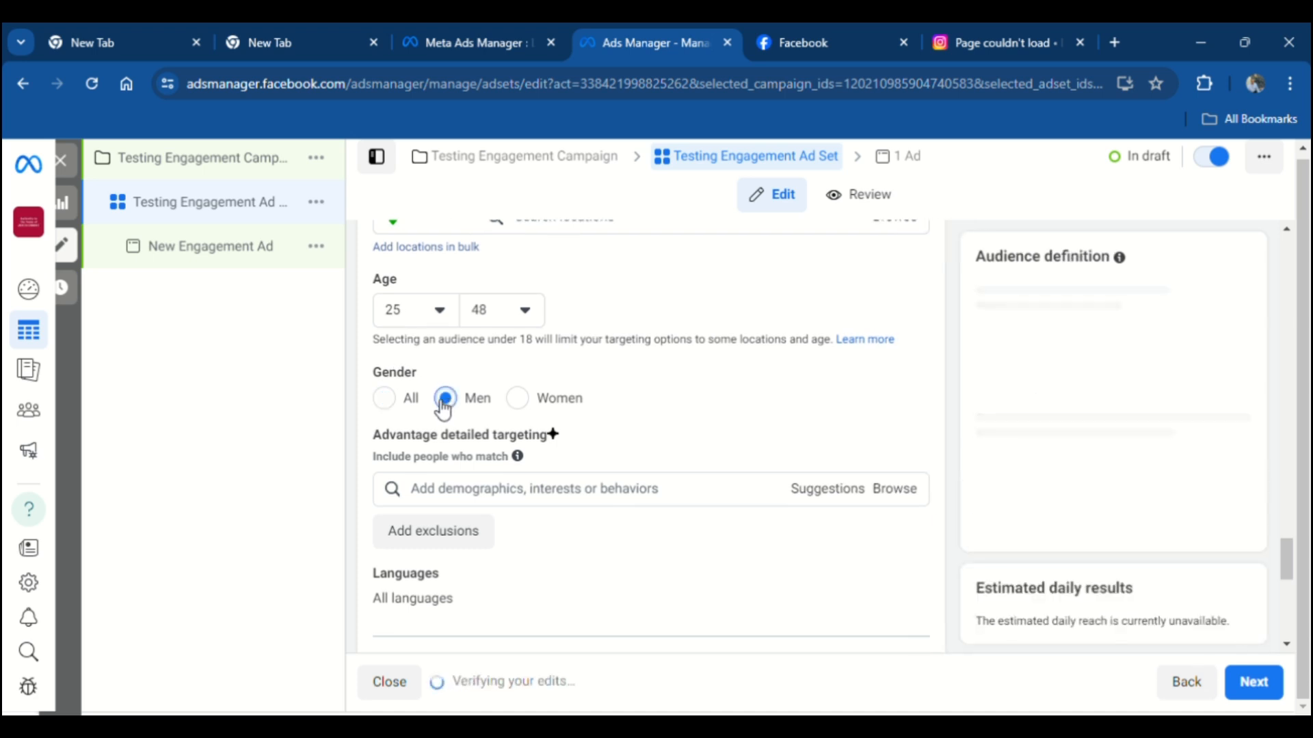
pyautogui.click(397, 403)
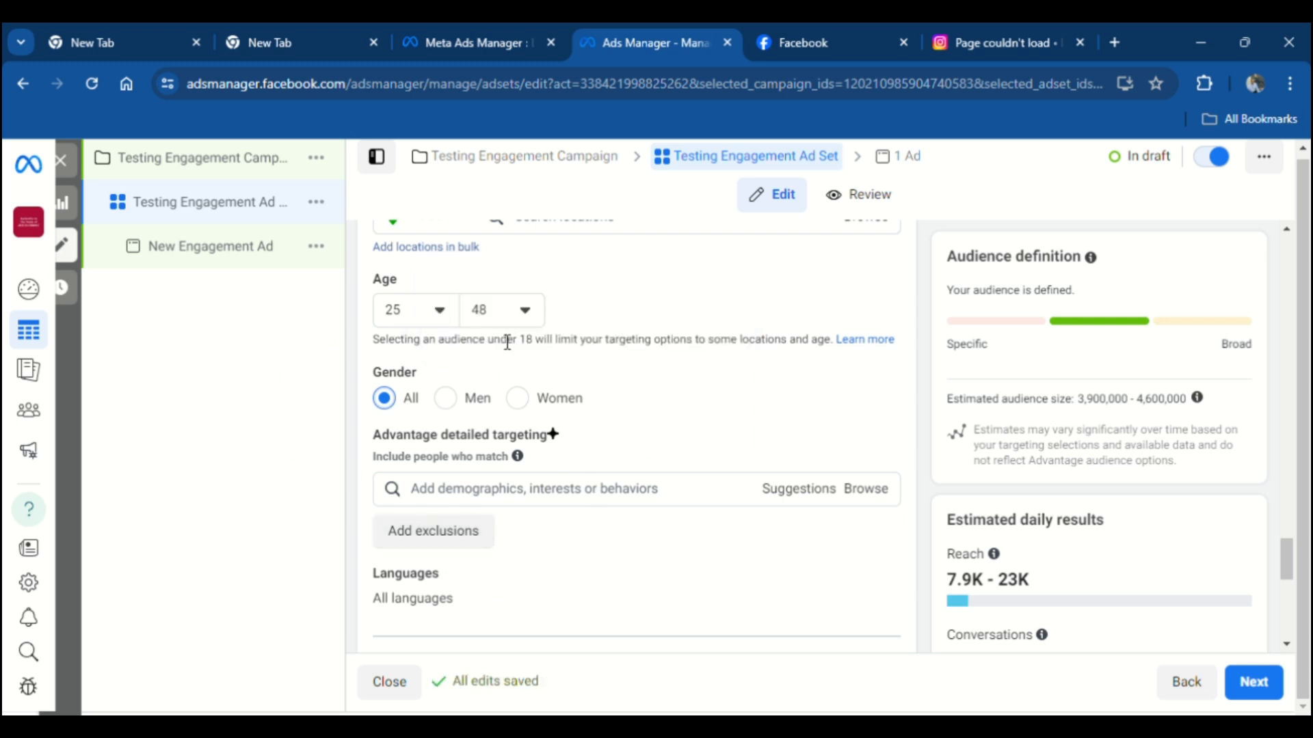
# Examine the detailed targeting, languages, Advantage+ placements and inventory filter settings of the ad set.
pyautogui.scroll(-3, 506, 410)
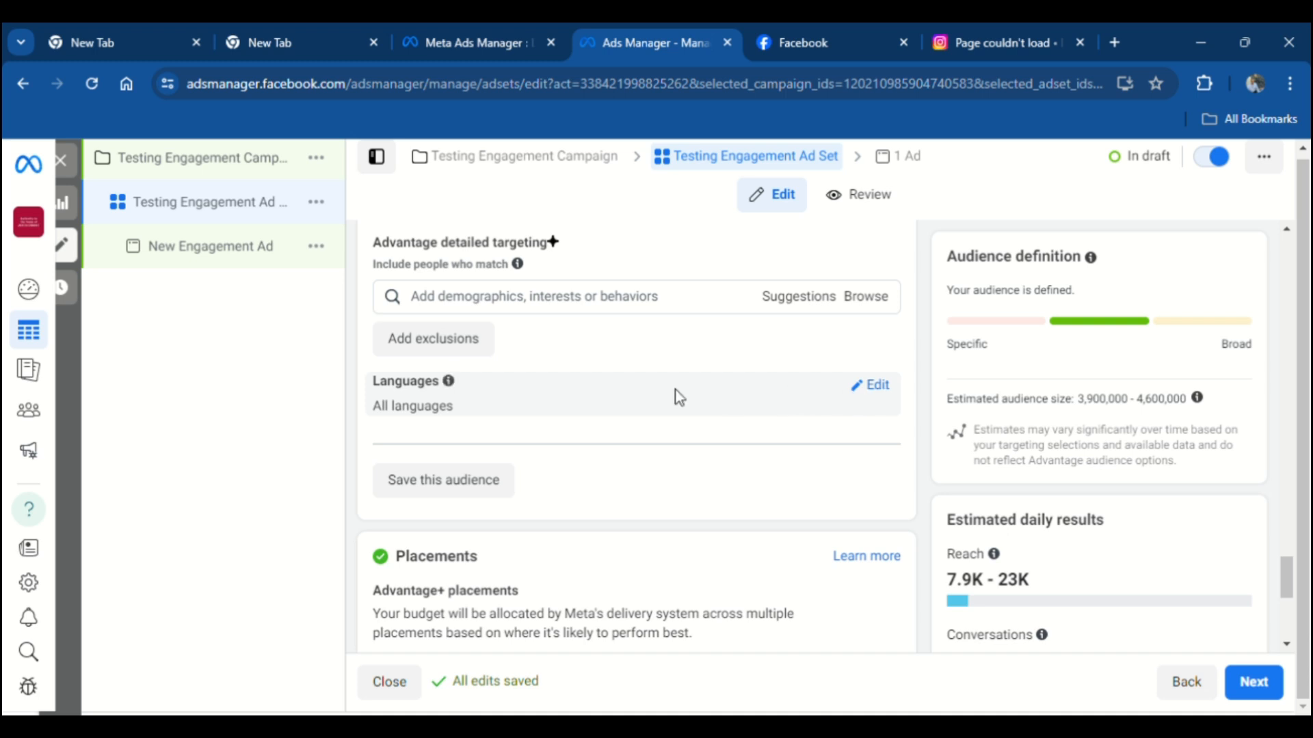
pyautogui.scroll(-3, 545, 410)
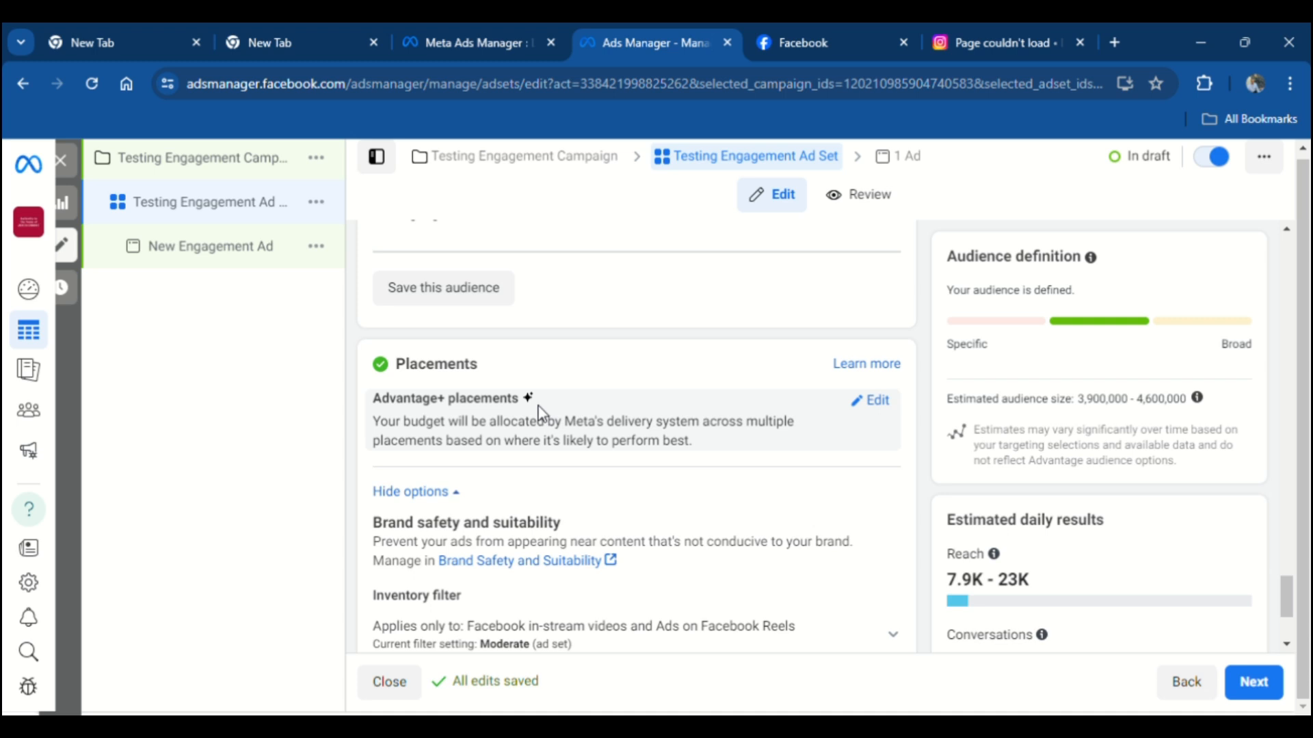
pyautogui.scroll(-2, 538, 414)
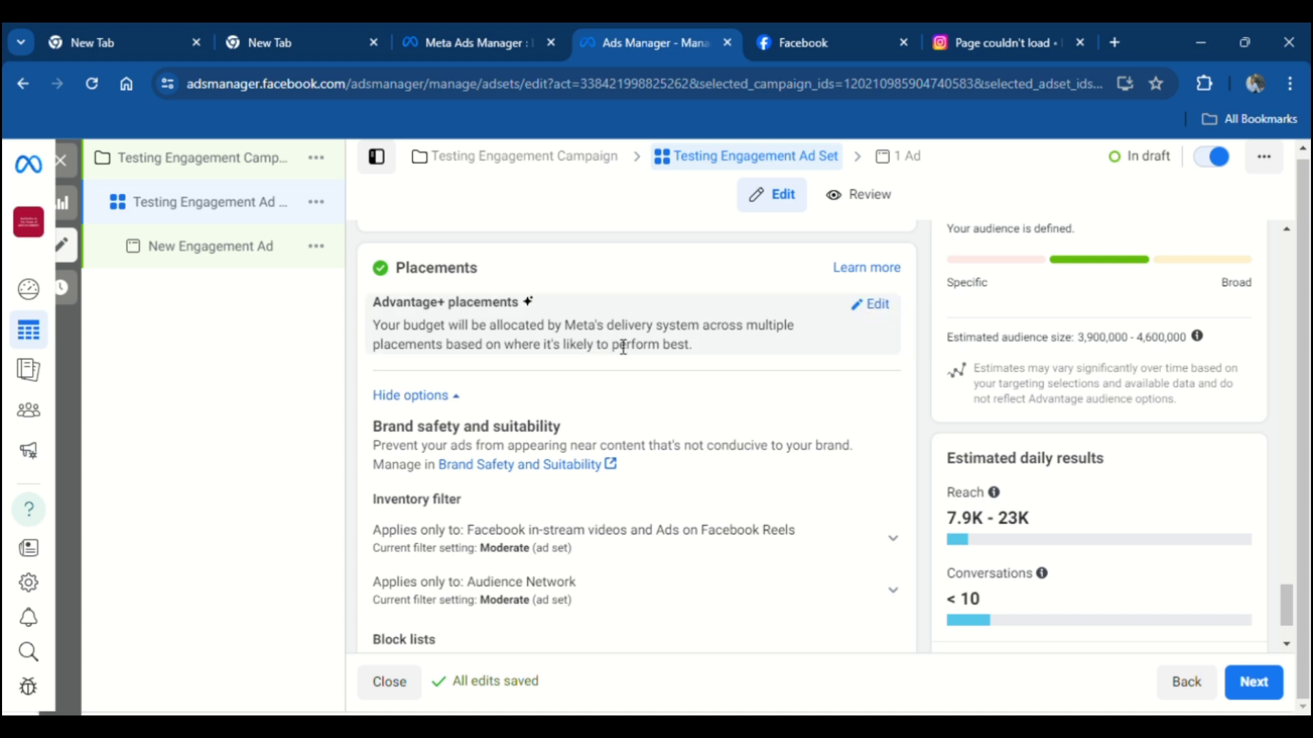
pyautogui.scroll(-2, 602, 352)
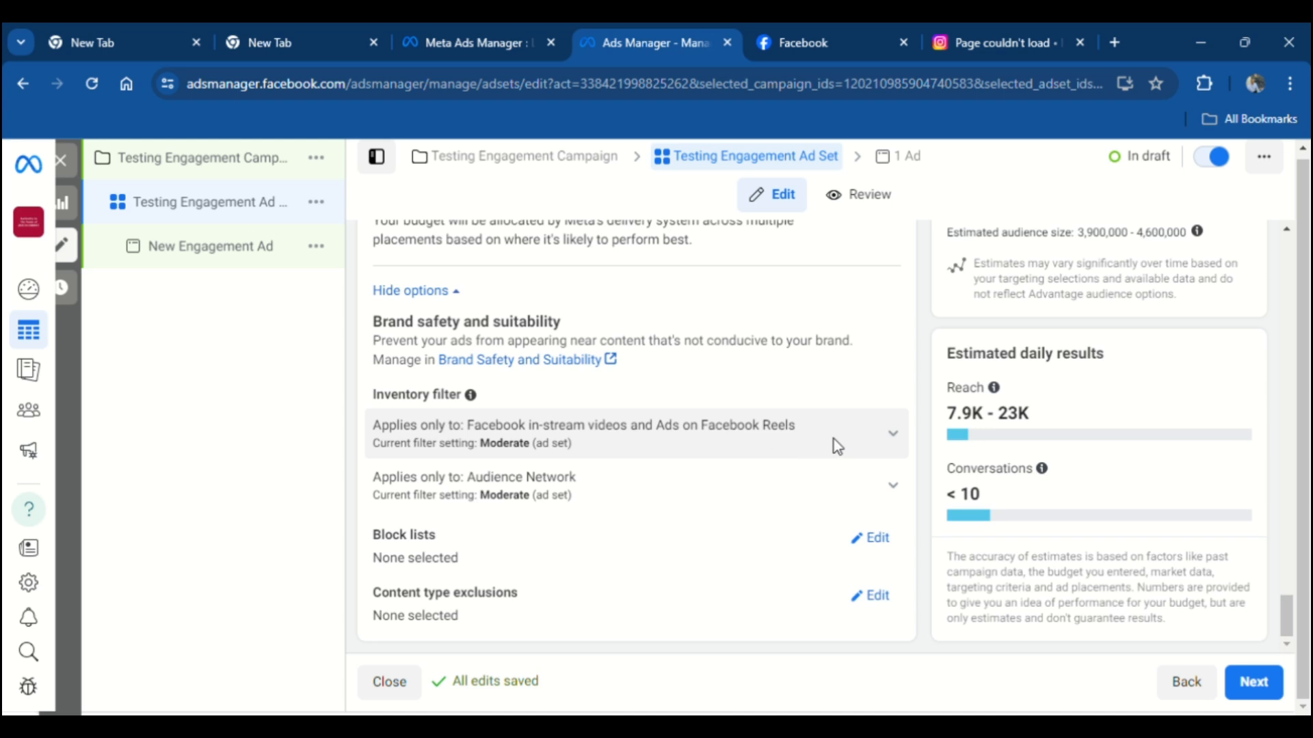
pyautogui.click(884, 445)
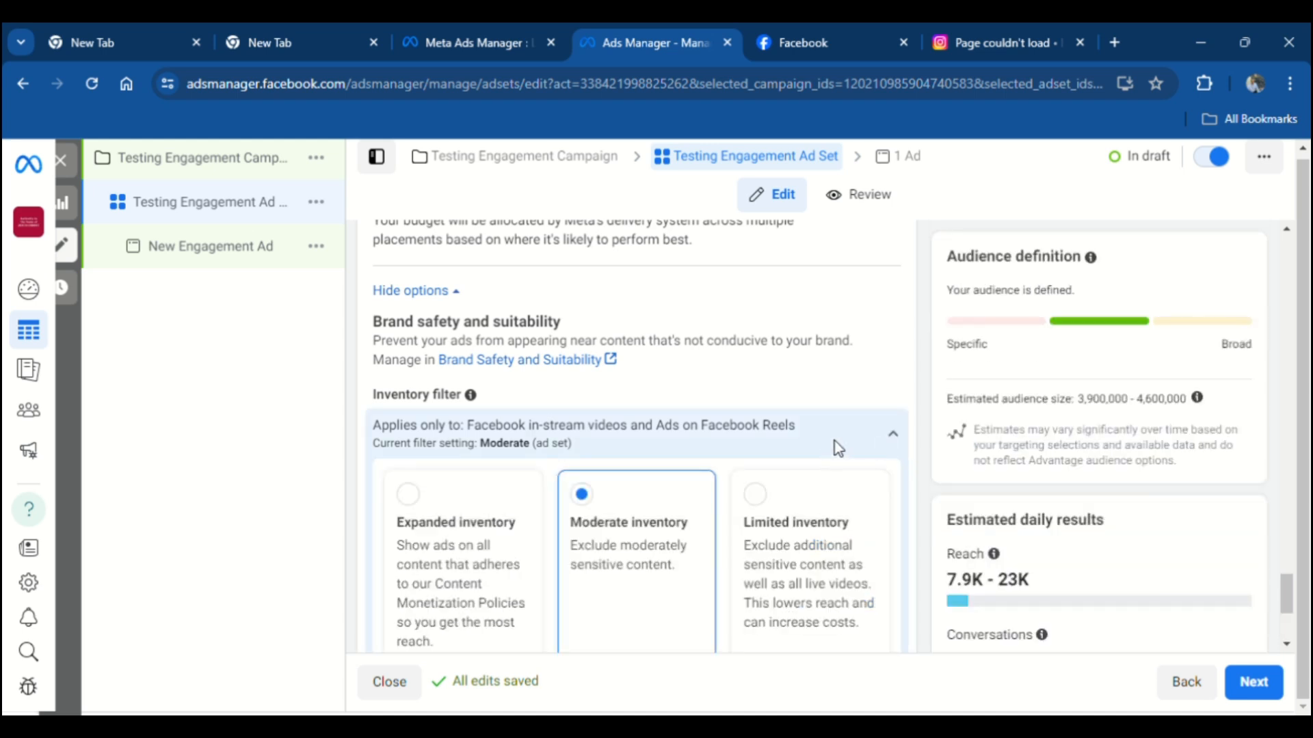
pyautogui.click(838, 447)
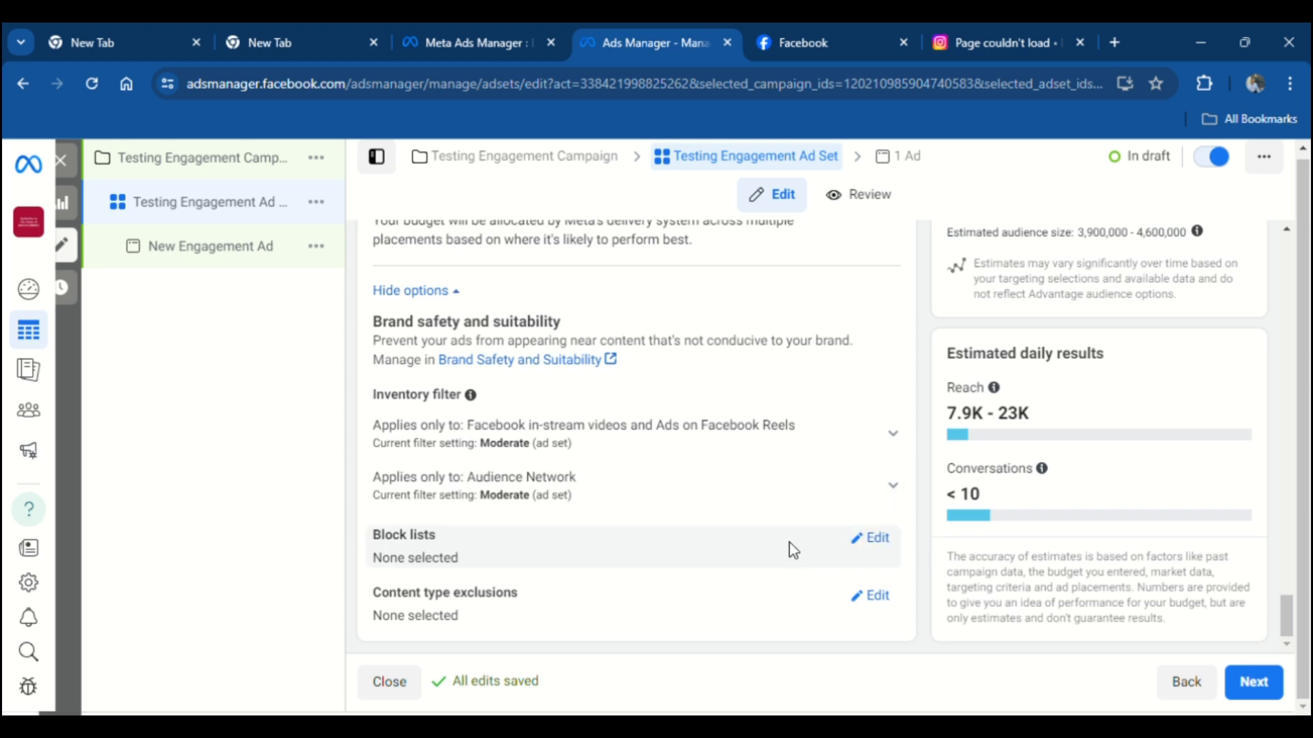
pyautogui.scroll(5, 684, 503)
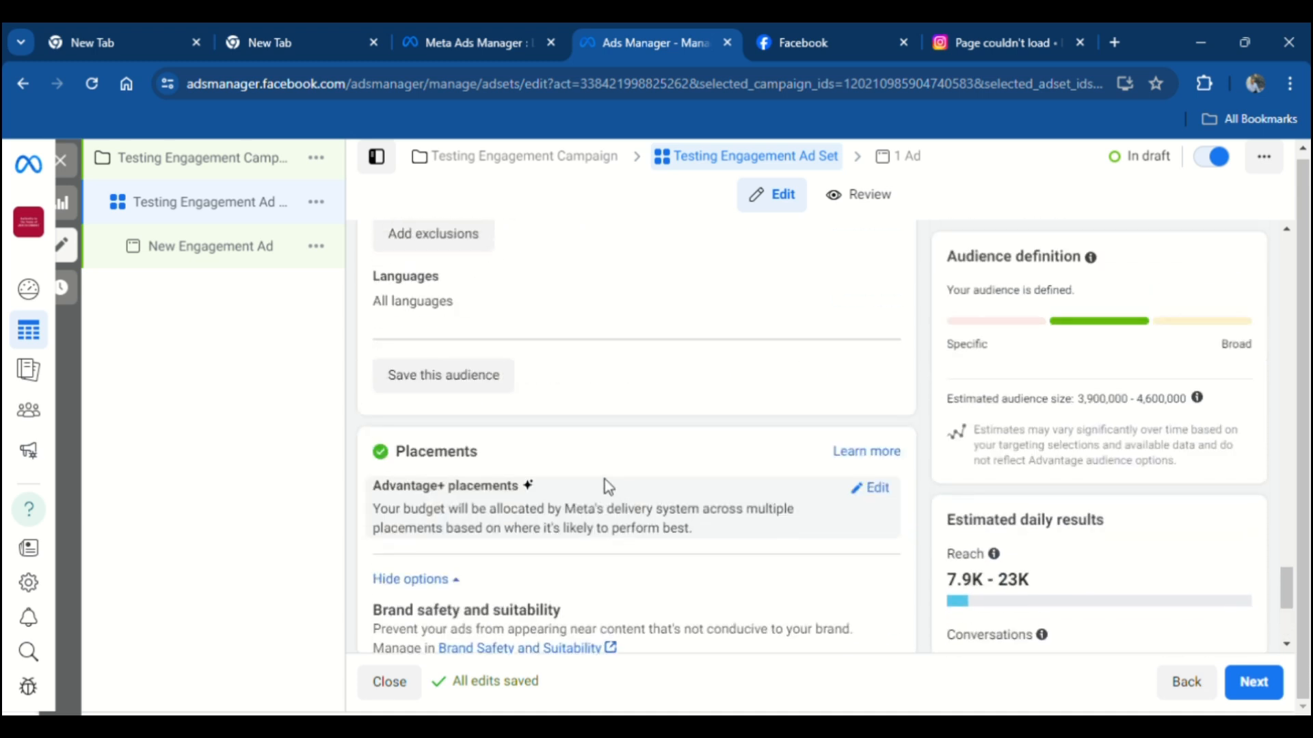
pyautogui.scroll(1, 512, 424)
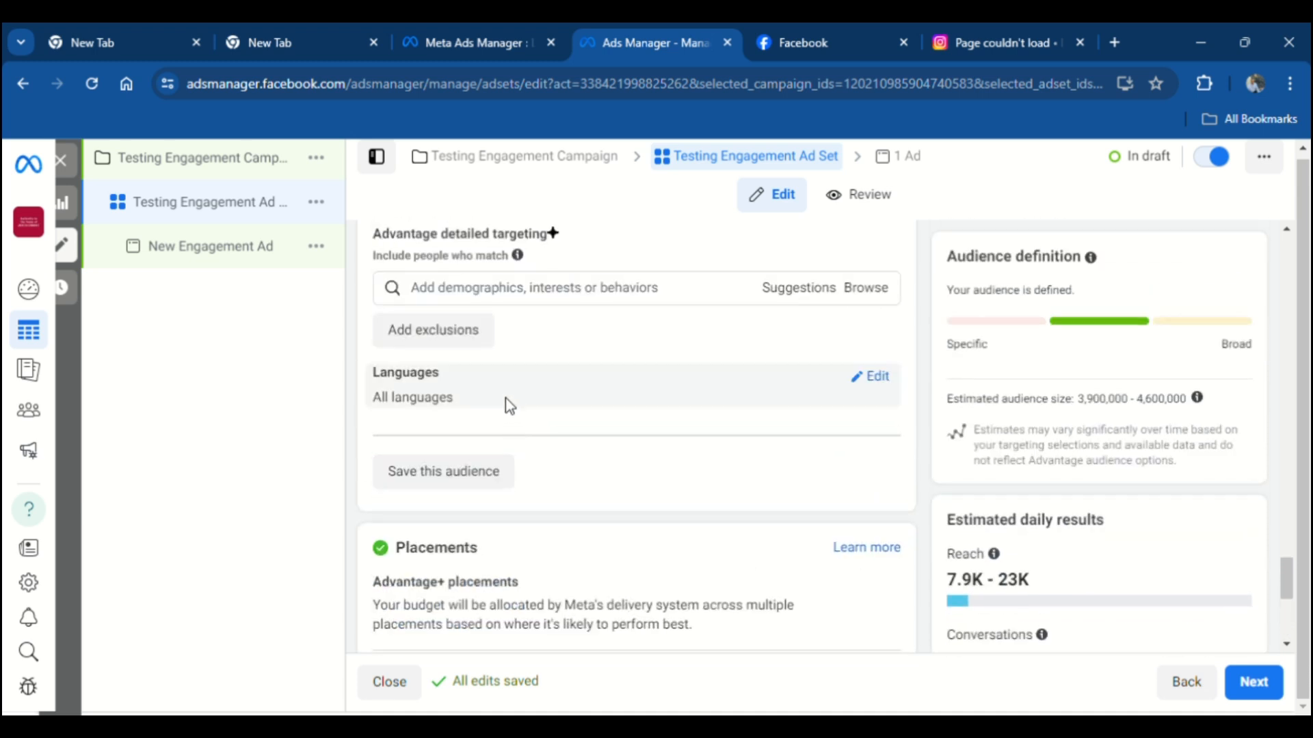
pyautogui.scroll(2, 506, 404)
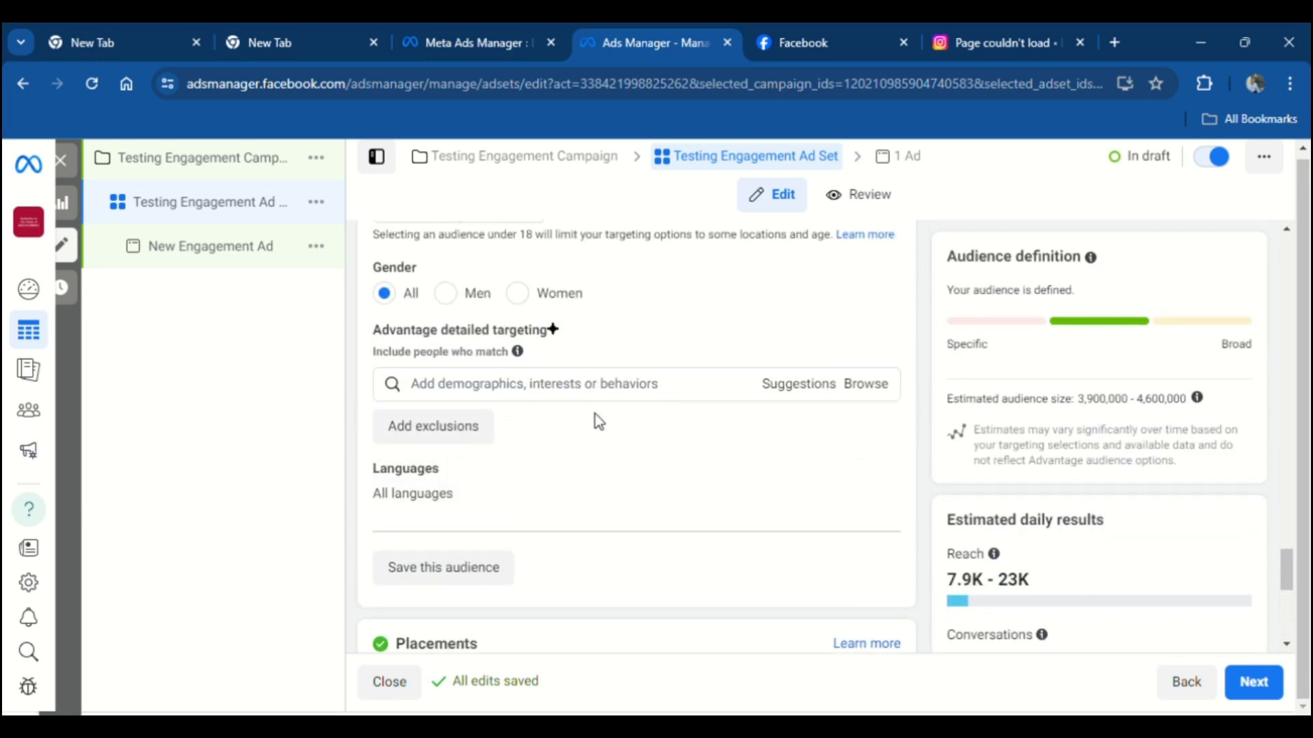
pyautogui.scroll(2, 594, 413)
pyautogui.scroll(2, 607, 438)
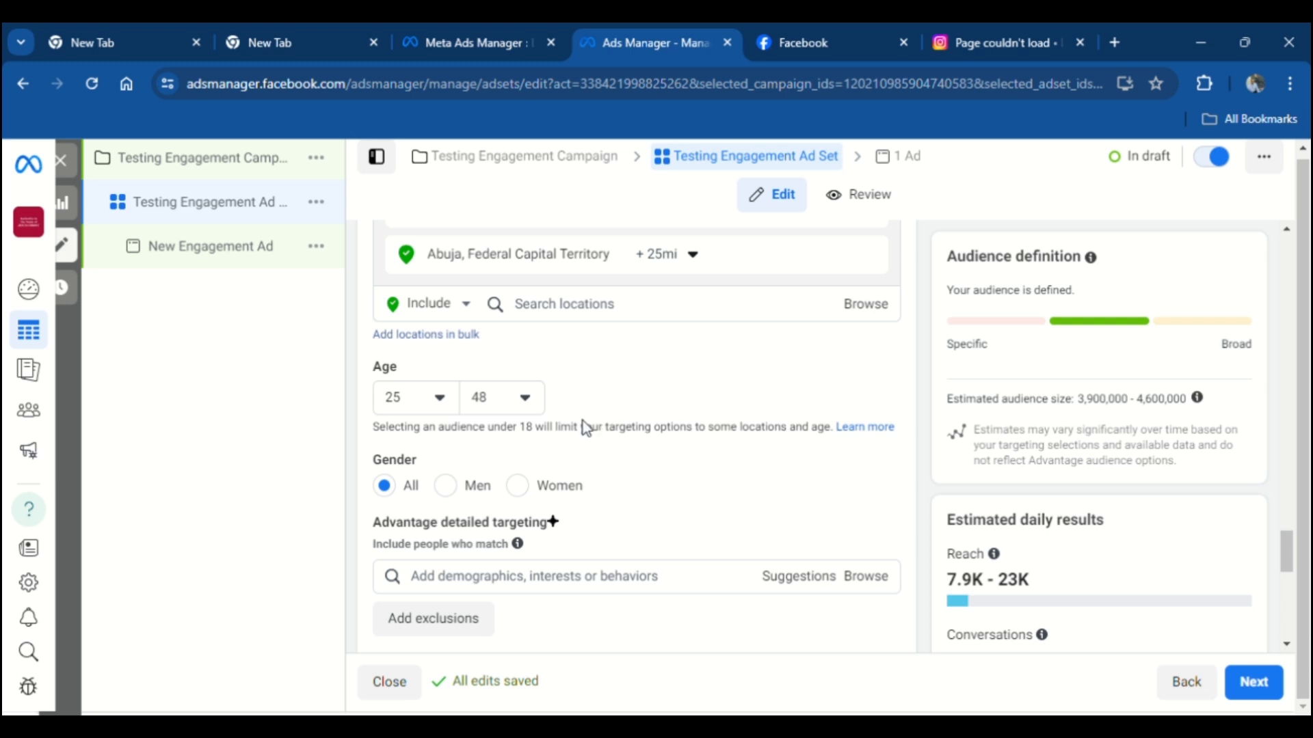
# Examine the ad set's custom audience, location, age, gender and language settings, returning to the ad set name.
pyautogui.scroll(1, 582, 420)
pyautogui.scroll(4, 582, 420)
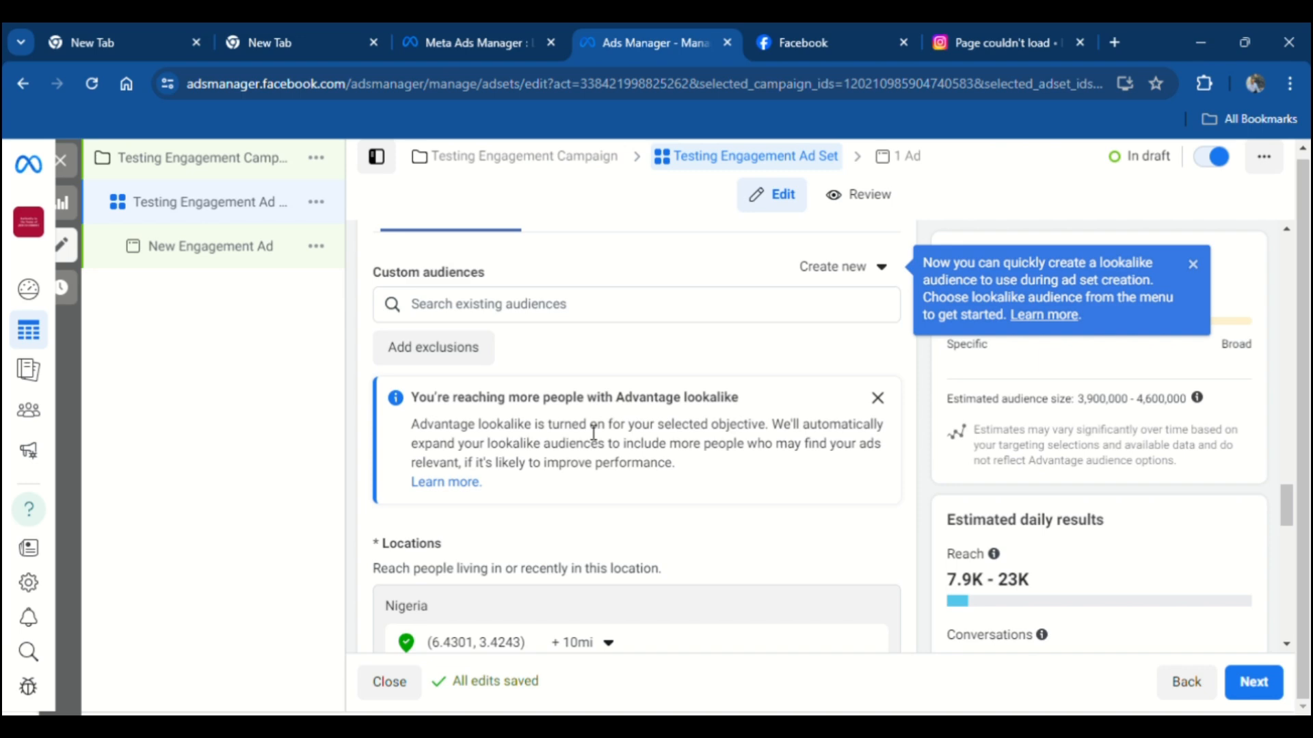
pyautogui.scroll(1, 745, 440)
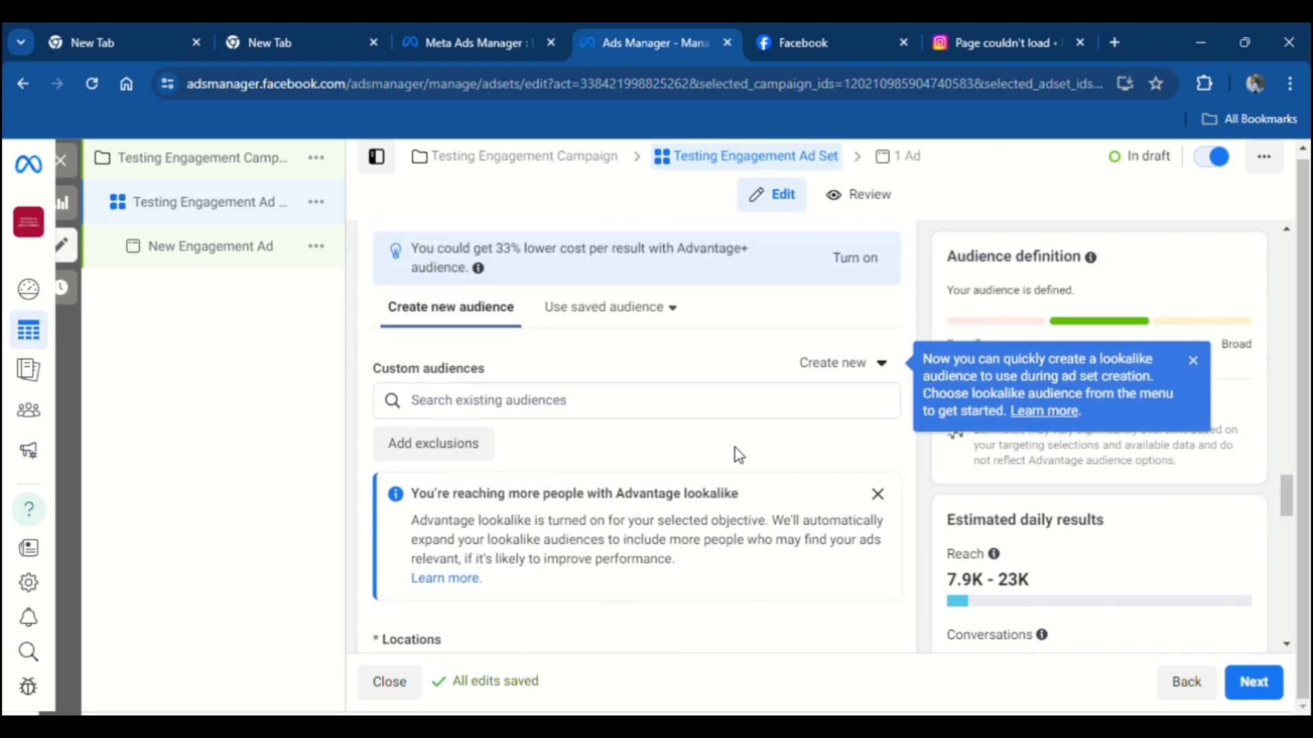
pyautogui.scroll(2, 711, 413)
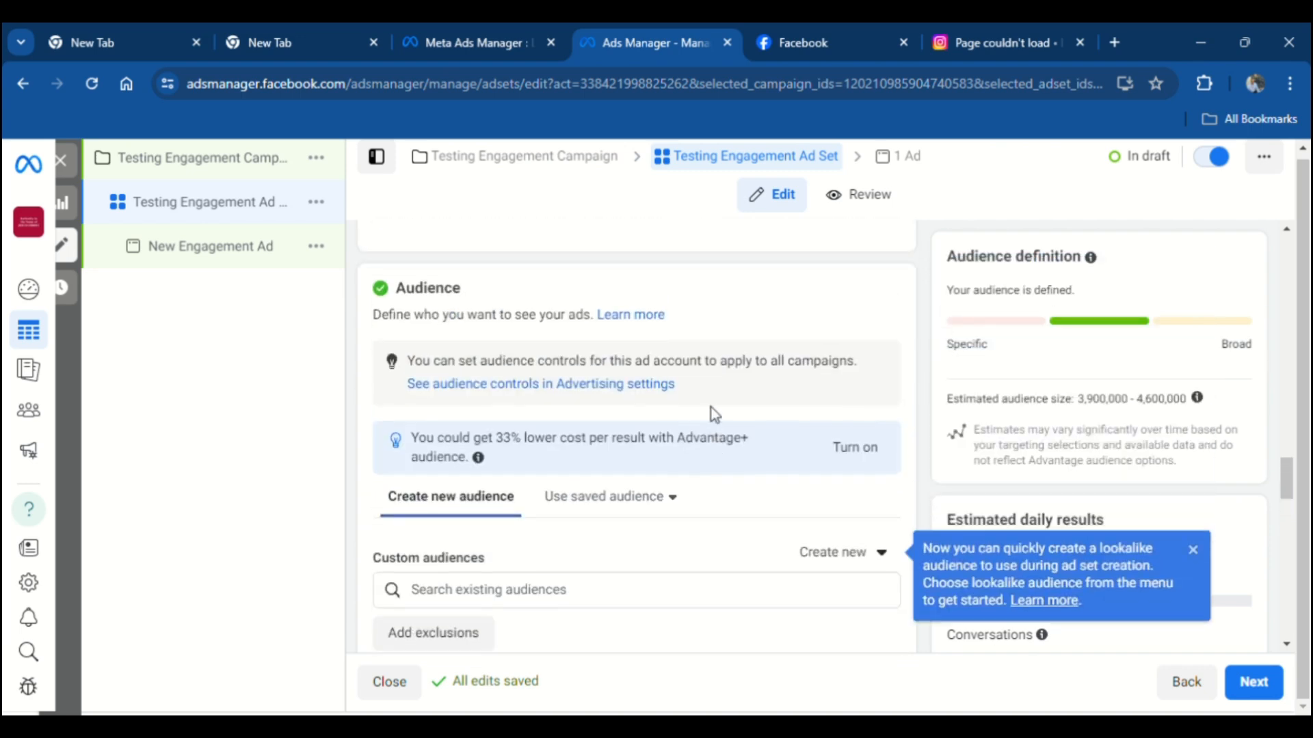
pyautogui.scroll(-4, 659, 387)
pyautogui.scroll(-7, 847, 561)
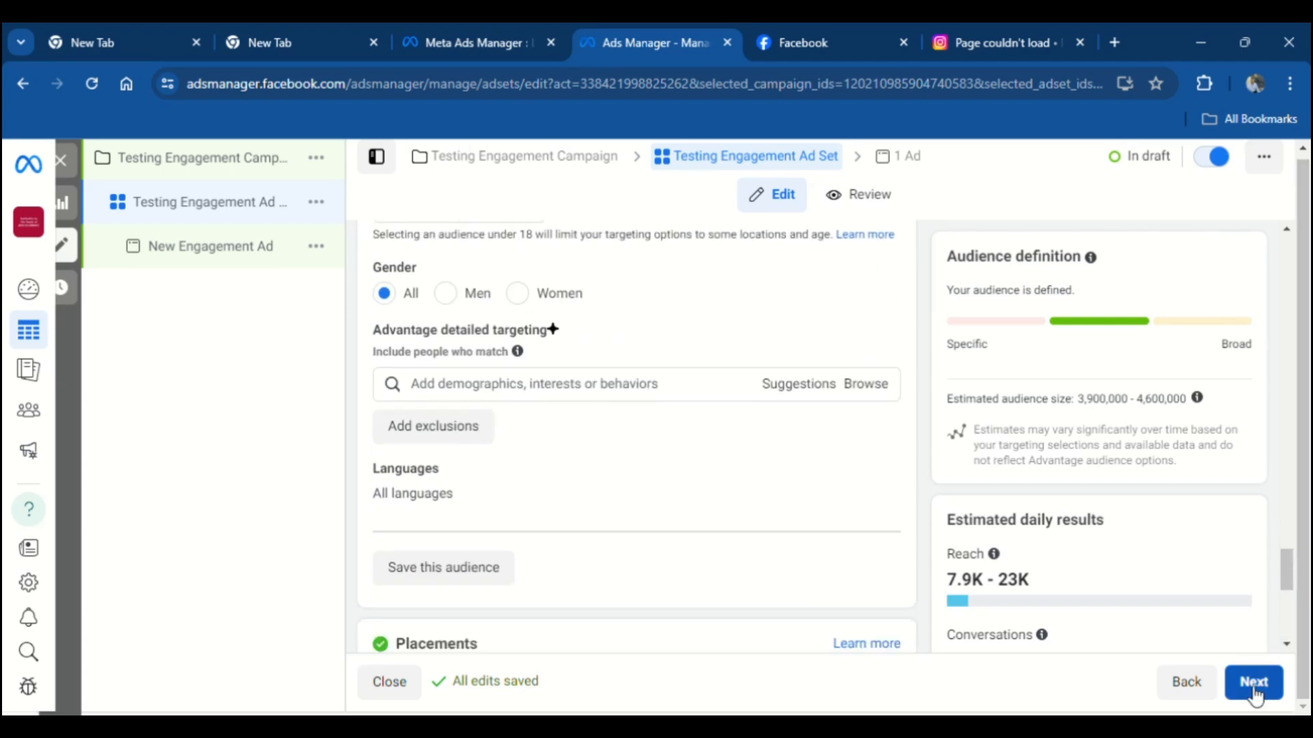
pyautogui.scroll(-5, 583, 381)
pyautogui.scroll(15, 518, 296)
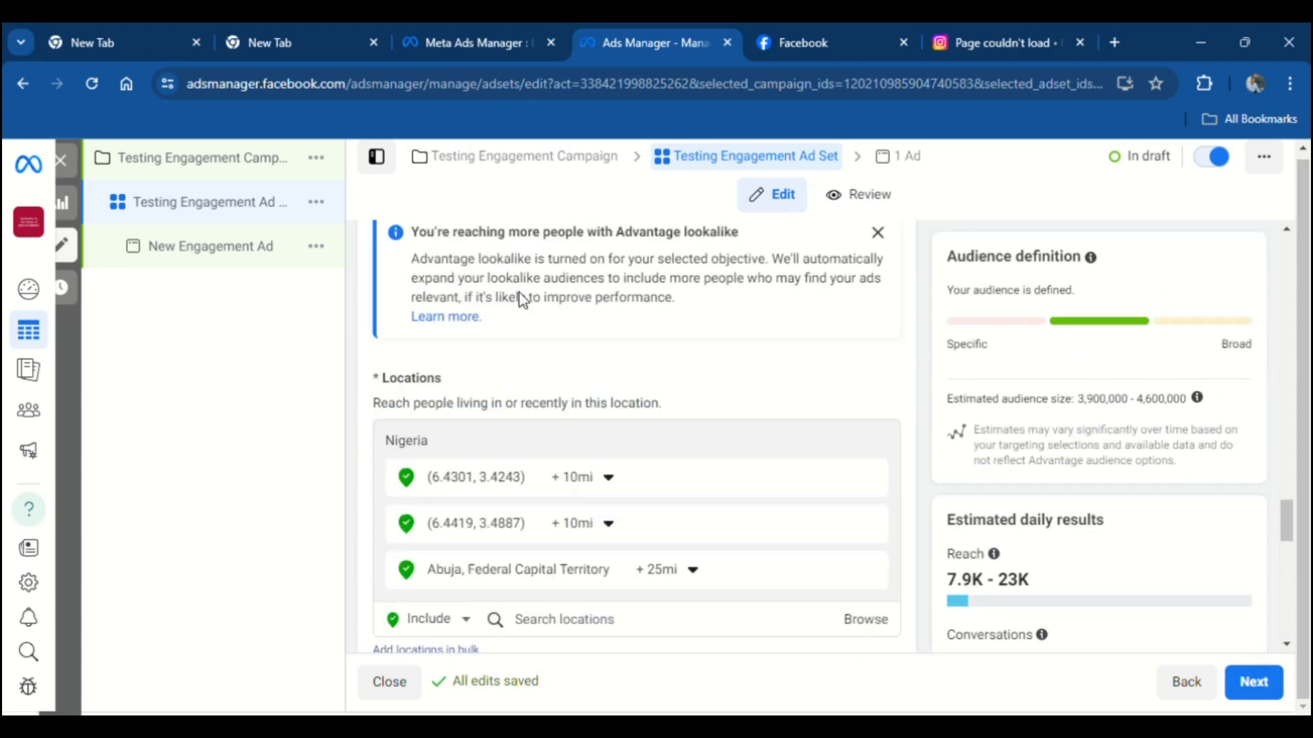
pyautogui.scroll(10, 519, 292)
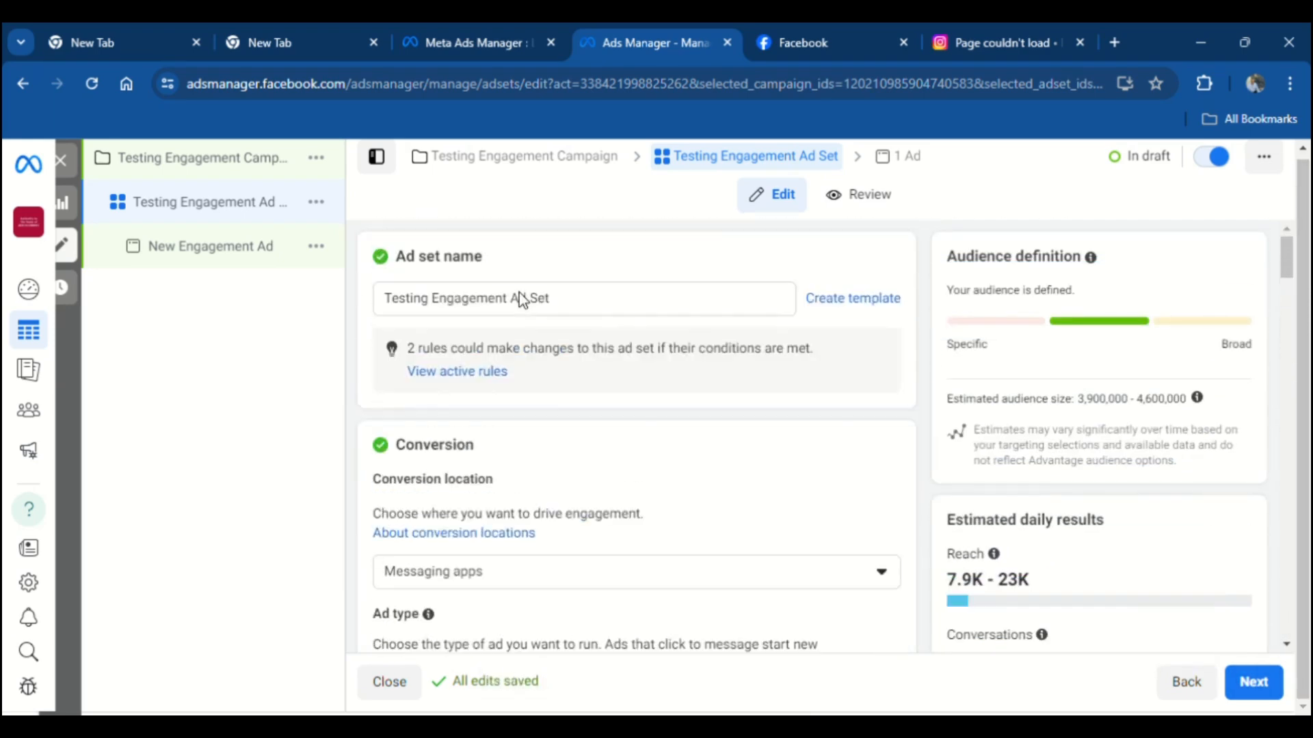
# Review the ad set's Facebook Page, messaging apps and performance goal, and expand the additional charging and delivery options.
pyautogui.scroll(-7, 525, 332)
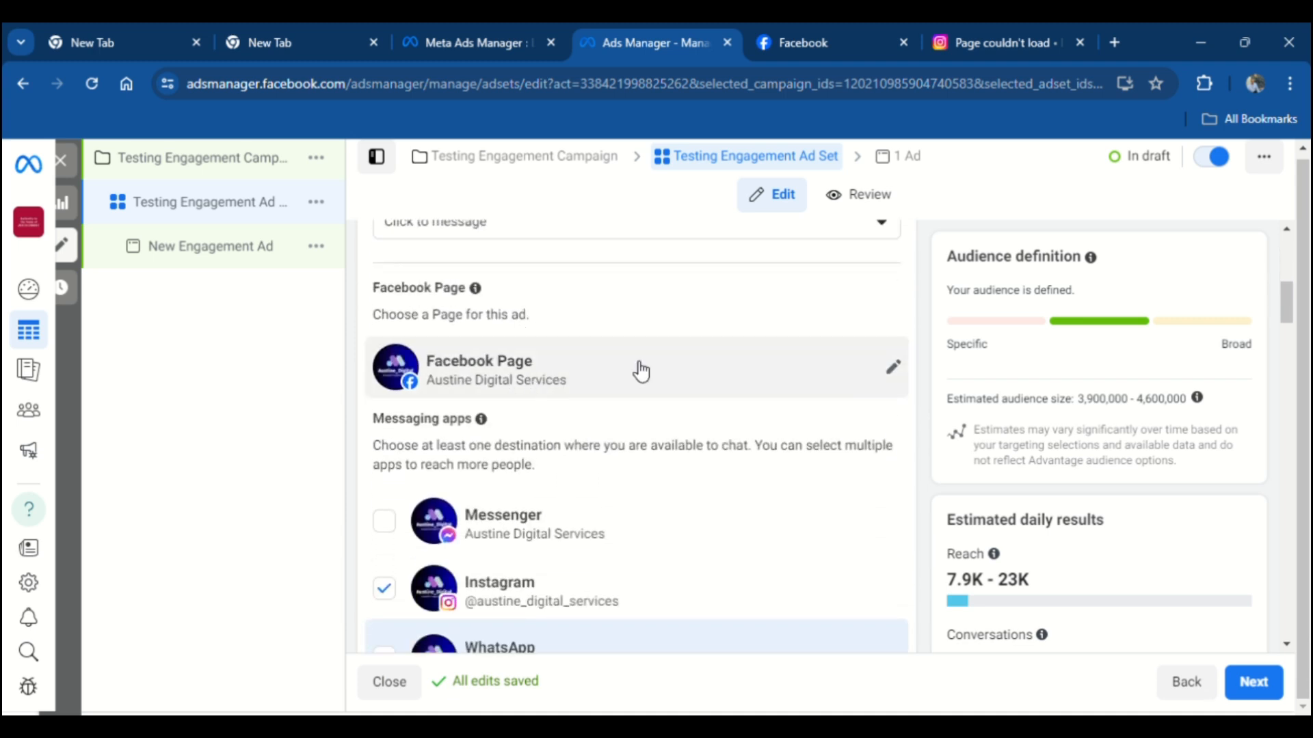
pyautogui.scroll(-1, 616, 371)
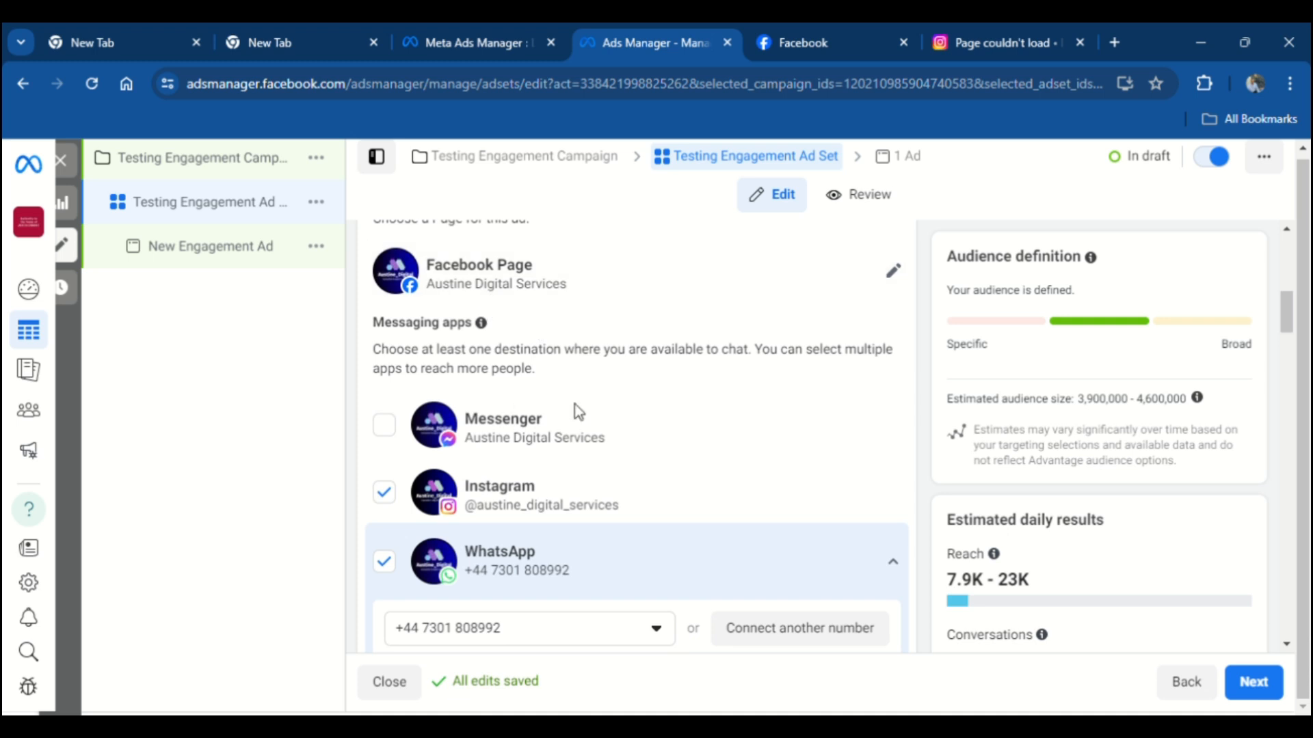
pyautogui.scroll(-1, 572, 316)
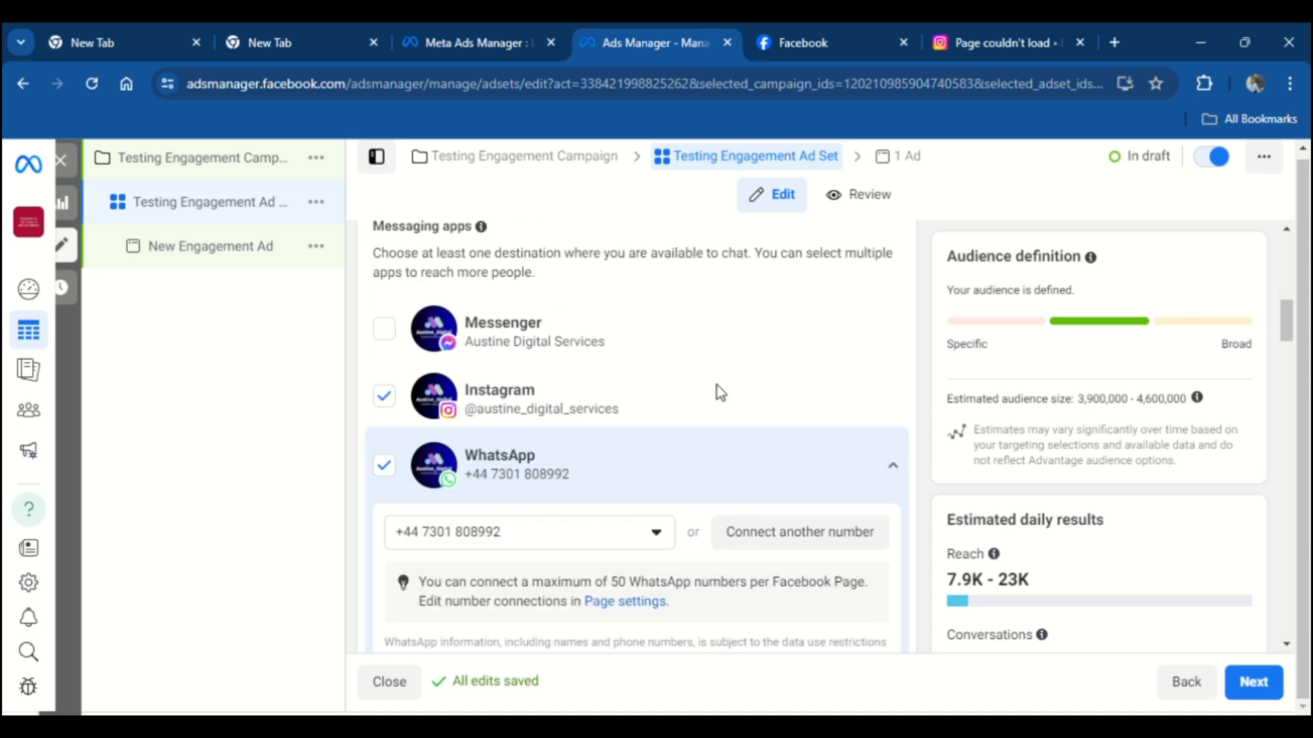
pyautogui.scroll(-3, 677, 444)
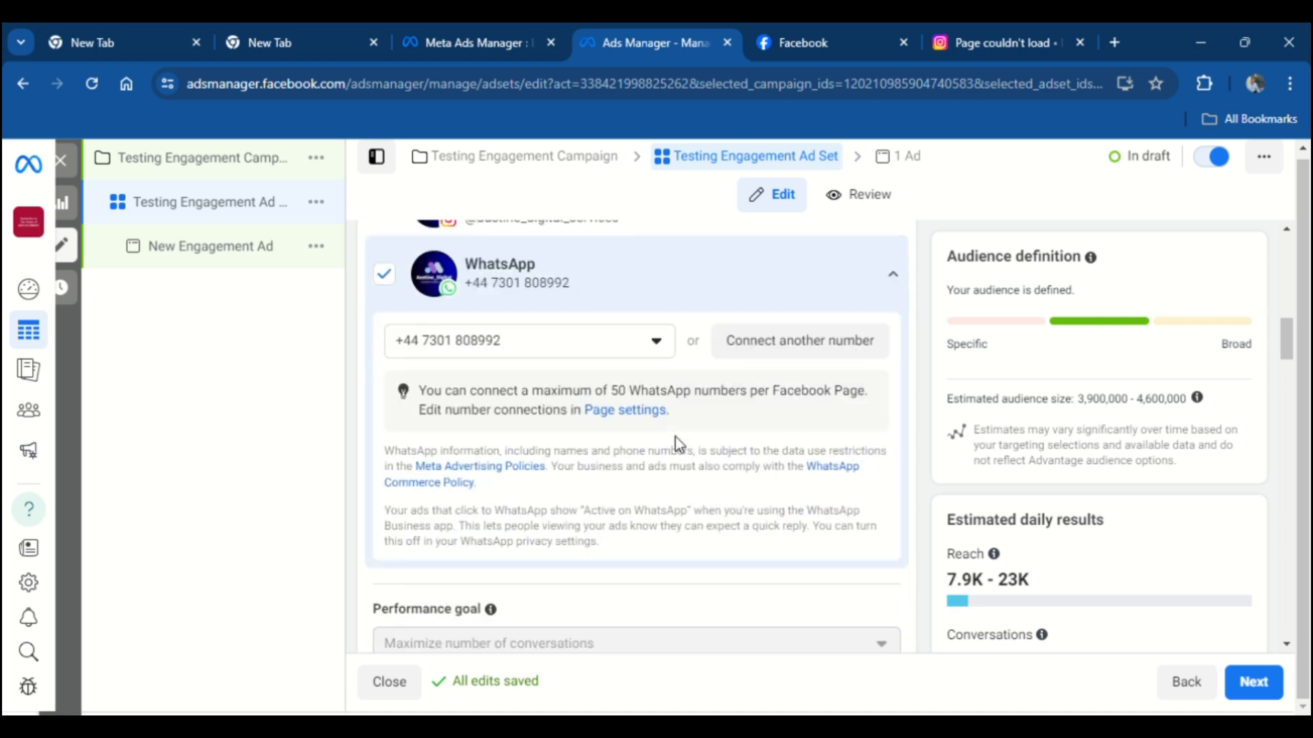
pyautogui.scroll(-3, 622, 418)
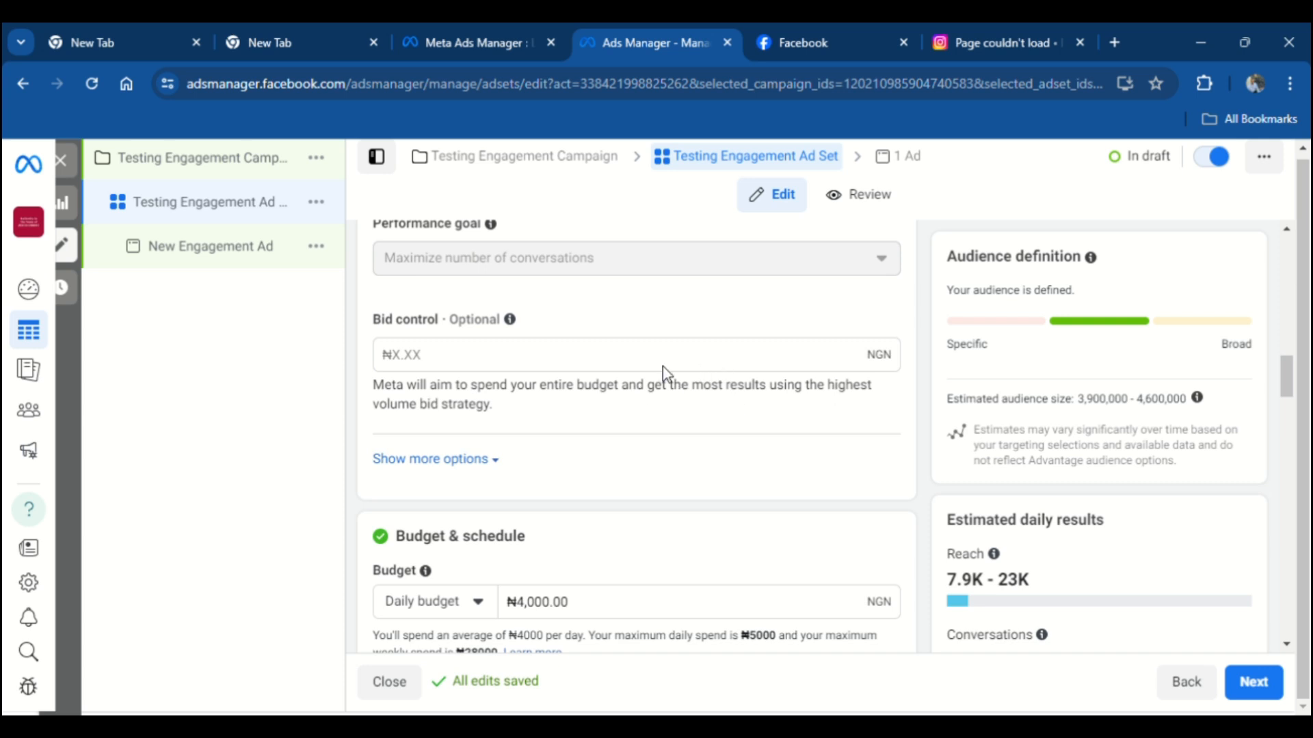
pyautogui.click(496, 461)
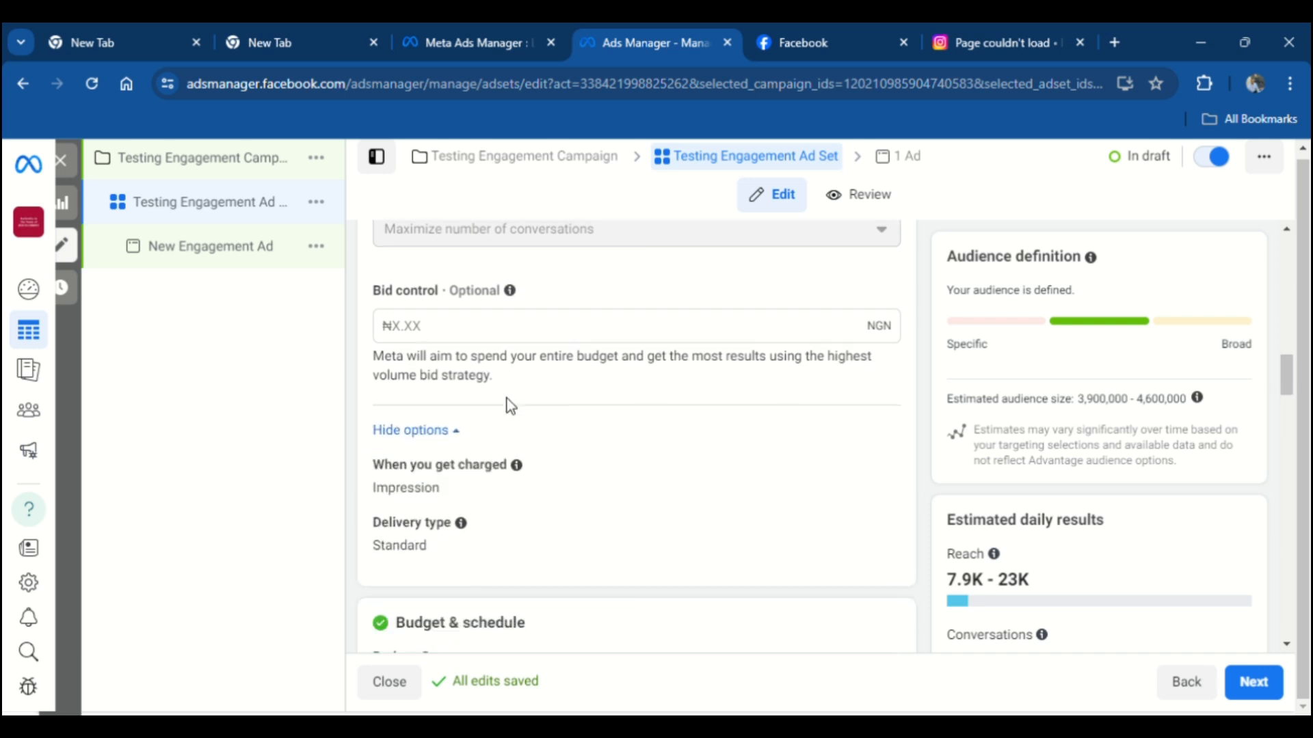
# Review the ad set's budget and schedule, checking the available budget types without changing the daily budget.
pyautogui.scroll(-2, 507, 404)
pyautogui.scroll(-3, 527, 403)
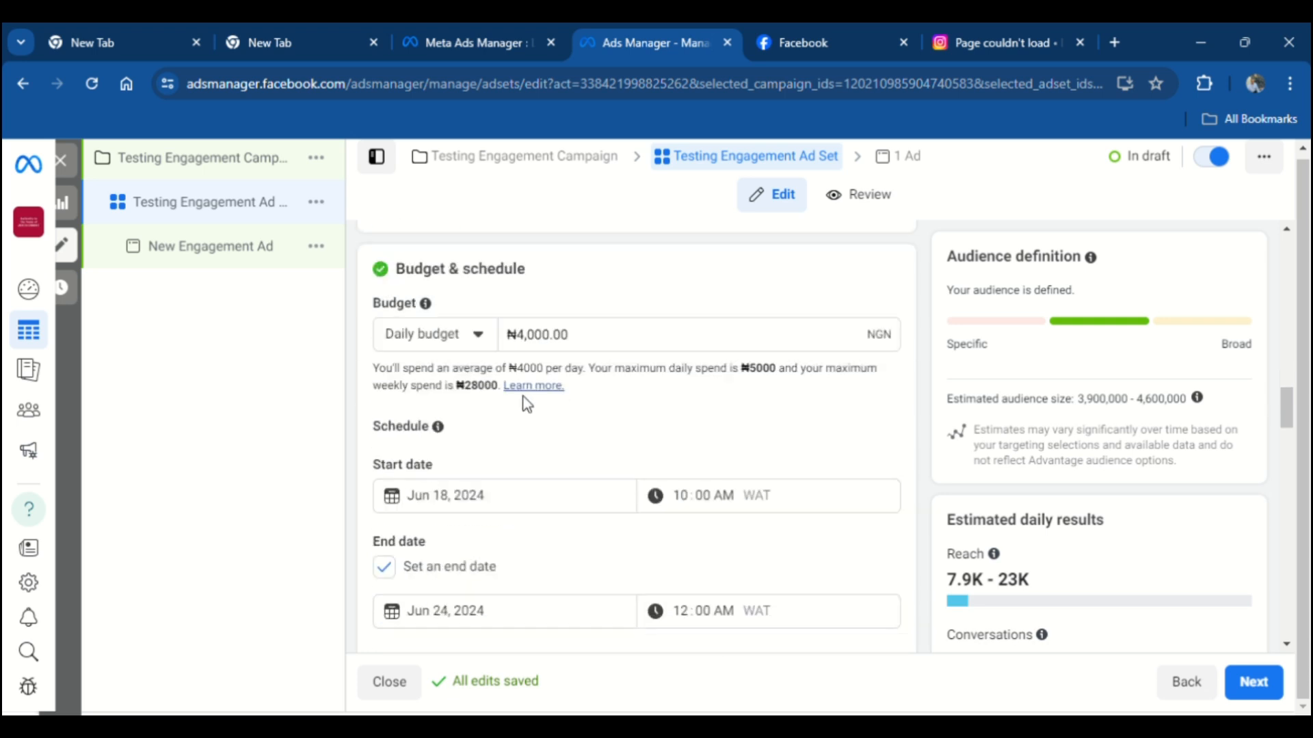
pyautogui.click(477, 335)
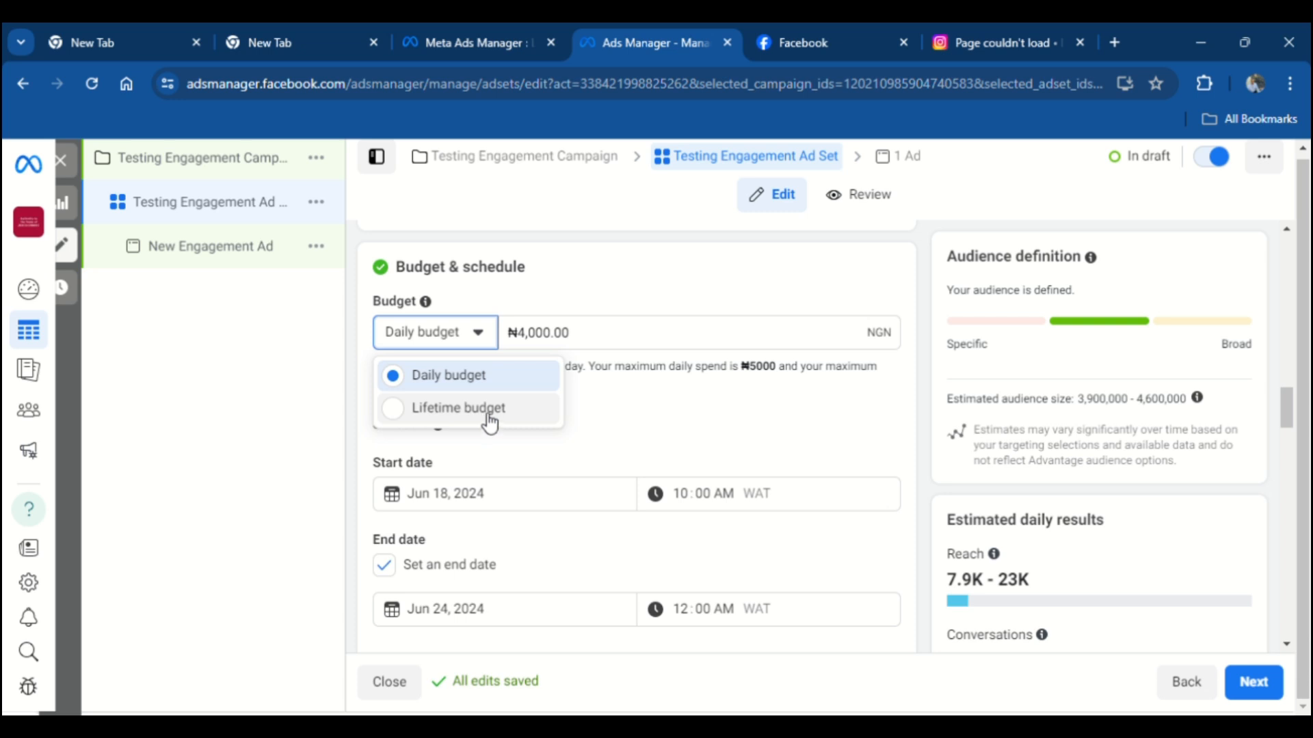
pyautogui.click(647, 408)
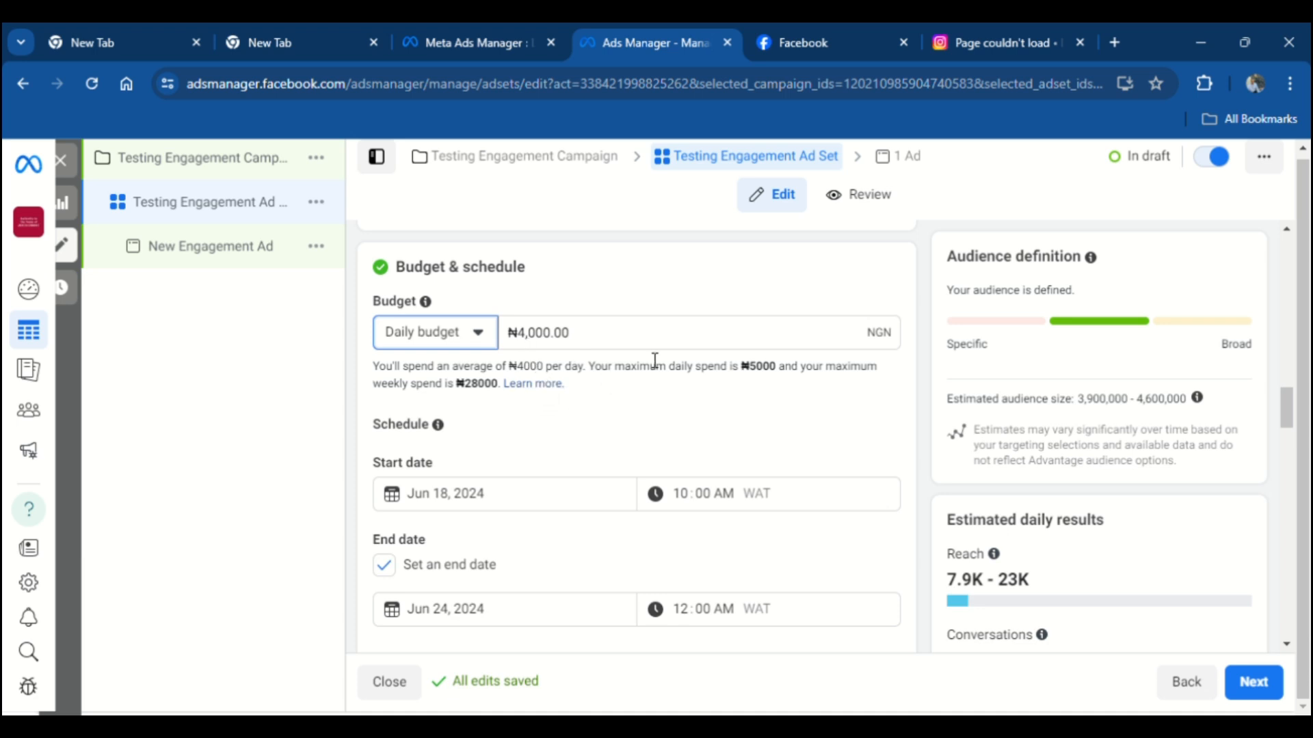
pyautogui.scroll(-3, 688, 346)
pyautogui.scroll(-2, 616, 376)
pyautogui.scroll(3, 547, 361)
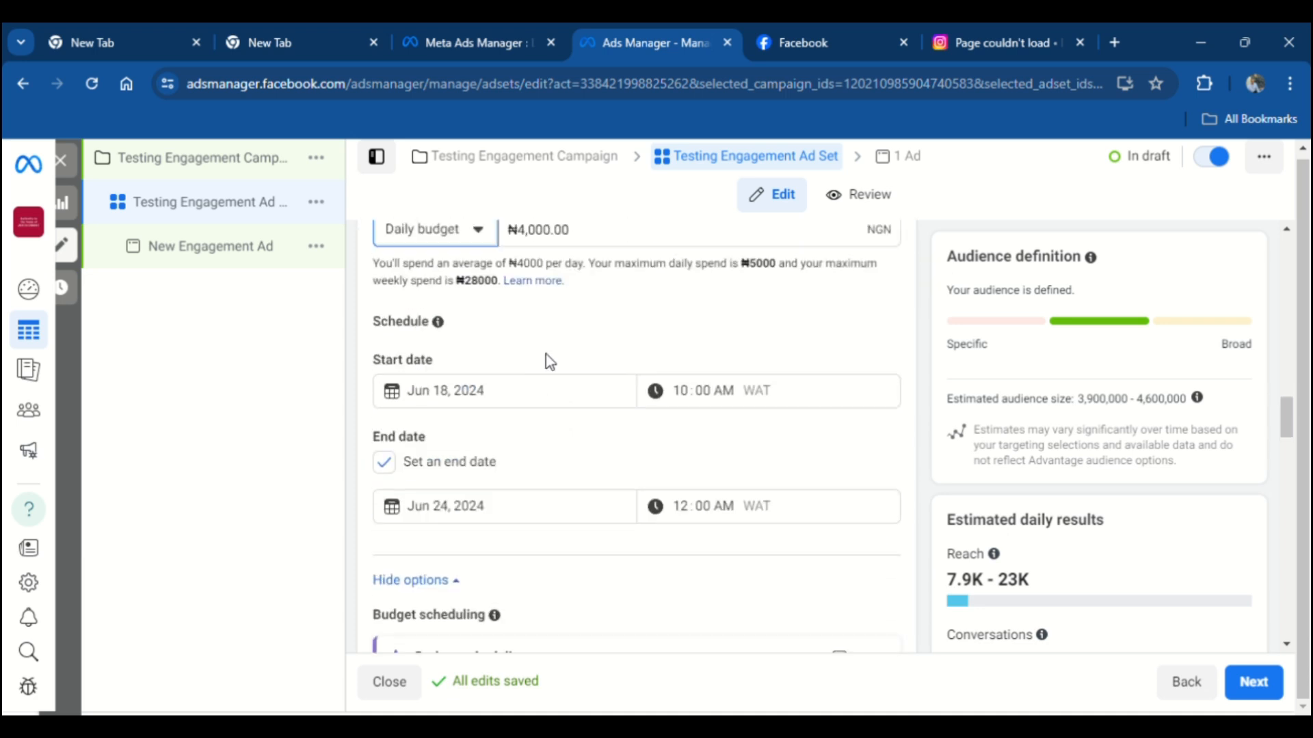
# Review the budget scheduling, audience locations, age, gender, placements and brand safety settings through the end of the ad set.
pyautogui.scroll(-8, 618, 424)
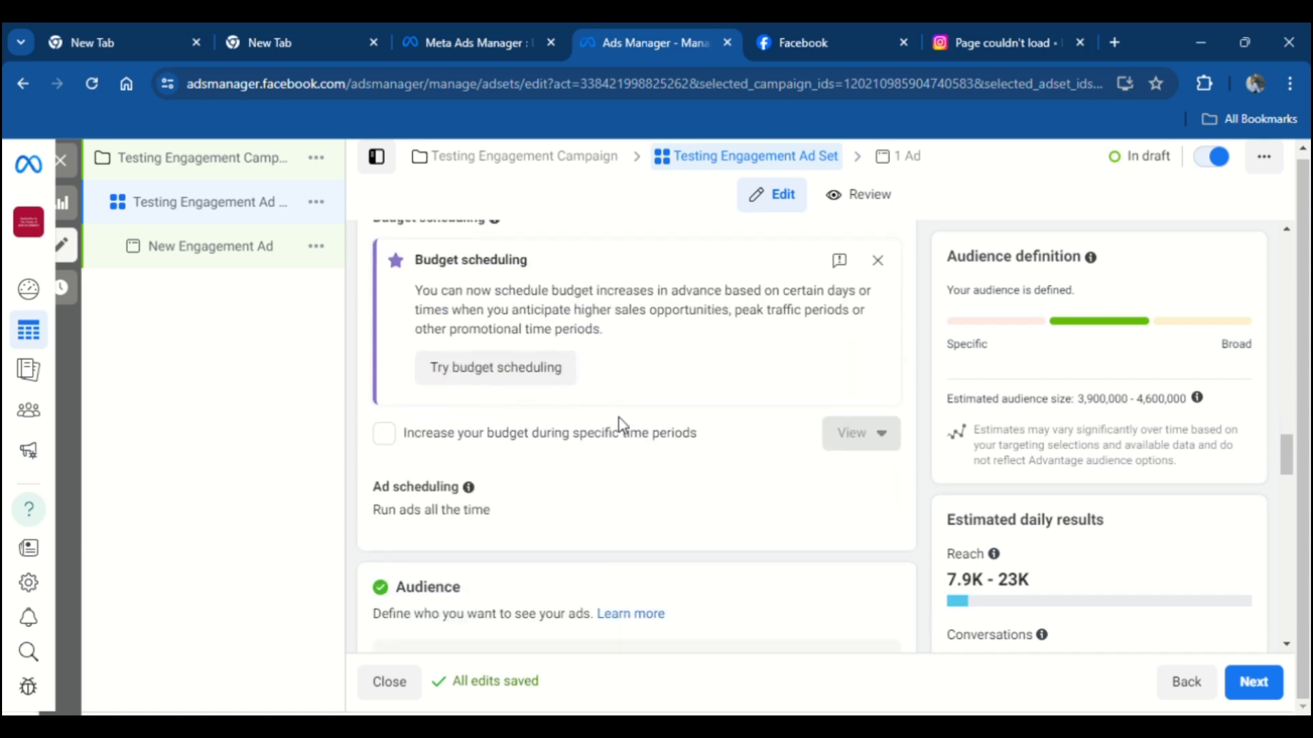
pyautogui.scroll(-7, 627, 427)
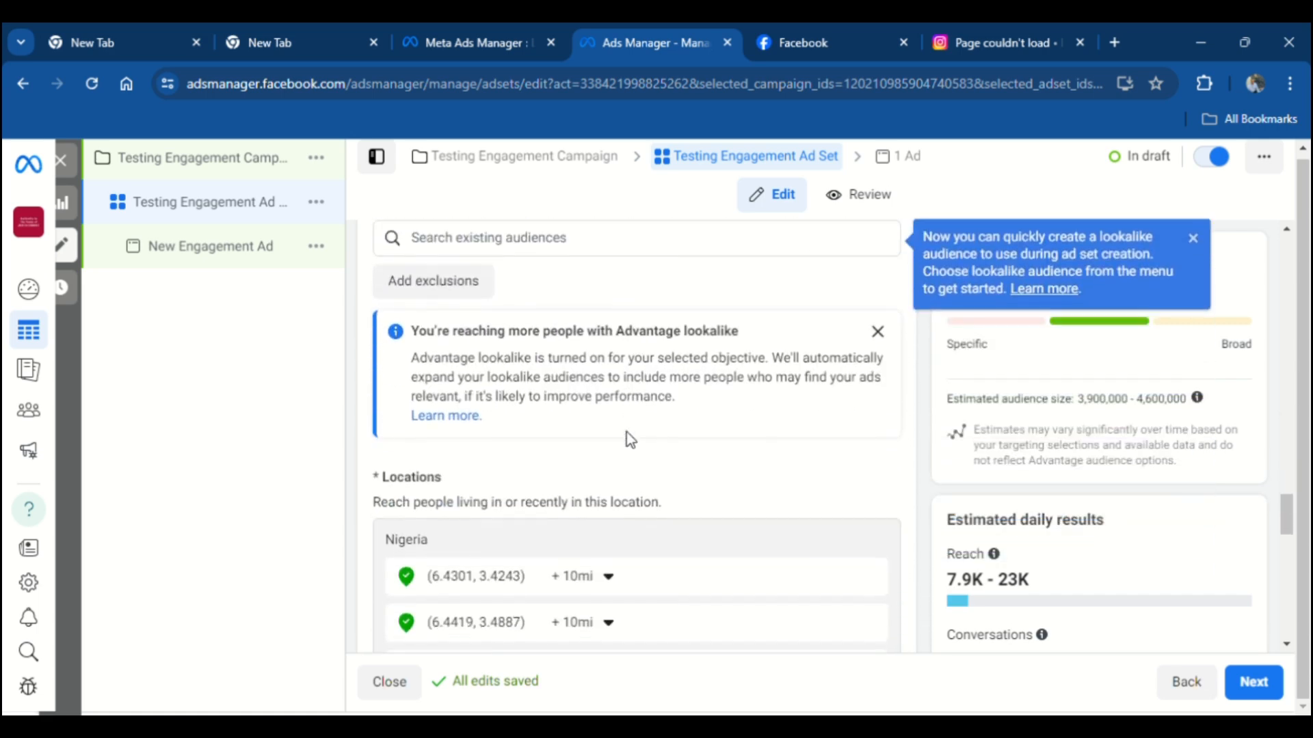
pyautogui.scroll(-4, 627, 432)
pyautogui.scroll(3, 586, 351)
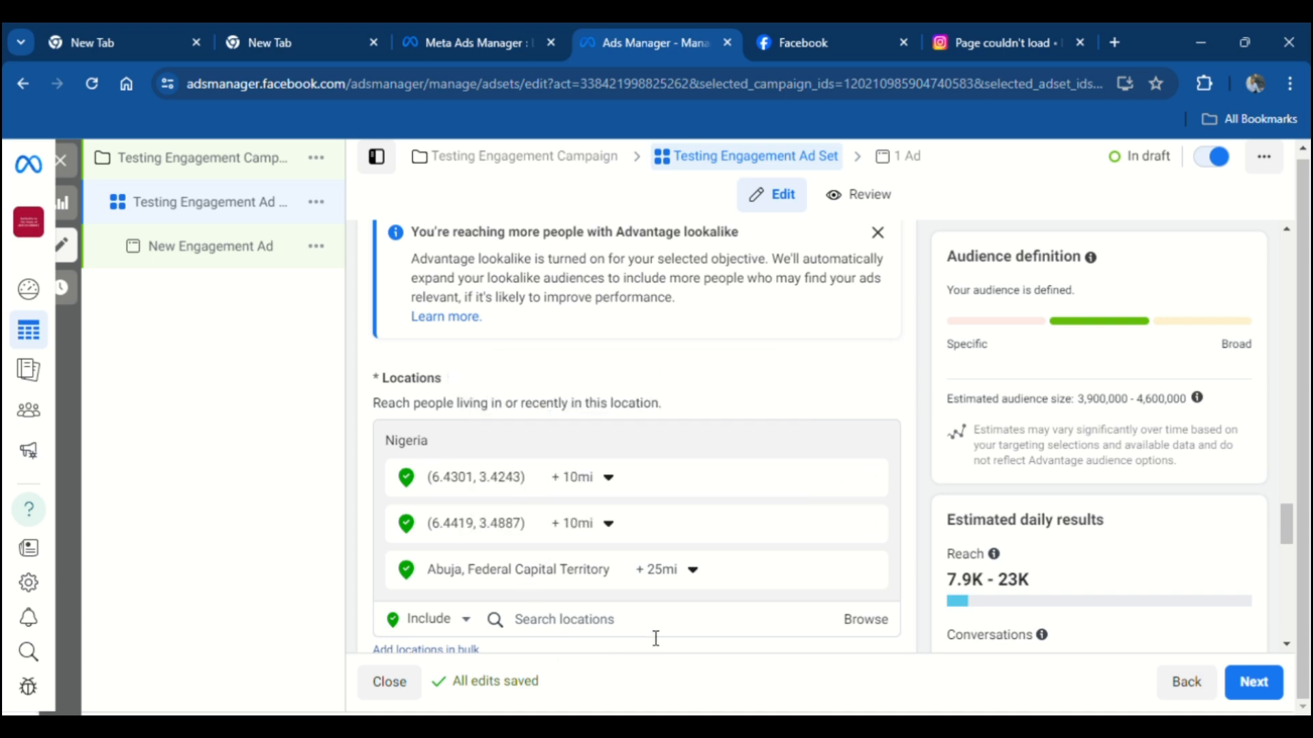
pyautogui.scroll(-2, 657, 616)
pyautogui.scroll(-2, 661, 593)
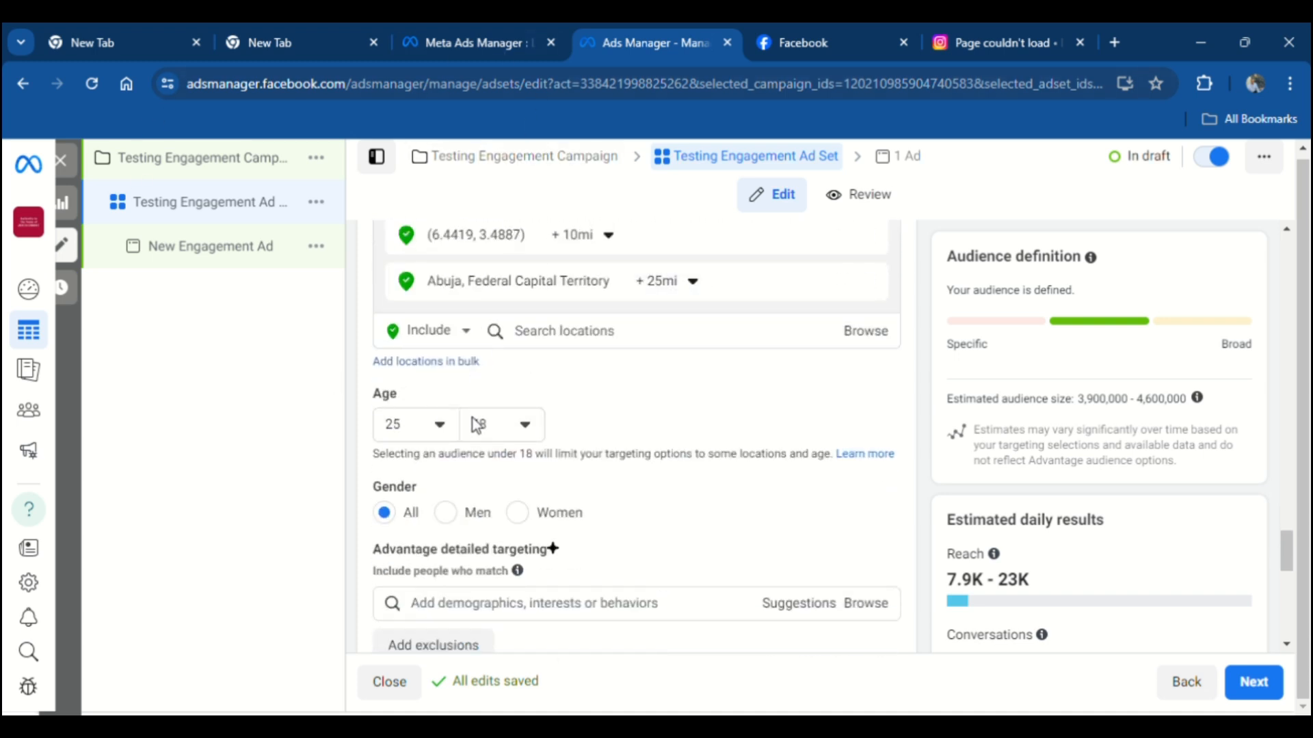
pyautogui.scroll(-5, 624, 434)
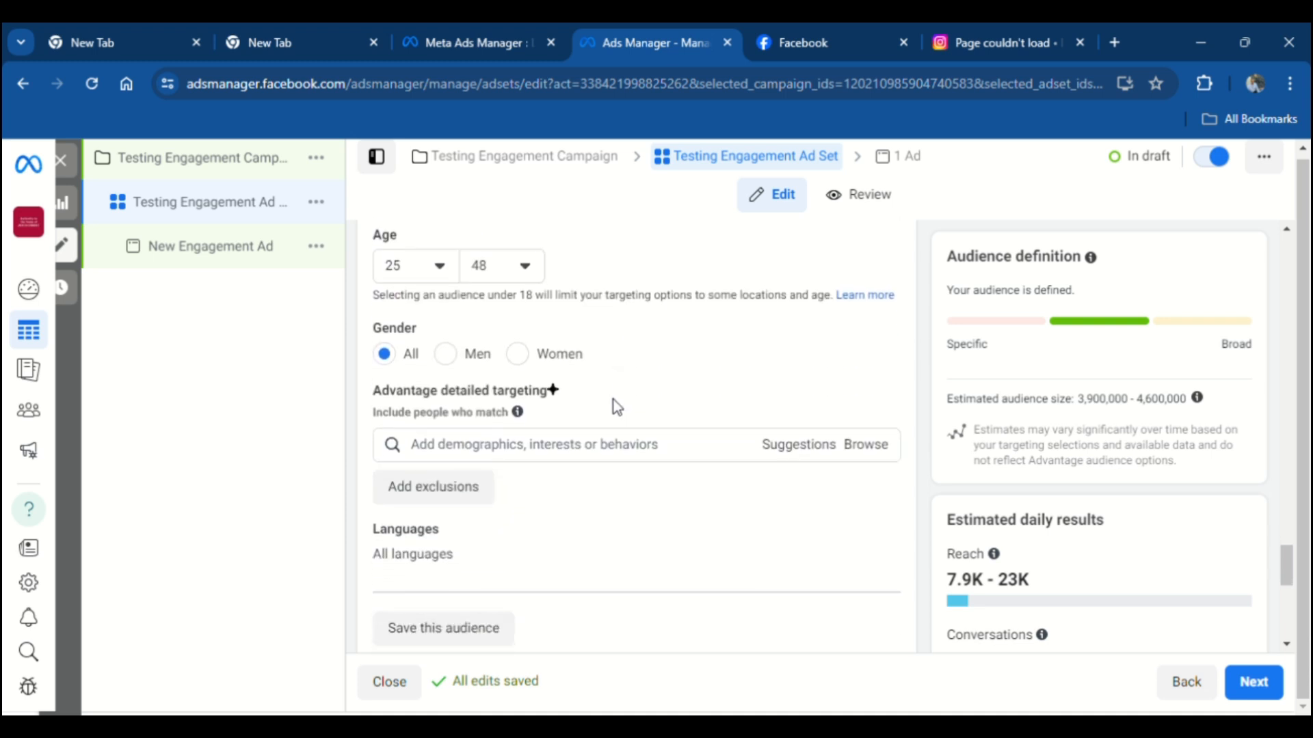
pyautogui.scroll(4, 607, 376)
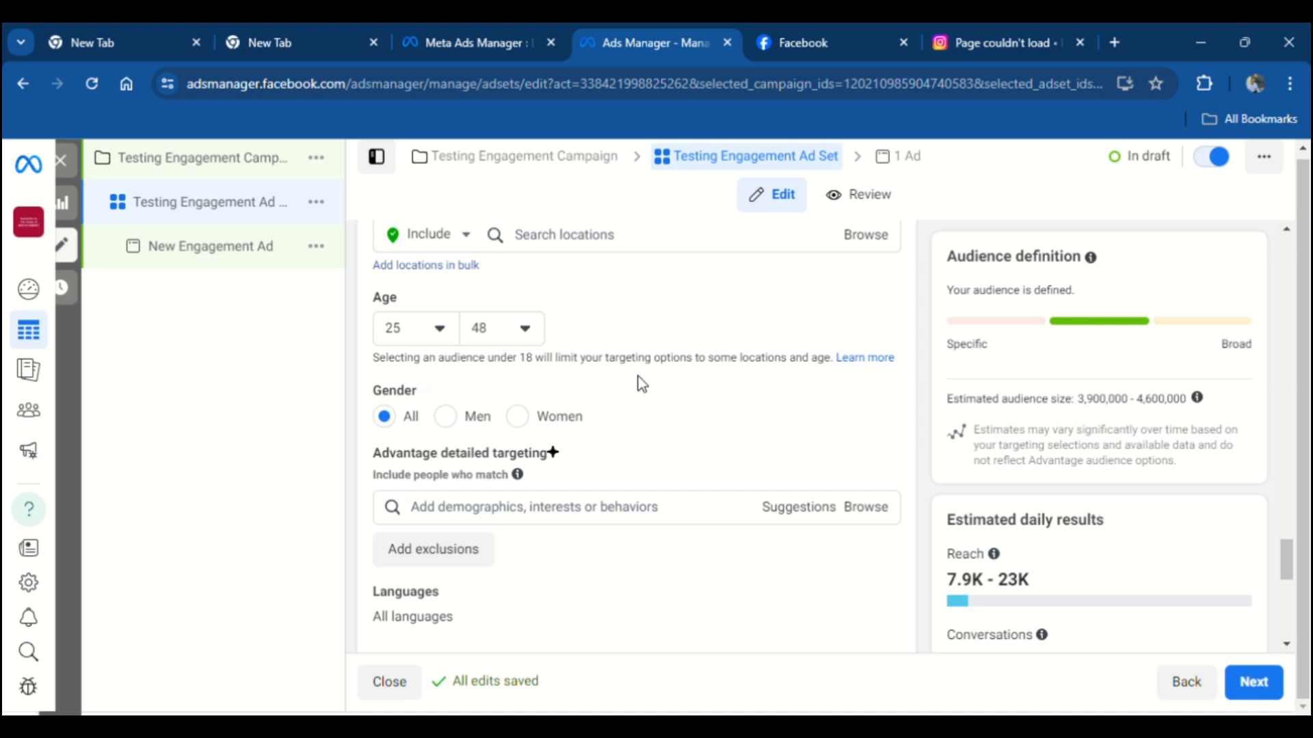
pyautogui.scroll(-6, 650, 410)
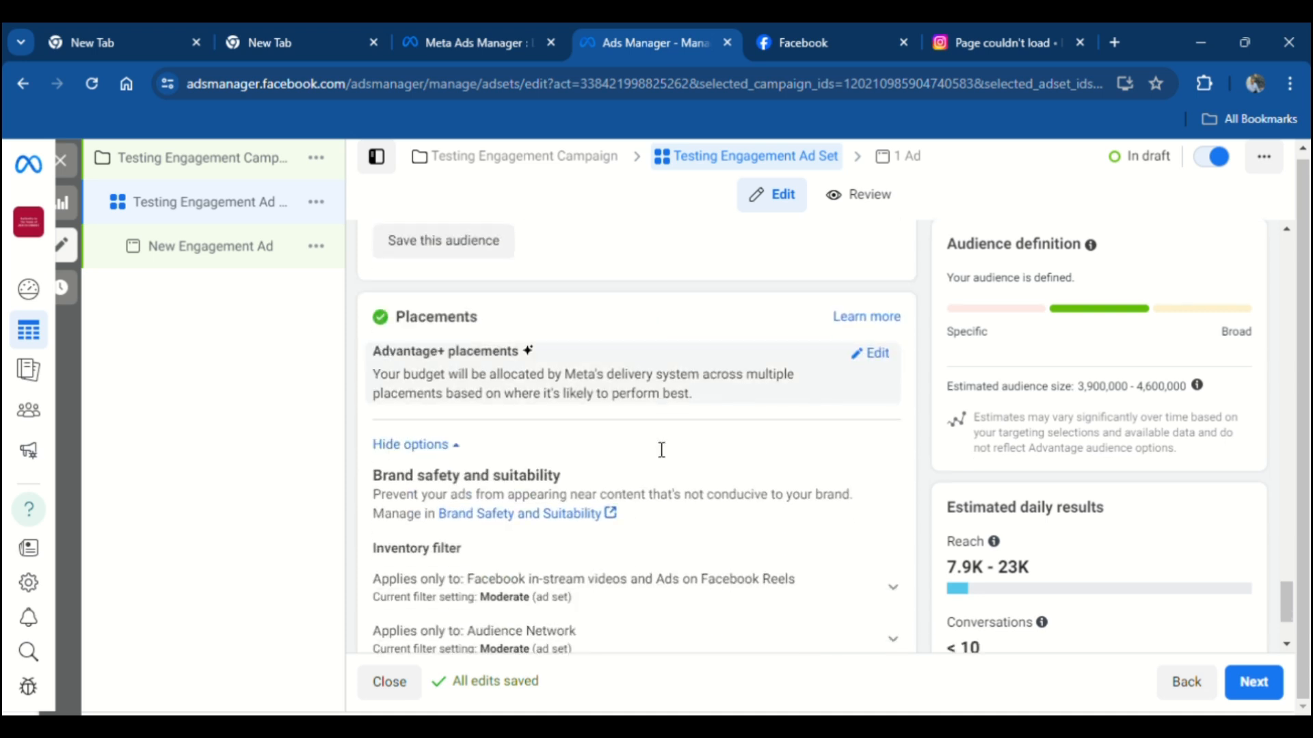
pyautogui.scroll(-2, 661, 450)
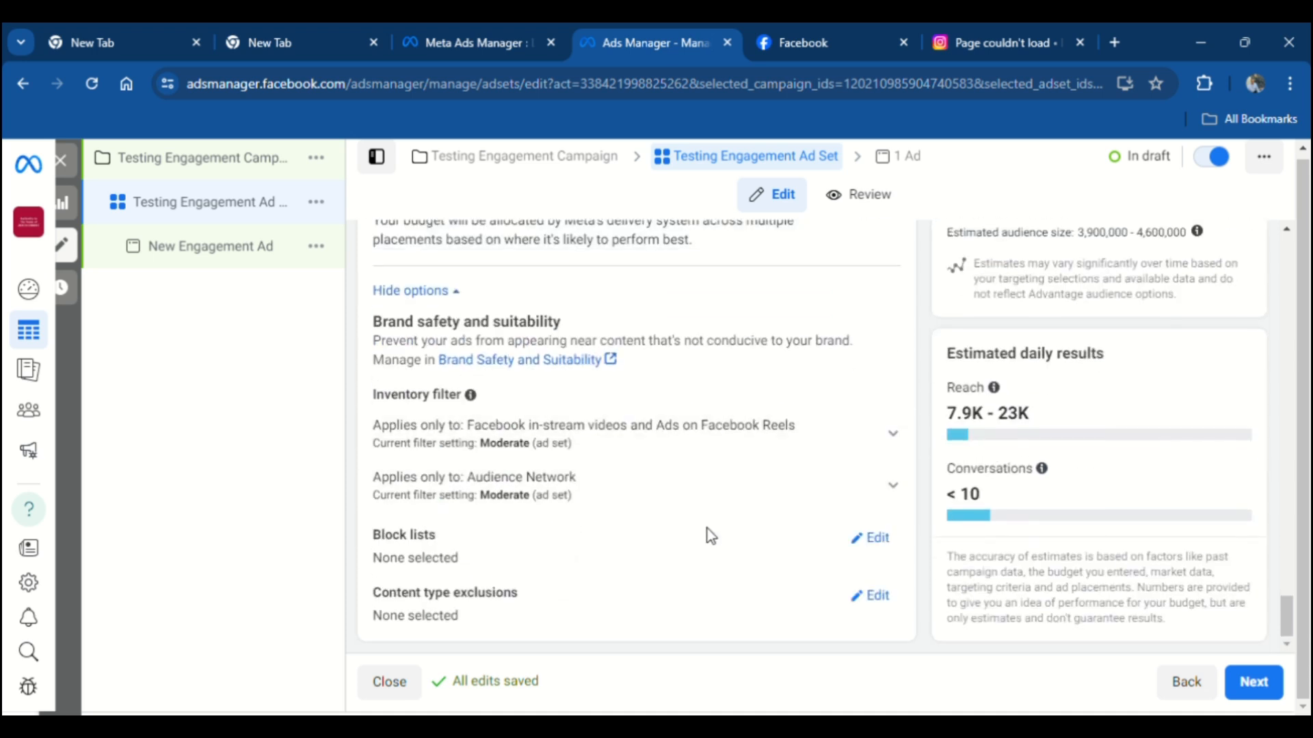
# Proceed to the ad level and rename the ad as Testing Engagement Ad.
pyautogui.click(1251, 684)
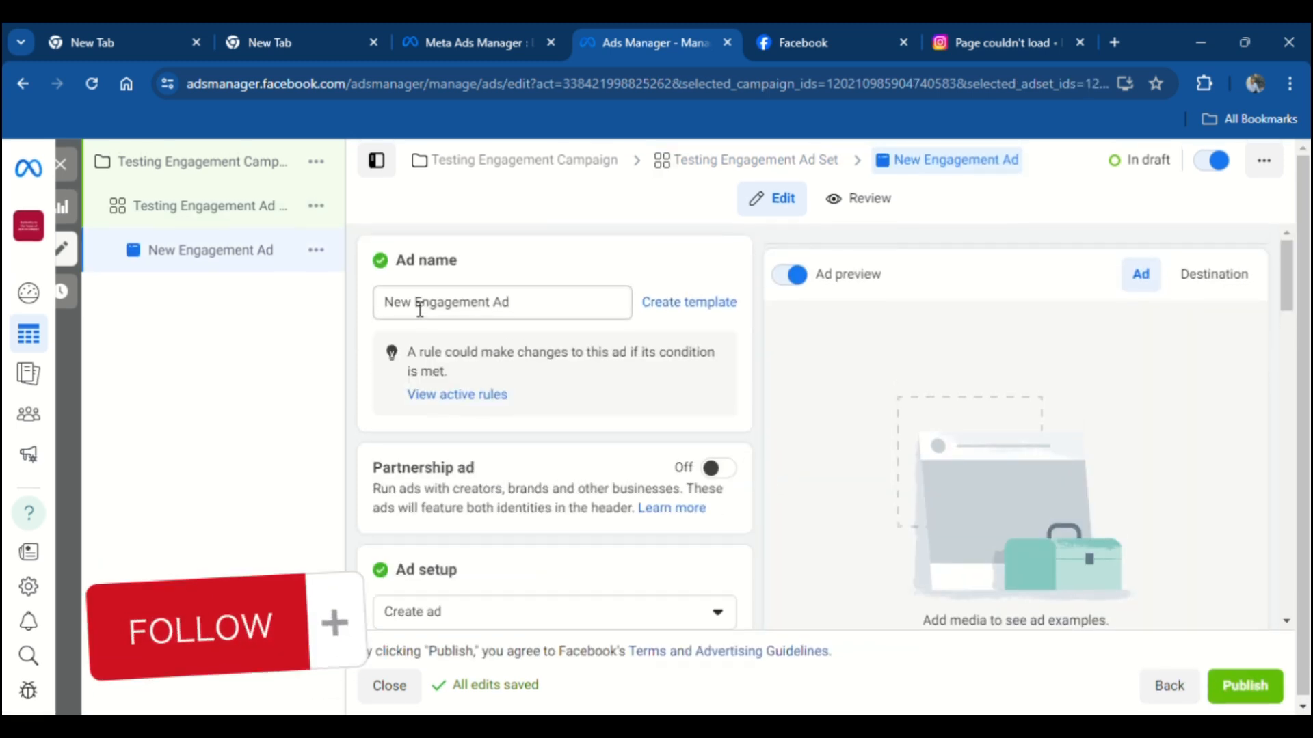
pyautogui.moveTo(411, 304); pyautogui.dragTo(375, 307)
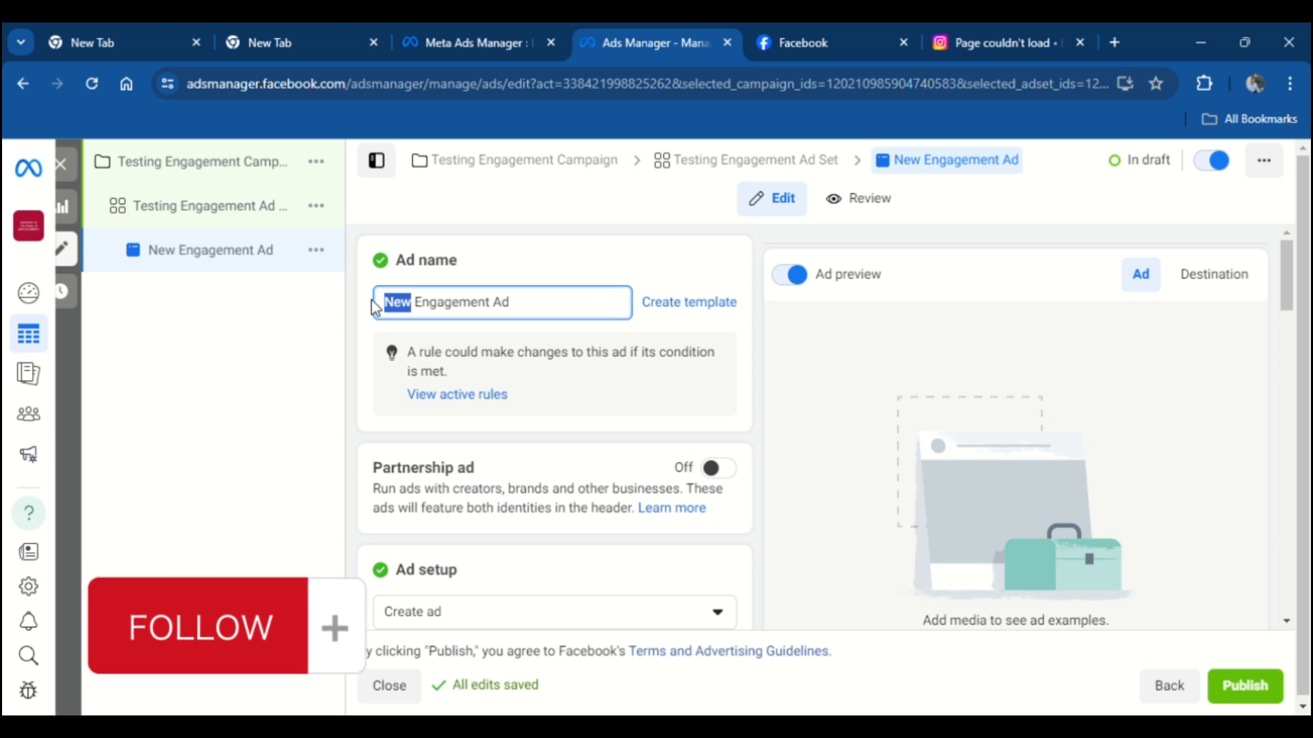
pyautogui.write('Testing')
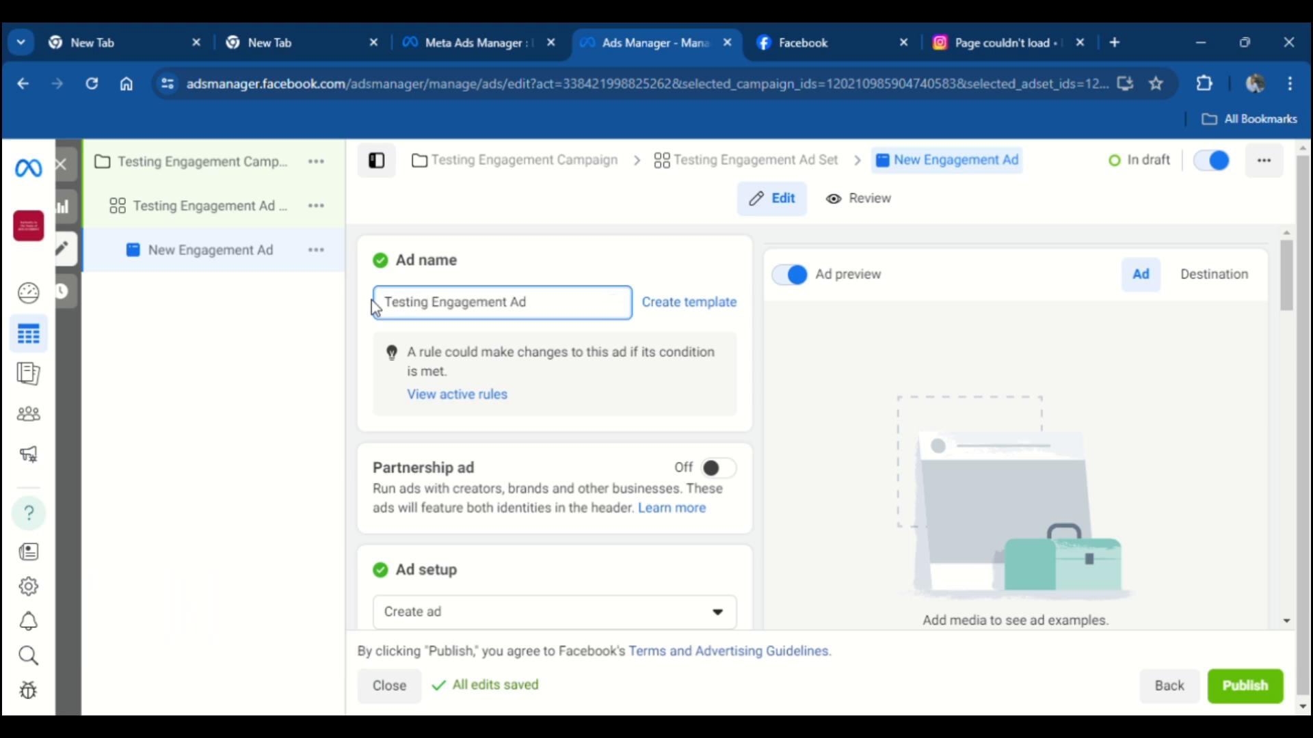
pyautogui.click(524, 250)
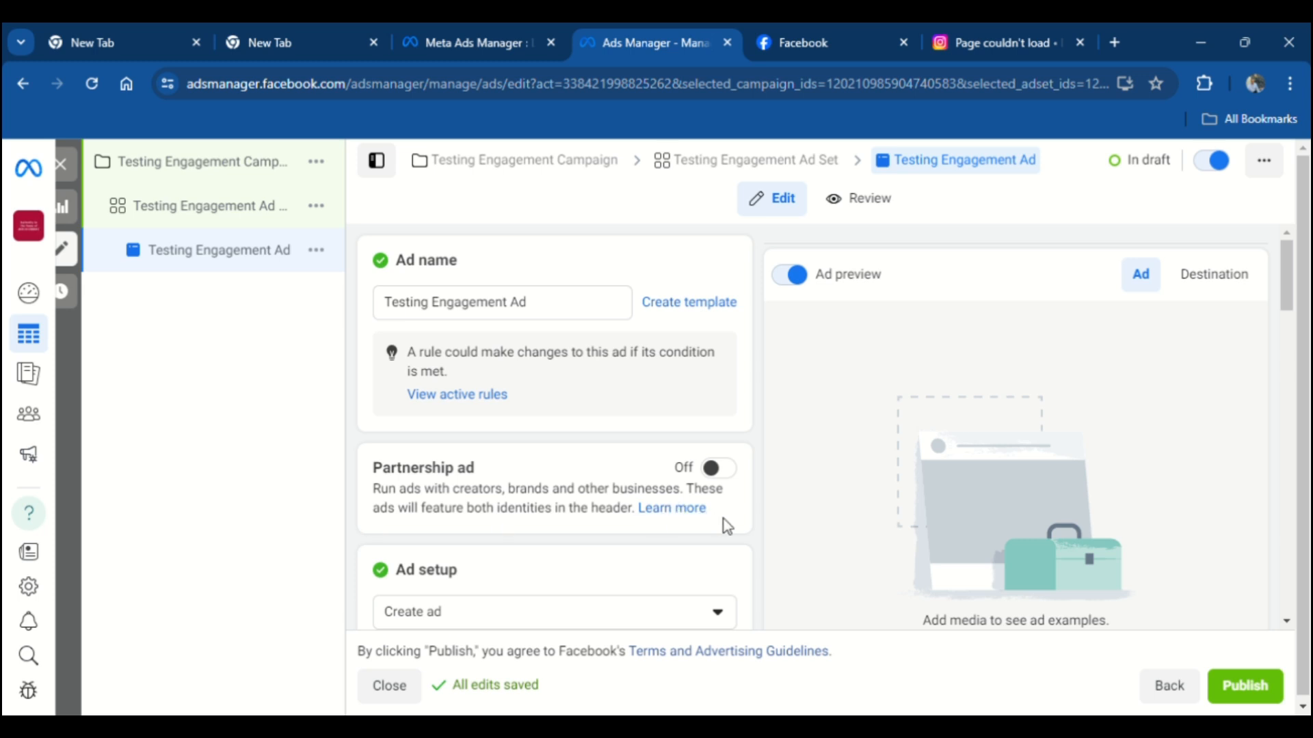
# Try enabling Partnership ad, examine its ad code and first and second identity options, and turn it off again.
pyautogui.click(730, 476)
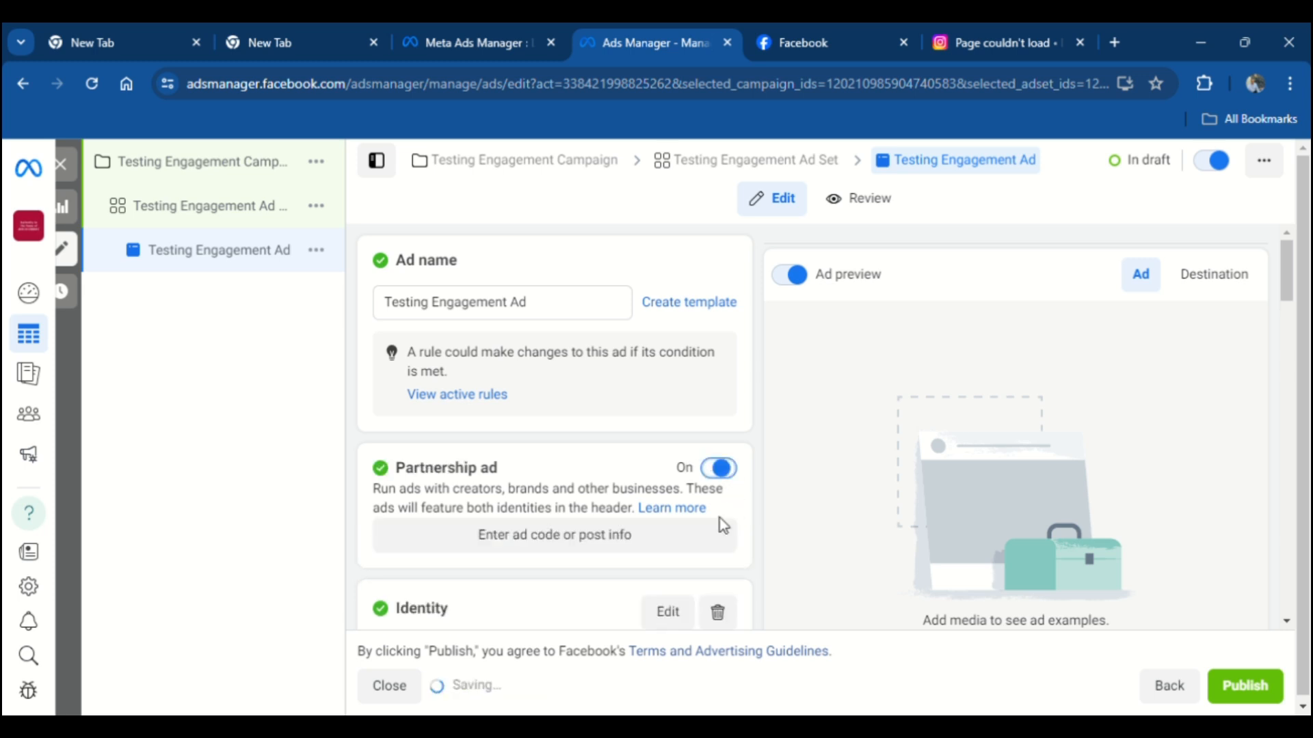
pyautogui.scroll(-1, 523, 437)
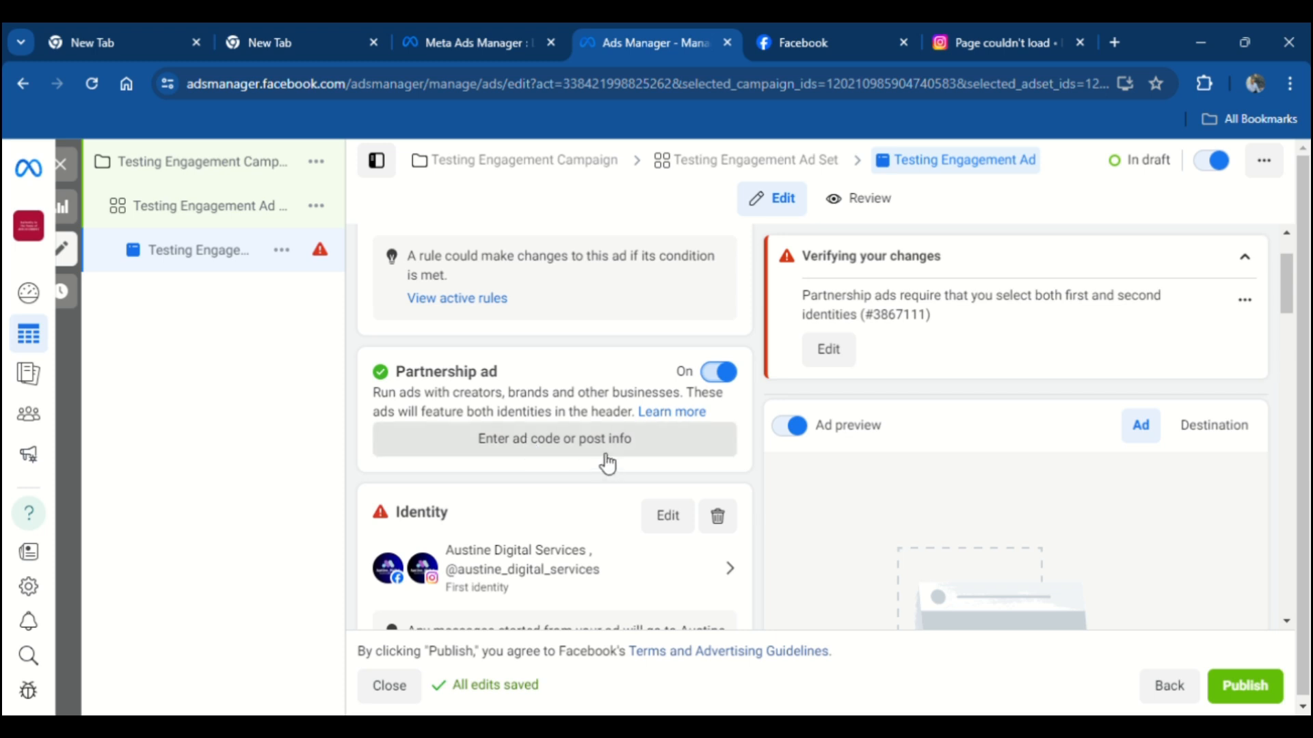
pyautogui.scroll(-1, 602, 464)
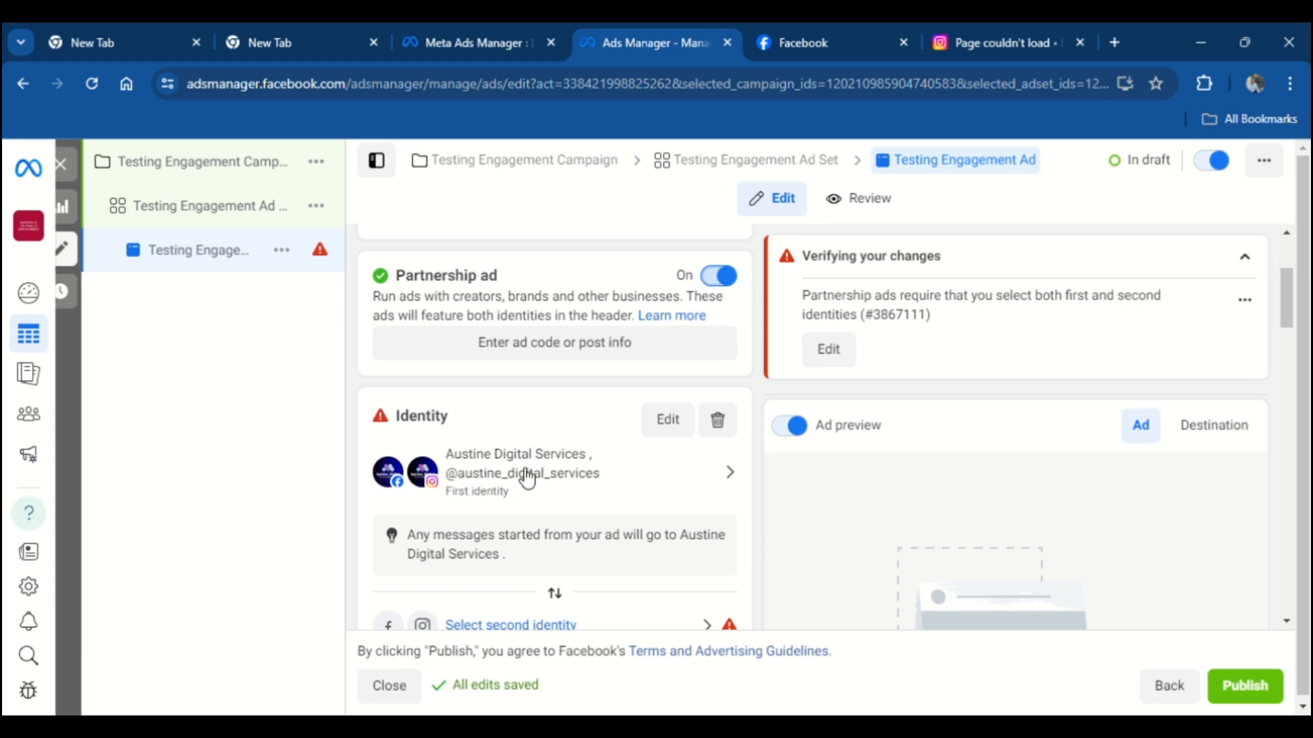
pyautogui.scroll(-4, 618, 492)
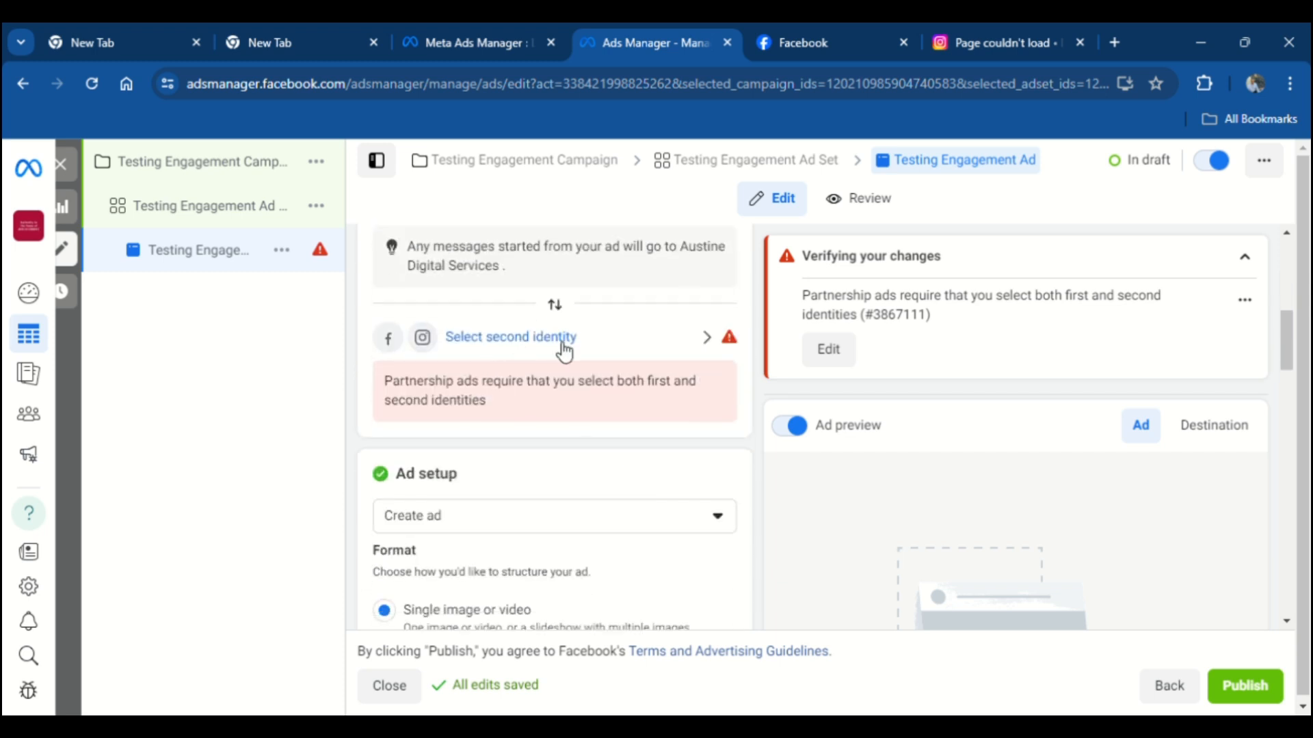
pyautogui.scroll(6, 589, 369)
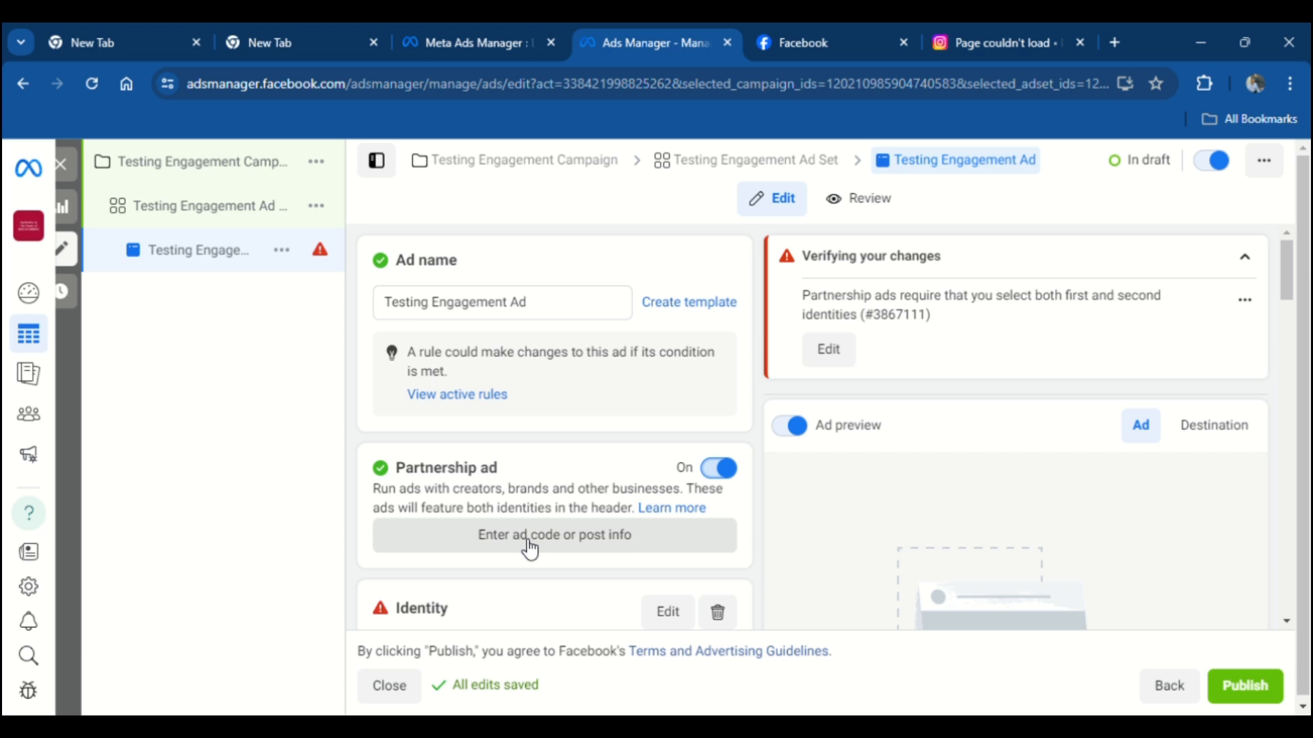
pyautogui.click(726, 470)
# Look over the ad setup and the media types on offer, and set the ad format to Carousel.
pyautogui.scroll(-4, 582, 461)
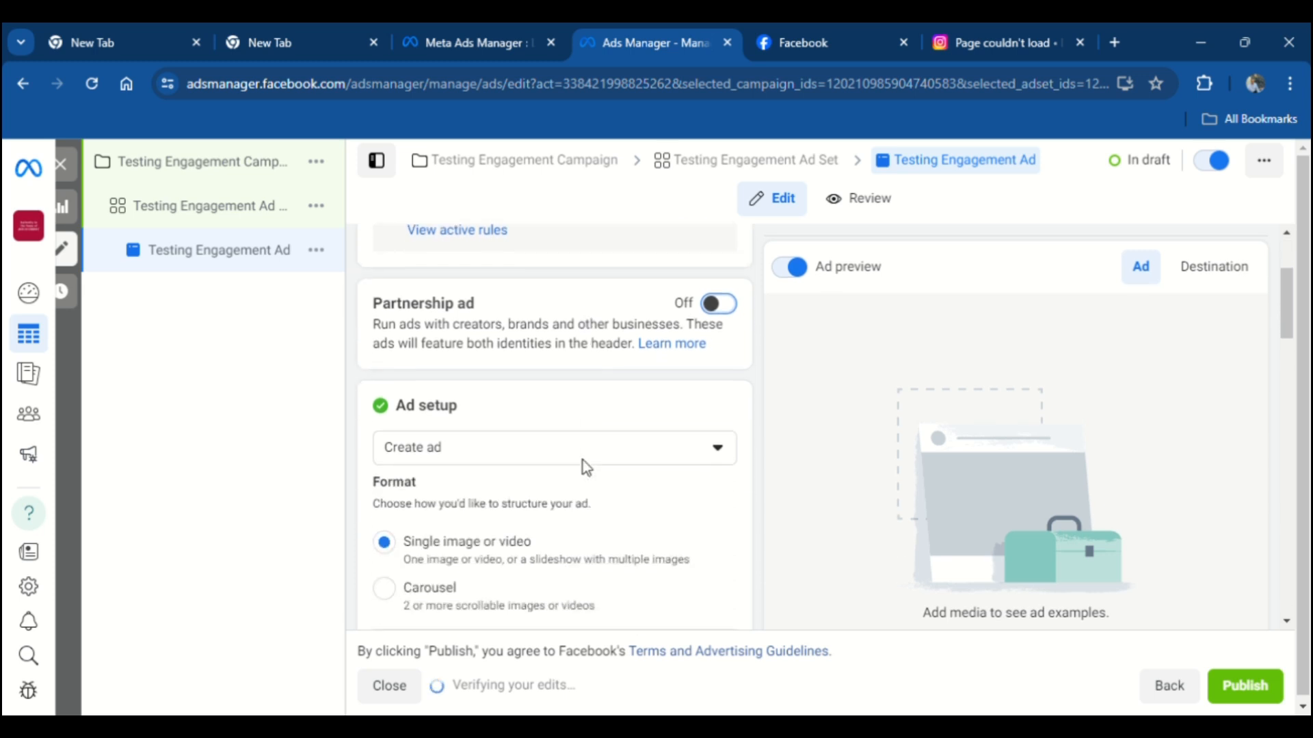
pyautogui.scroll(-2, 530, 448)
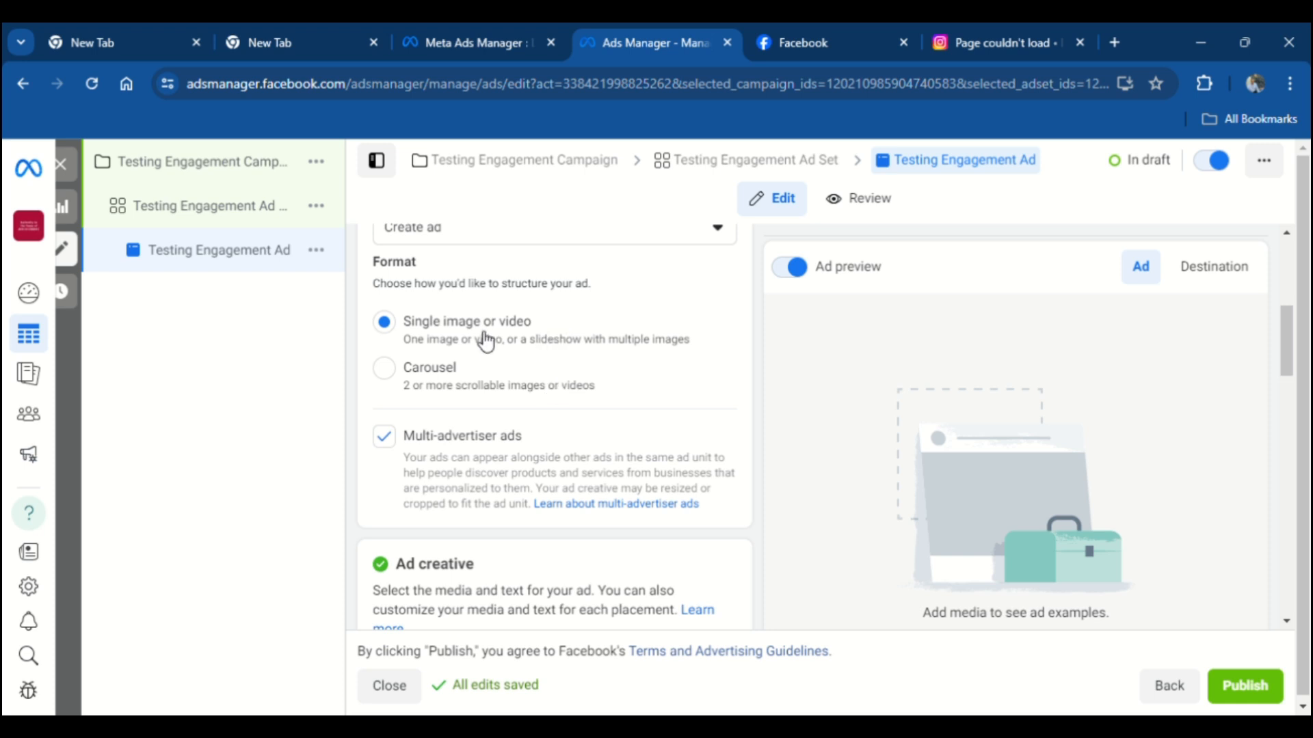
pyautogui.scroll(-4, 471, 437)
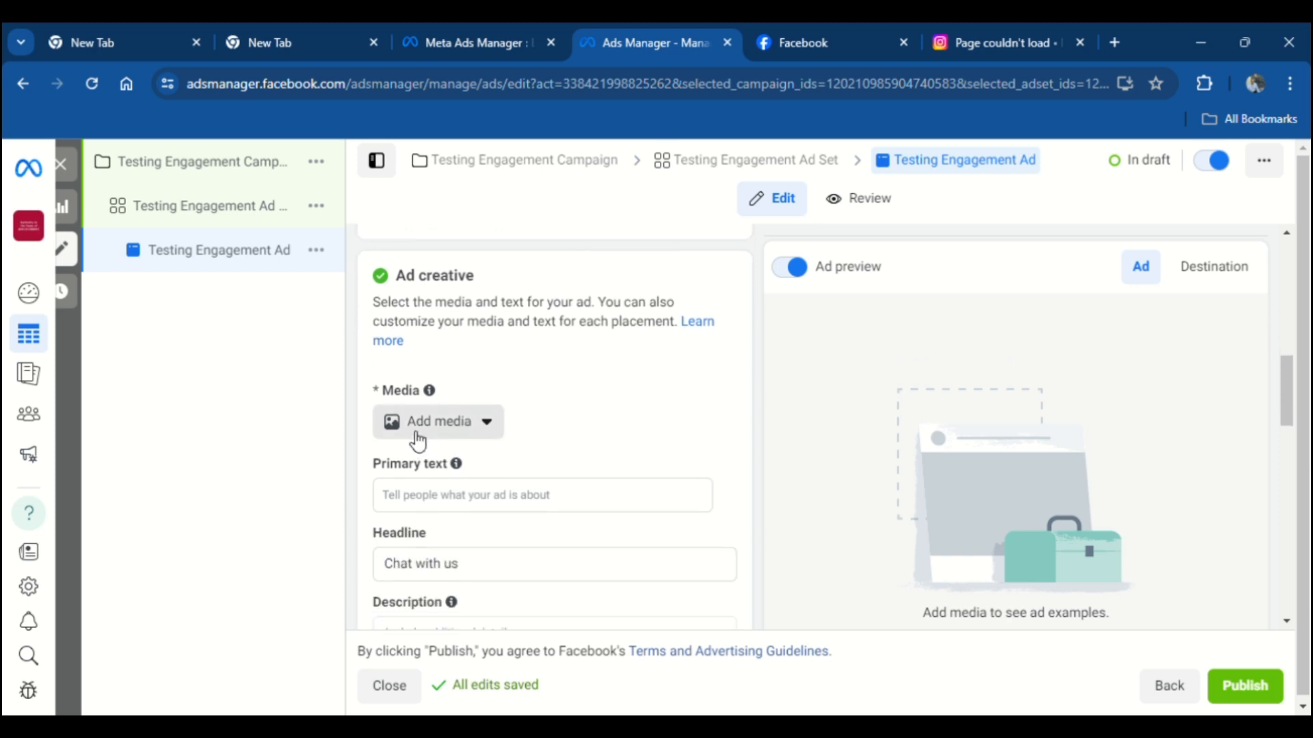
pyautogui.scroll(1, 506, 427)
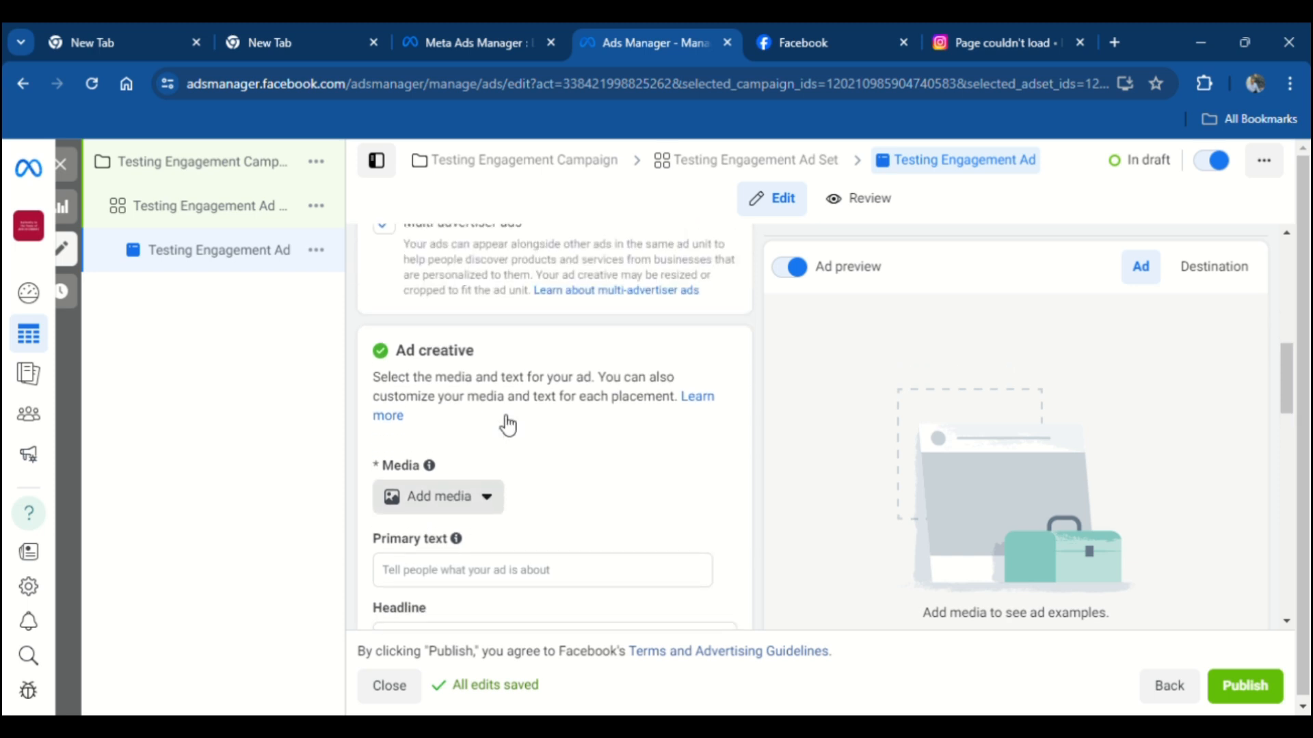
pyautogui.scroll(-1, 507, 426)
pyautogui.click(488, 424)
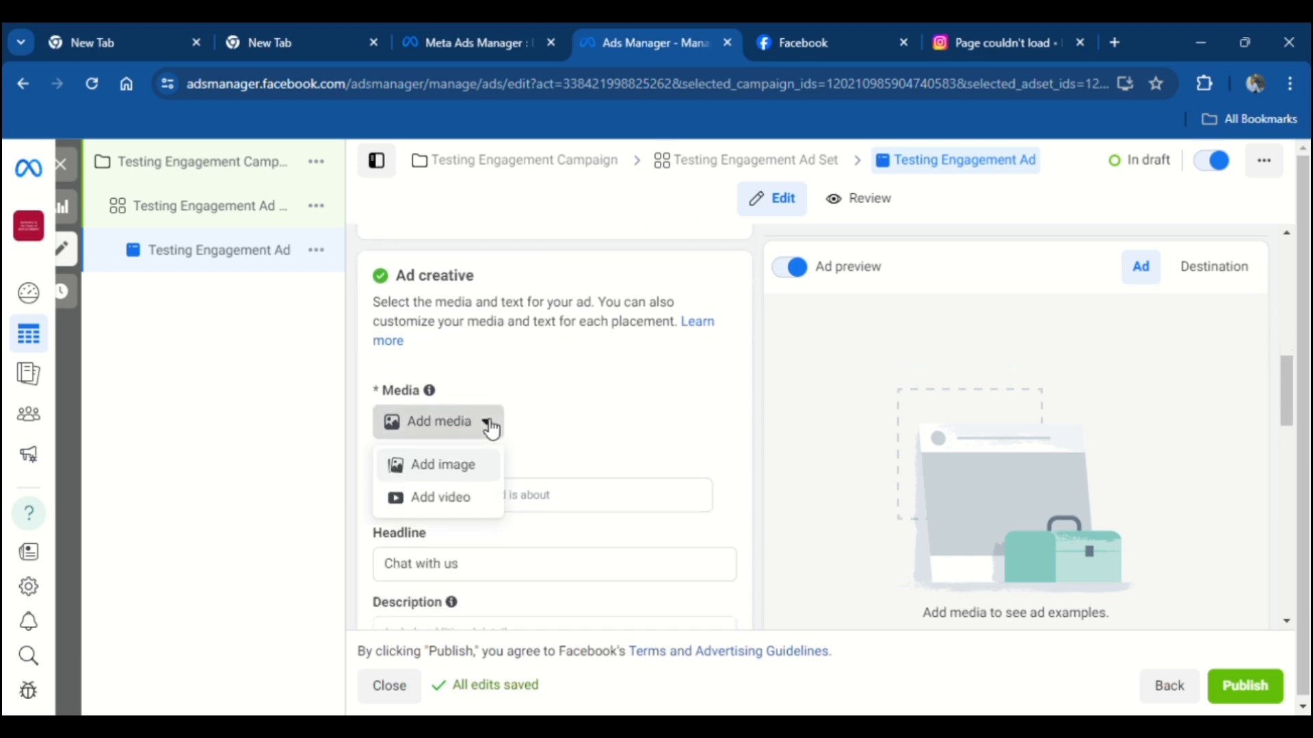
pyautogui.click(404, 526)
pyautogui.scroll(4, 615, 372)
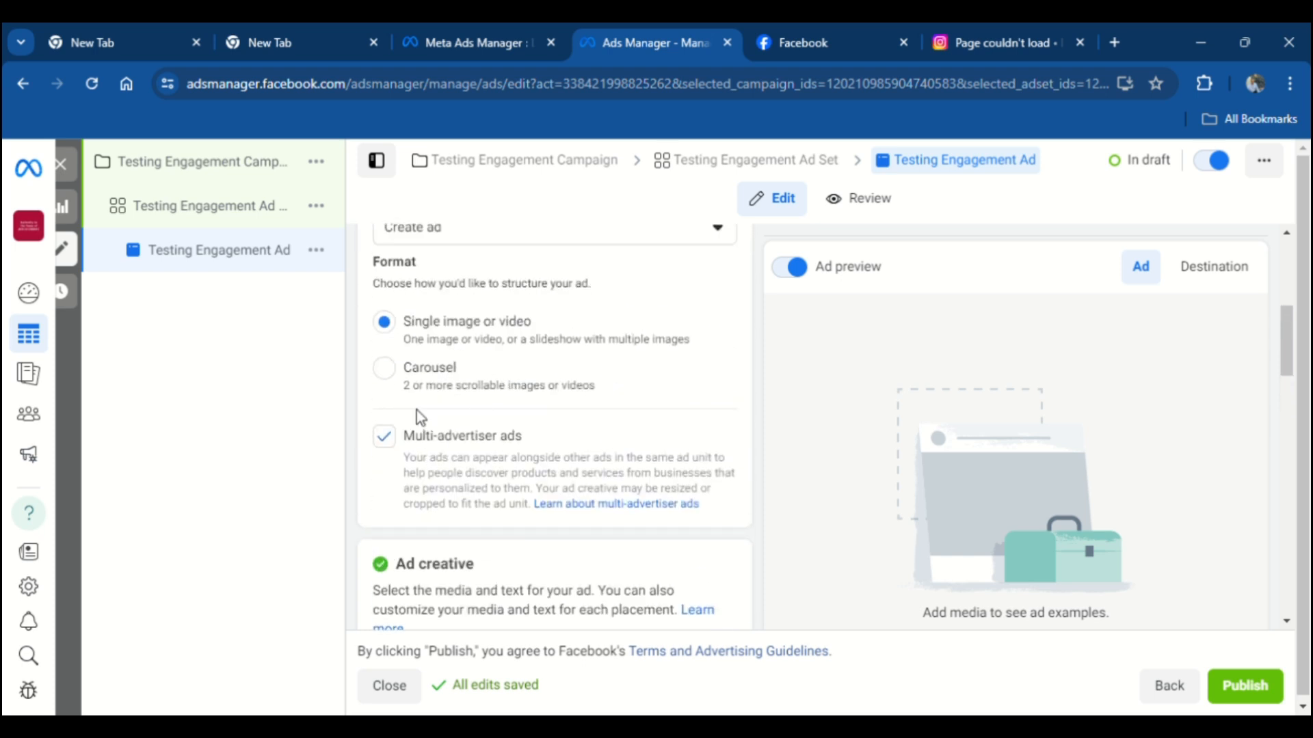
pyautogui.click(417, 380)
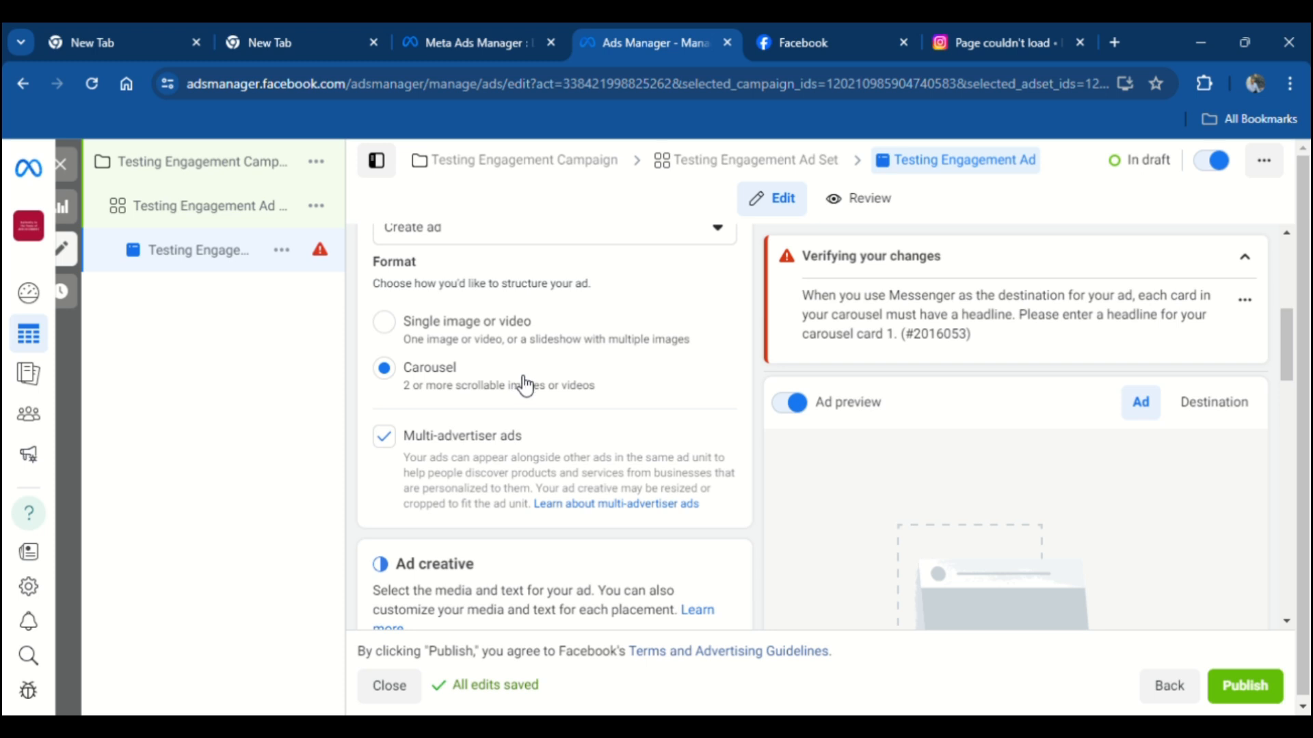
# Add three image cards to the carousel from the account images: photo.jpg_105, the photo.jpg showing a group of people, and Research.jpg.
pyautogui.scroll(-6, 523, 383)
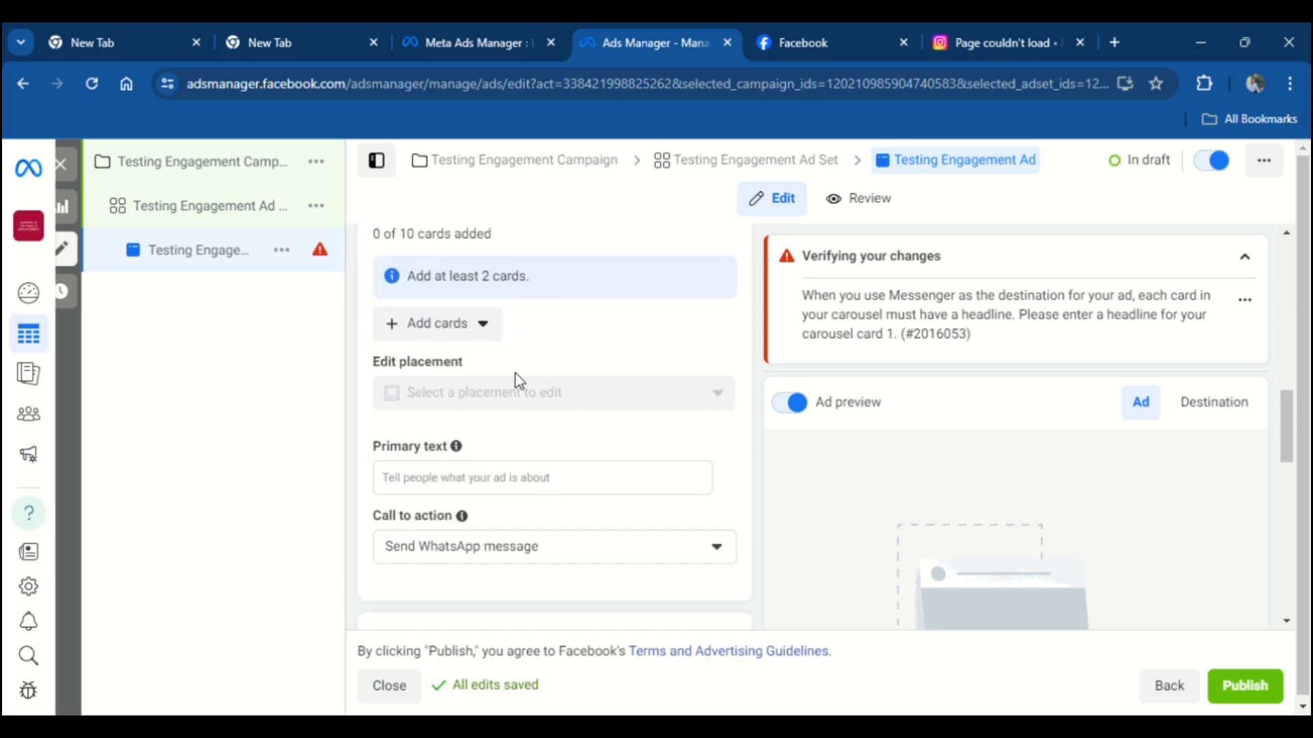
pyautogui.scroll(-1, 515, 372)
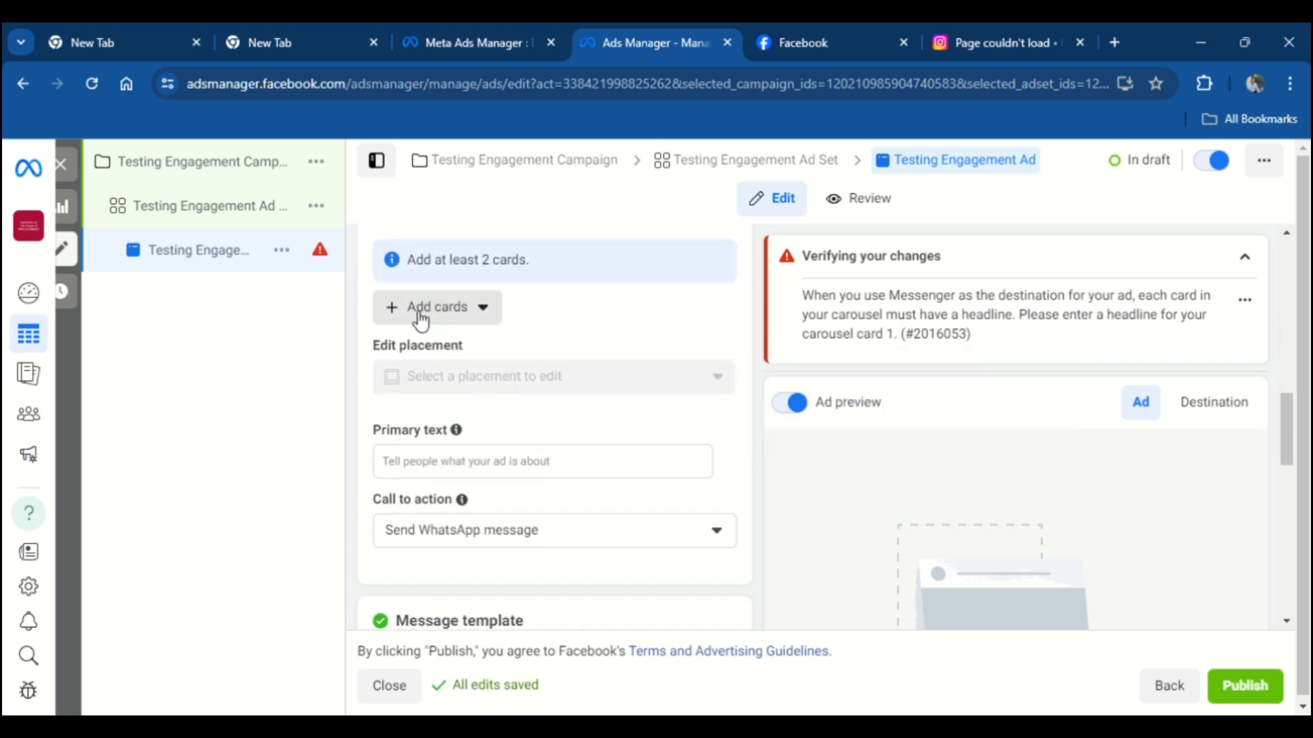
pyautogui.click(457, 316)
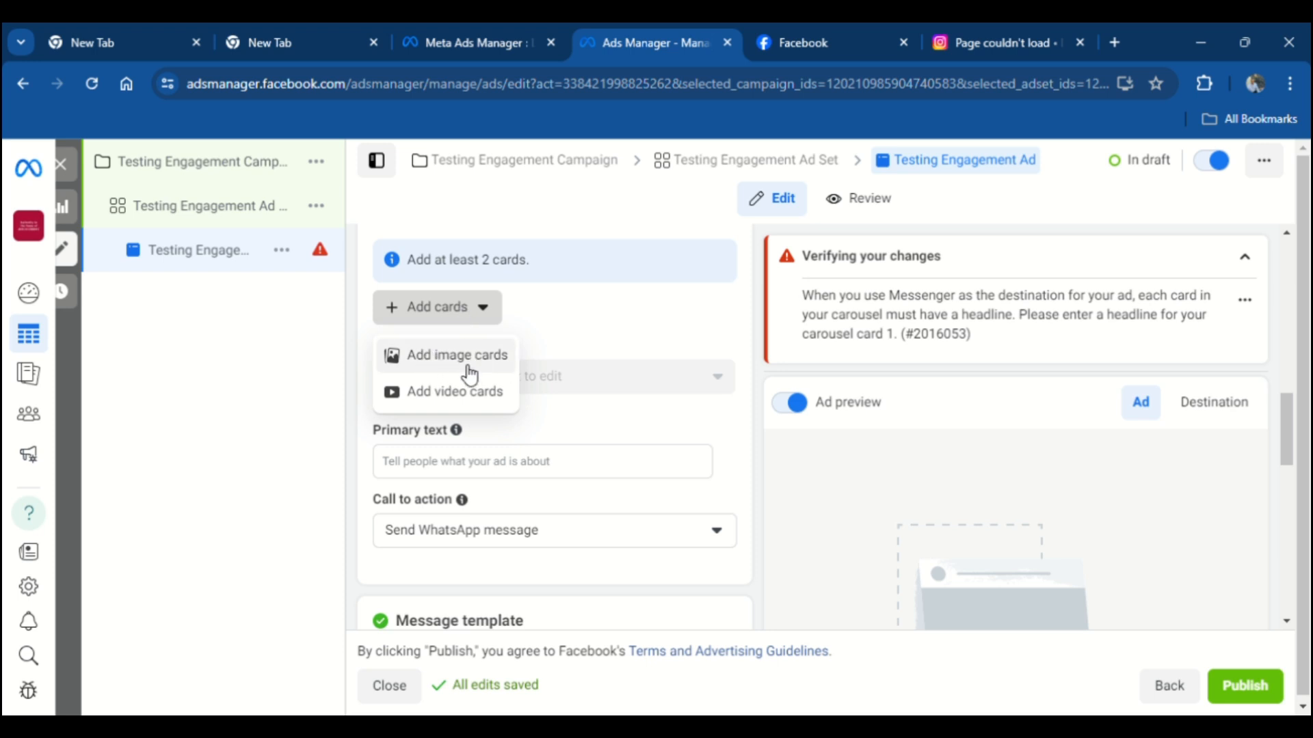
pyautogui.click(425, 370)
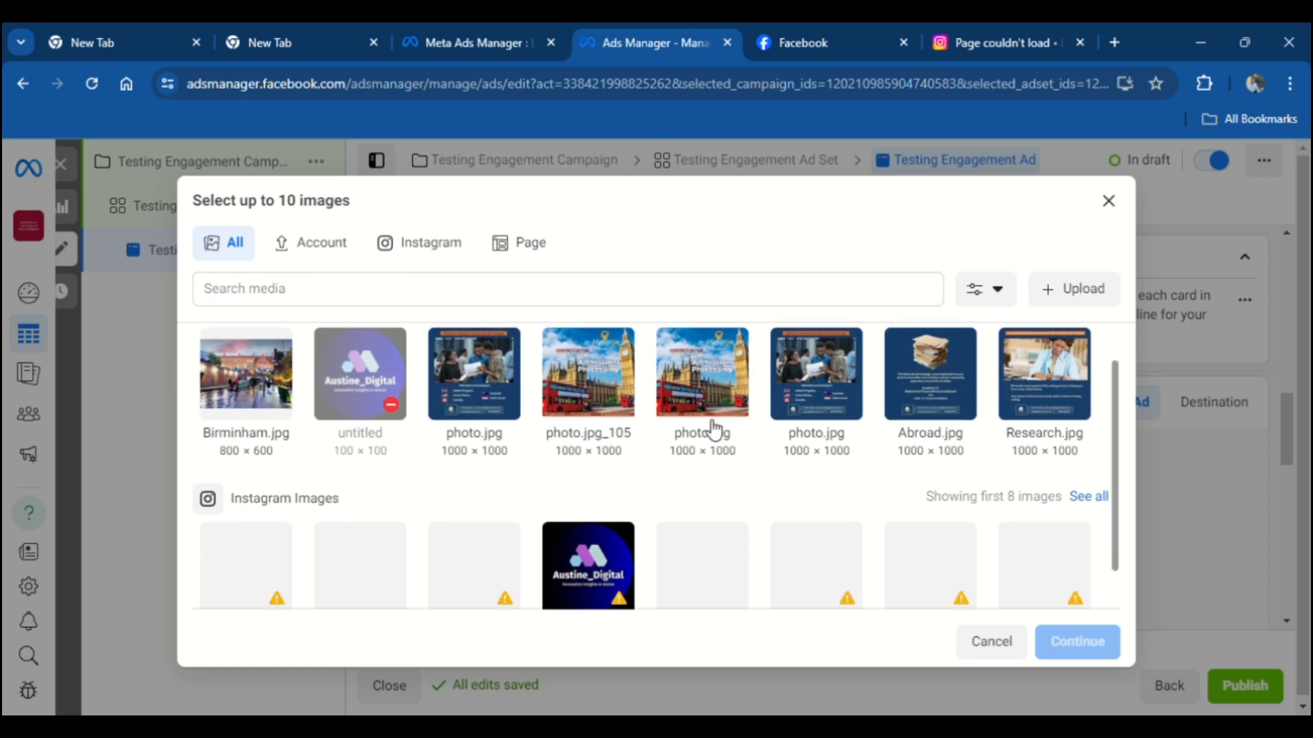
pyautogui.scroll(-2, 684, 431)
pyautogui.scroll(2, 687, 467)
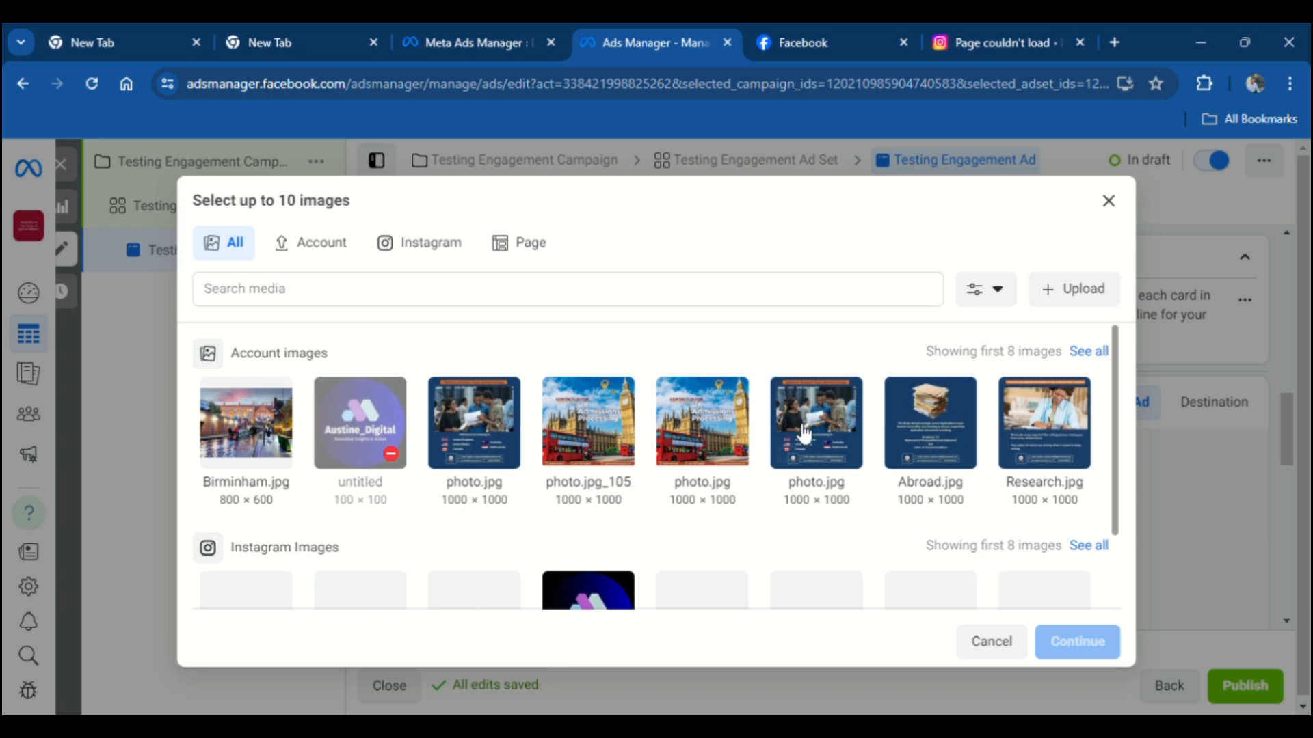
pyautogui.click(586, 436)
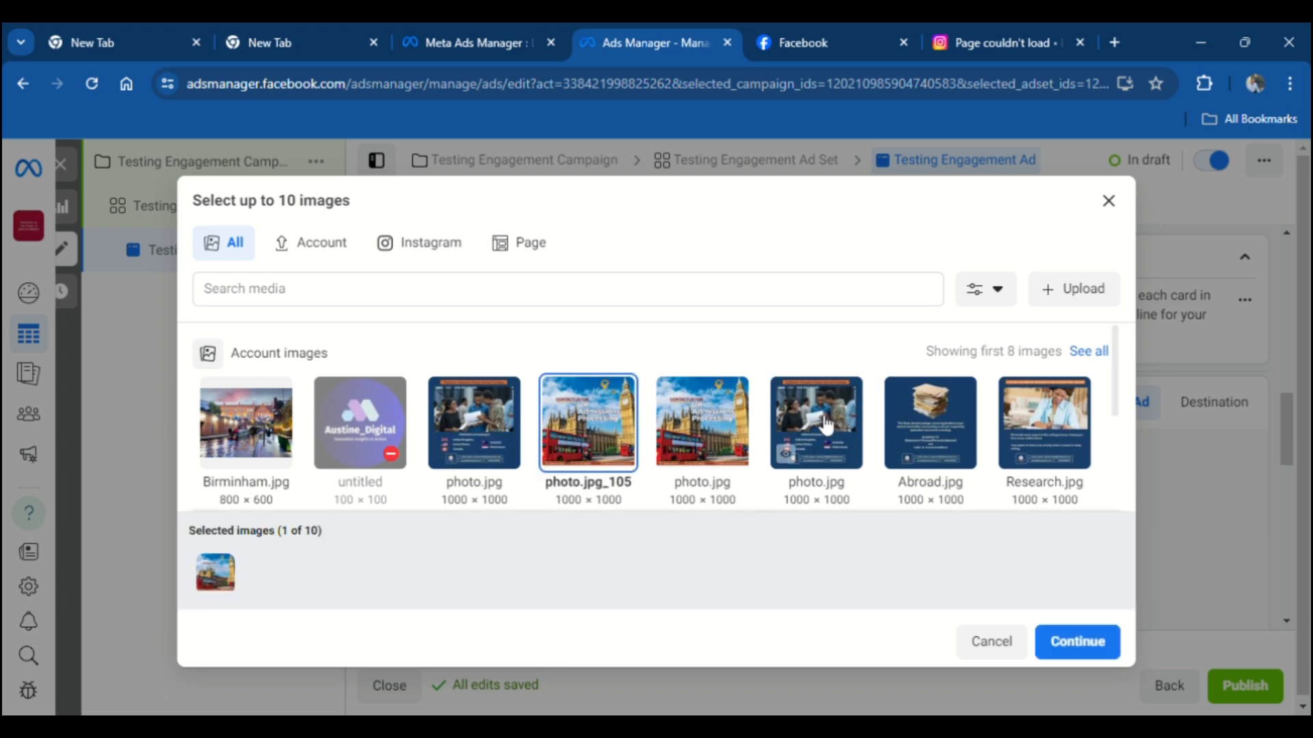
pyautogui.click(785, 453)
pyautogui.click(1016, 454)
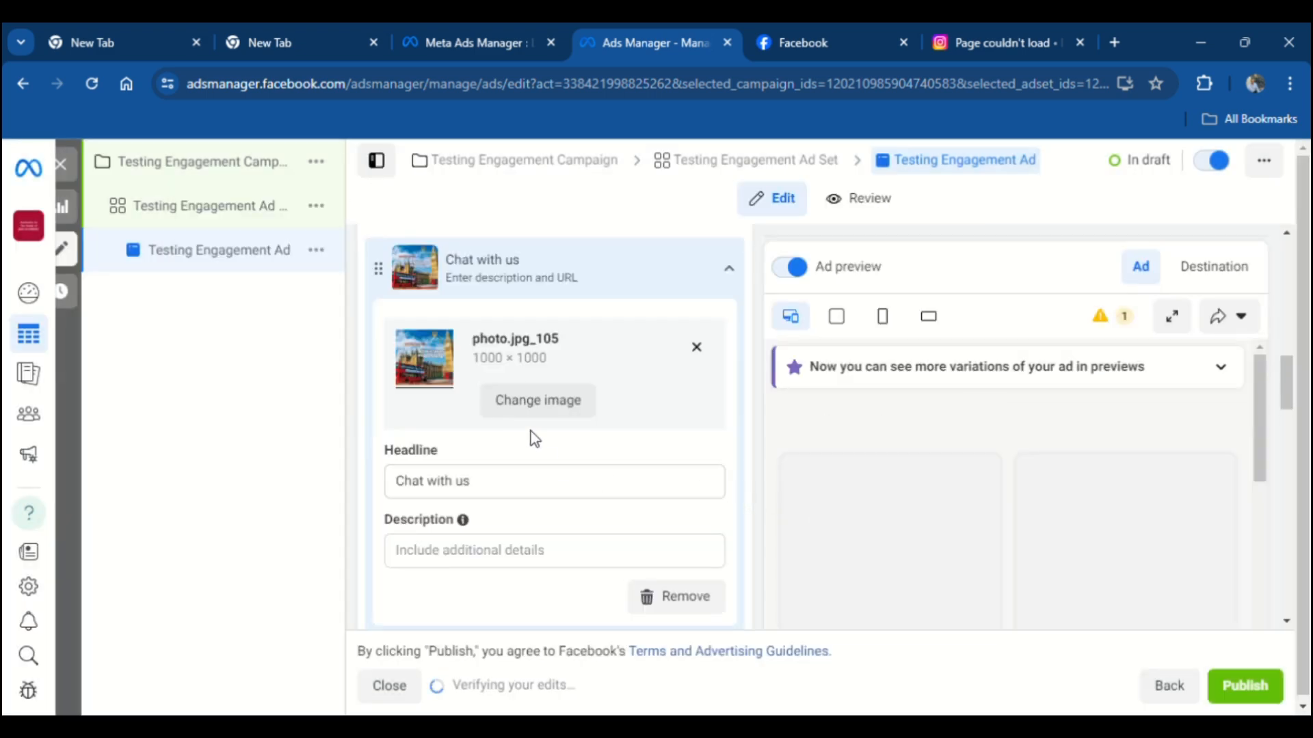
# Review the carousel's primary text, call to action, Advantage+ creative and message template settings.
pyautogui.scroll(-8, 517, 409)
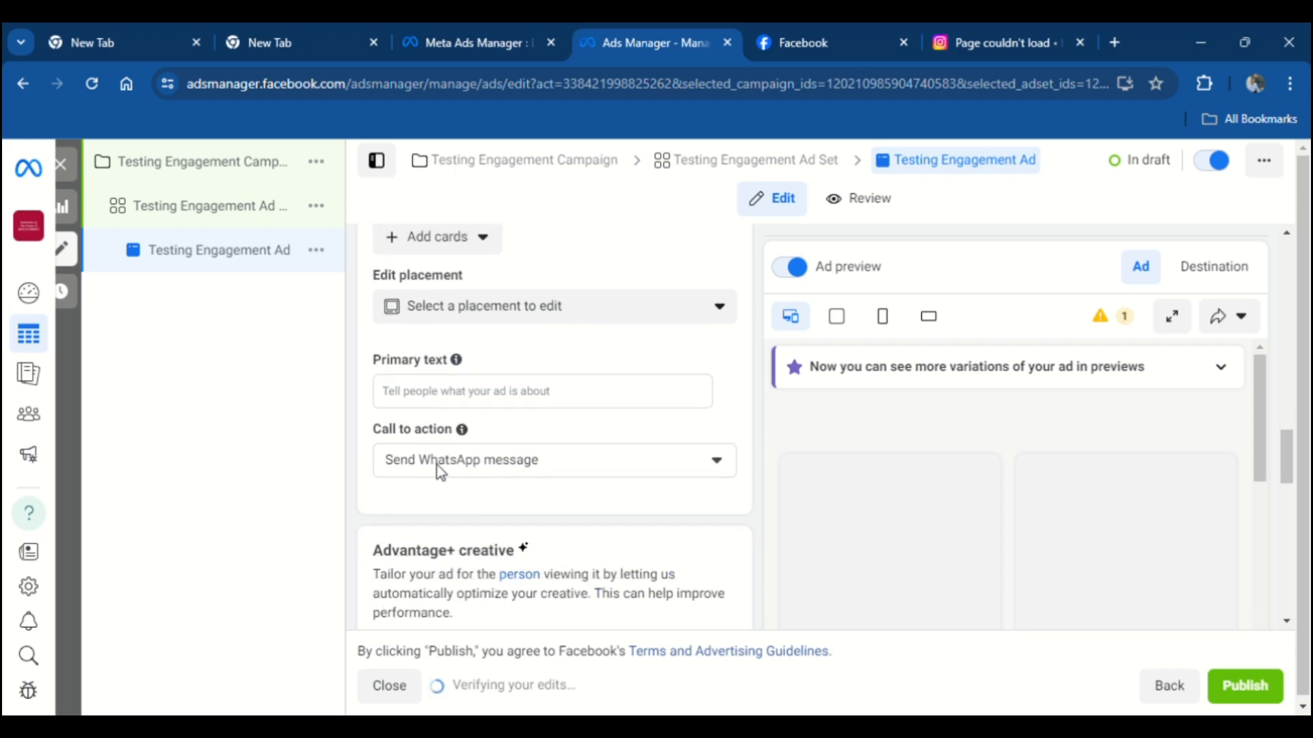
pyautogui.scroll(-6, 437, 464)
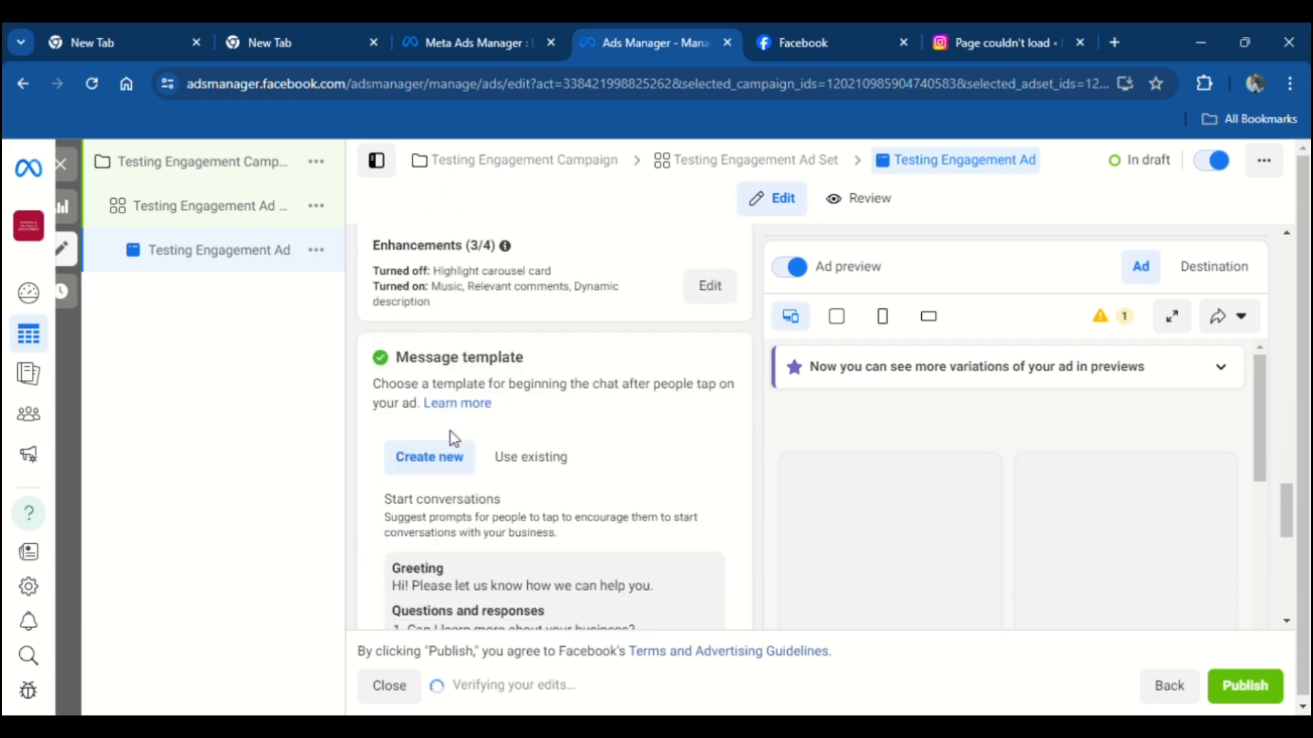
pyautogui.scroll(-4, 452, 438)
pyautogui.scroll(9, 455, 438)
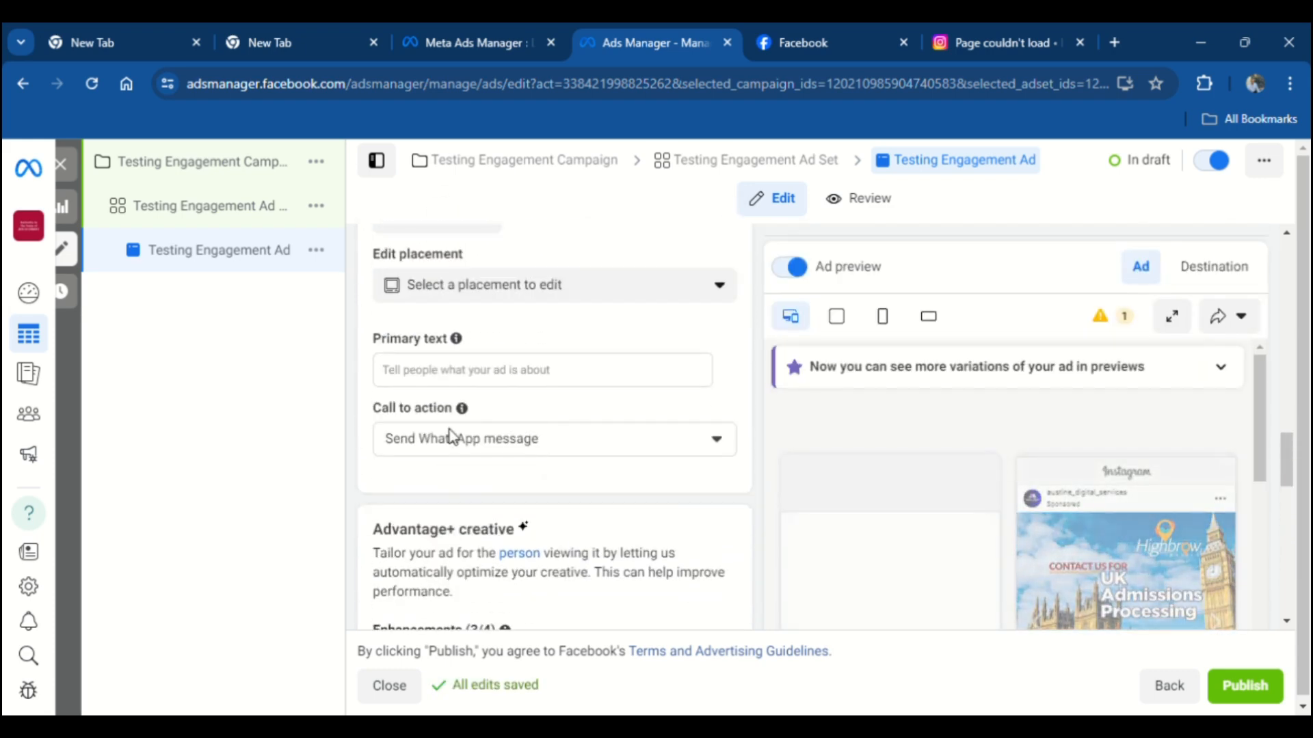
pyautogui.scroll(3, 454, 424)
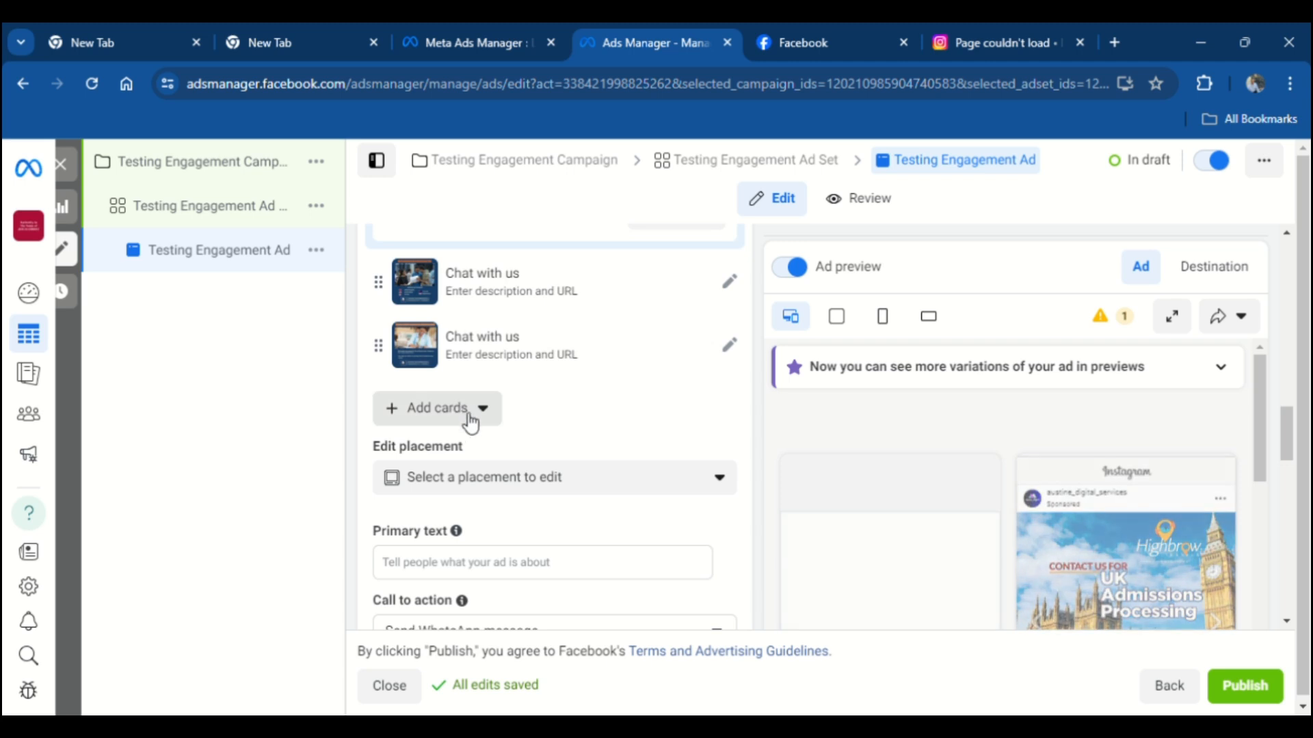
# Examine the account videos and the upload option for video cards, and leave without adding any.
pyautogui.click(471, 410)
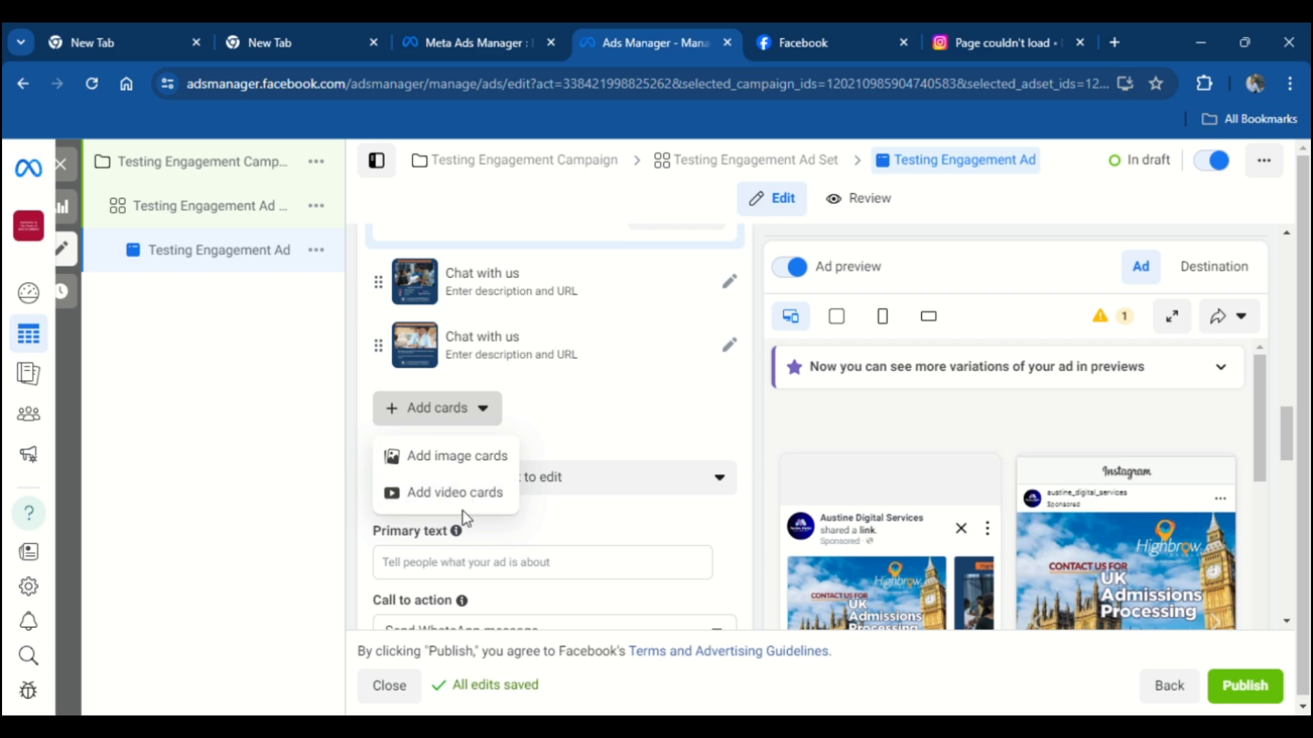
pyautogui.click(469, 502)
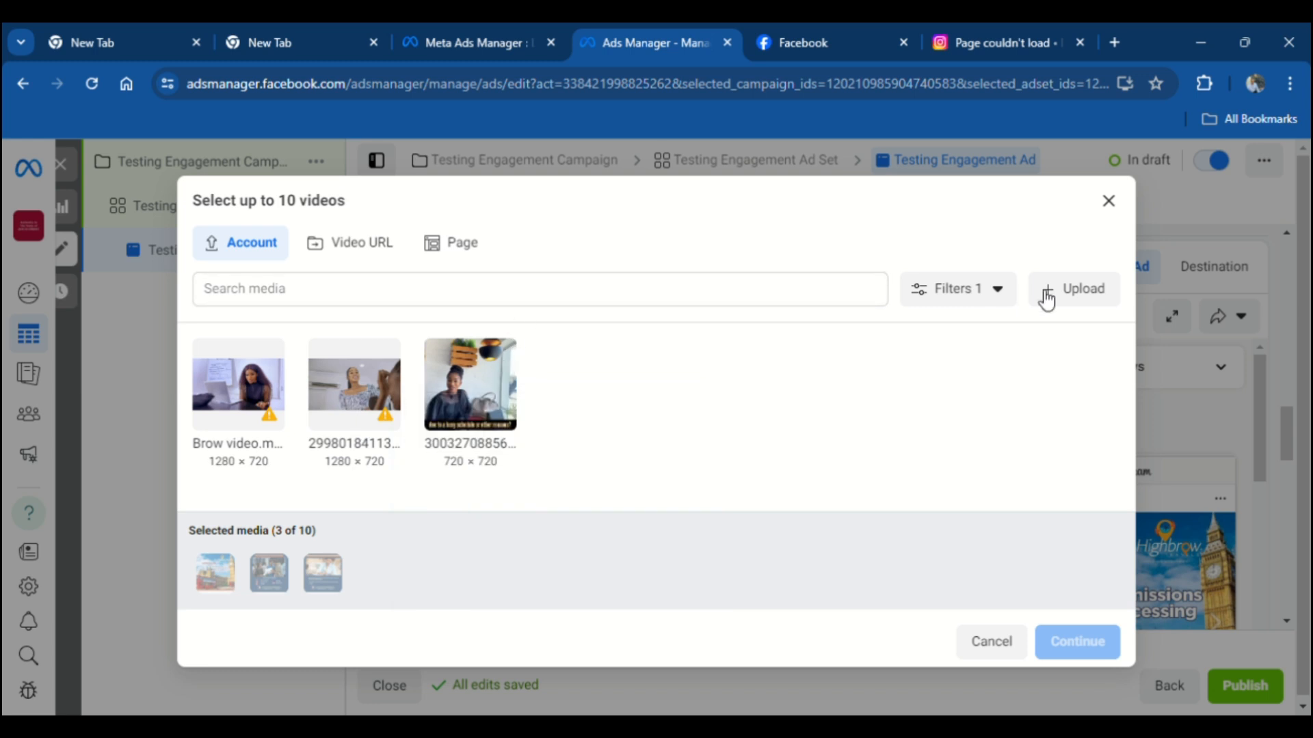
pyautogui.click(1085, 297)
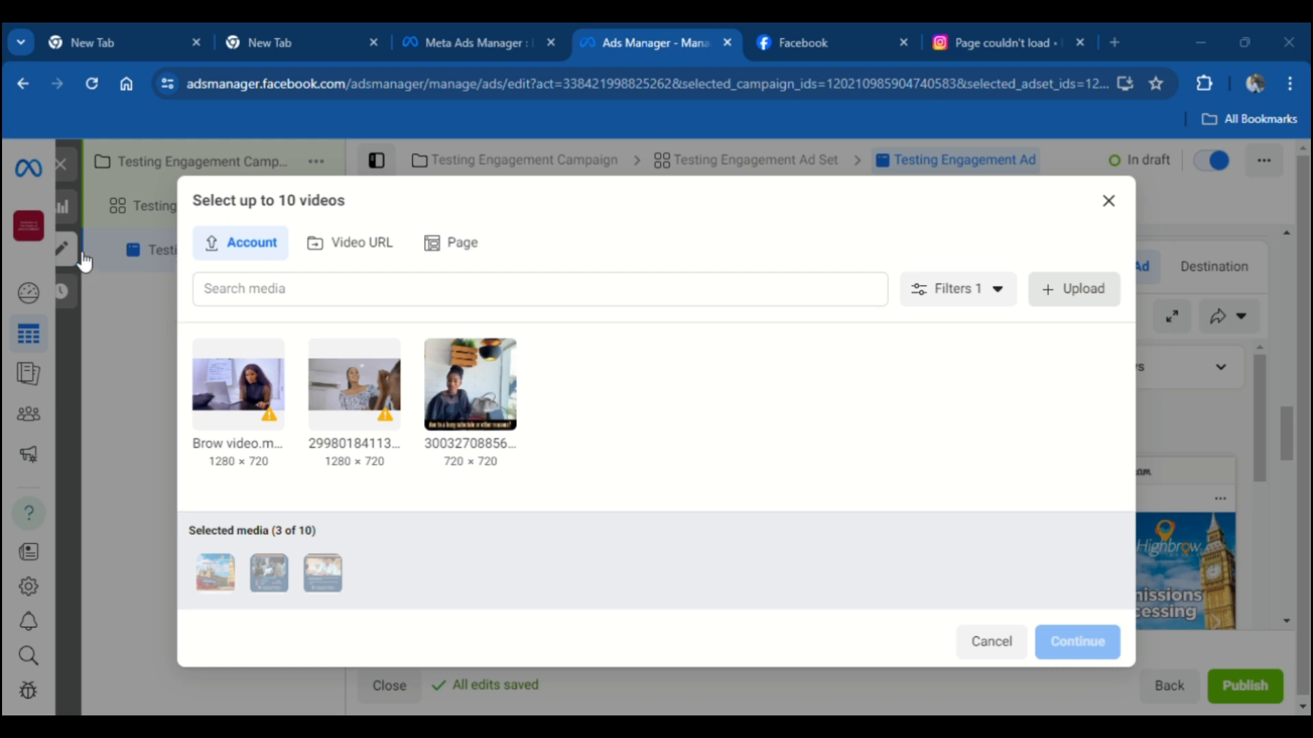
pyautogui.click(849, 459)
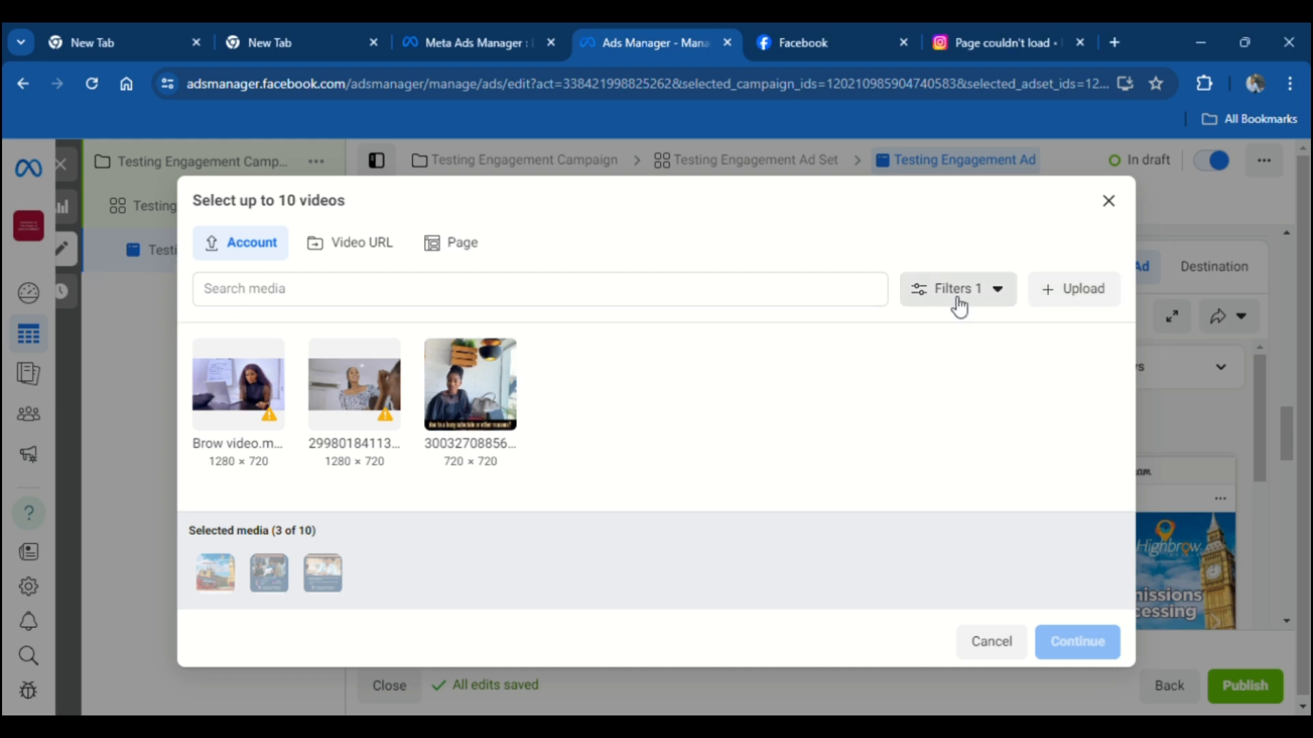
pyautogui.click(978, 658)
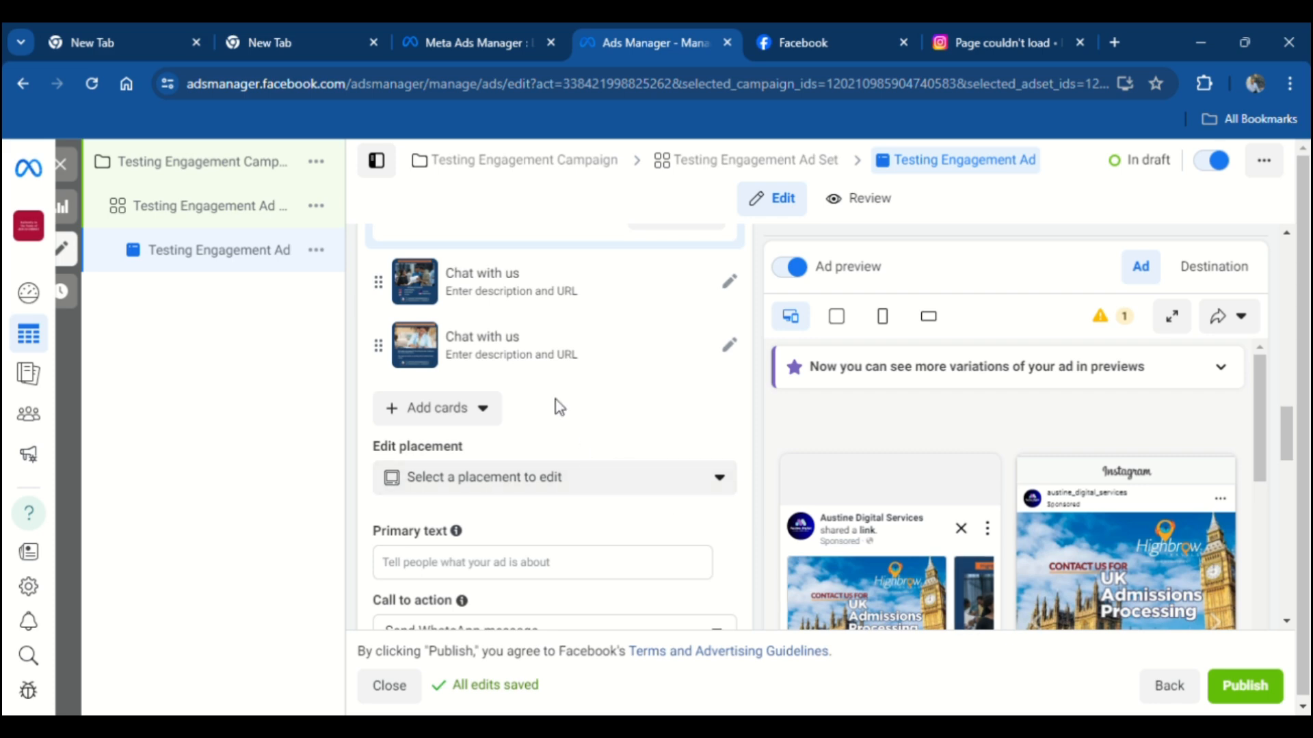
# Recheck the ad's setup, Carousel format and added carousel cards, ending at the first card.
pyautogui.scroll(-3, 551, 396)
pyautogui.scroll(5, 551, 396)
pyautogui.scroll(5, 551, 397)
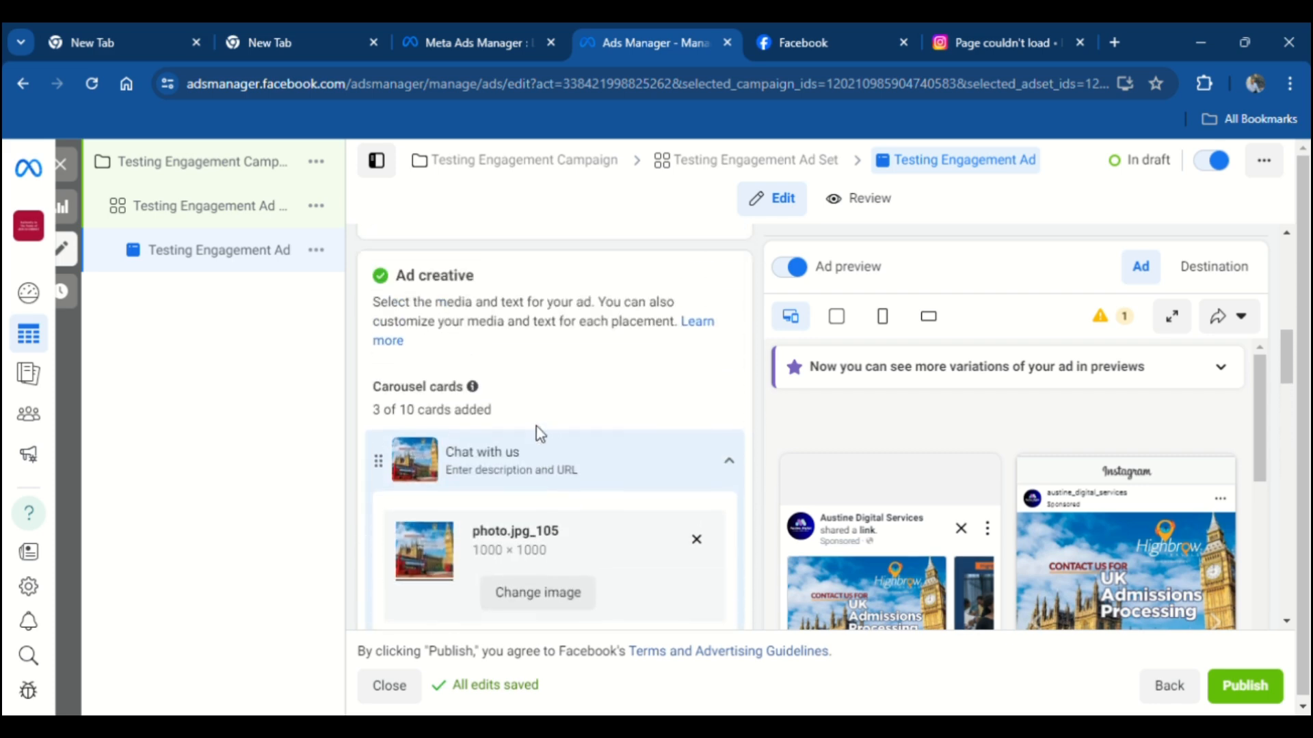
pyautogui.scroll(-4, 536, 425)
pyautogui.scroll(4, 505, 432)
pyautogui.scroll(5, 505, 432)
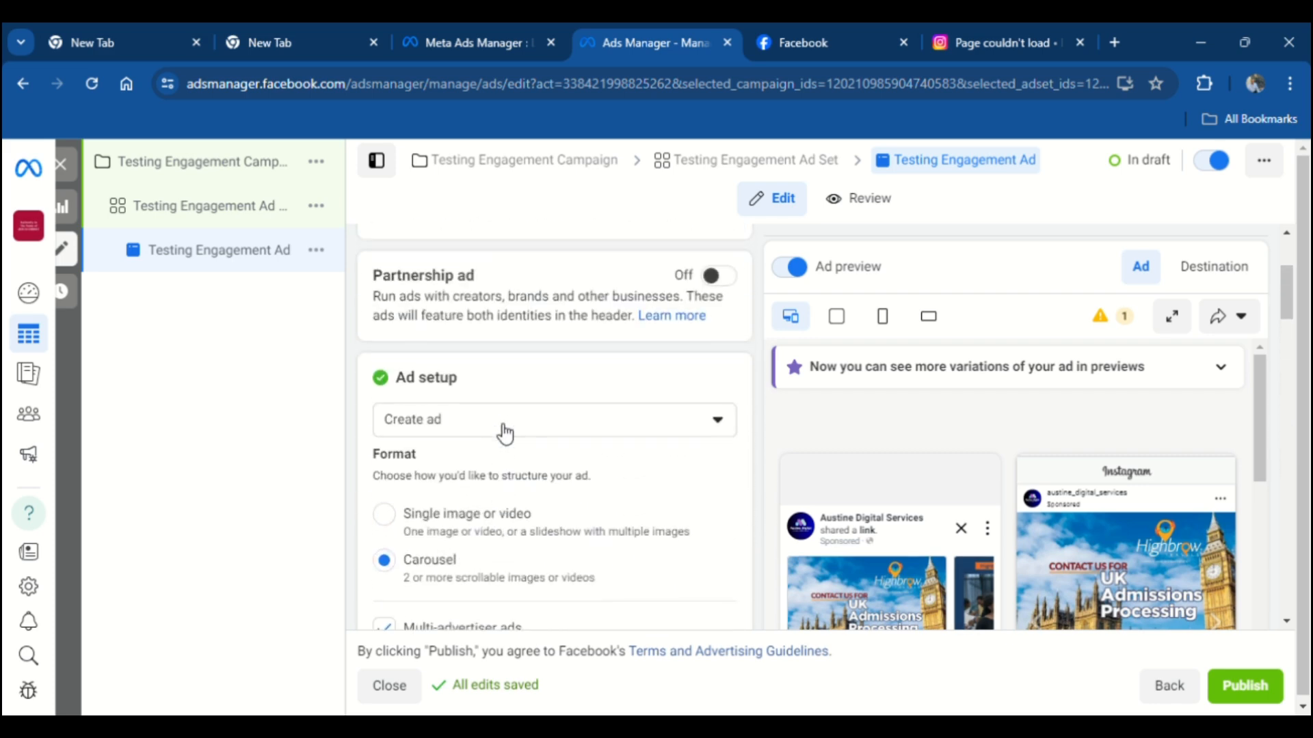
pyautogui.scroll(-2, 503, 431)
pyautogui.scroll(-8, 504, 430)
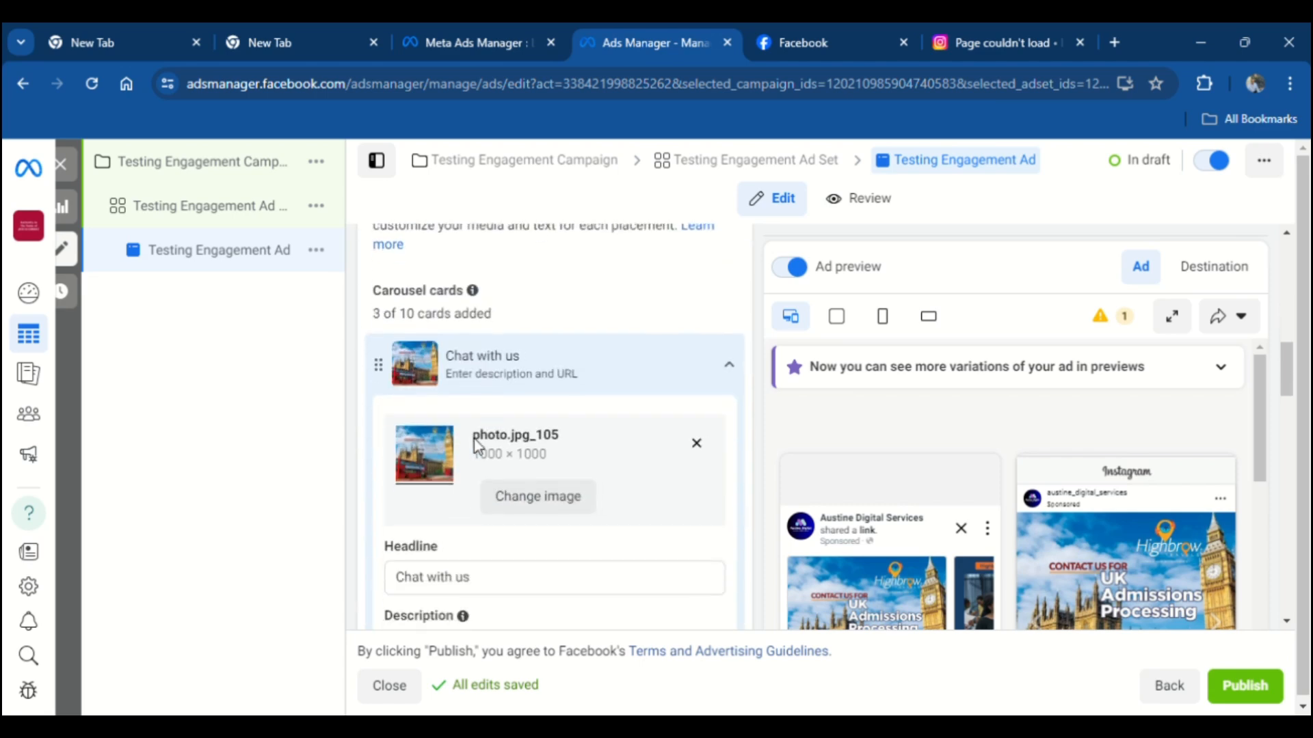
# Give the first carousel card the description "Learn more by engaging us on WhatsApp".
pyautogui.click(493, 577)
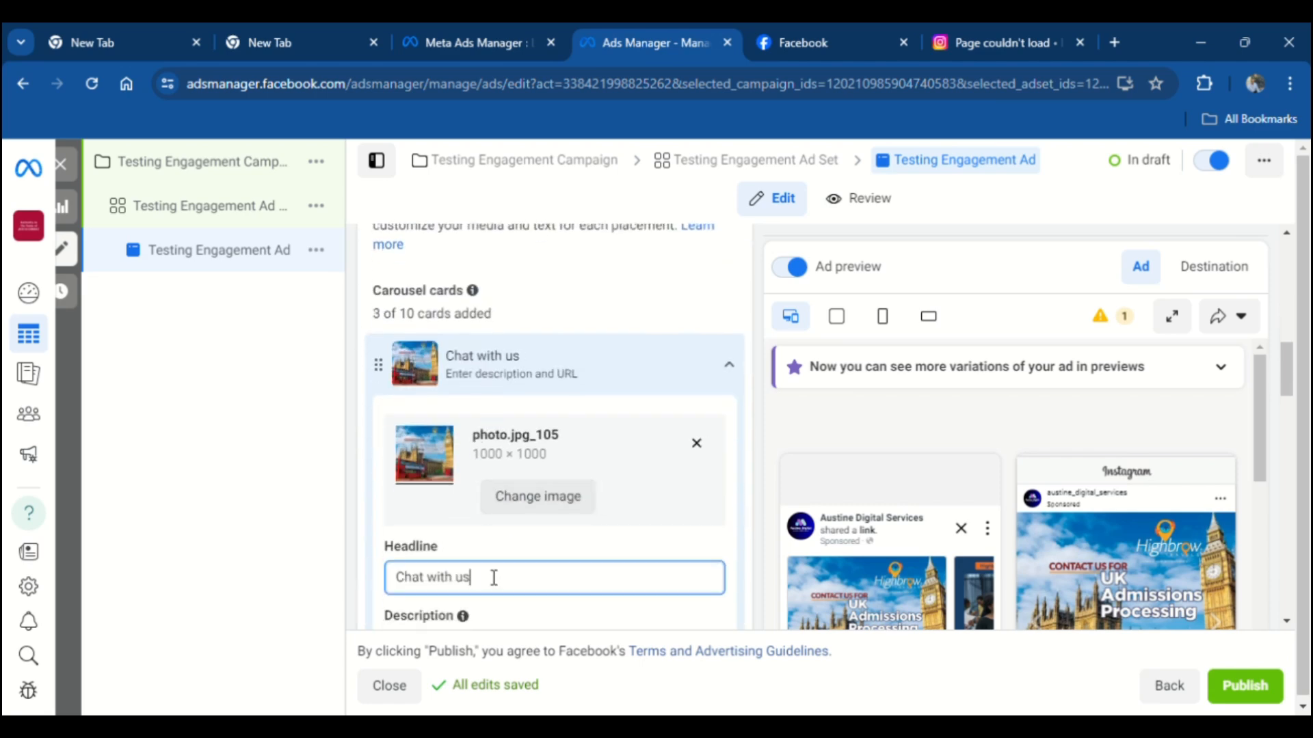
pyautogui.scroll(-3, 478, 535)
pyautogui.click(470, 458)
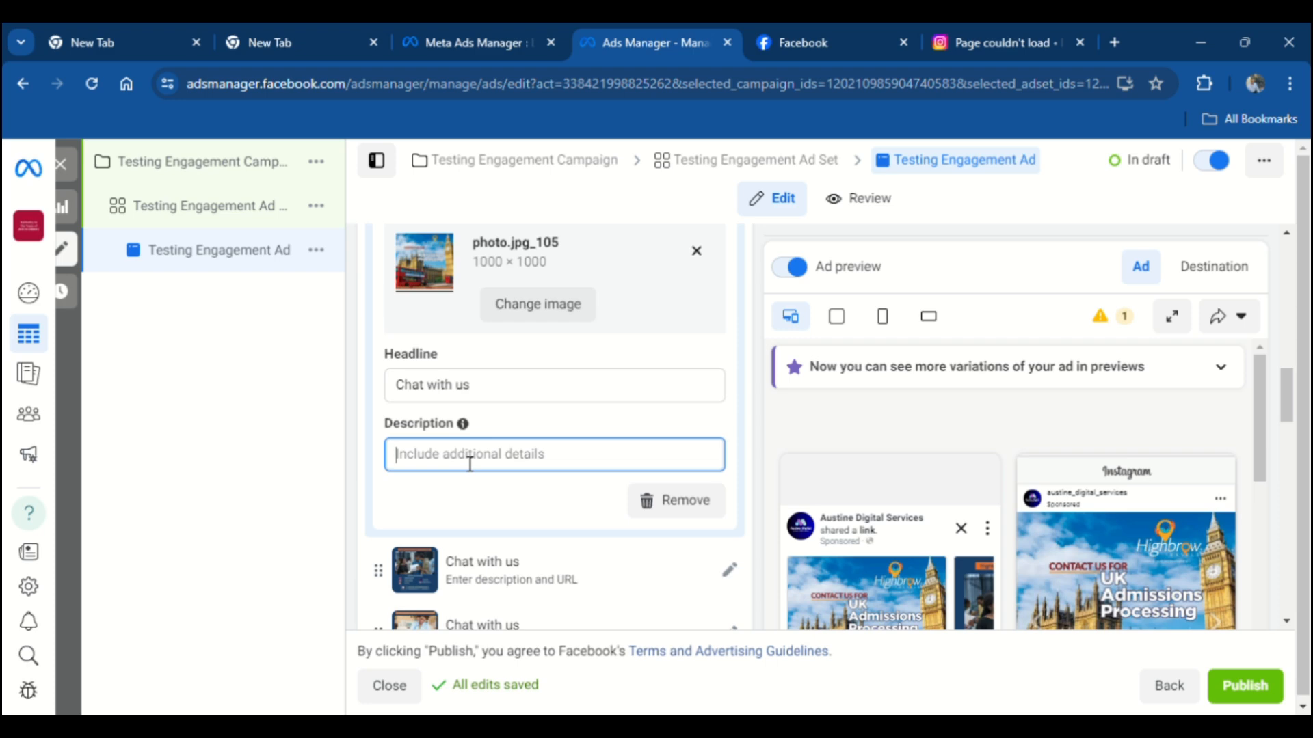
pyautogui.write('U')
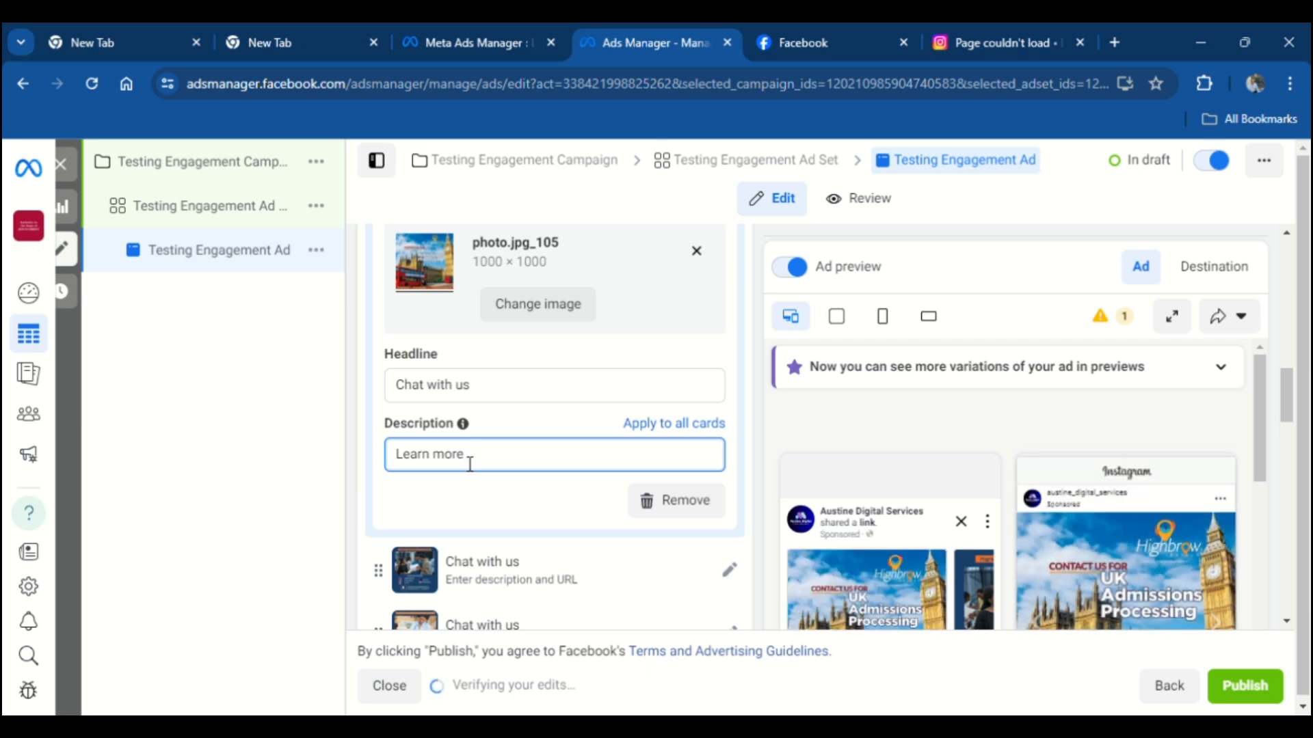
pyautogui.write('by engag')
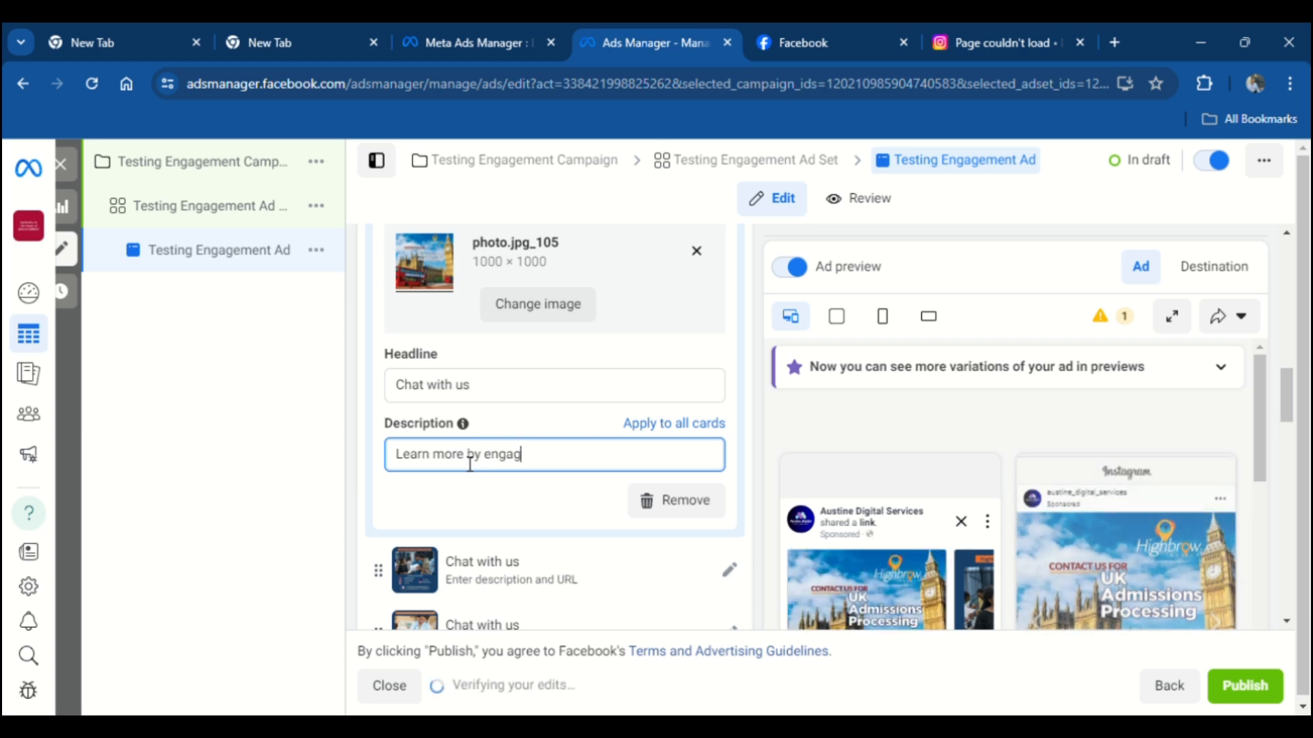
pyautogui.write('ing us')
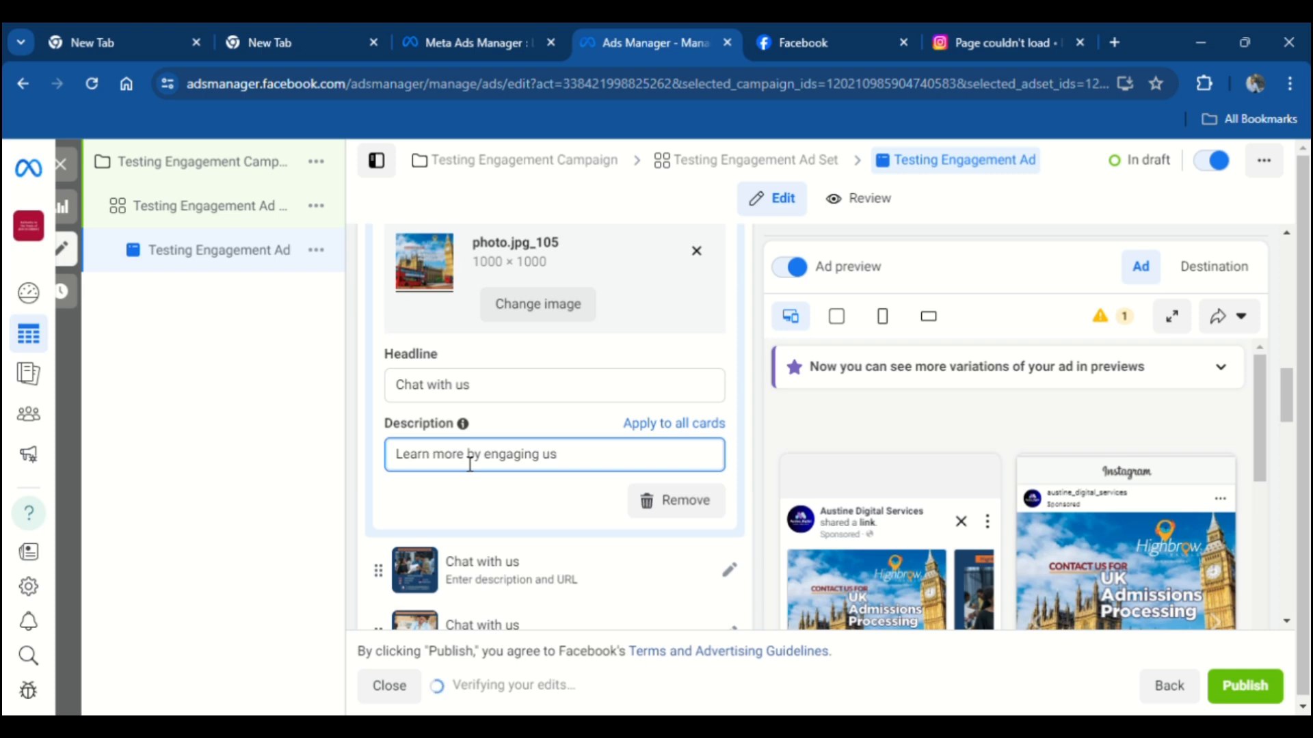
pyautogui.write(' on')
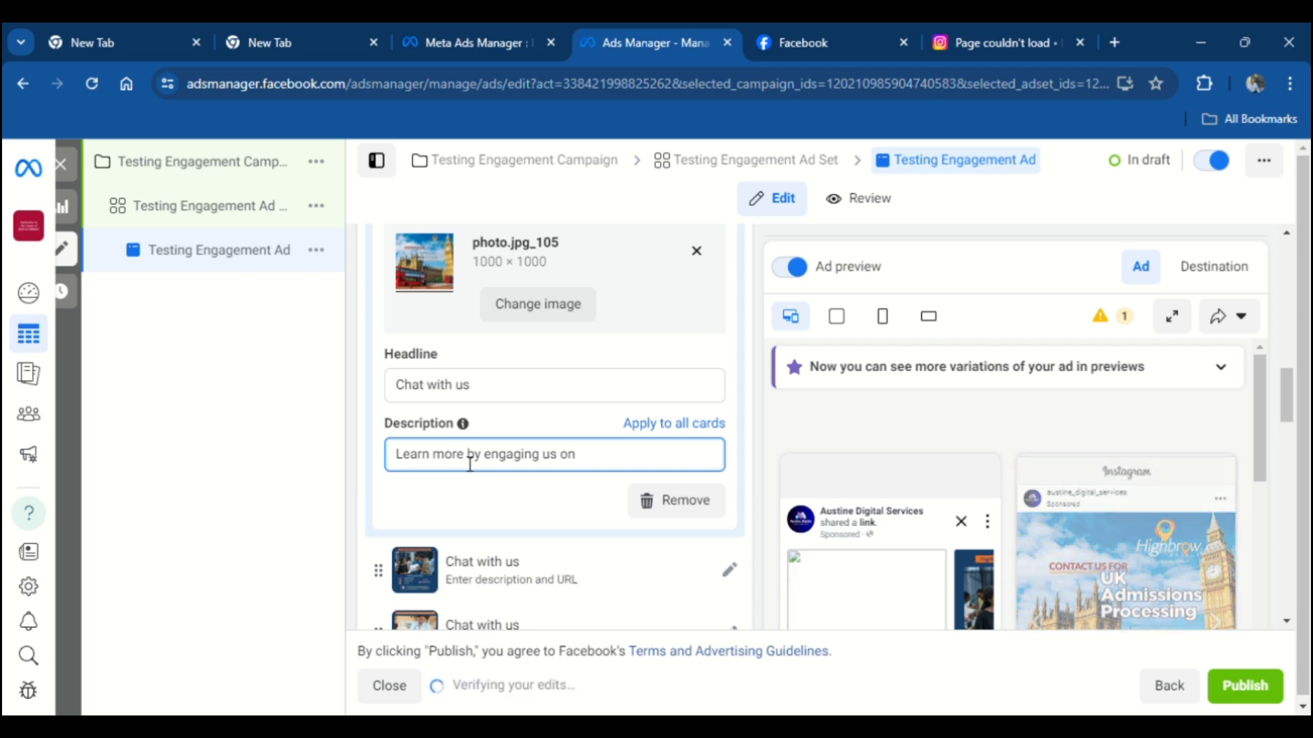
pyautogui.write(' Whatsp')
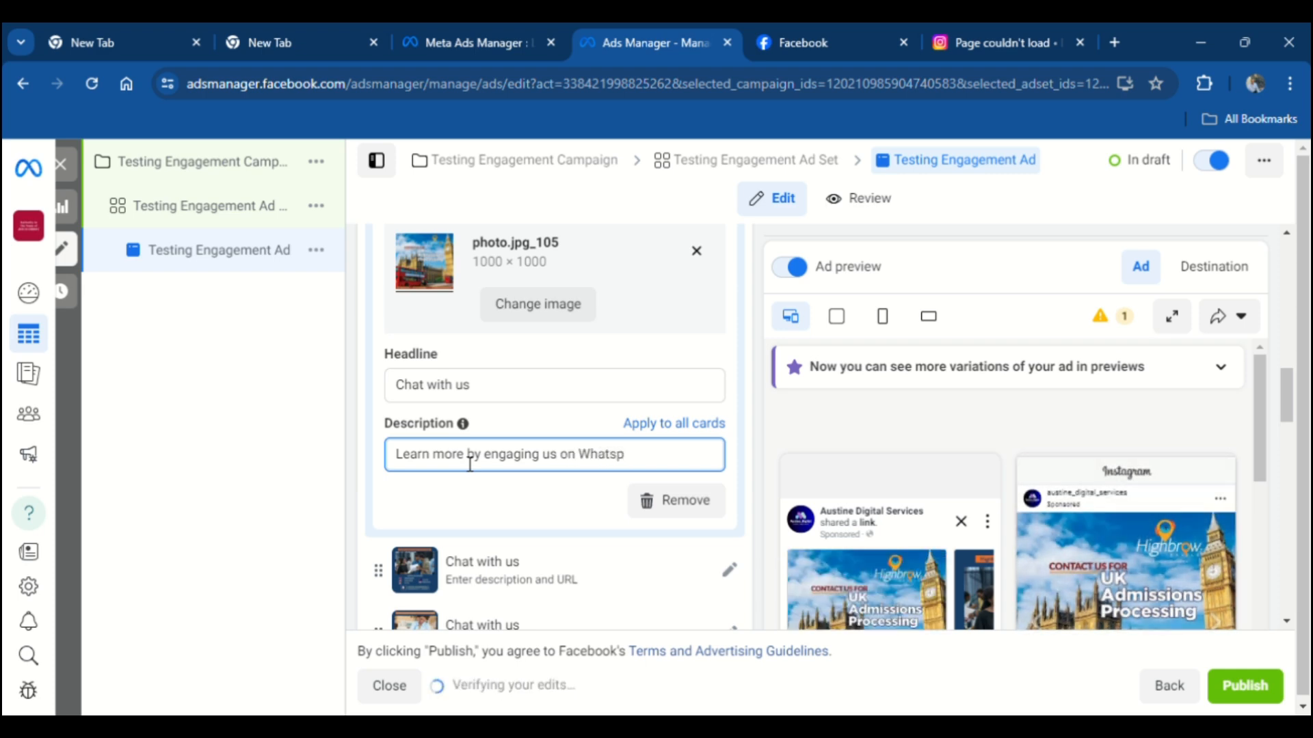
pyautogui.press('BackSpace')
pyautogui.write('App')
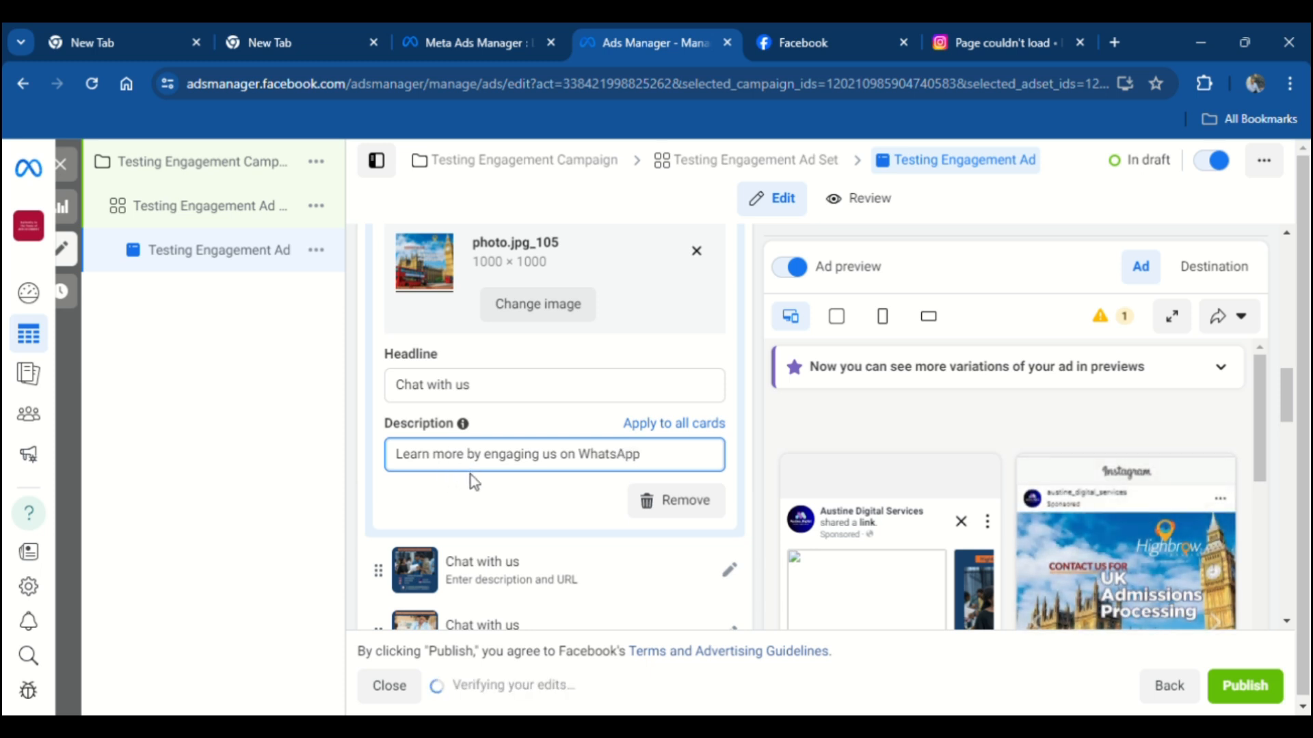
pyautogui.scroll(-3, 506, 564)
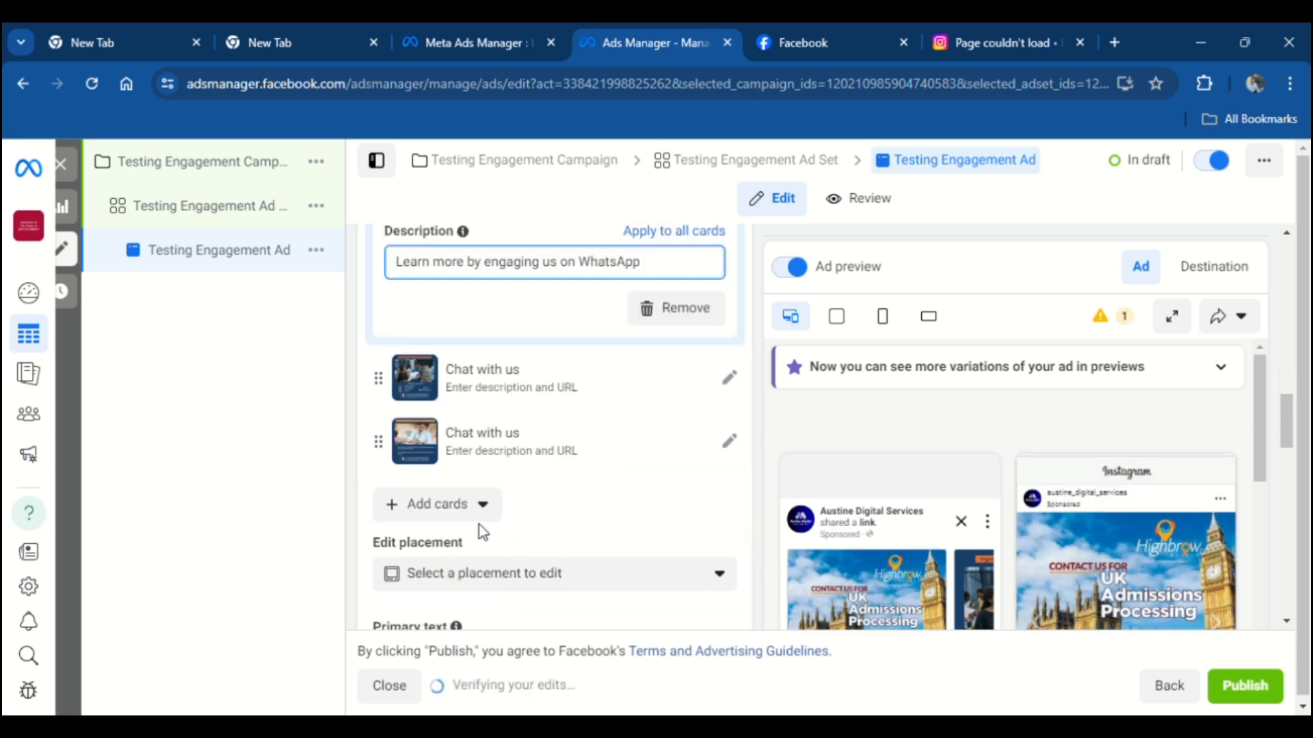
# Apply the first card's description to all carousel cards, and open the third card for editing.
pyautogui.scroll(2, 498, 377)
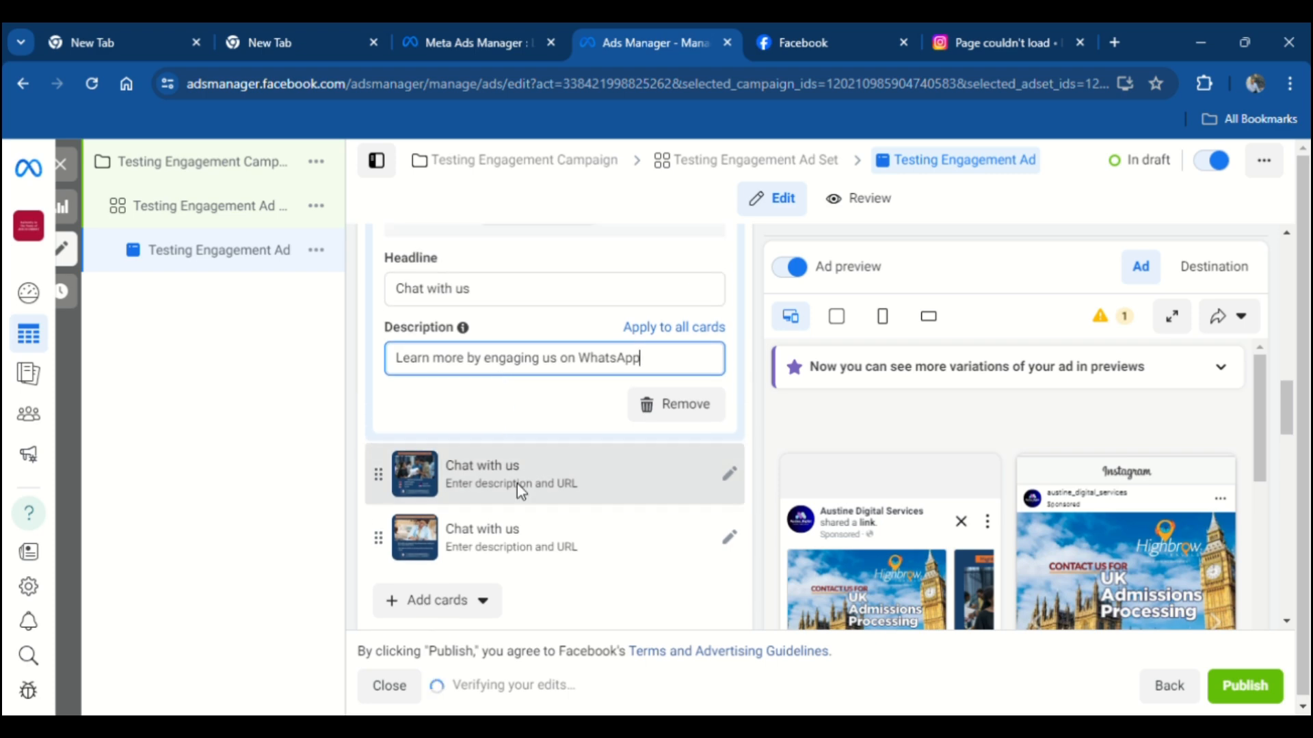
pyautogui.click(680, 329)
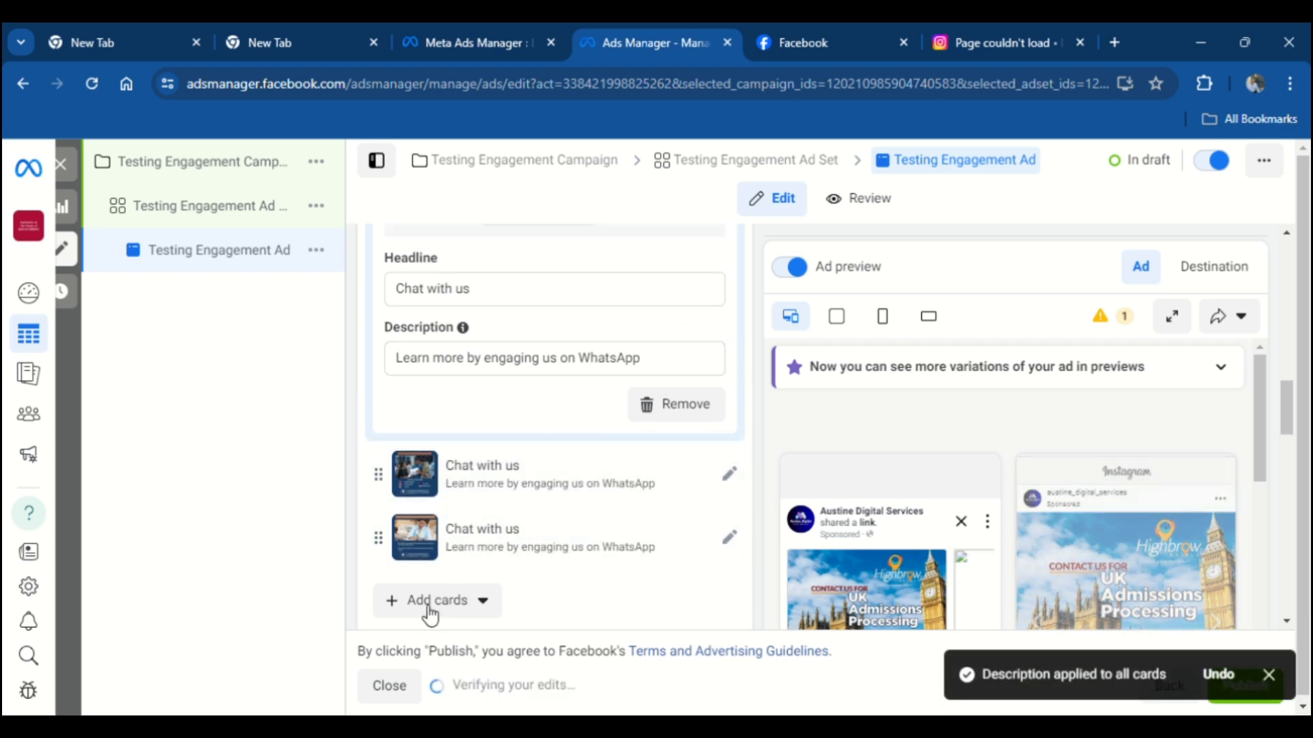
pyautogui.click(613, 551)
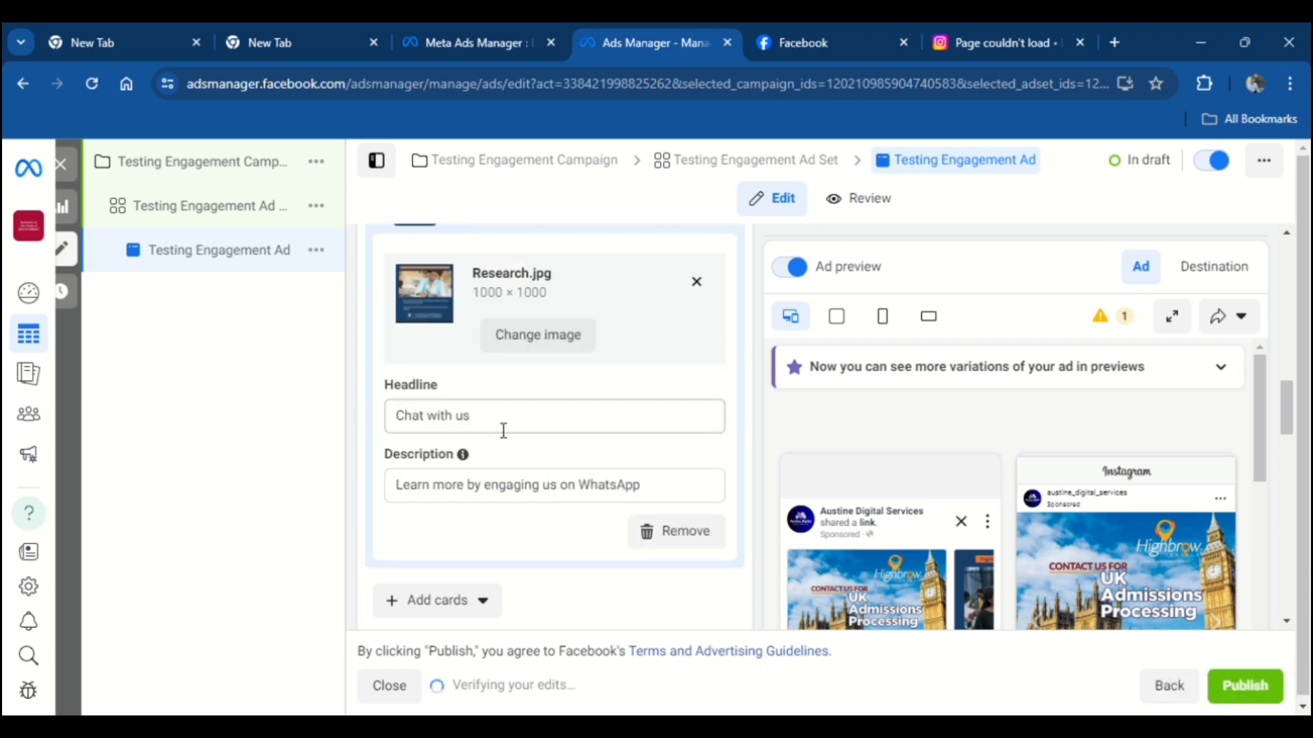
# Look over the carousel cards and the placements available for editing, without selecting a placement.
pyautogui.scroll(7, 588, 438)
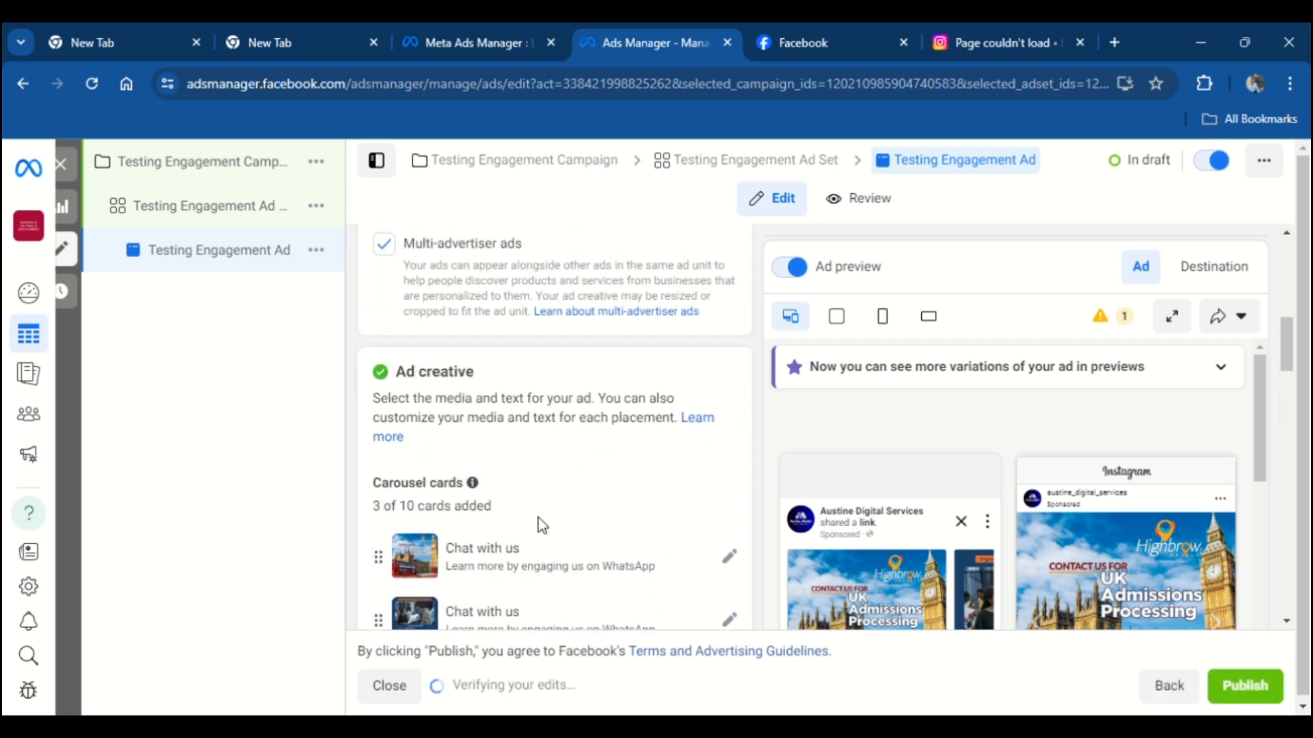
pyautogui.scroll(-8, 542, 525)
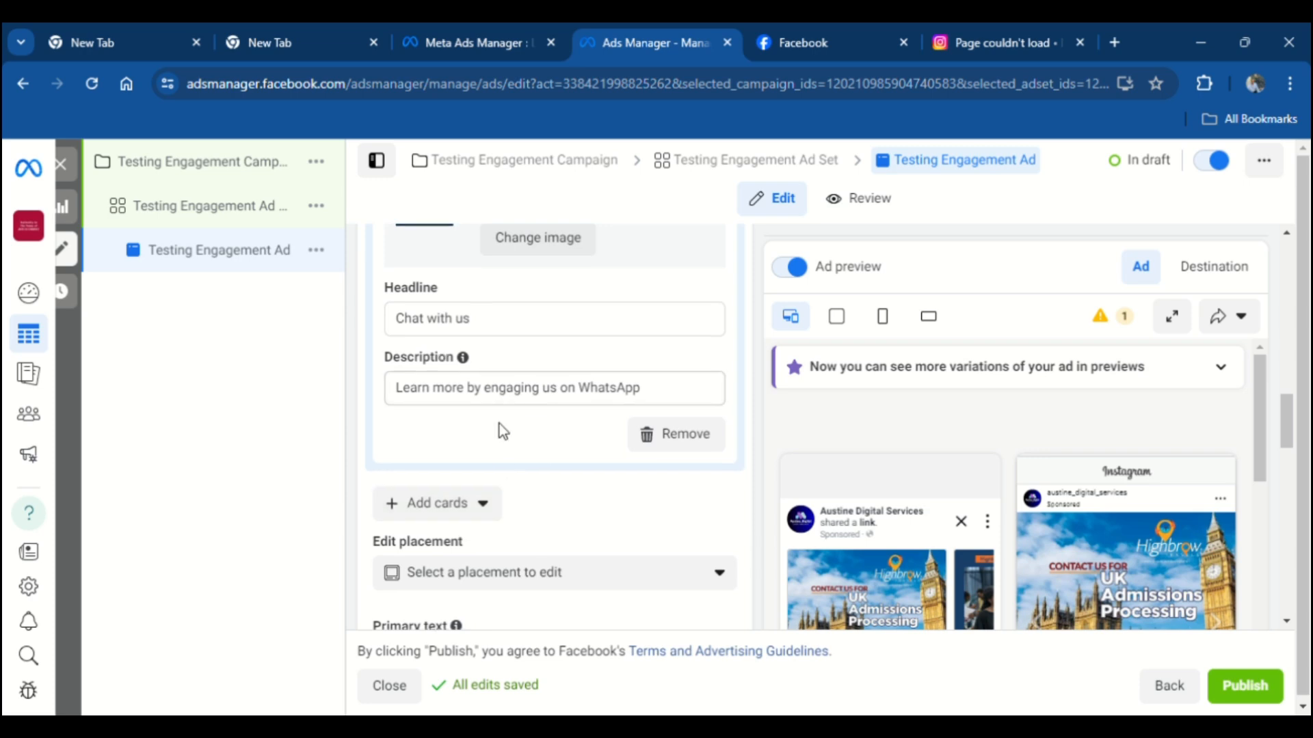
pyautogui.scroll(-1, 500, 431)
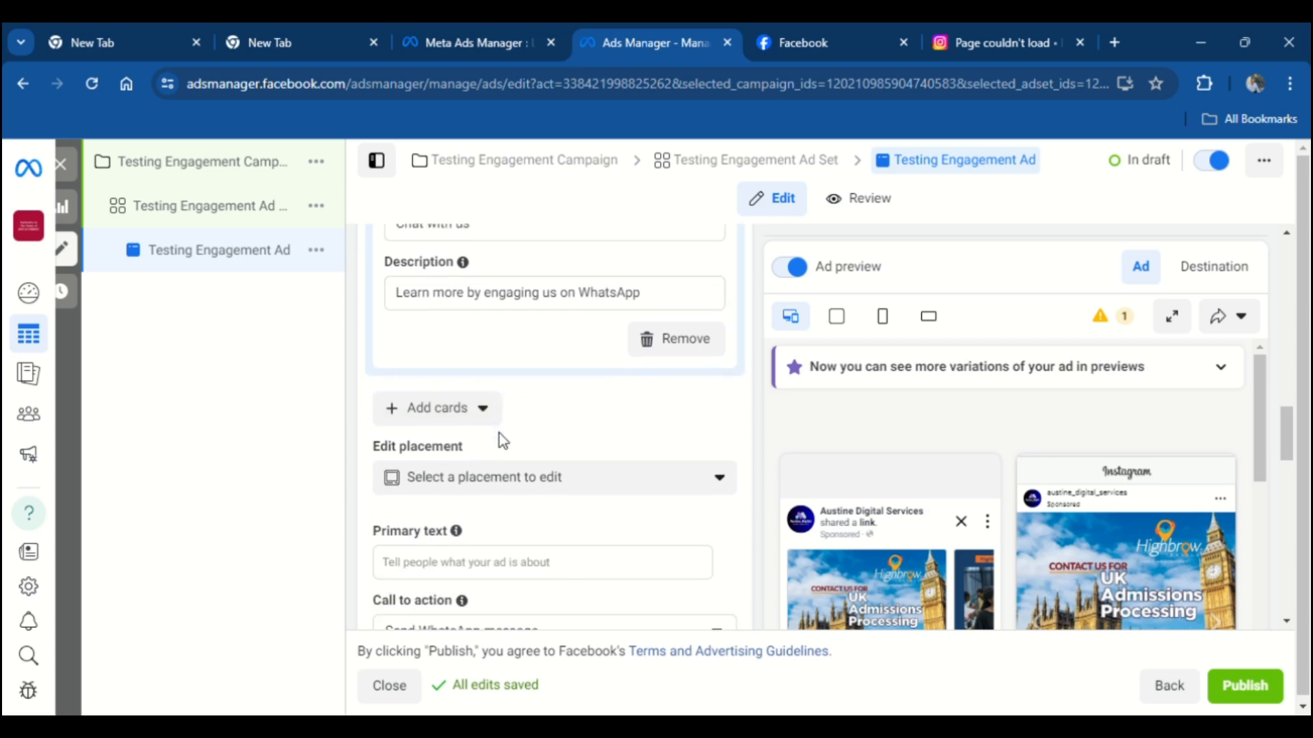
pyautogui.click(730, 486)
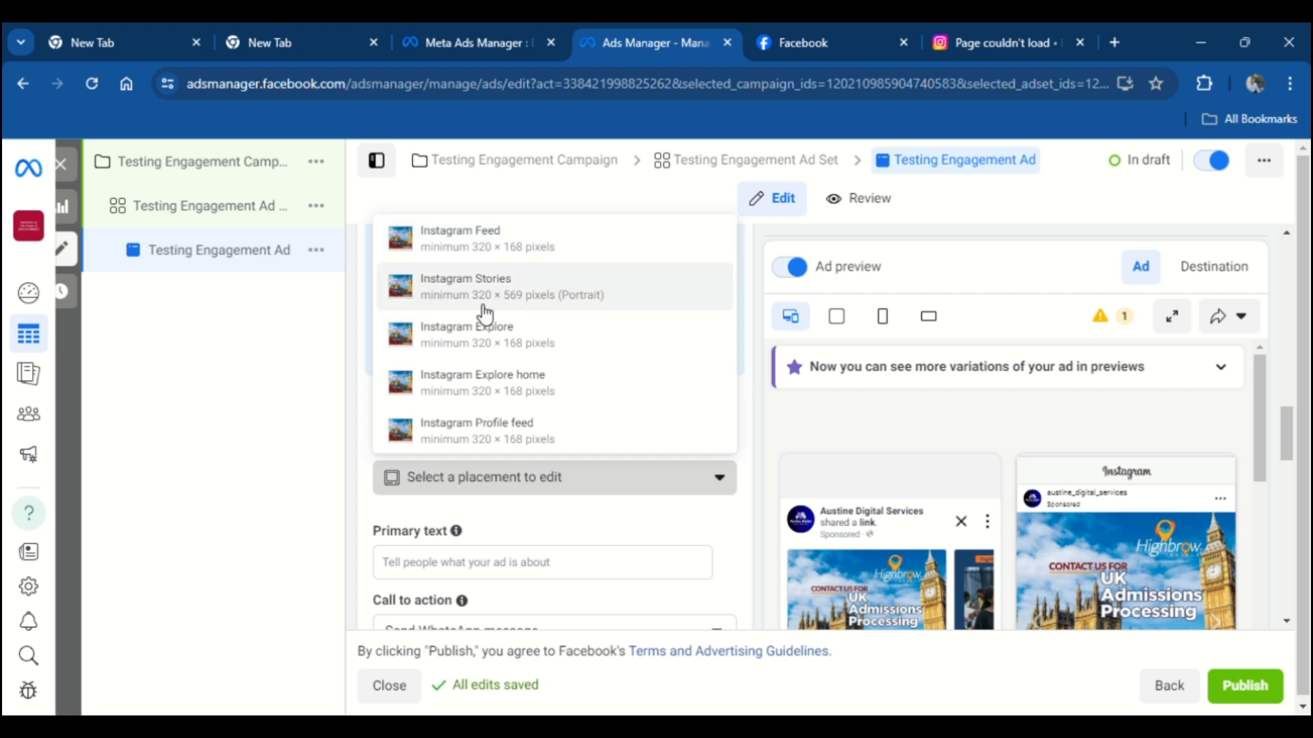
pyautogui.click(675, 538)
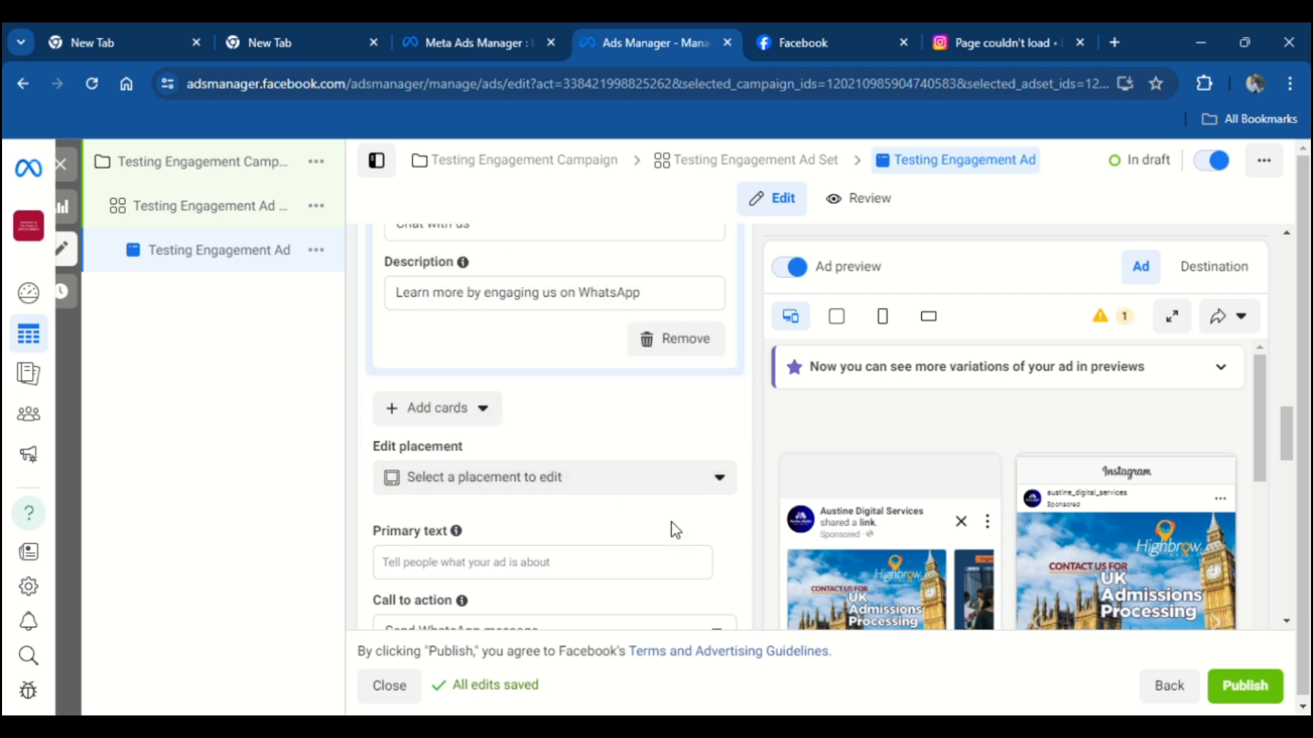
# Examine the Facebook Feed and Instagram feed previews, paging through the carousel cards and checking their headline, description and WhatsApp button.
pyautogui.scroll(-3, 1135, 388)
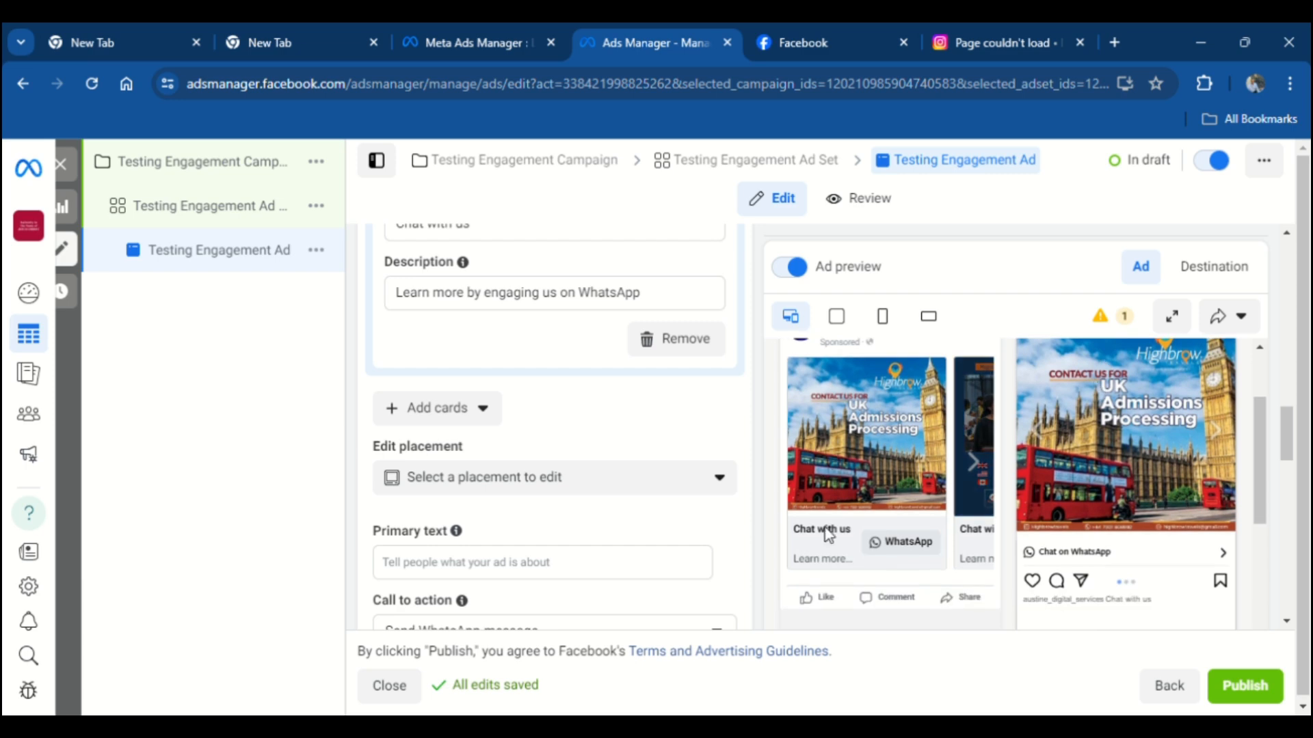
pyautogui.scroll(3, 889, 572)
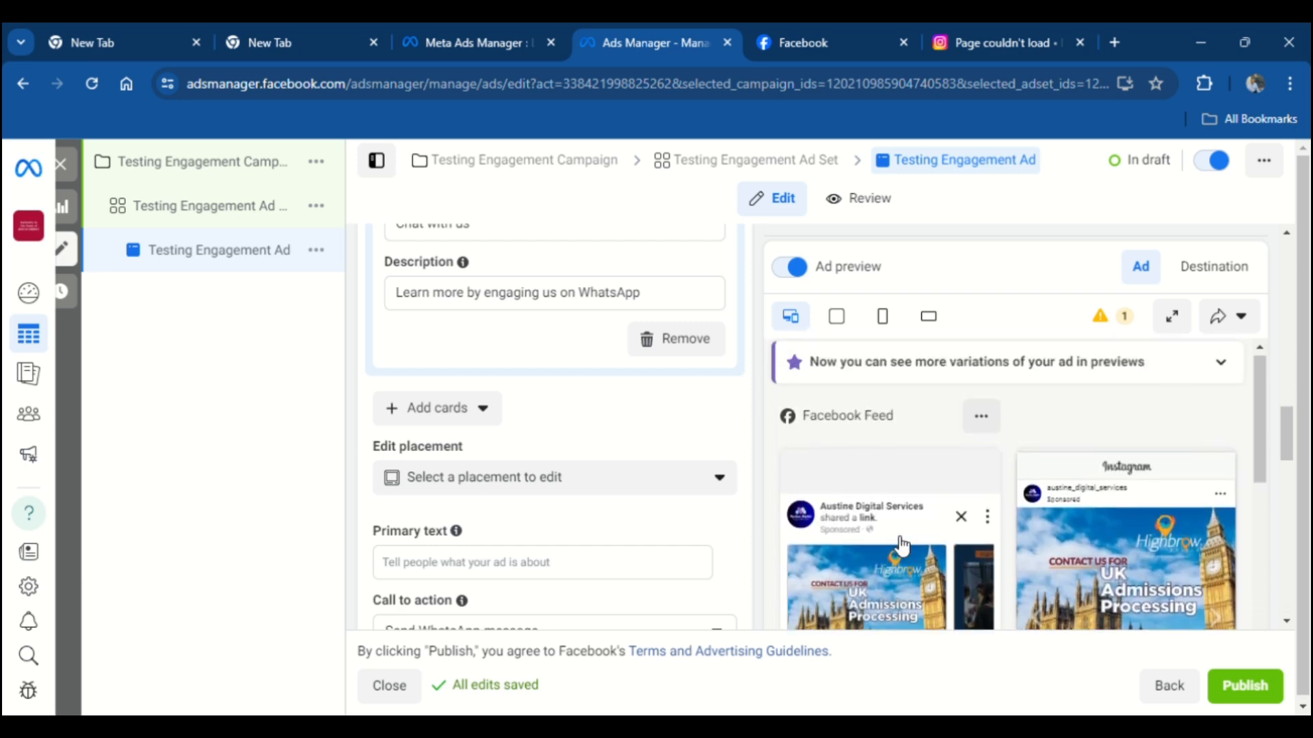
pyautogui.moveTo(1089, 500)
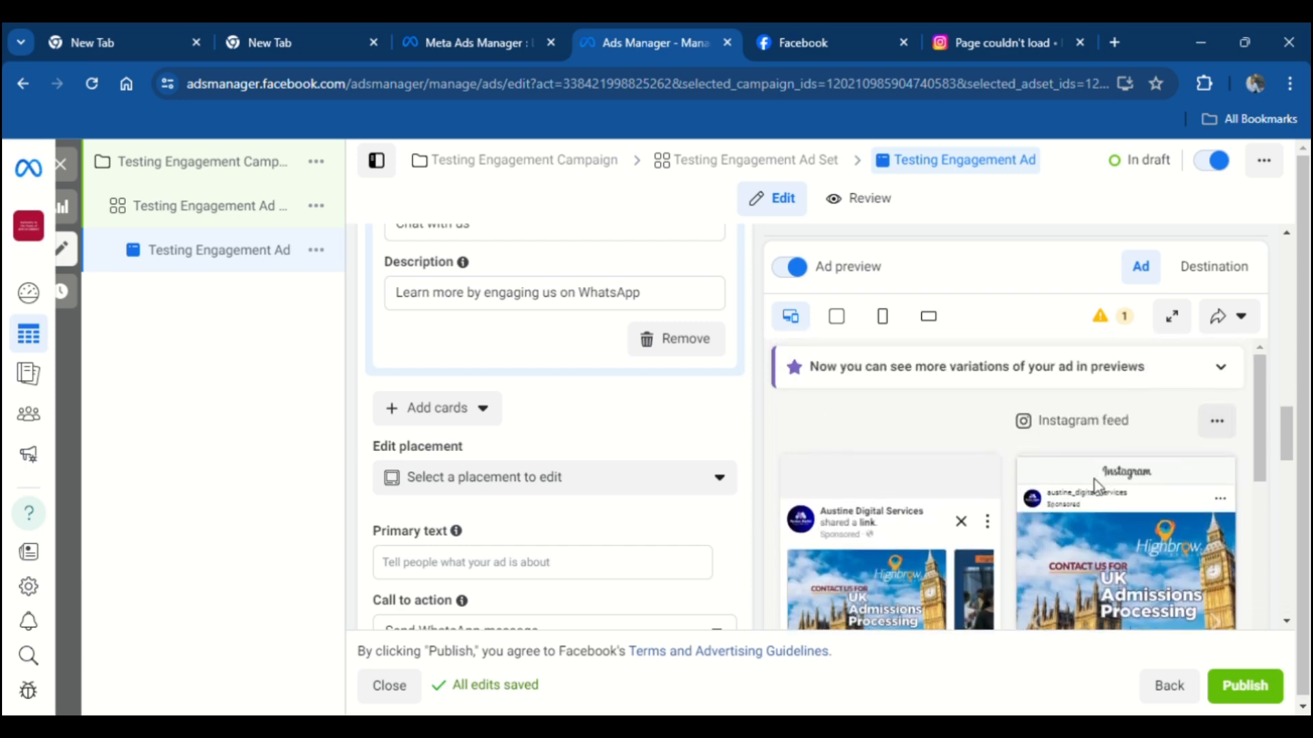
pyautogui.scroll(-3, 823, 438)
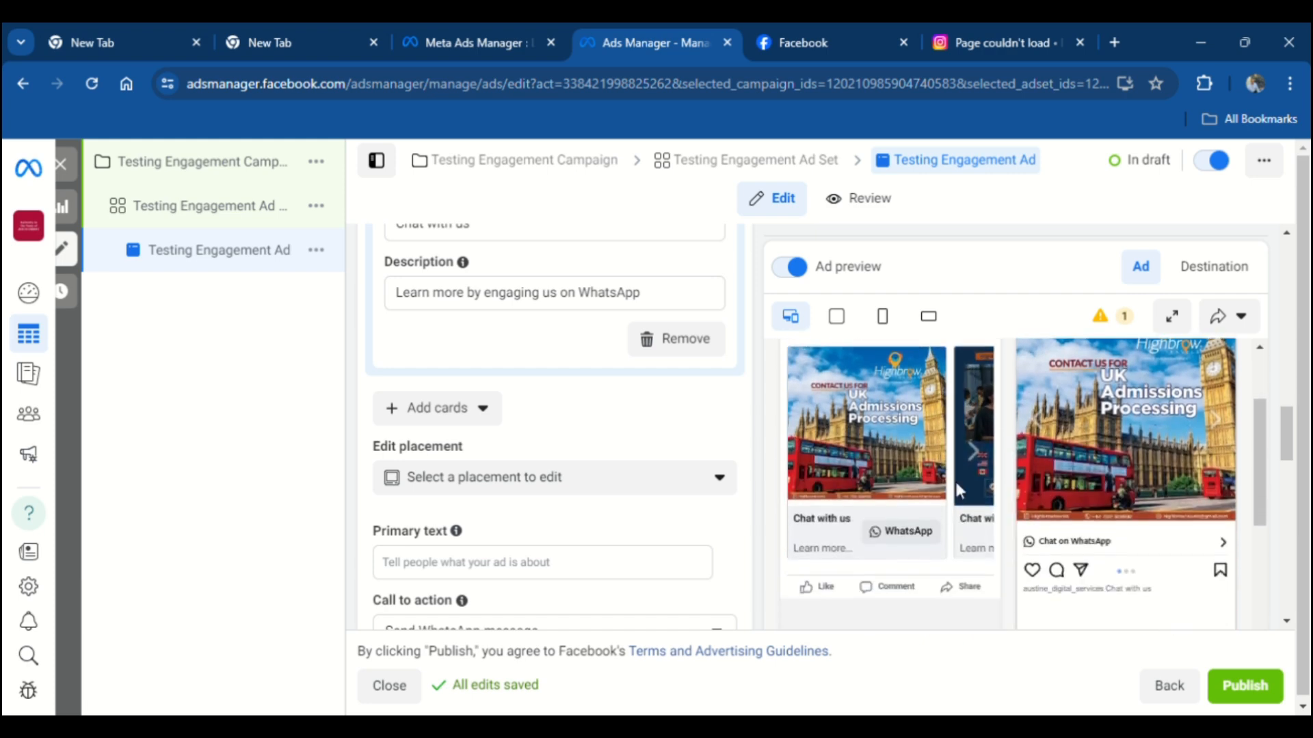
pyautogui.scroll(-1, 1073, 468)
pyautogui.scroll(2, 1073, 467)
pyautogui.scroll(-1, 1073, 467)
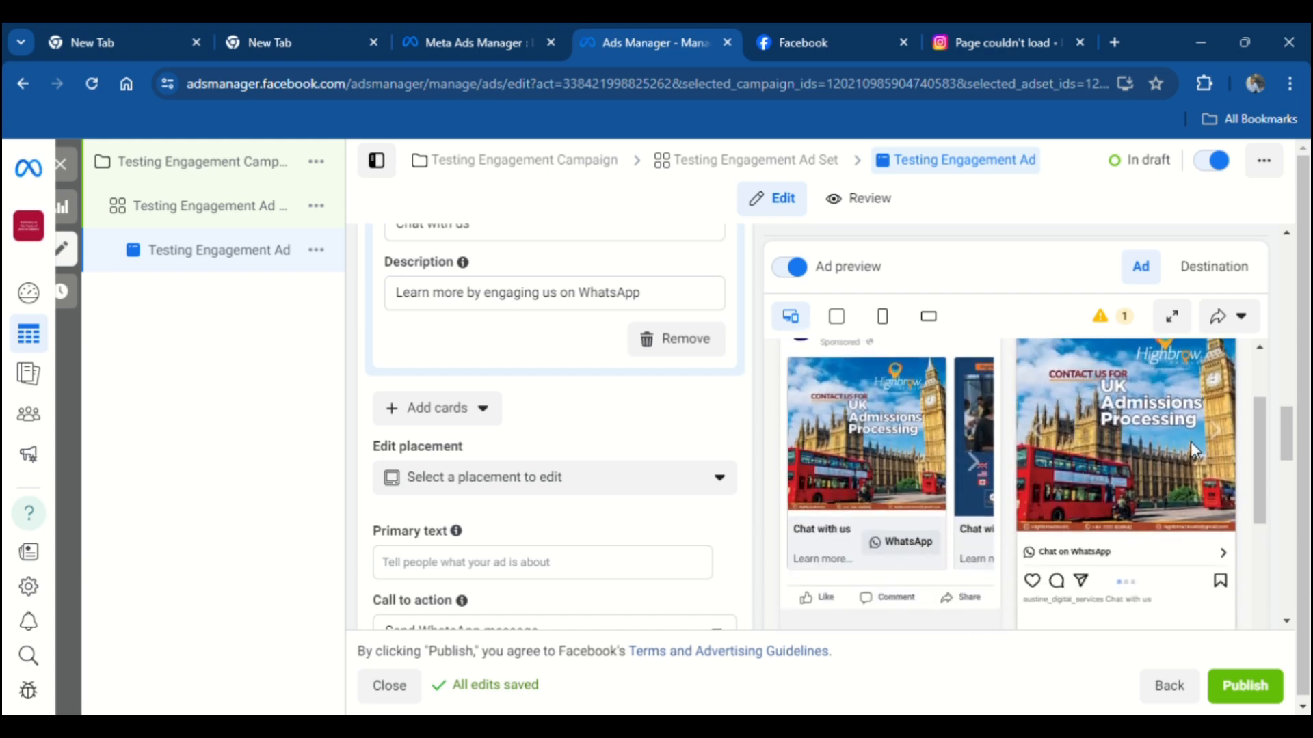
pyautogui.click(971, 464)
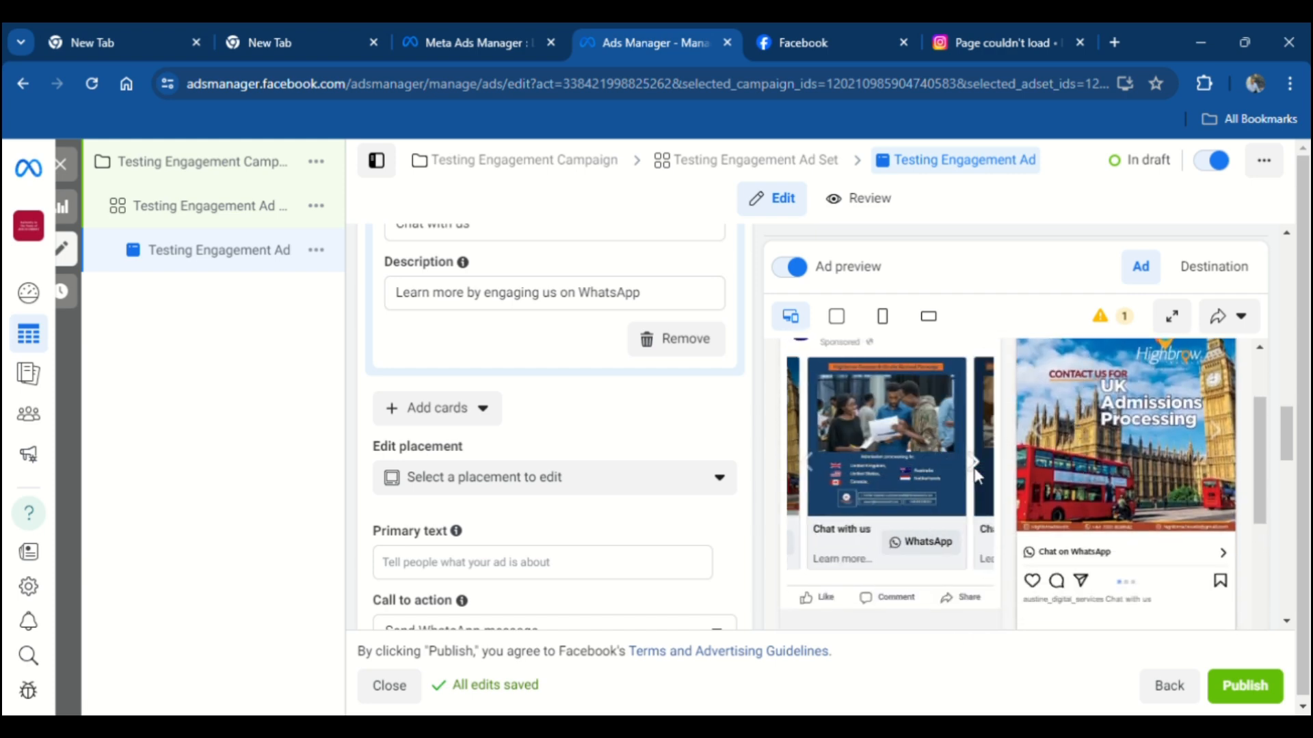
pyautogui.click(974, 466)
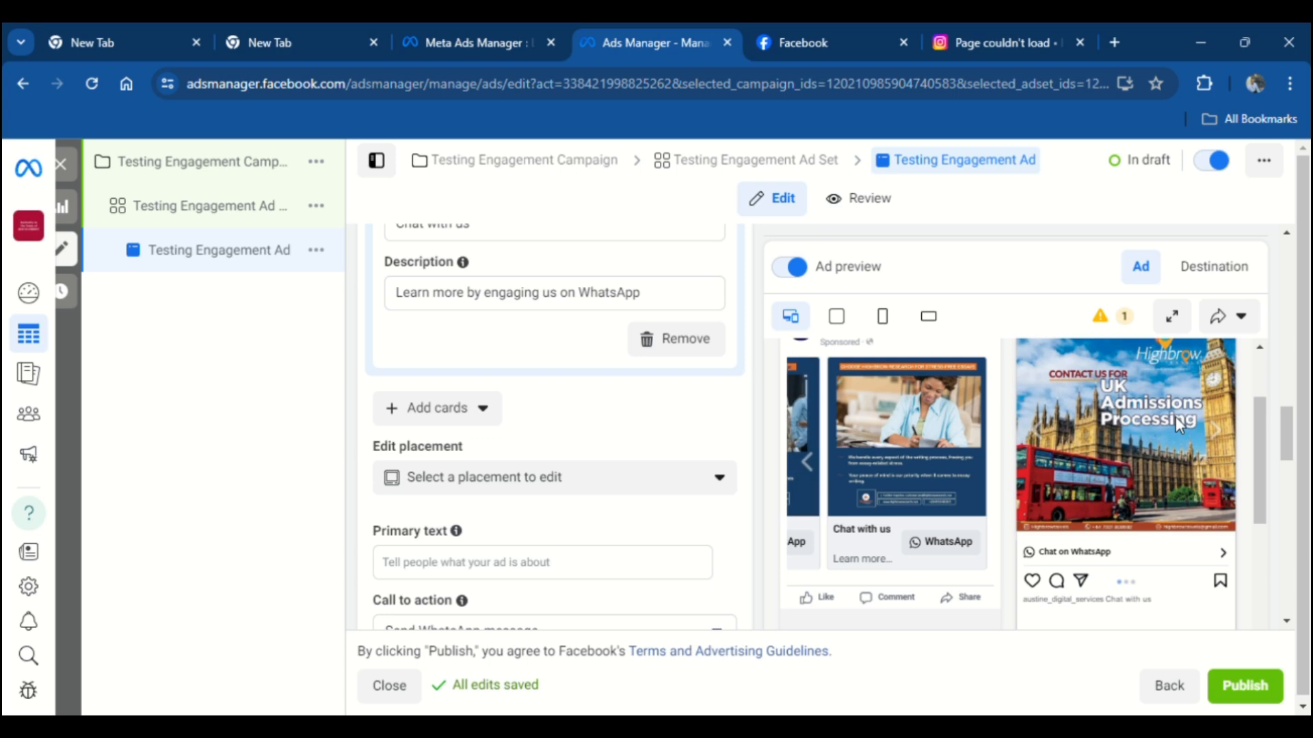
pyautogui.click(1217, 428)
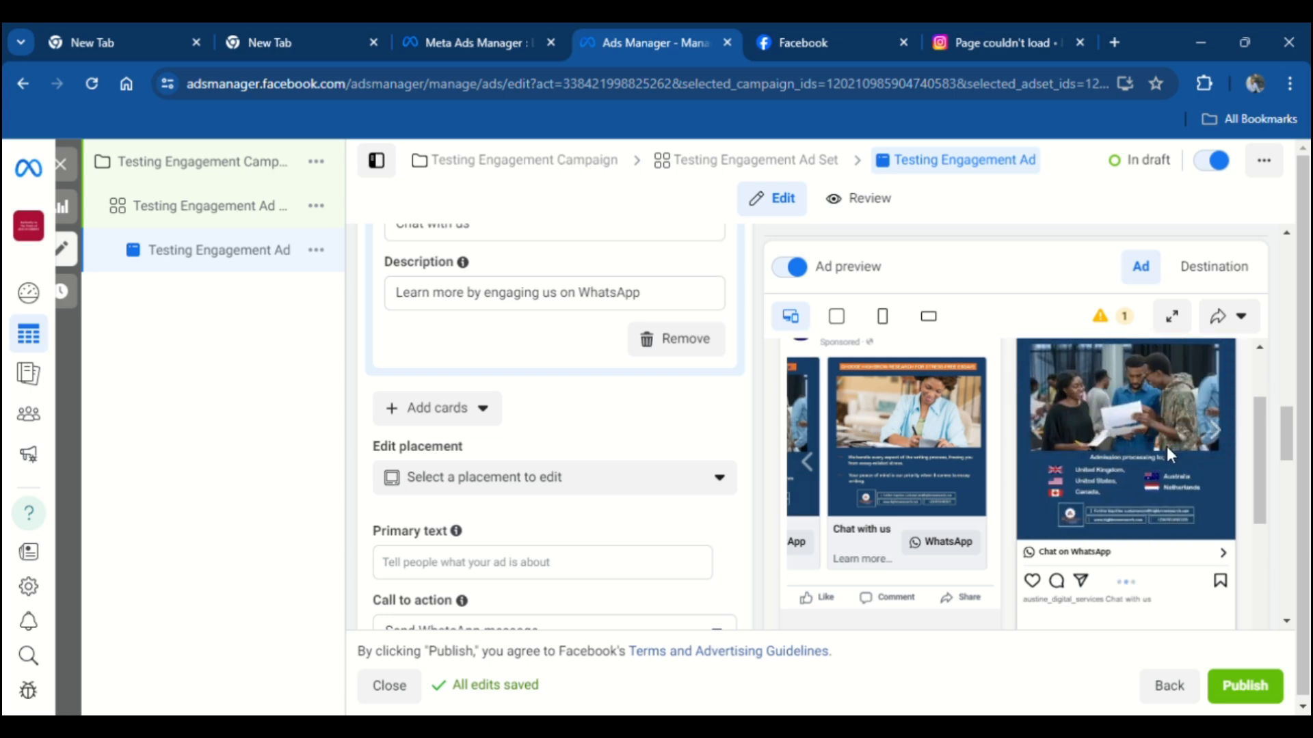
pyautogui.scroll(1, 1190, 437)
pyautogui.scroll(-3, 1094, 465)
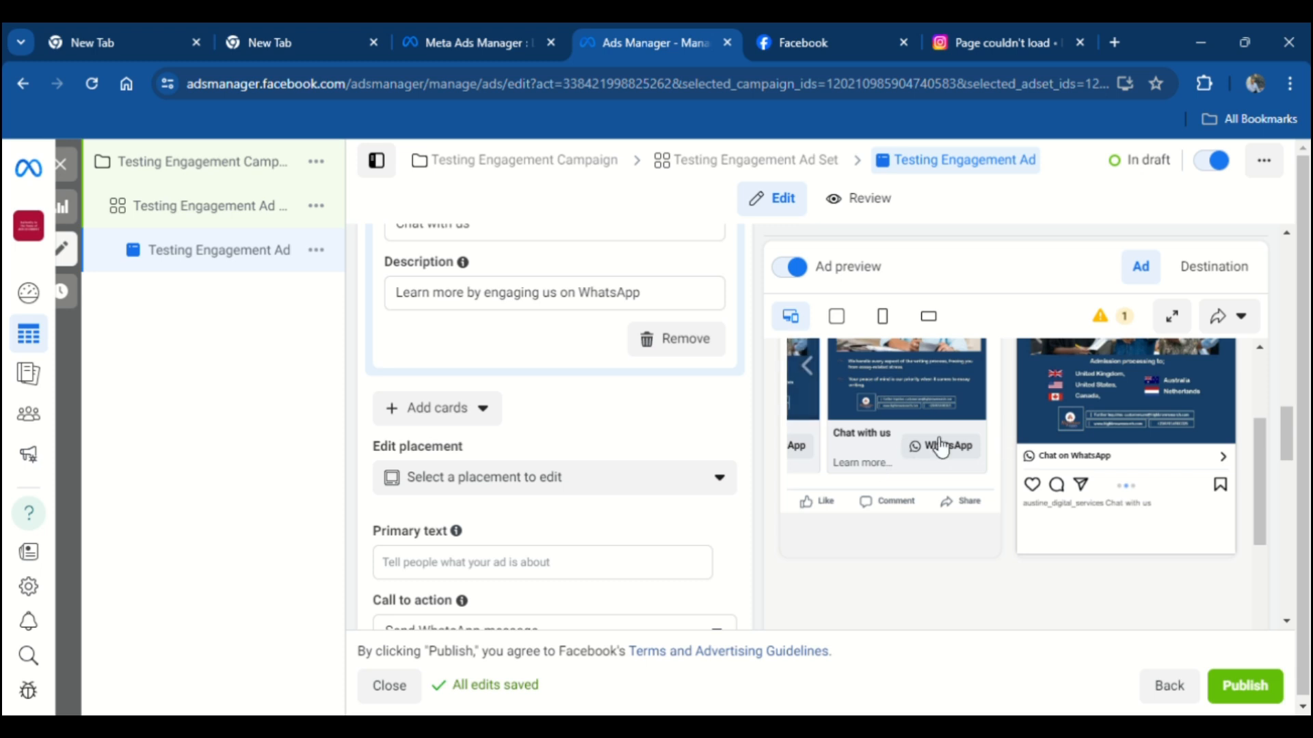
# Change the headline of the carousel card with the Research.jpg image to "Learn More".
pyautogui.scroll(3, 420, 432)
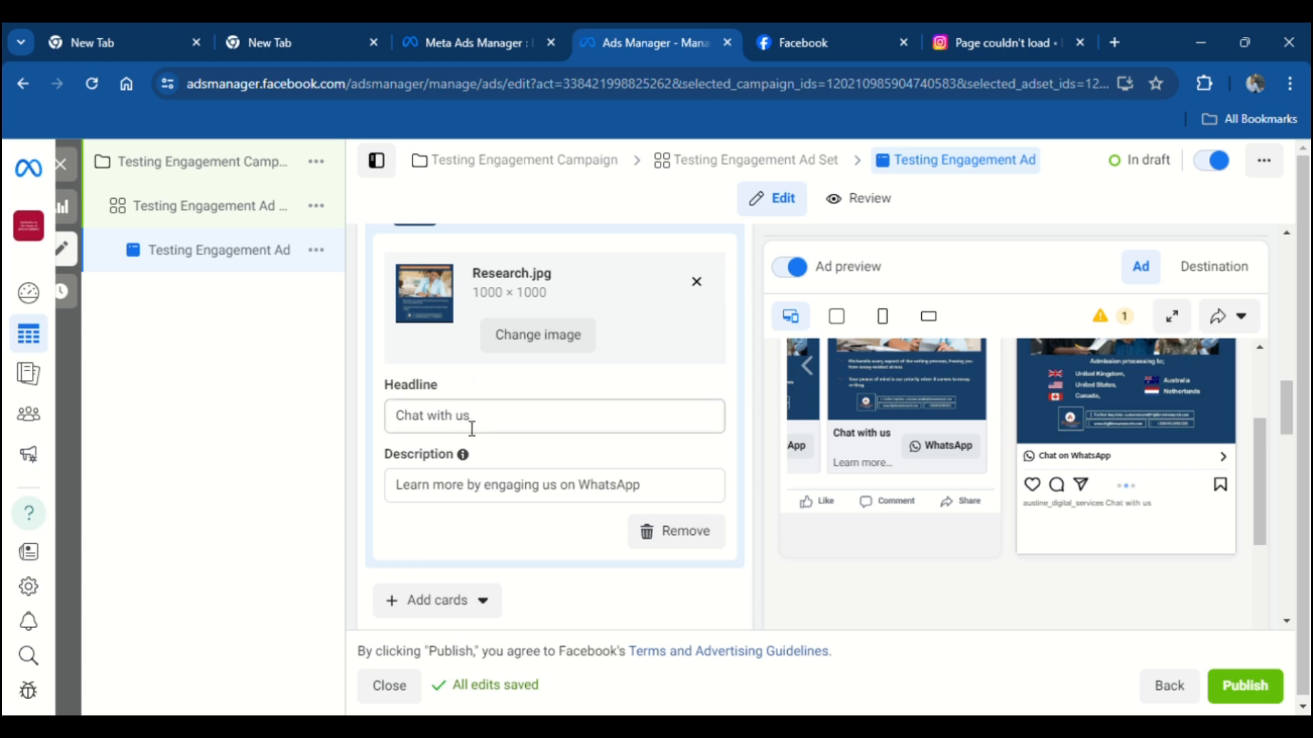
pyautogui.moveTo(471, 429); pyautogui.dragTo(417, 432)
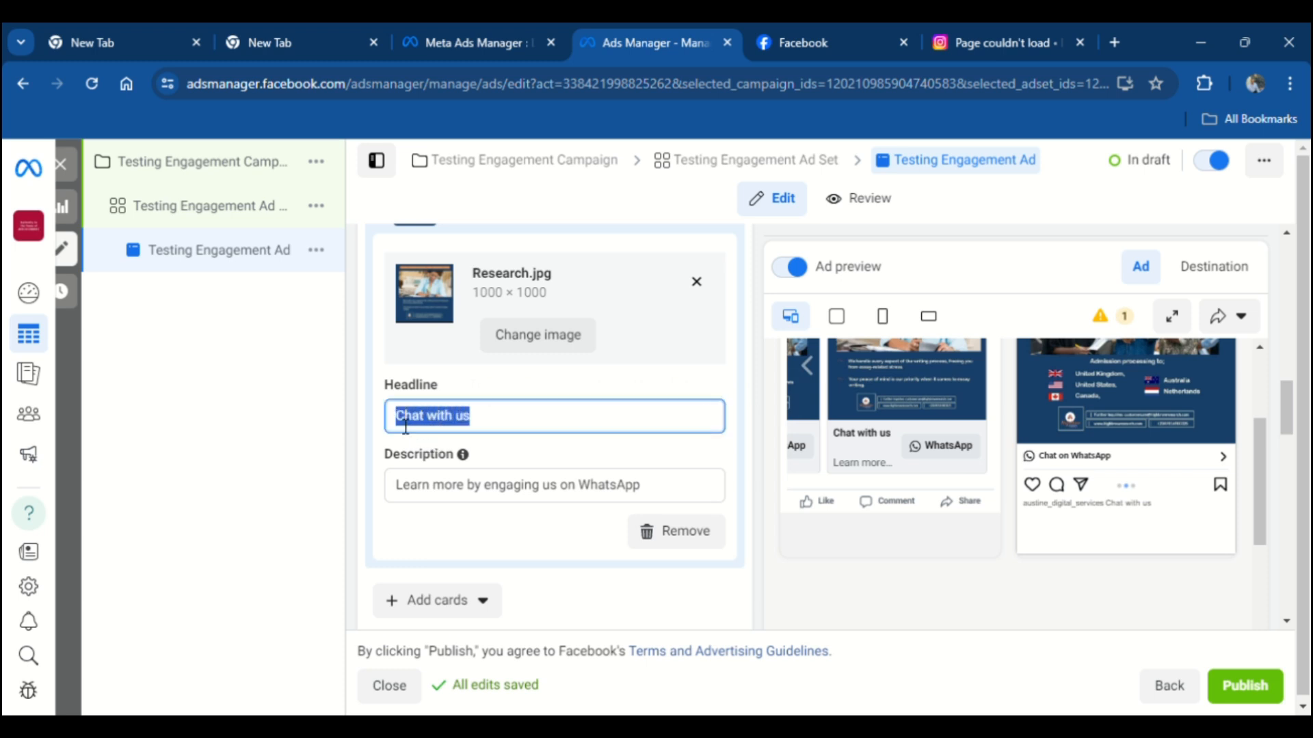
pyautogui.write('Lea')
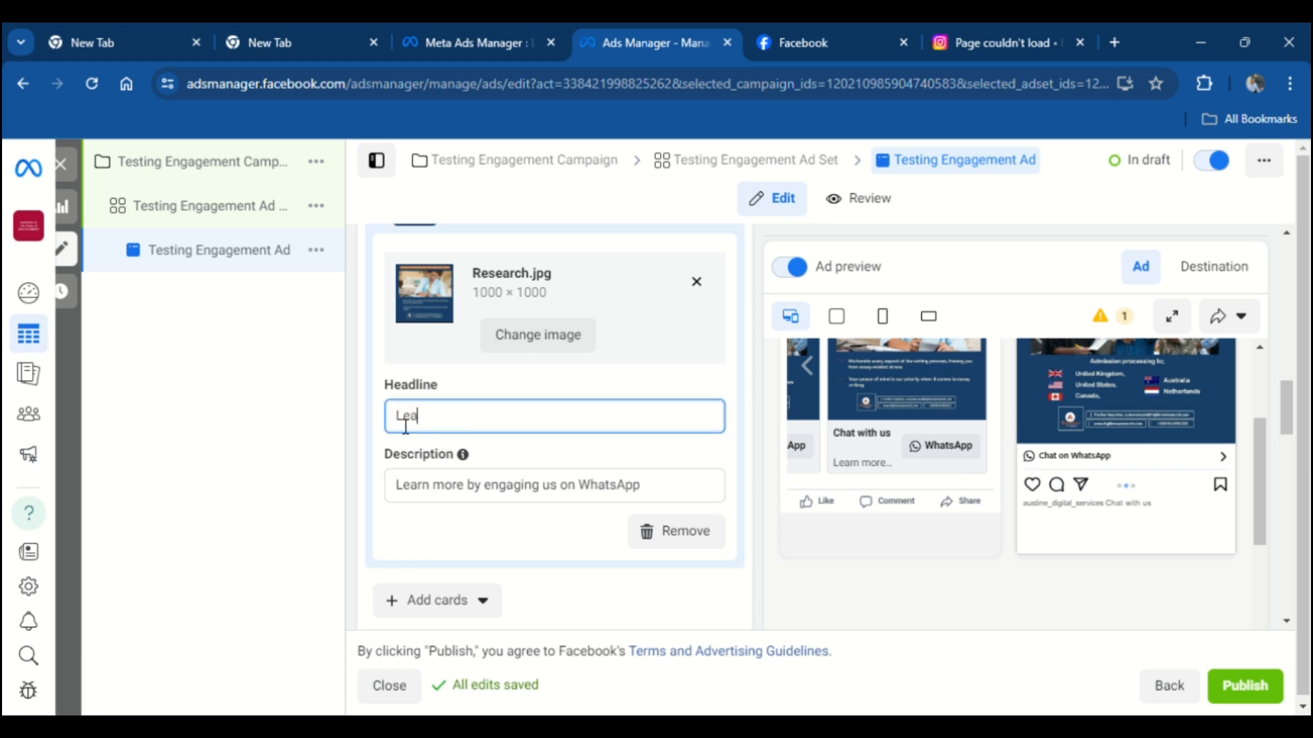
pyautogui.write('rn More')
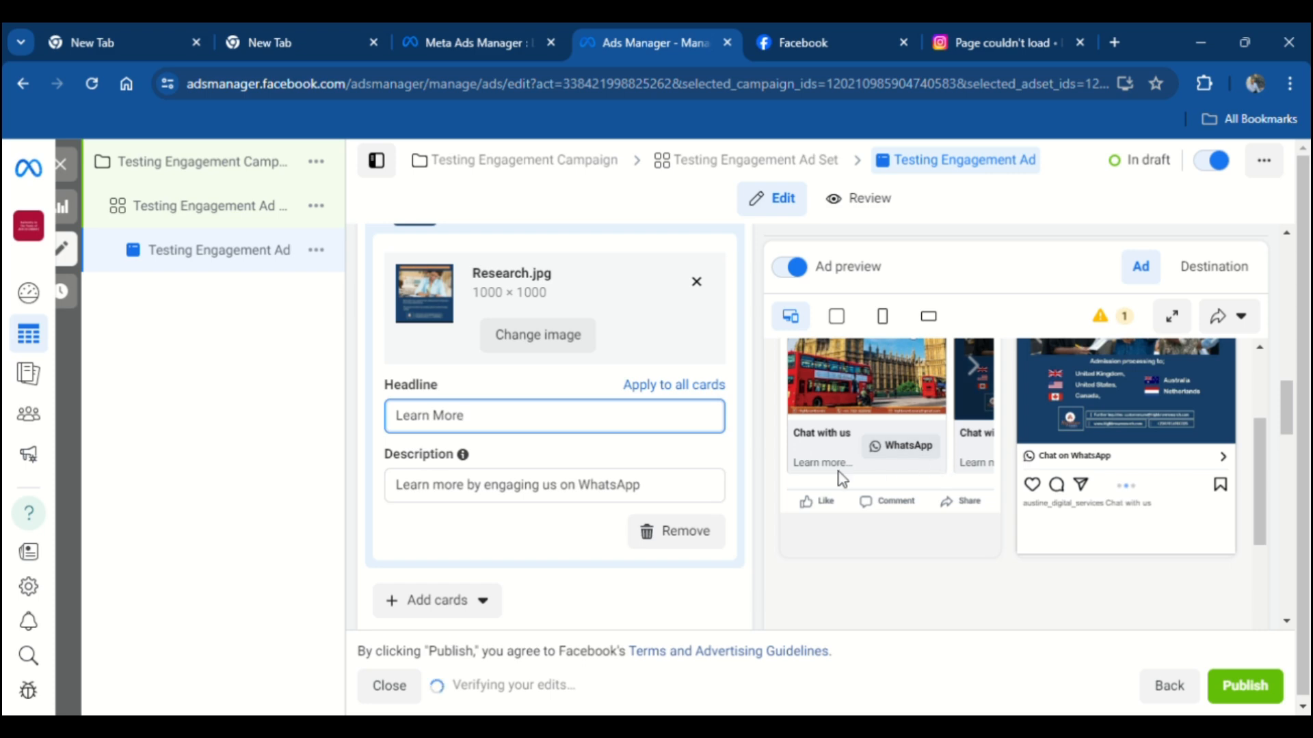
pyautogui.click(536, 437)
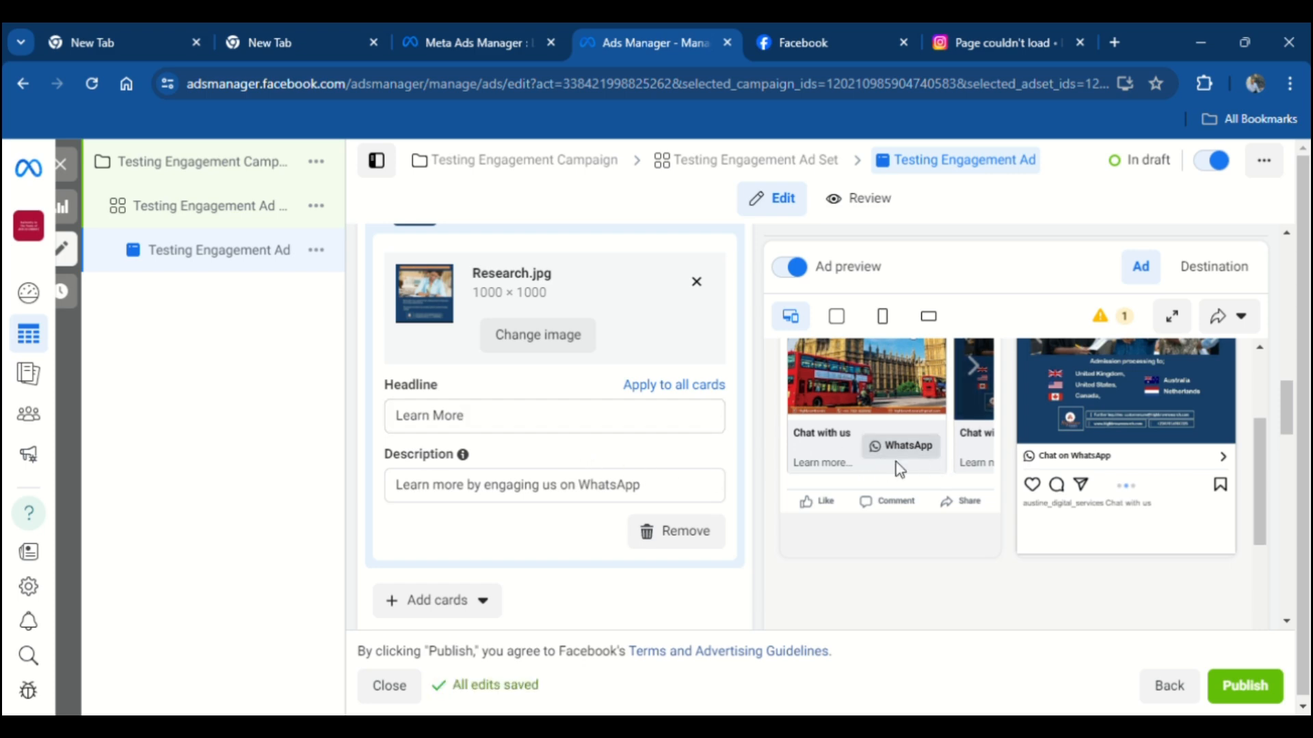
# Check the second card in the Facebook Feed preview, and set the Research.jpg card's headline to "Chat Us".
pyautogui.scroll(3, 1020, 515)
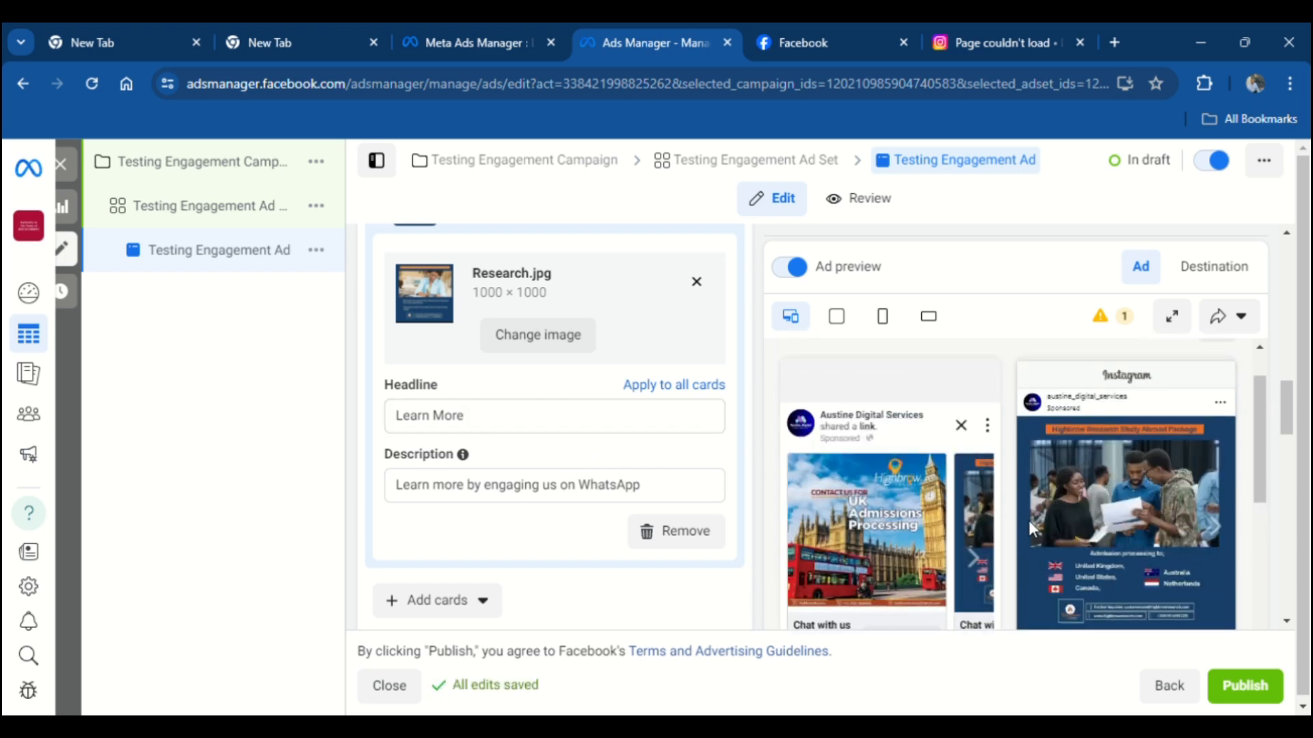
pyautogui.scroll(-3, 1029, 519)
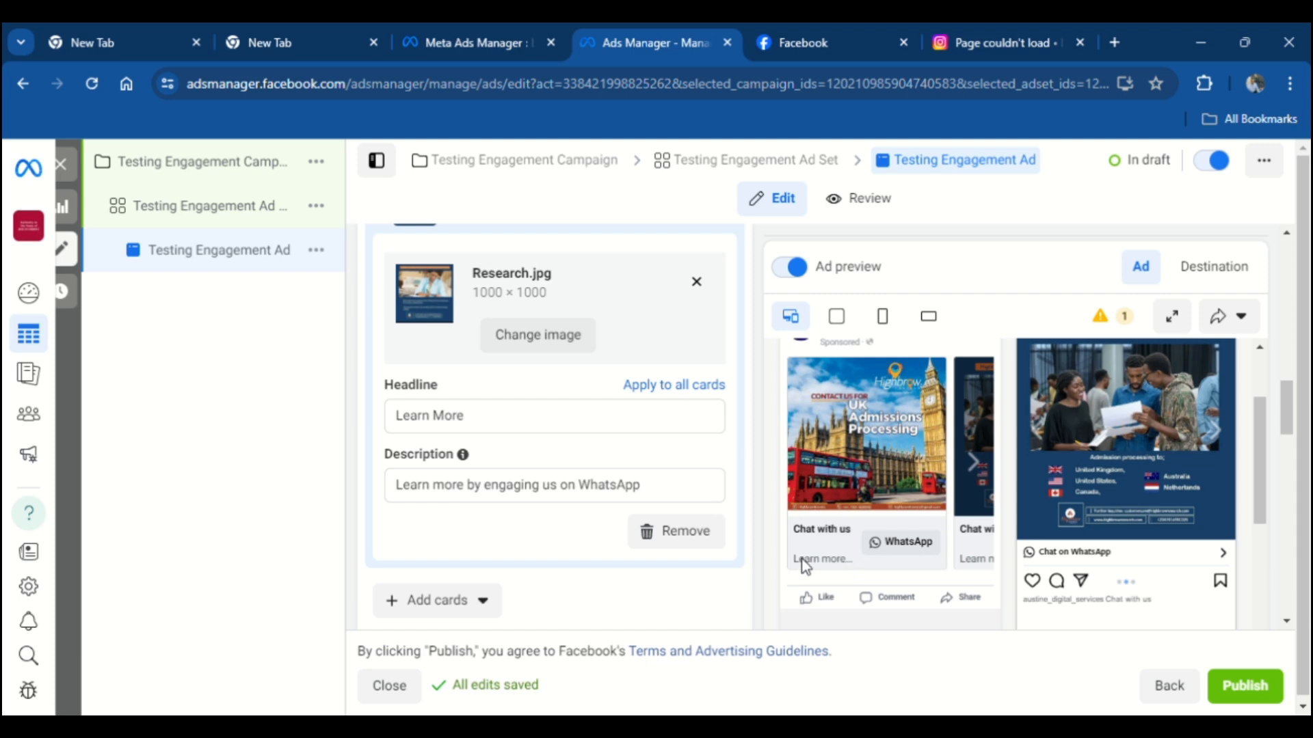
pyautogui.click(977, 460)
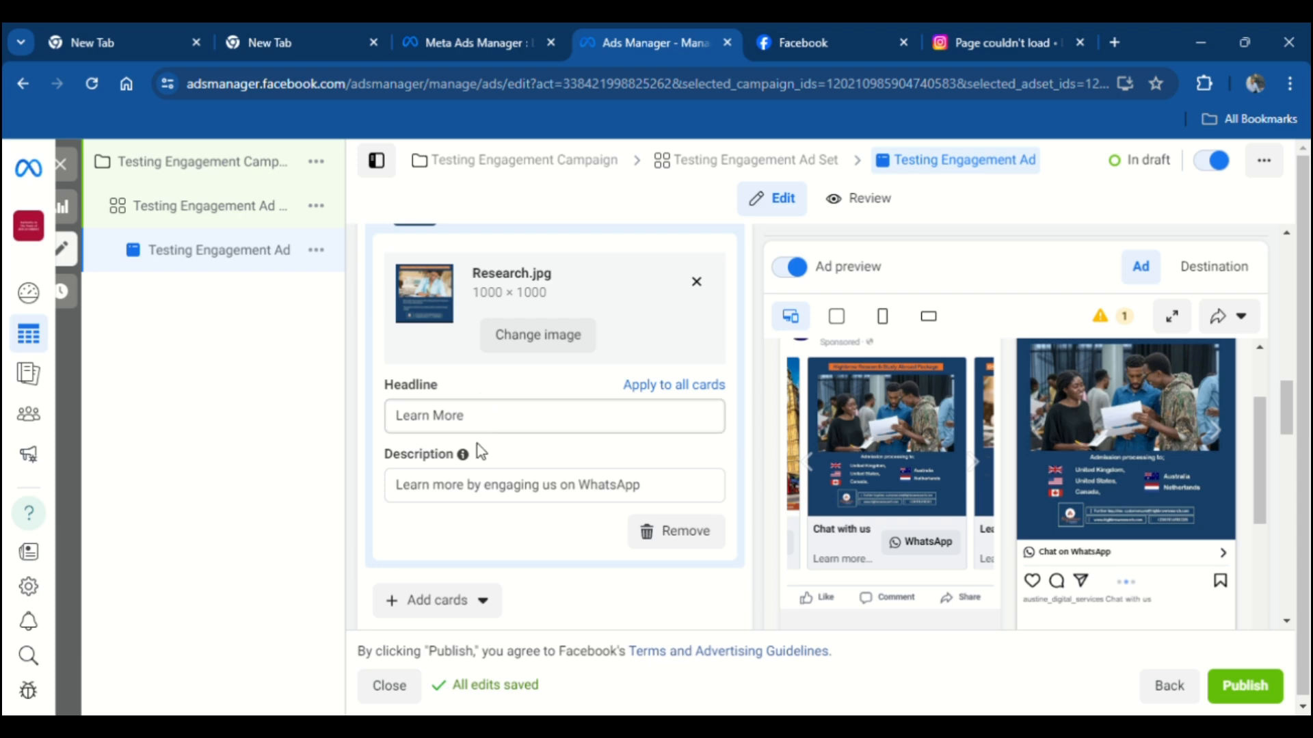
pyautogui.moveTo(479, 418); pyautogui.dragTo(392, 422)
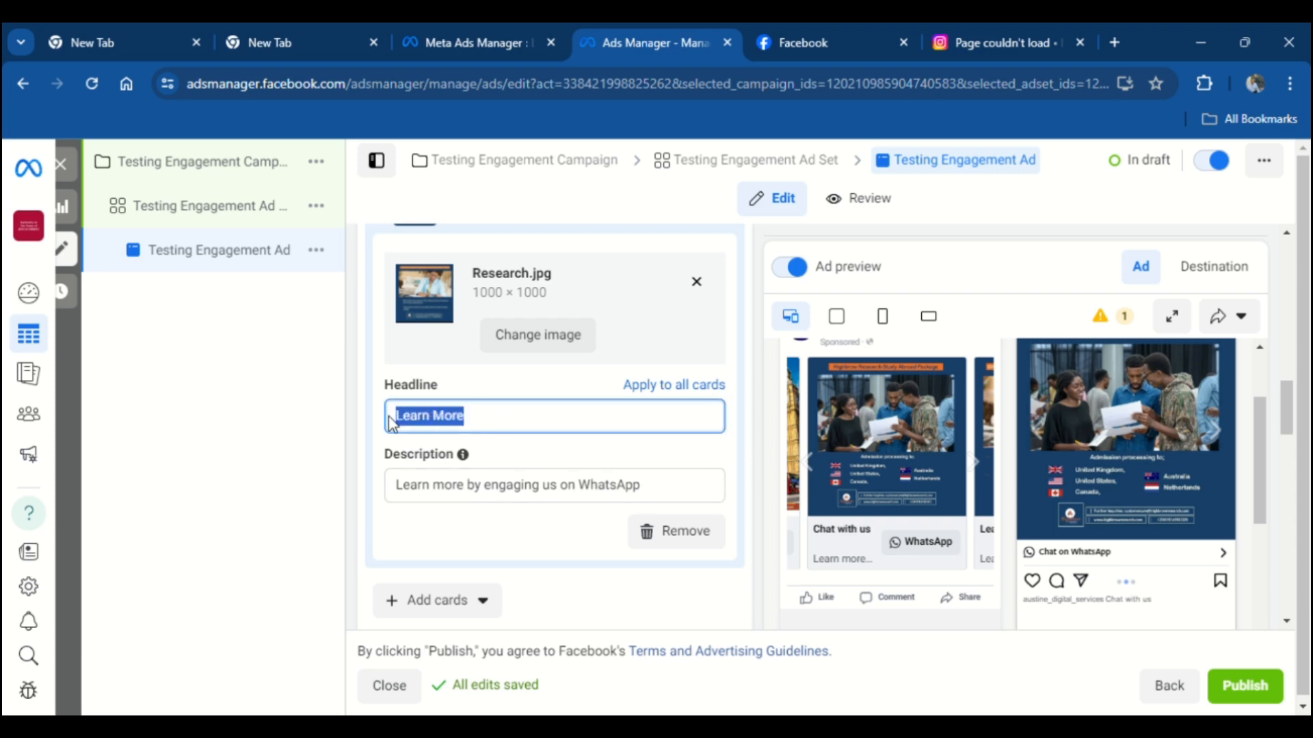
pyautogui.write('Chat Us')
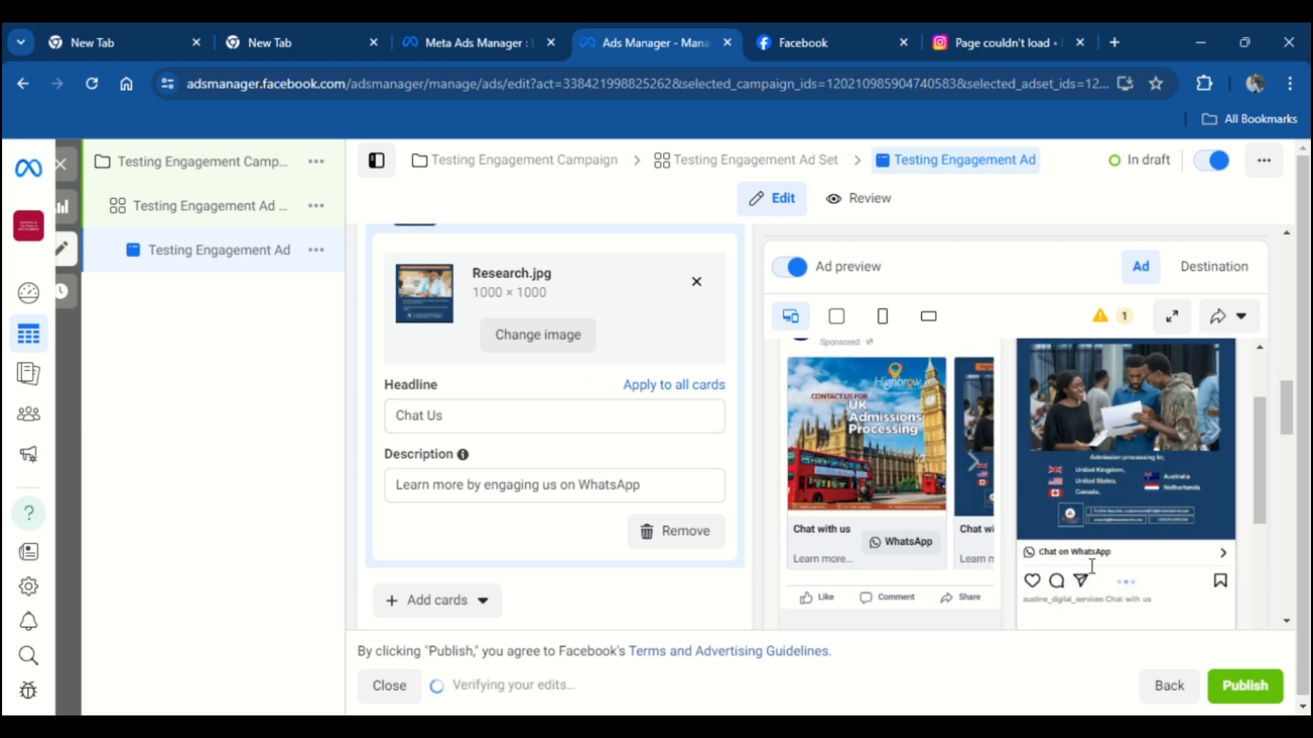
# Review the call to action choices, Advantage+ creative enhancements and message template, keeping "Send WhatsApp message" as the call to action.
pyautogui.scroll(-3, 410, 482)
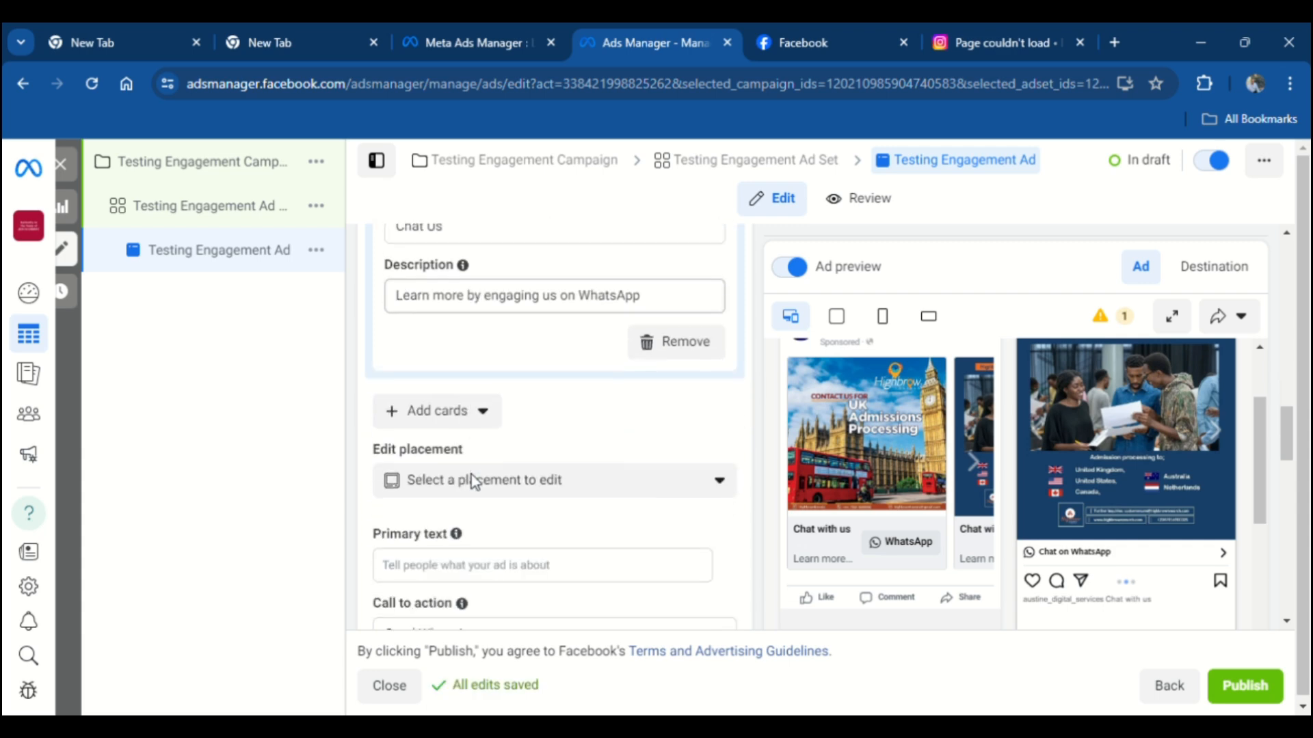
pyautogui.scroll(1, 431, 442)
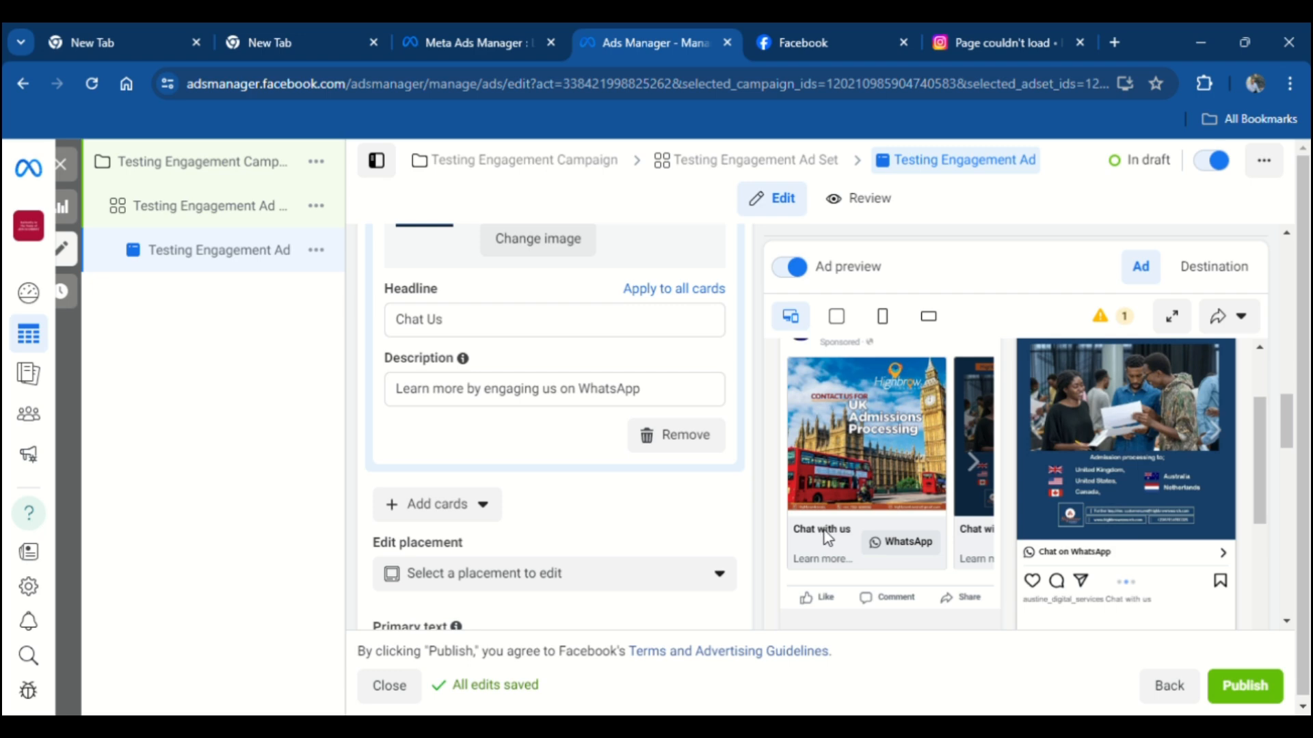
pyautogui.scroll(-6, 452, 387)
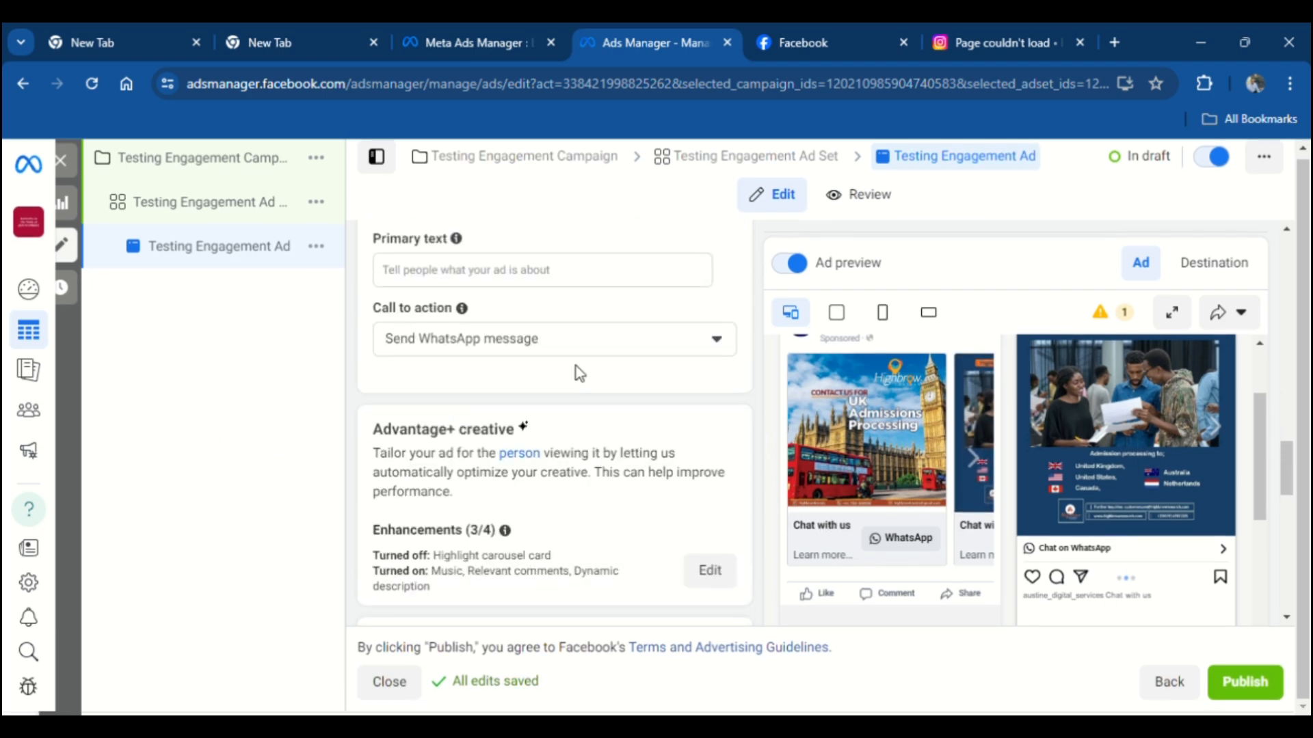
pyautogui.click(635, 342)
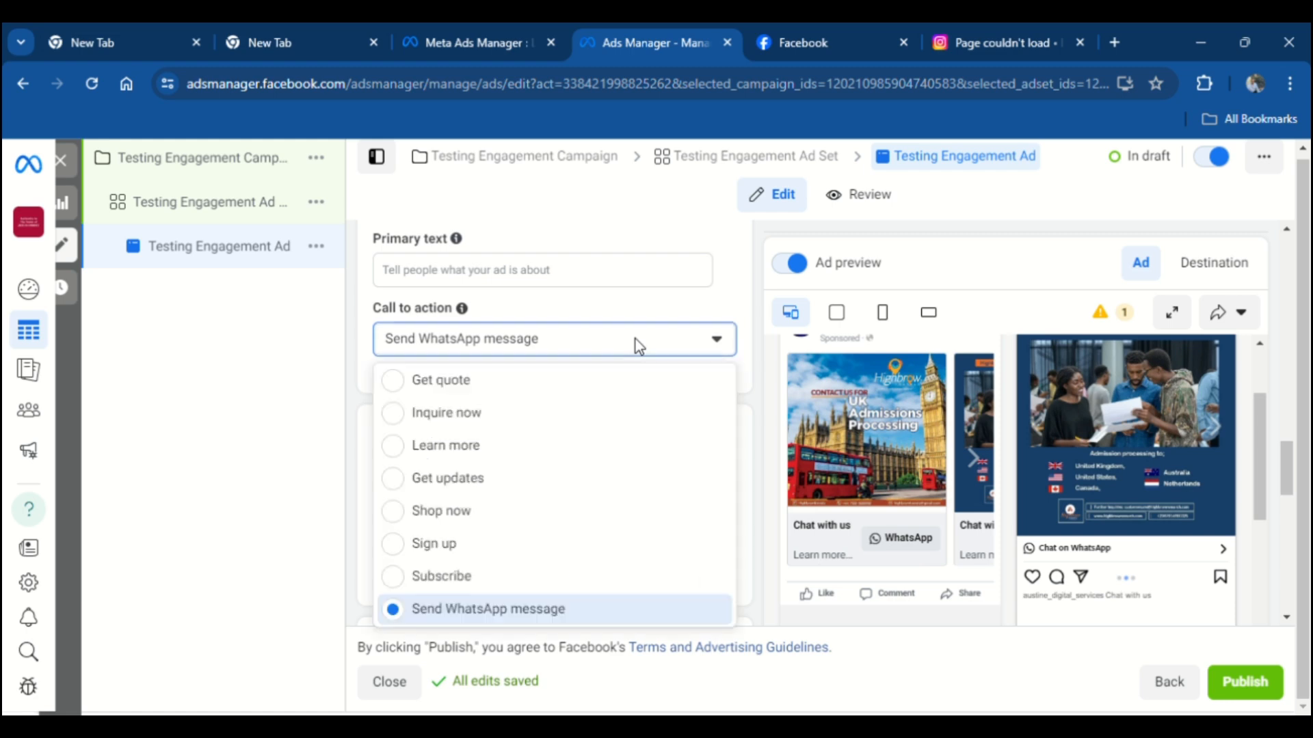
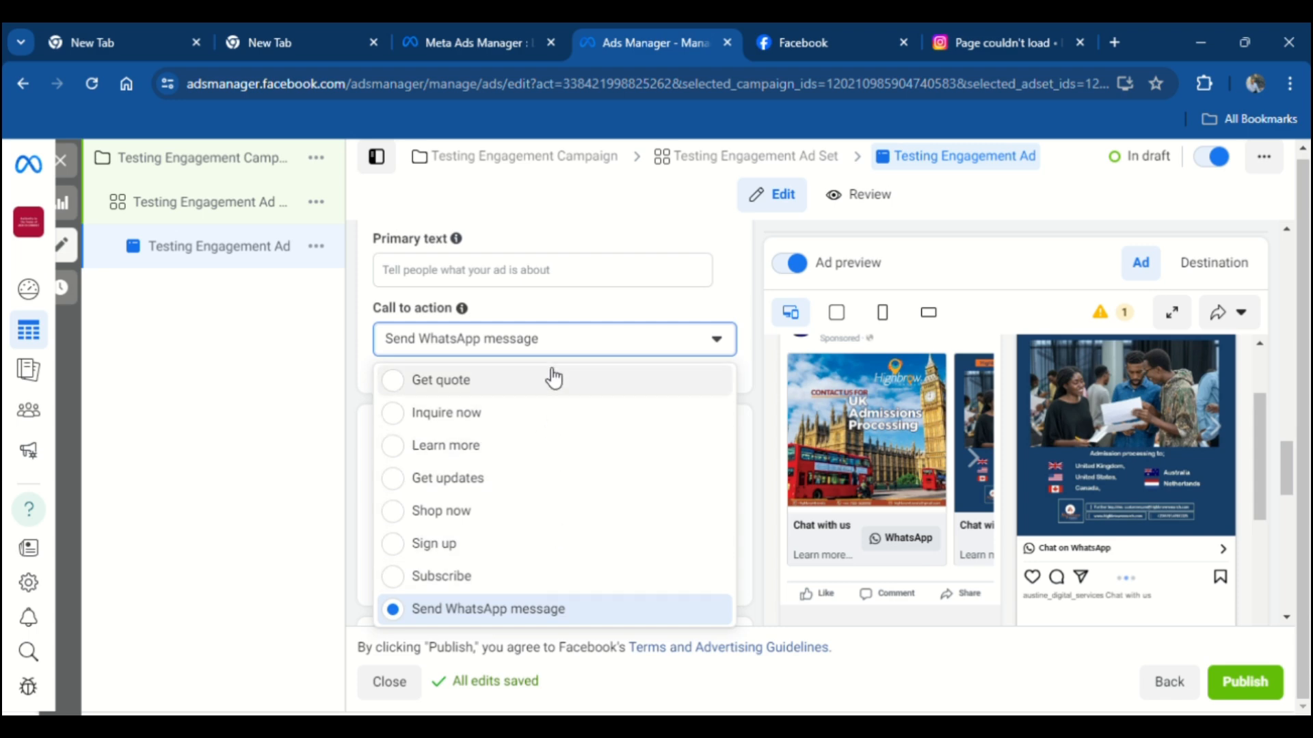
pyautogui.click(633, 348)
pyautogui.scroll(-3, 565, 449)
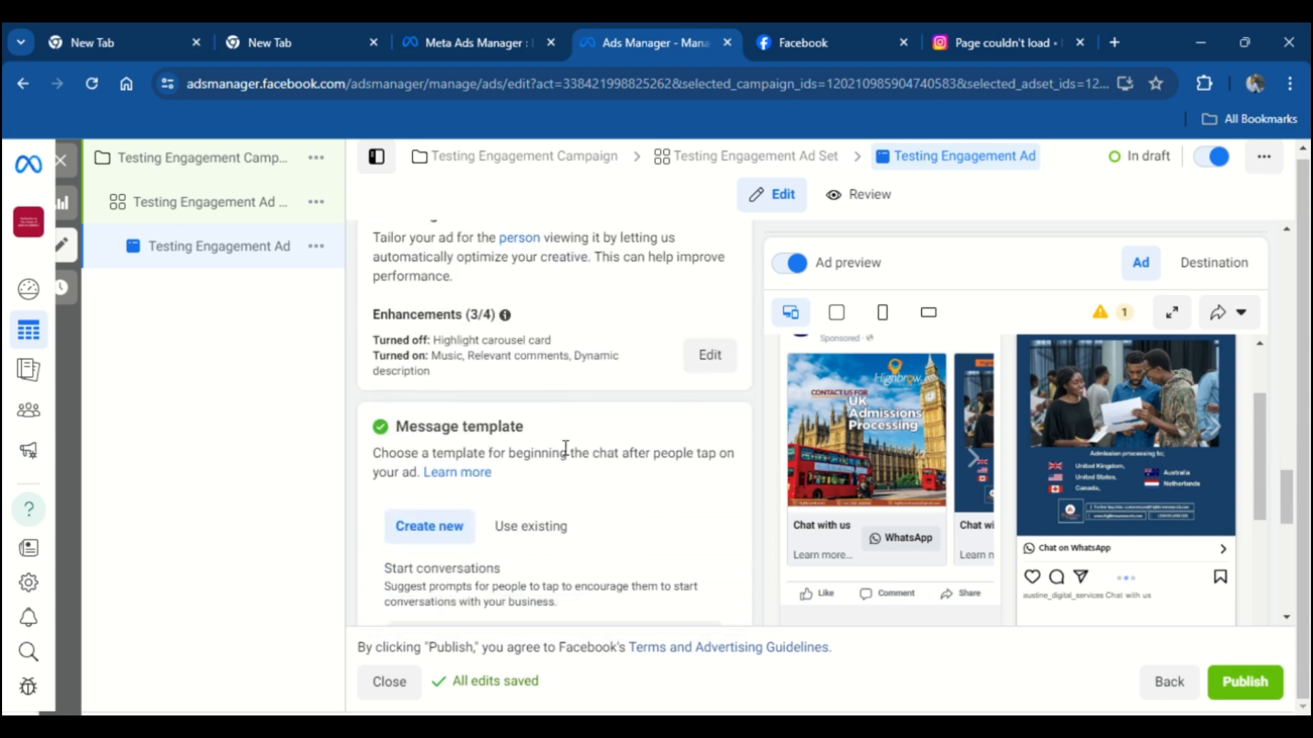
pyautogui.scroll(-1, 440, 450)
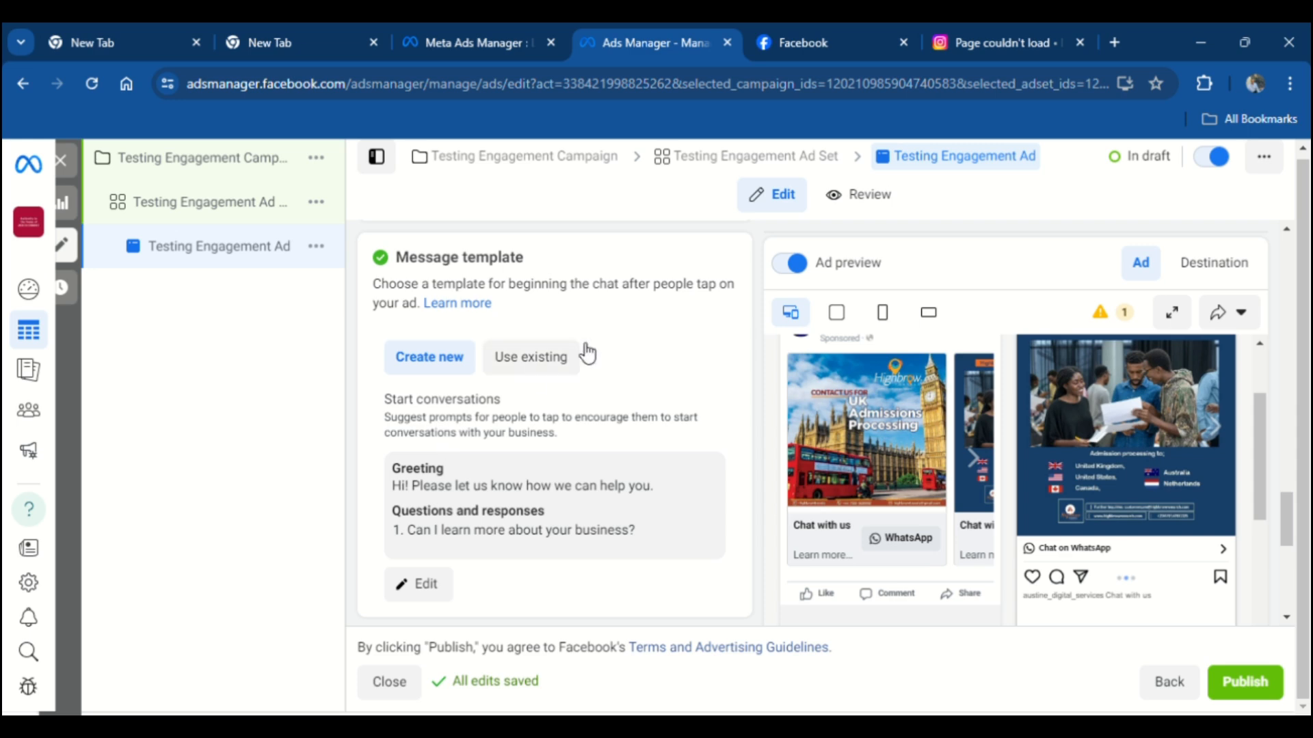
pyautogui.scroll(1, 478, 390)
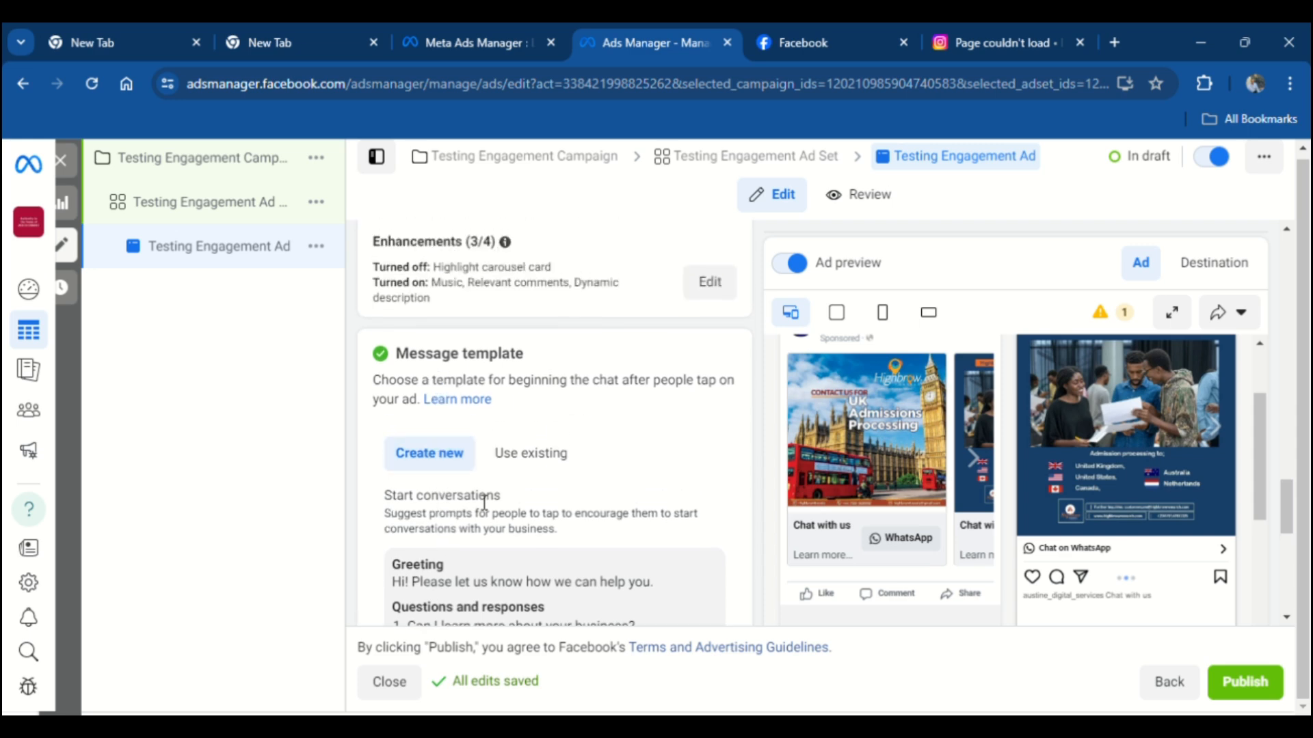
# Open the new message template for editing and set Question #1's automated response to "Yes we are here to make travel seamlessly🥰".
pyautogui.scroll(-1, 479, 486)
pyautogui.scroll(-1, 472, 469)
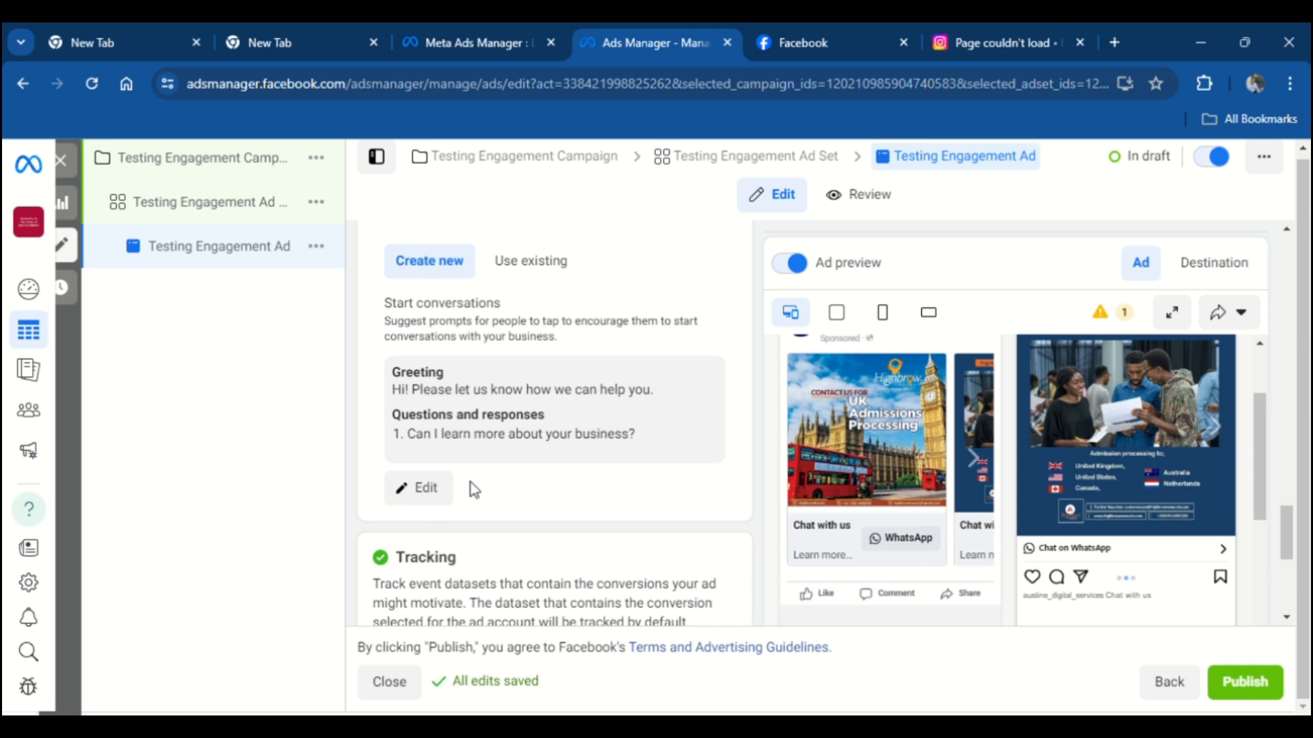
pyautogui.click(423, 489)
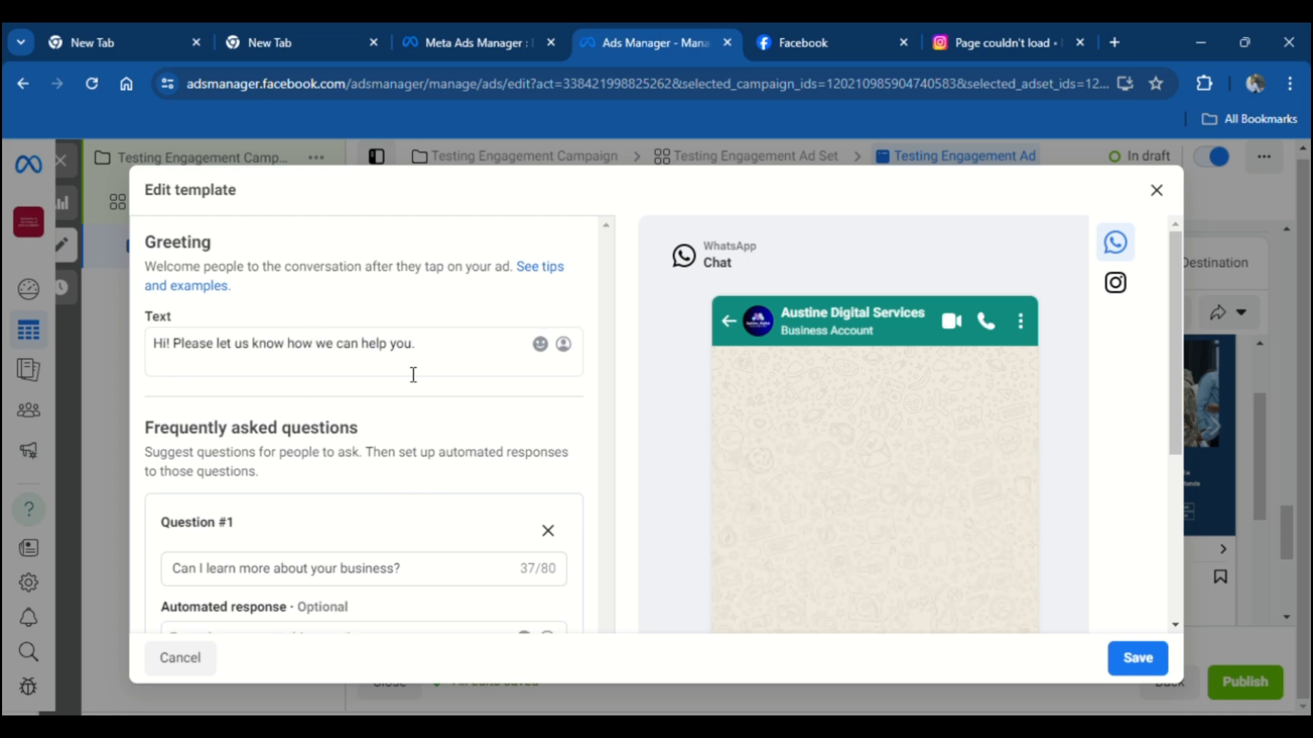
pyautogui.scroll(-3, 414, 375)
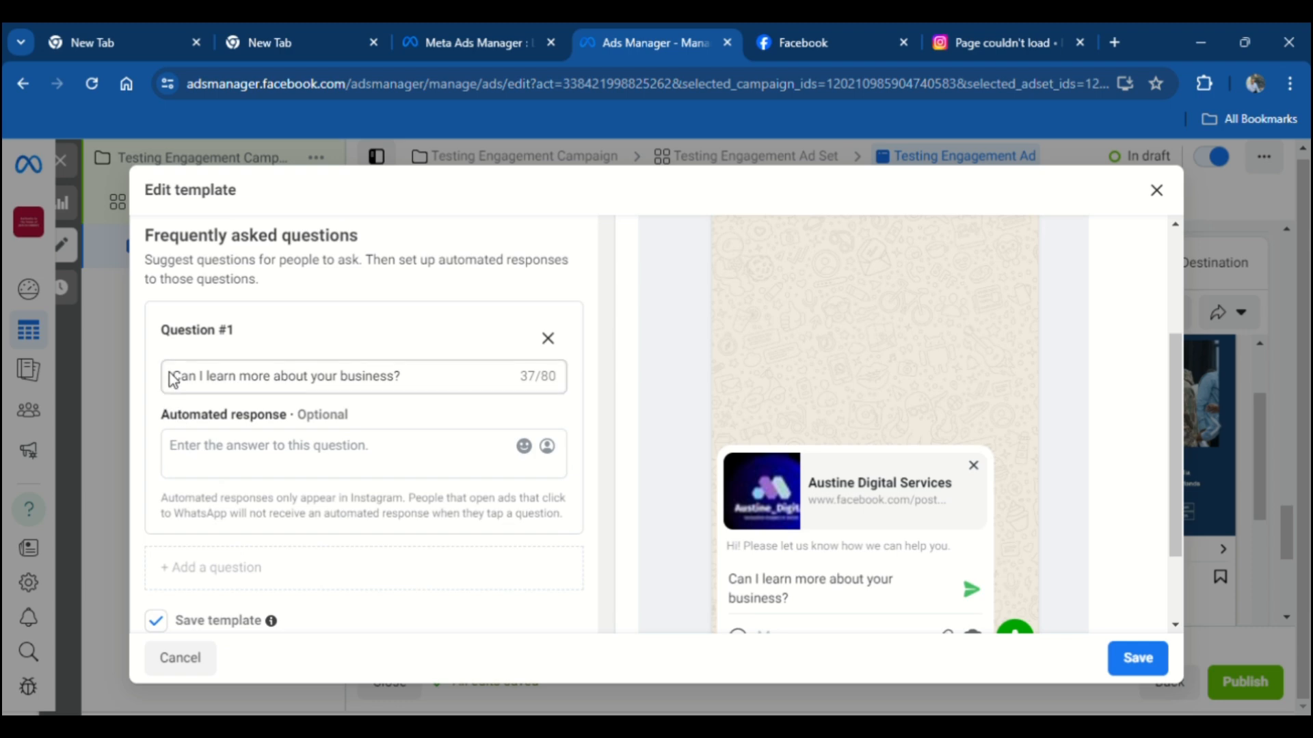
pyautogui.click(368, 456)
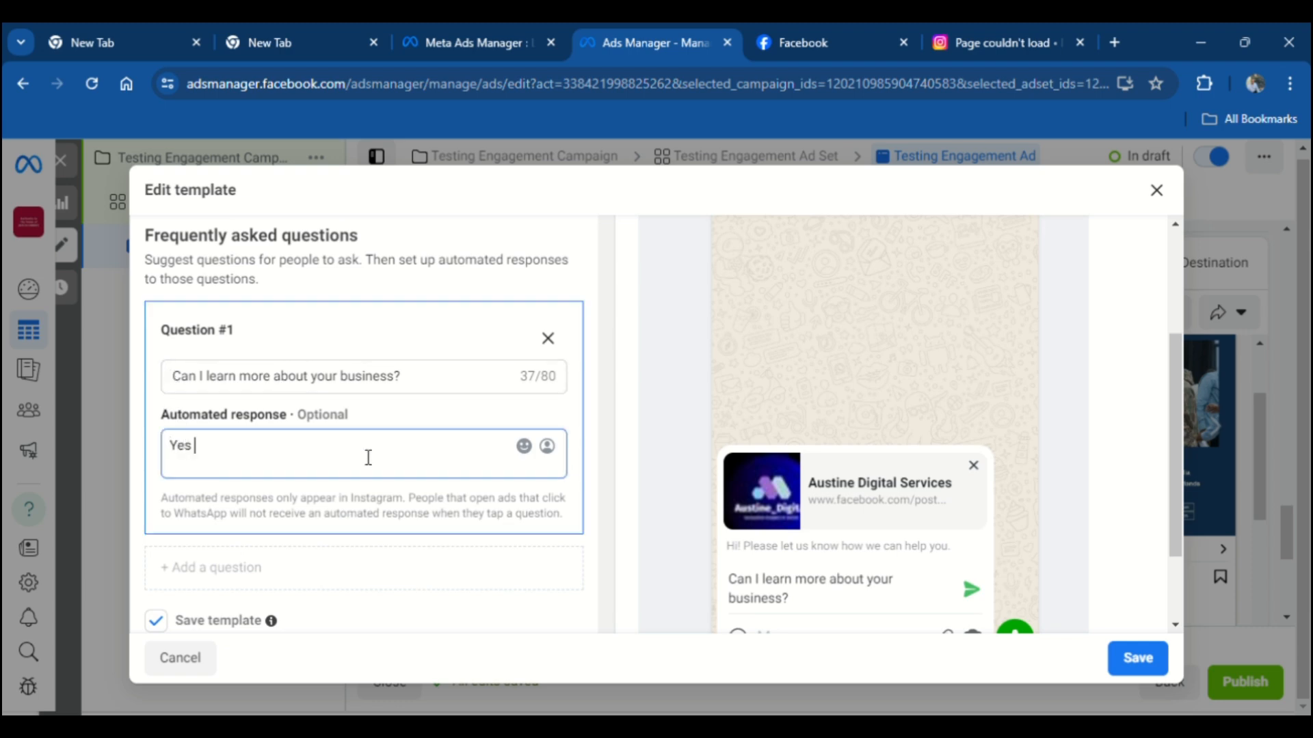
pyautogui.write('Yes we are ')
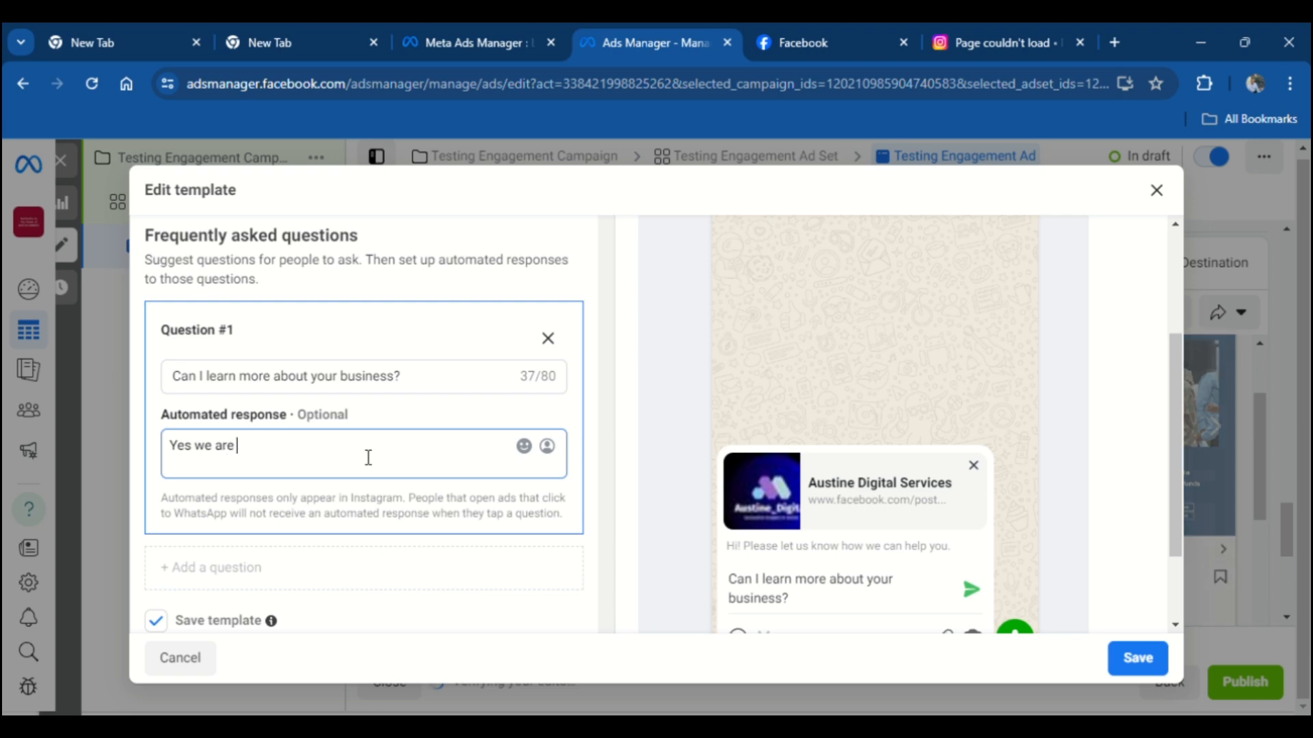
pyautogui.write('her')
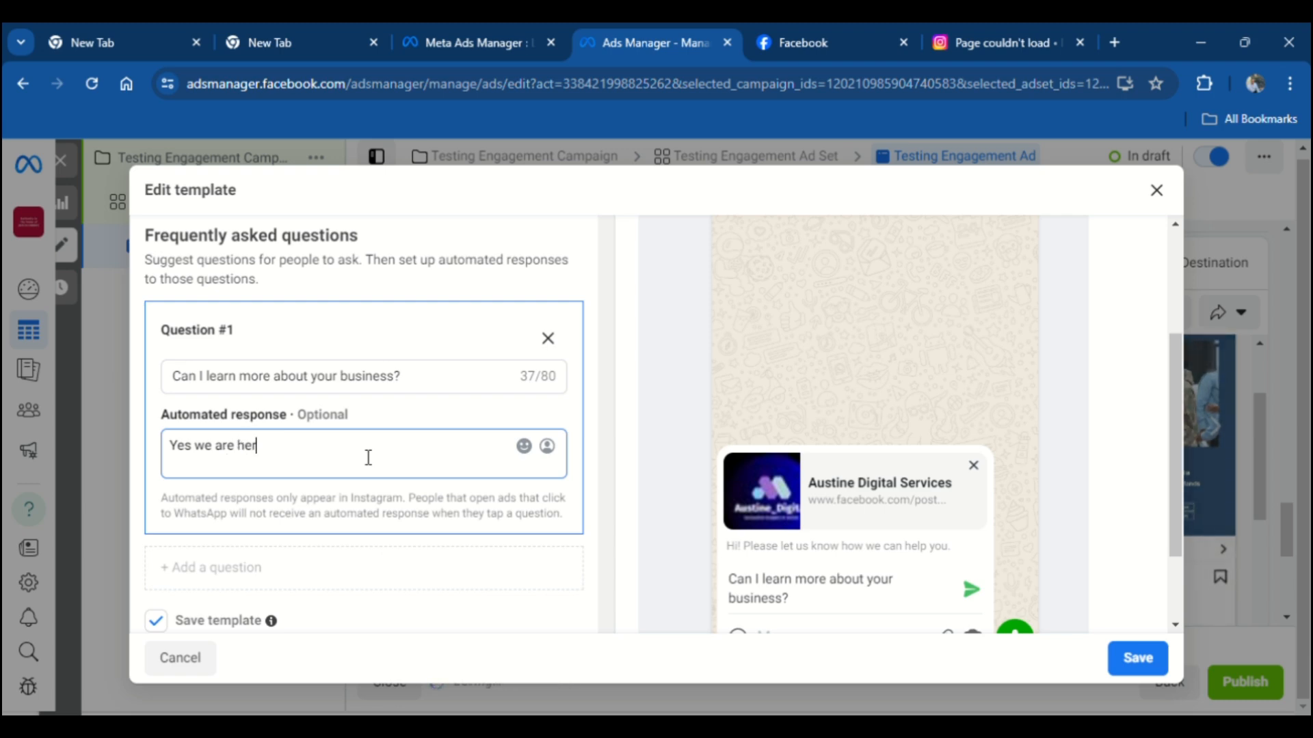
pyautogui.write('e to make ')
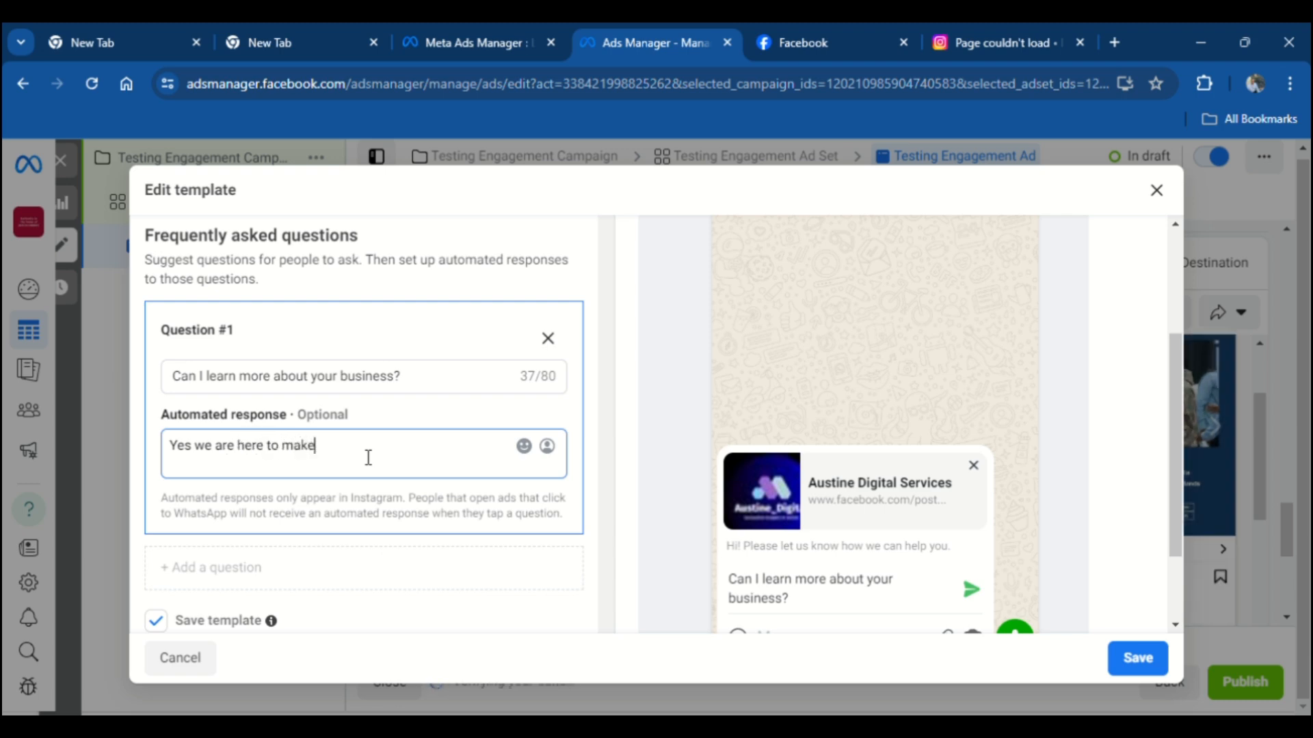
pyautogui.write('travel seamless')
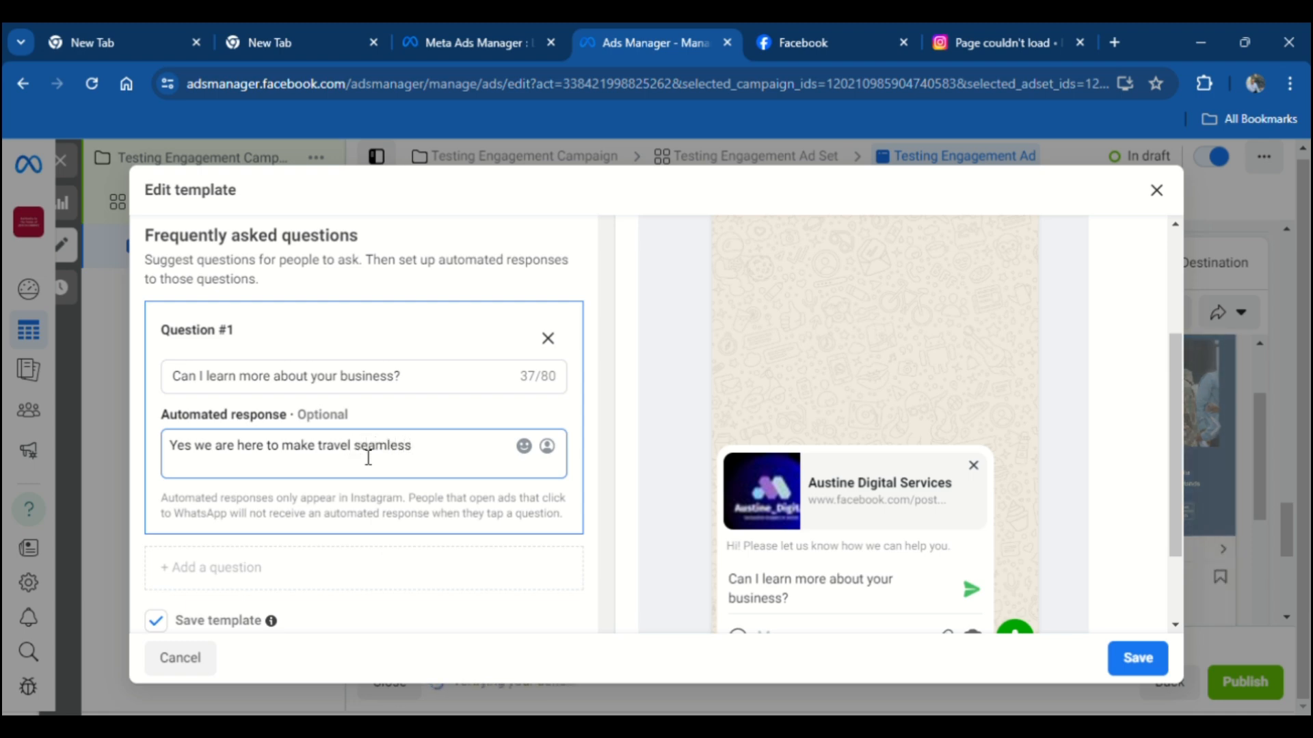
pyautogui.write('ly')
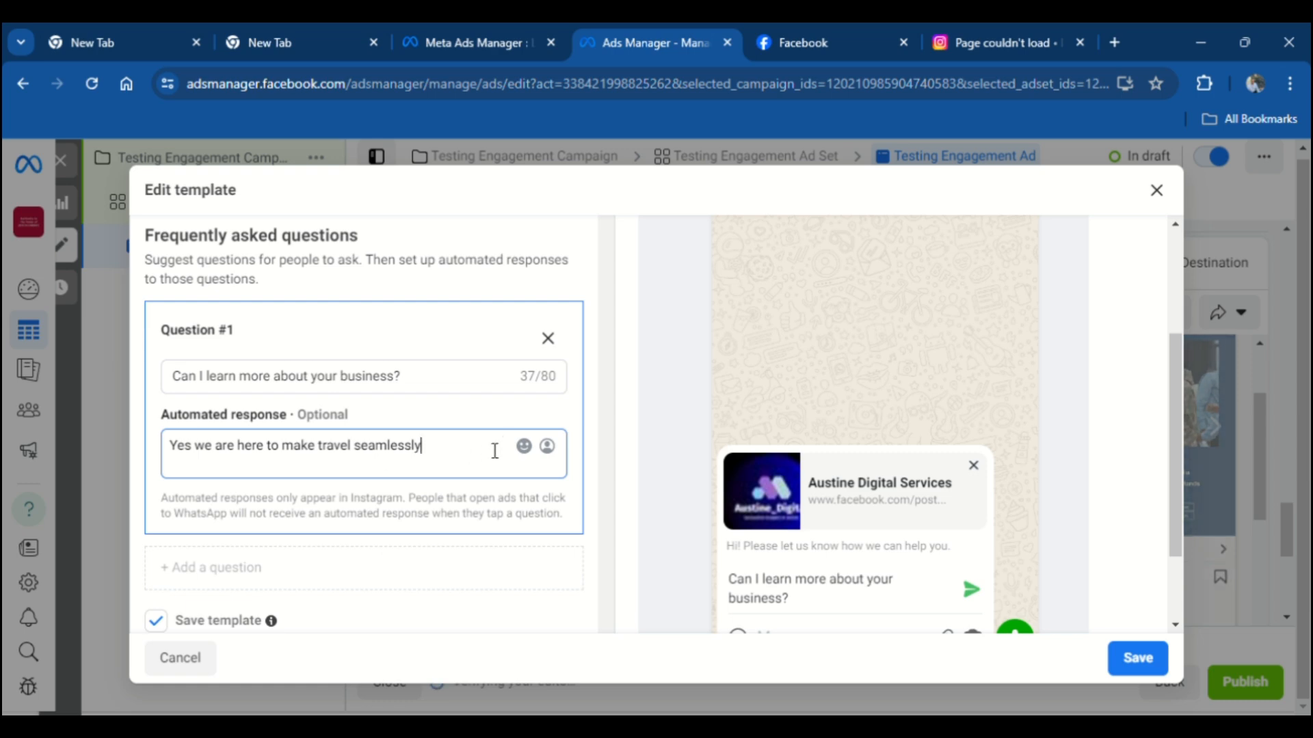
pyautogui.click(524, 446)
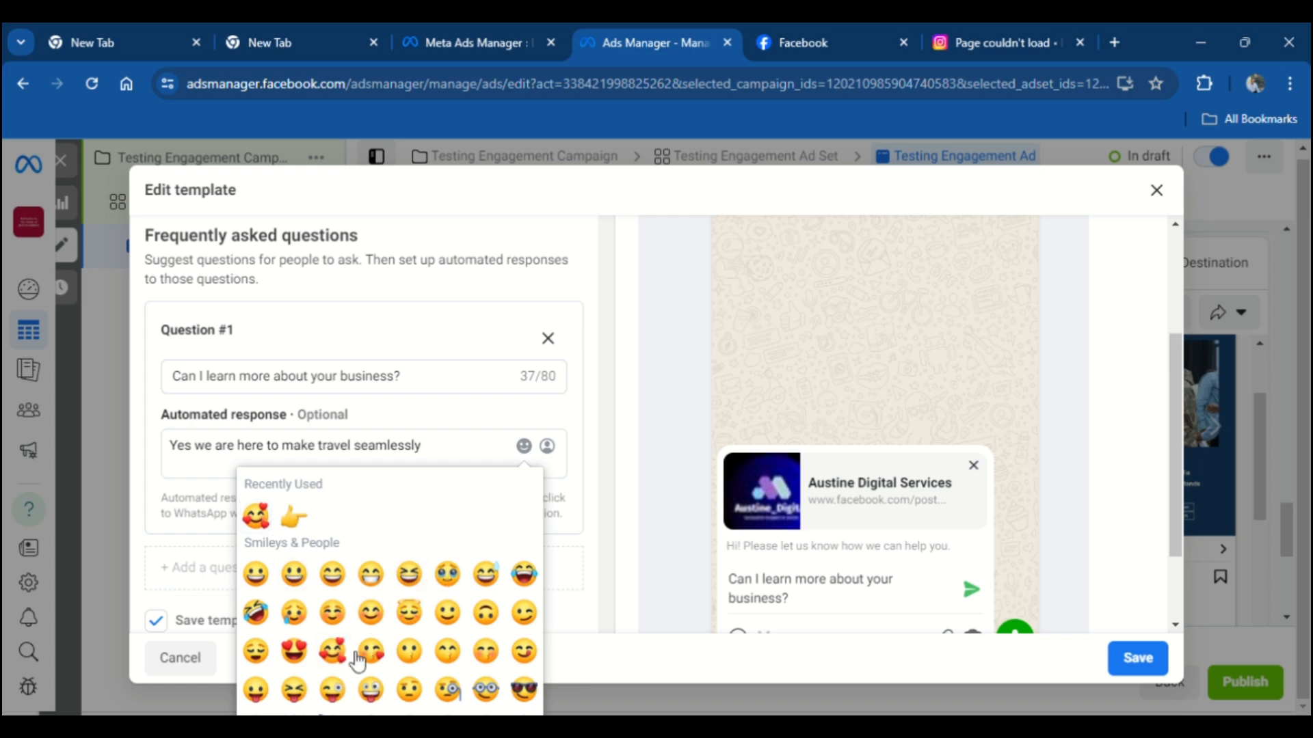
pyautogui.click(333, 653)
# Add a second frequently asked question reading "How long does your processing take?".
pyautogui.scroll(-2, 309, 396)
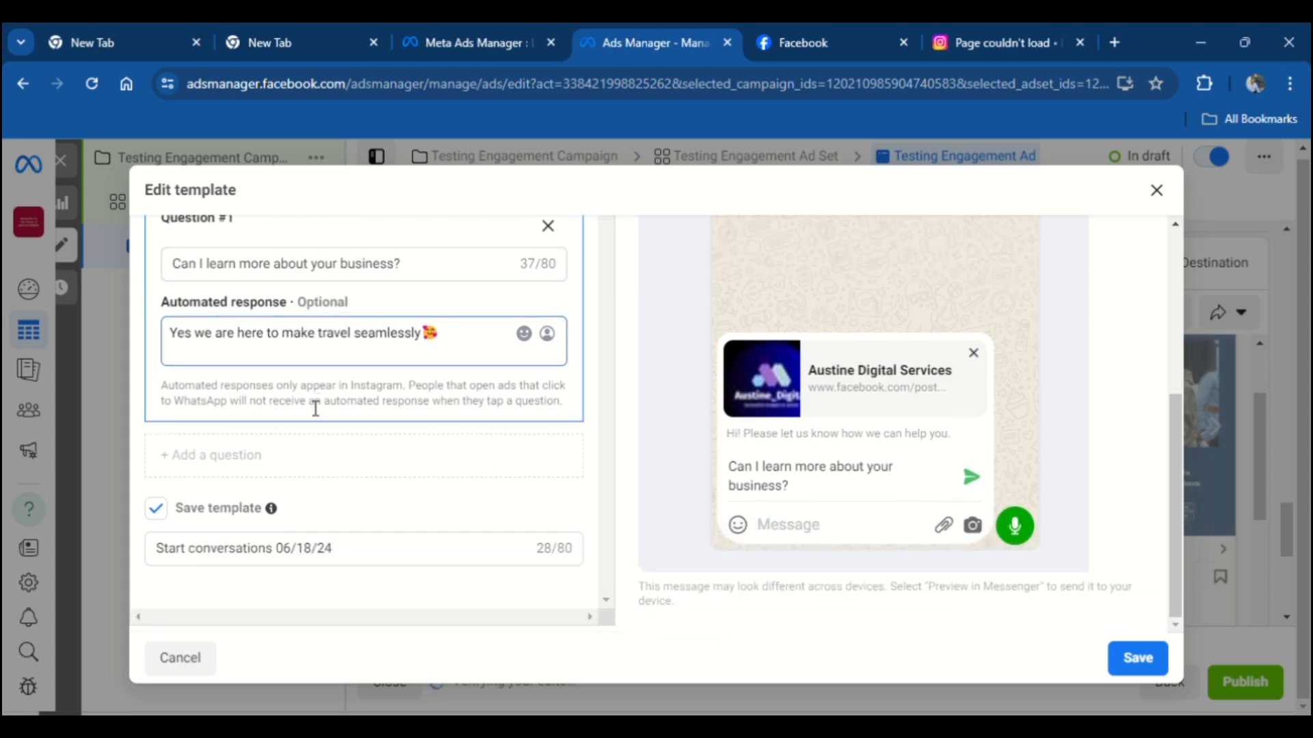
pyautogui.click(346, 460)
pyautogui.click(345, 460)
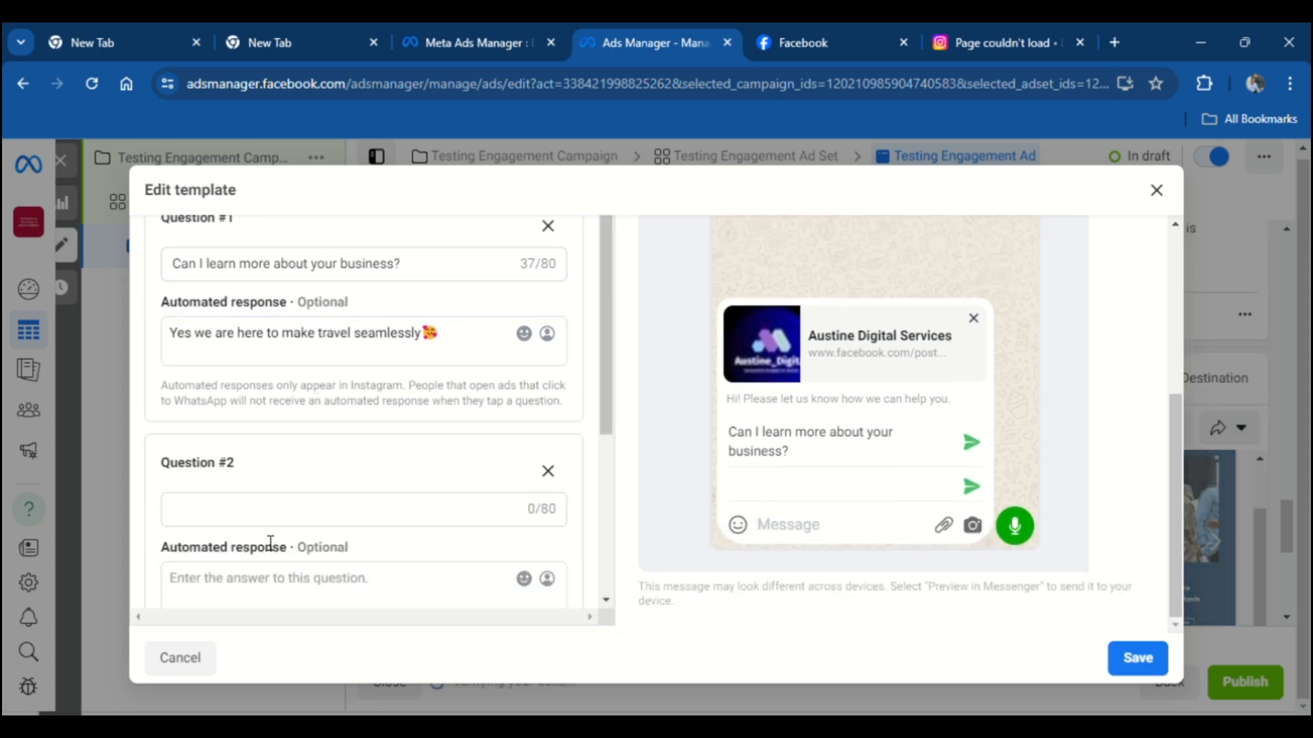
pyautogui.click(267, 513)
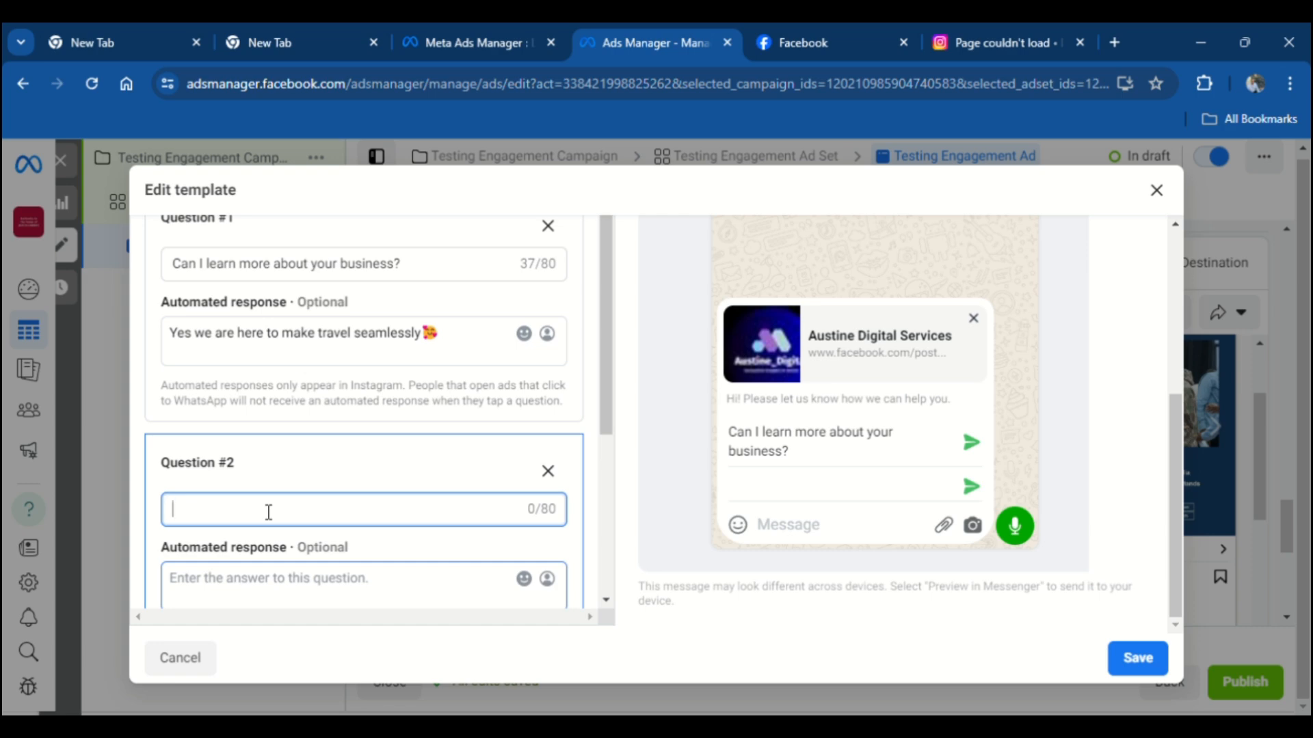
pyautogui.write('How long does you')
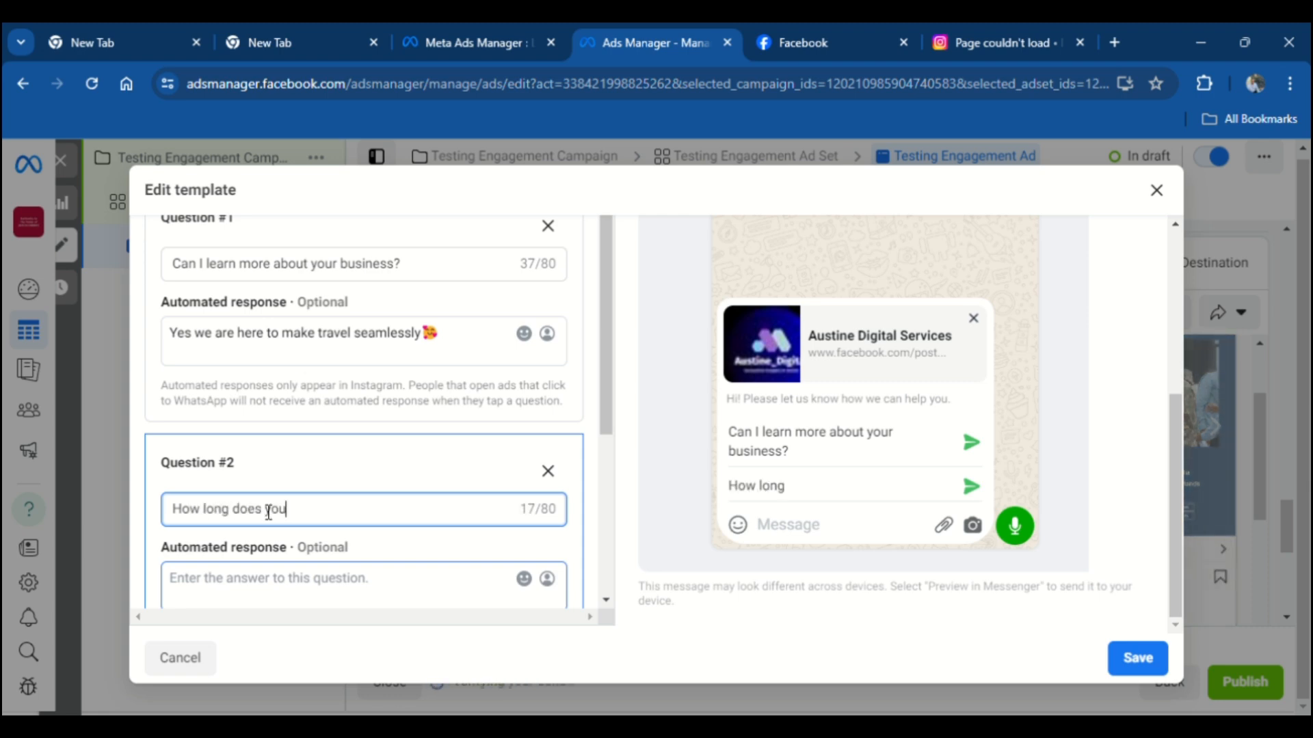
pyautogui.write('r pro')
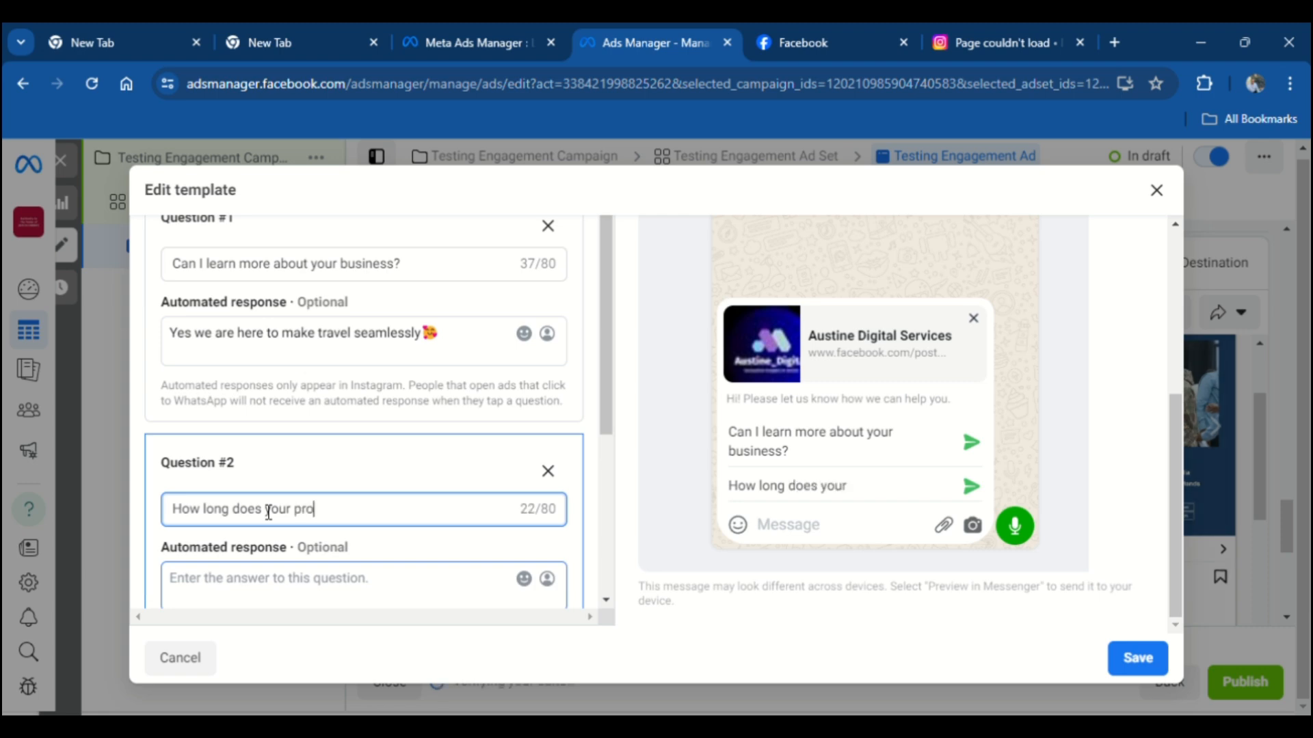
pyautogui.write('cessing take?')
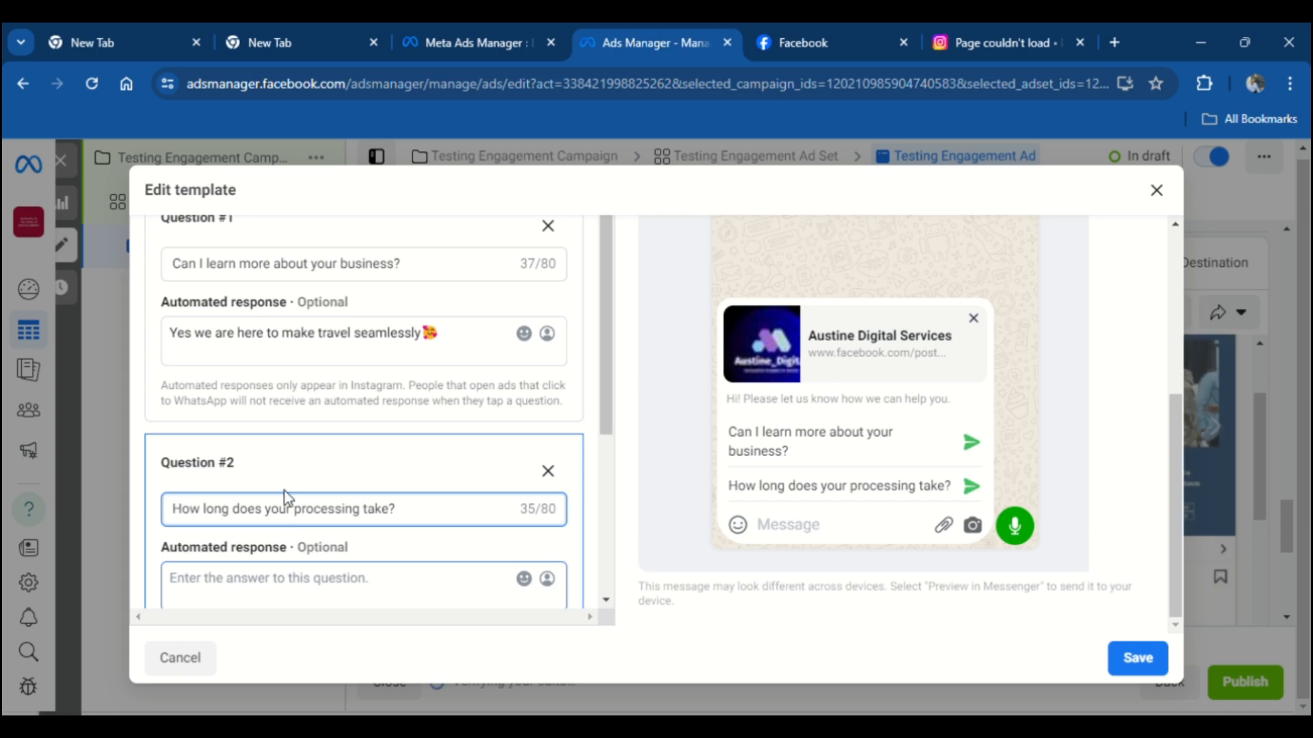
# Set Question #2's automated response to "Usually it takes 4 to 6 weeks to be processed".
pyautogui.scroll(-2, 286, 498)
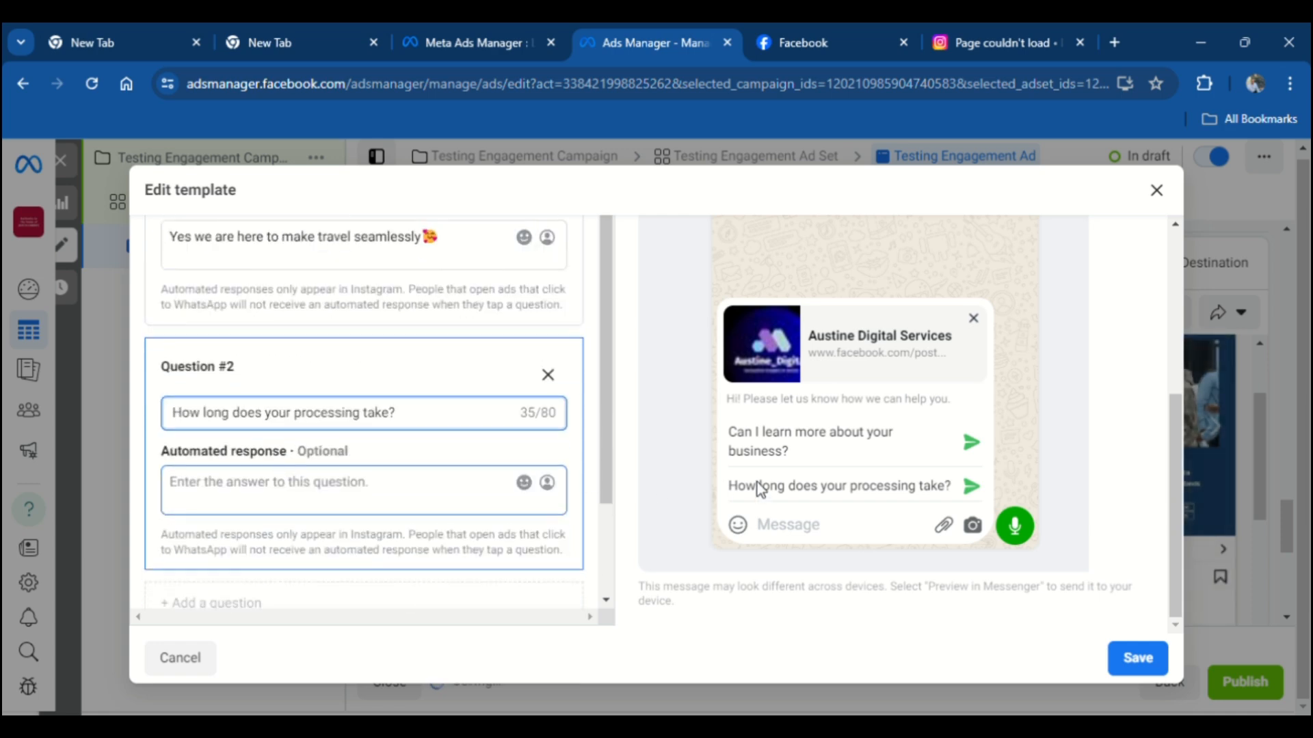
pyautogui.click(312, 499)
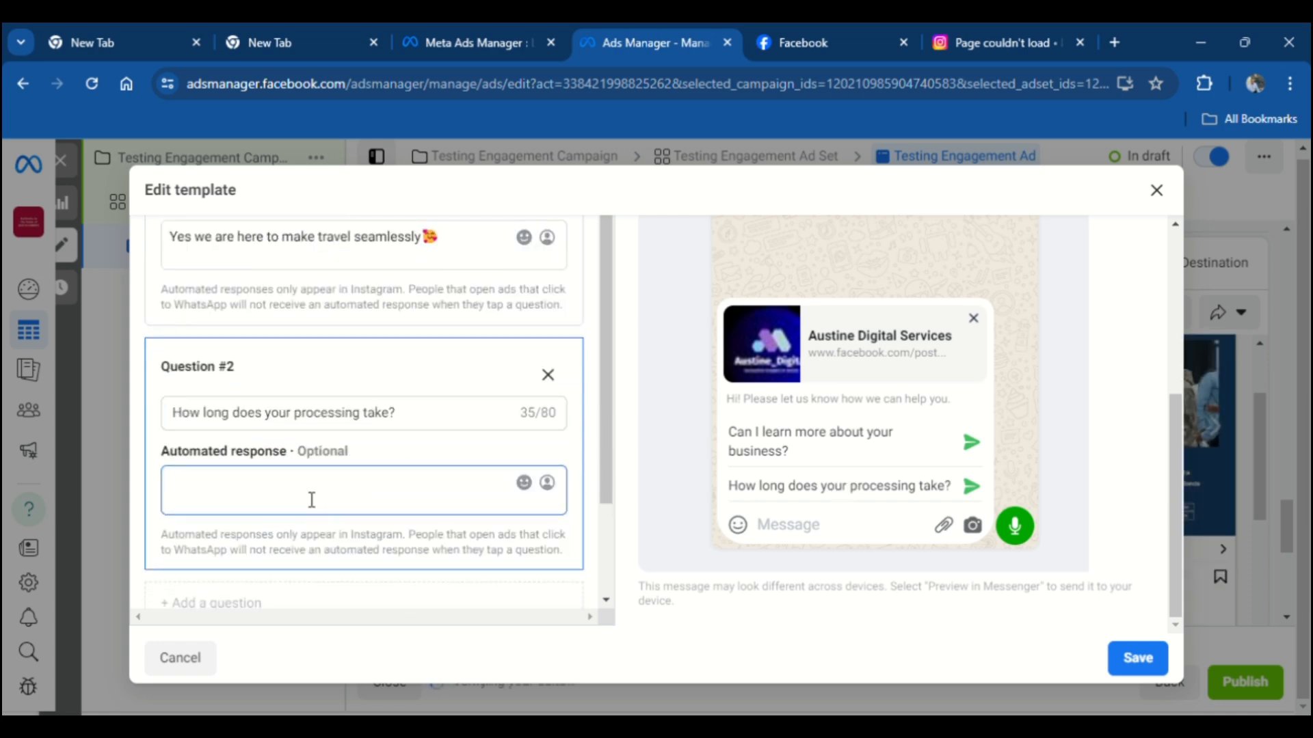
pyautogui.write('Usual')
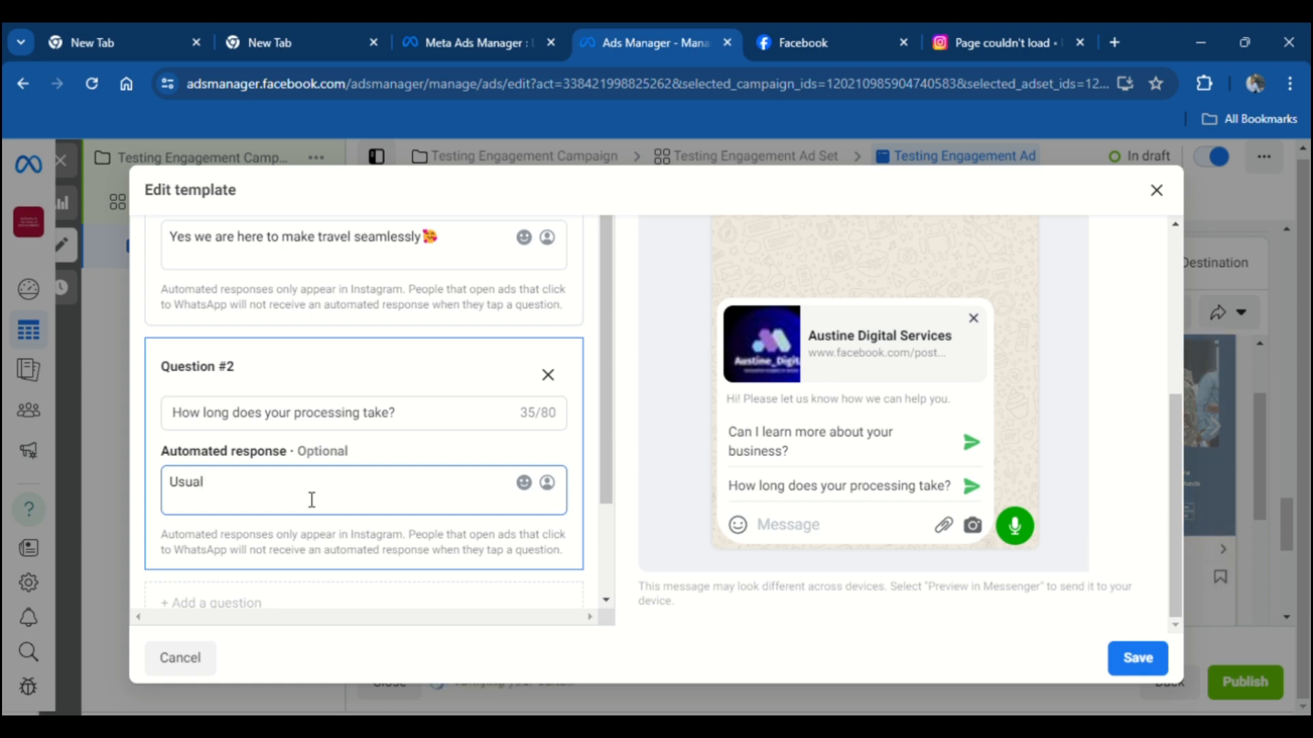
pyautogui.write('y')
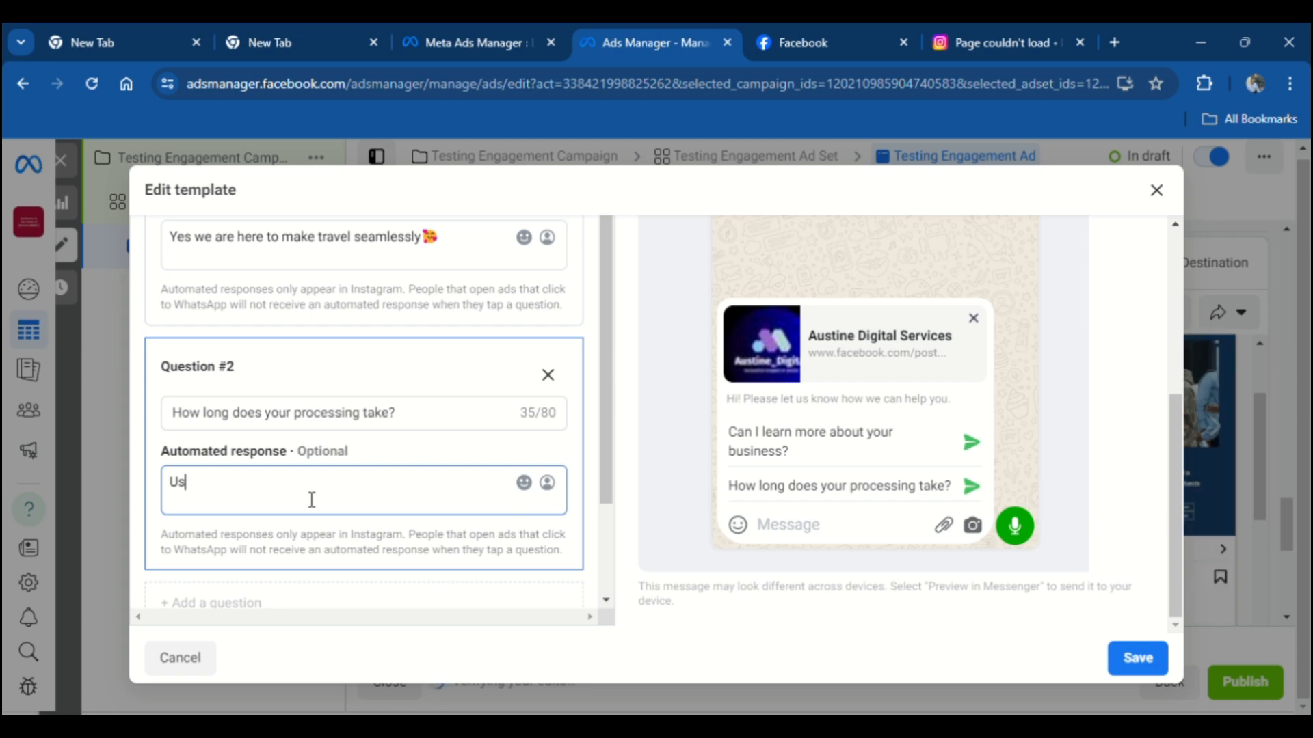
pyautogui.write('ually')
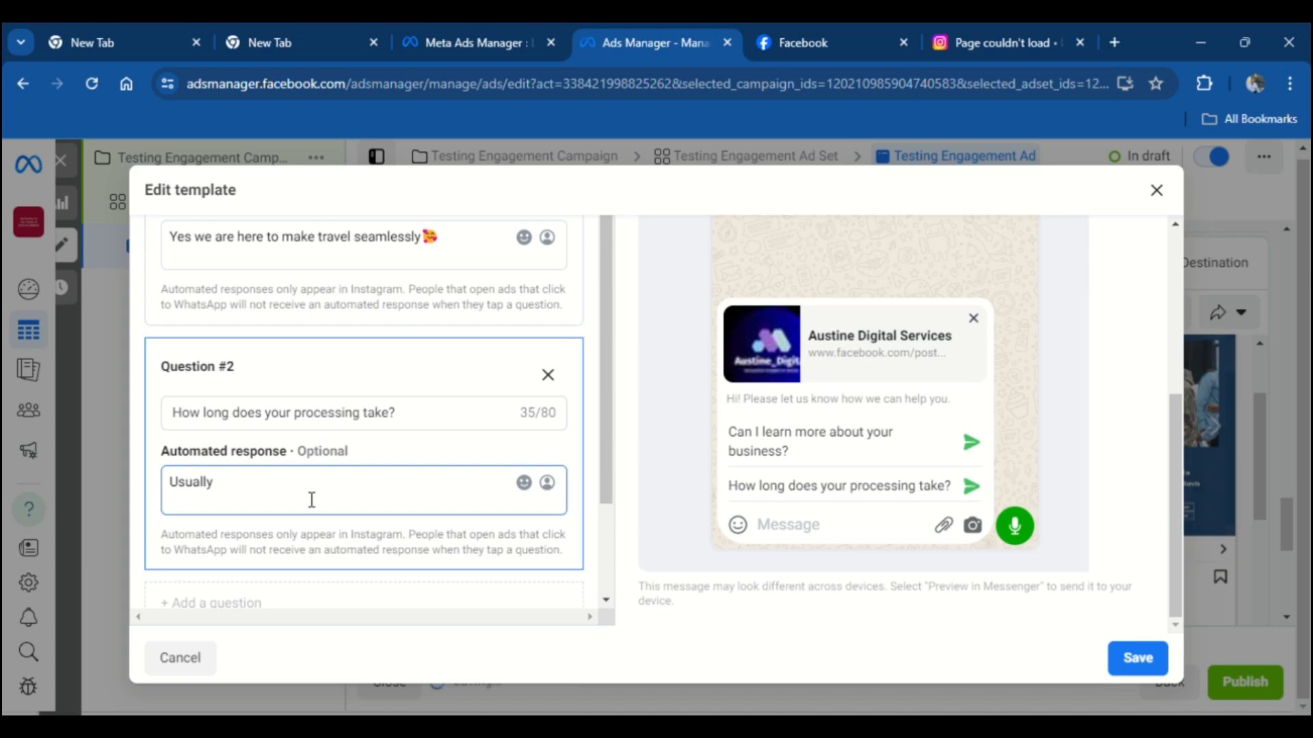
pyautogui.press('BackSpace')
pyautogui.press('BackSpace')
pyautogui.press('BackSpace')
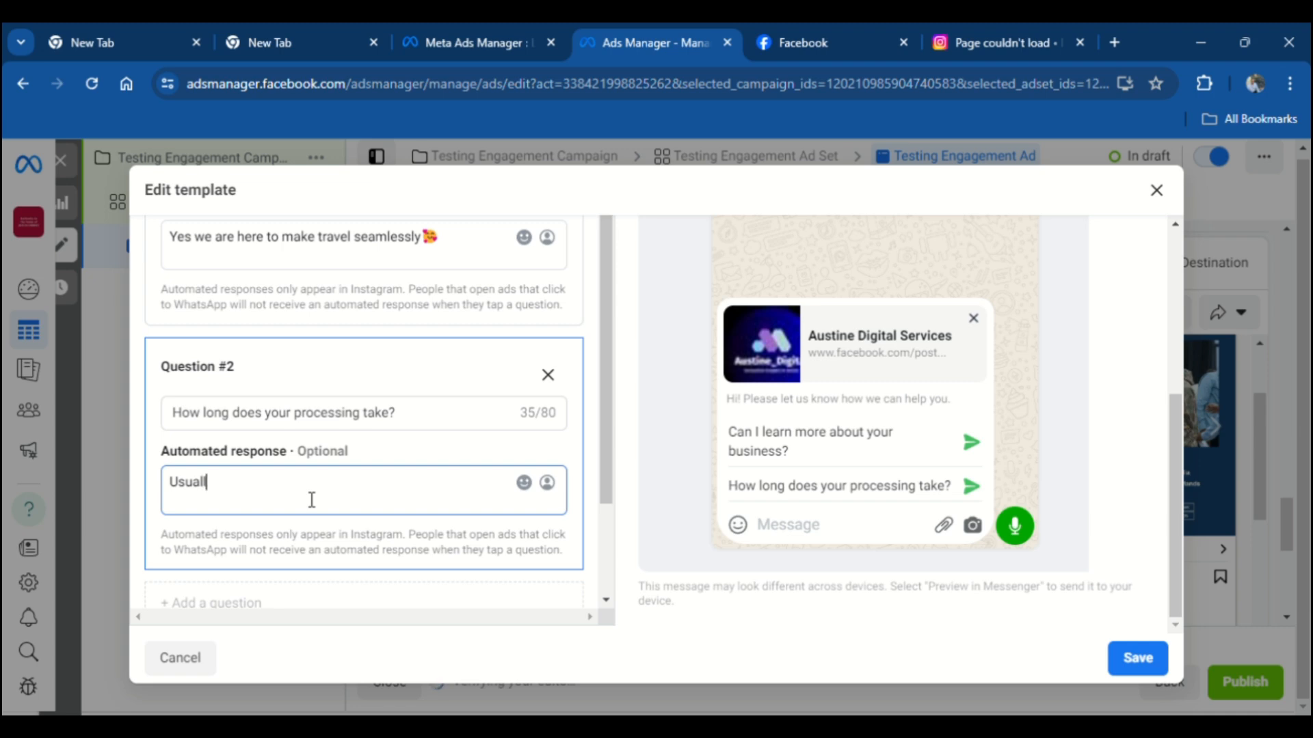
pyautogui.write('ly it')
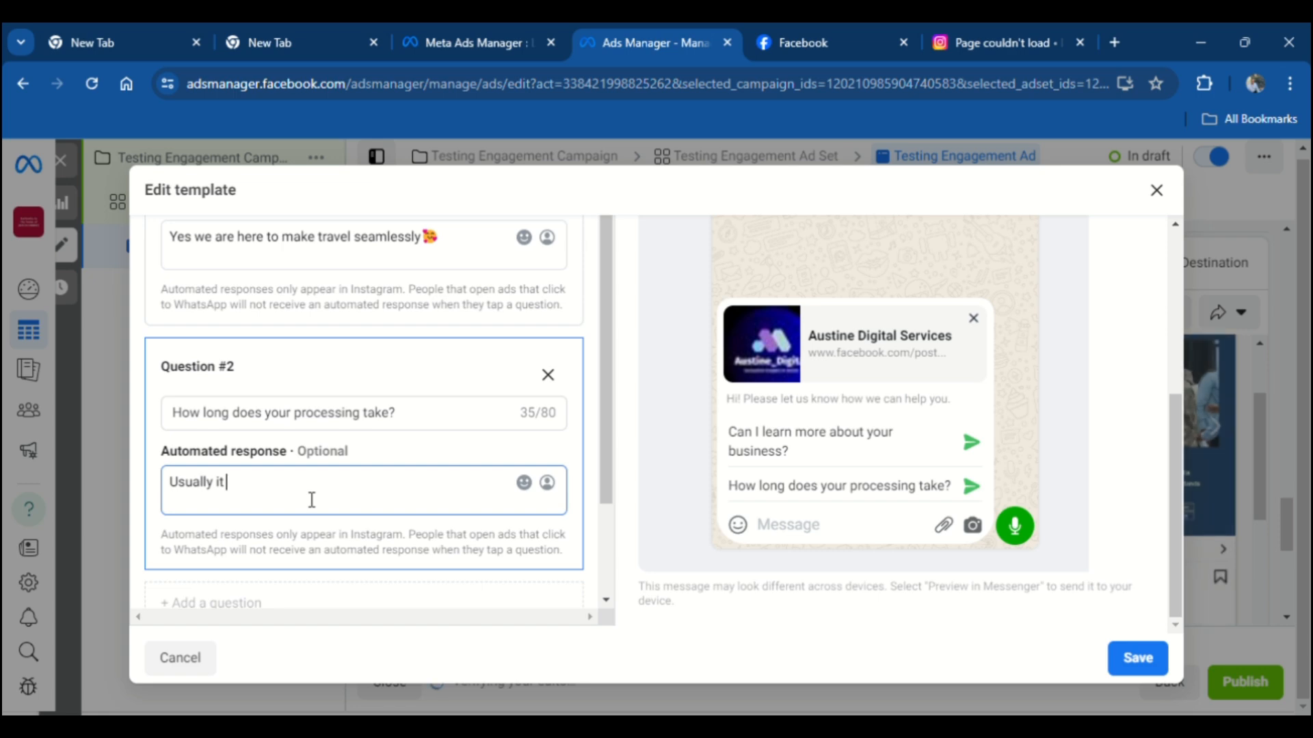
pyautogui.write(' takes ')
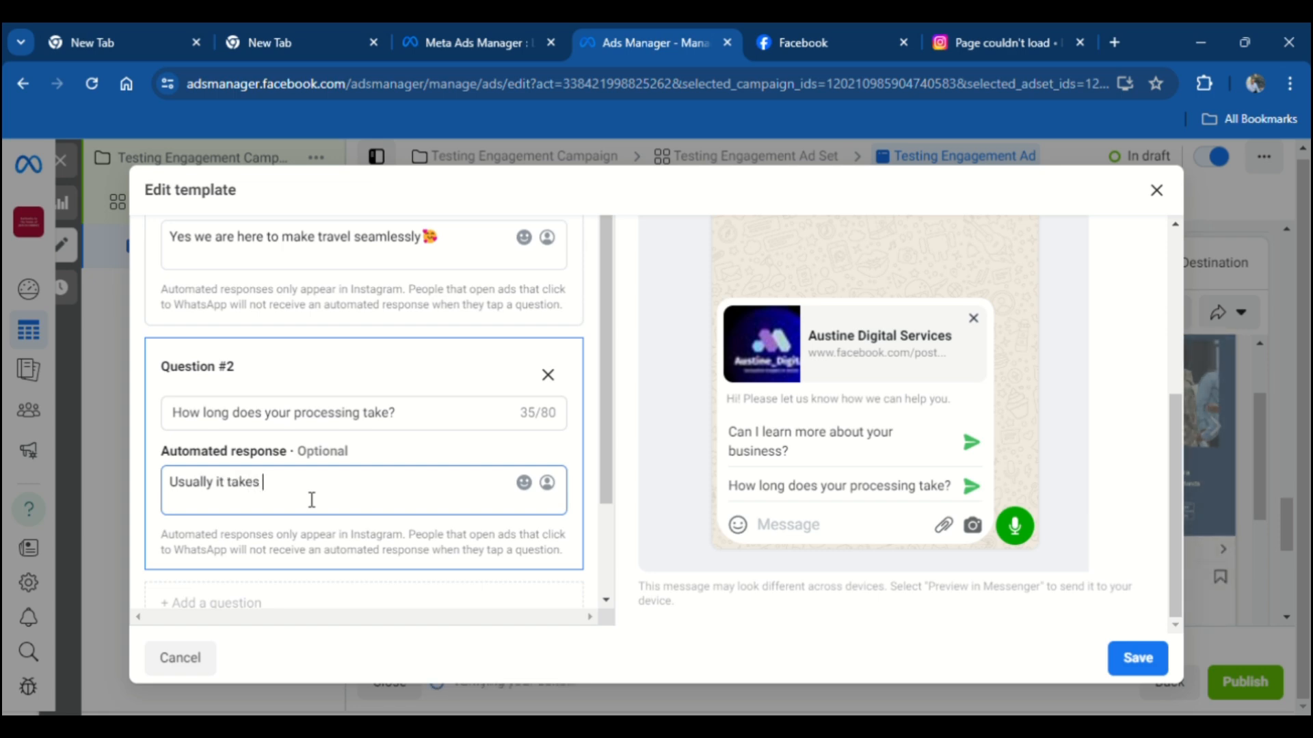
pyautogui.write('4')
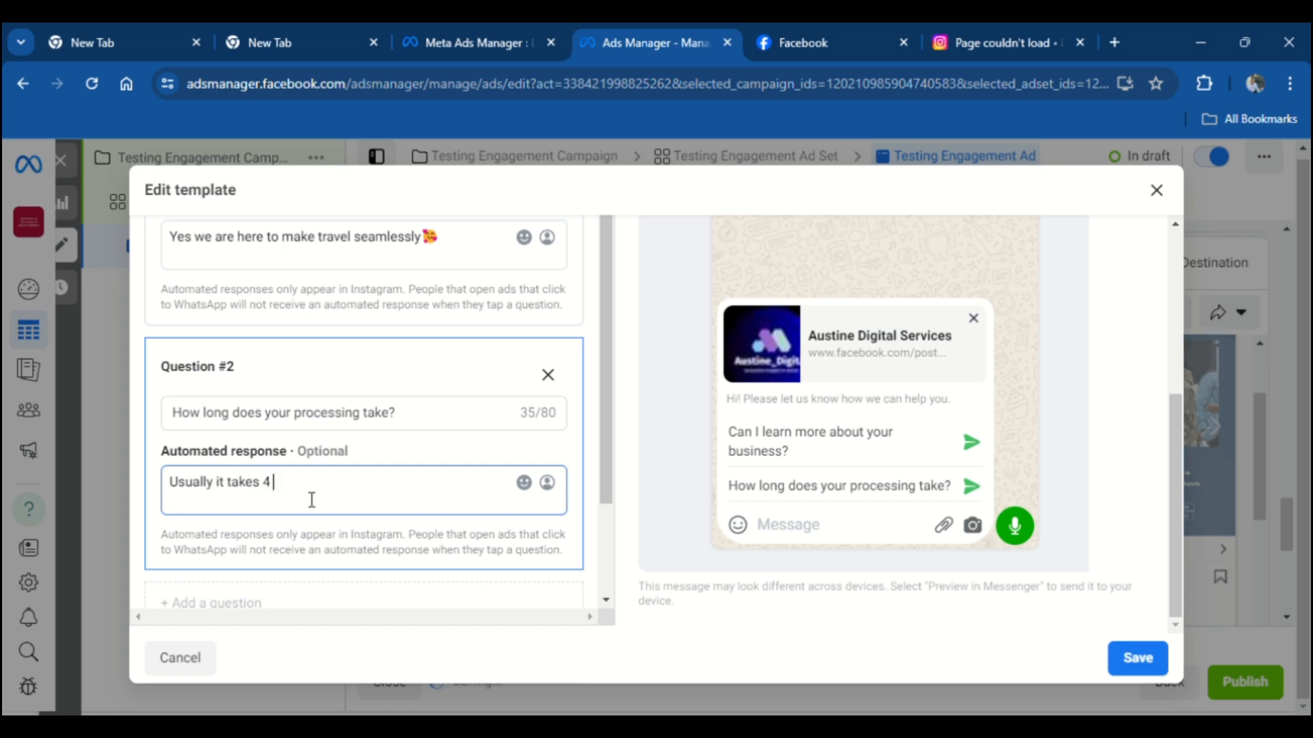
pyautogui.write(' to')
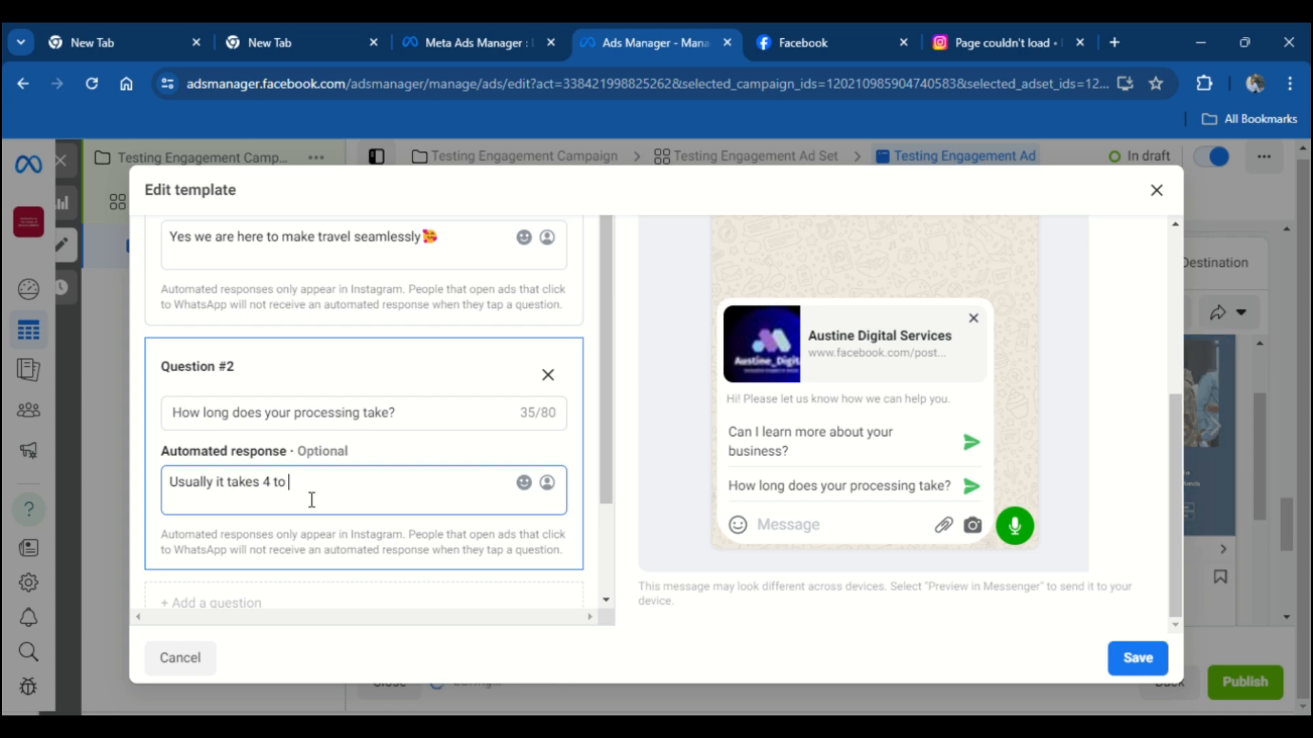
pyautogui.write(' 6 week')
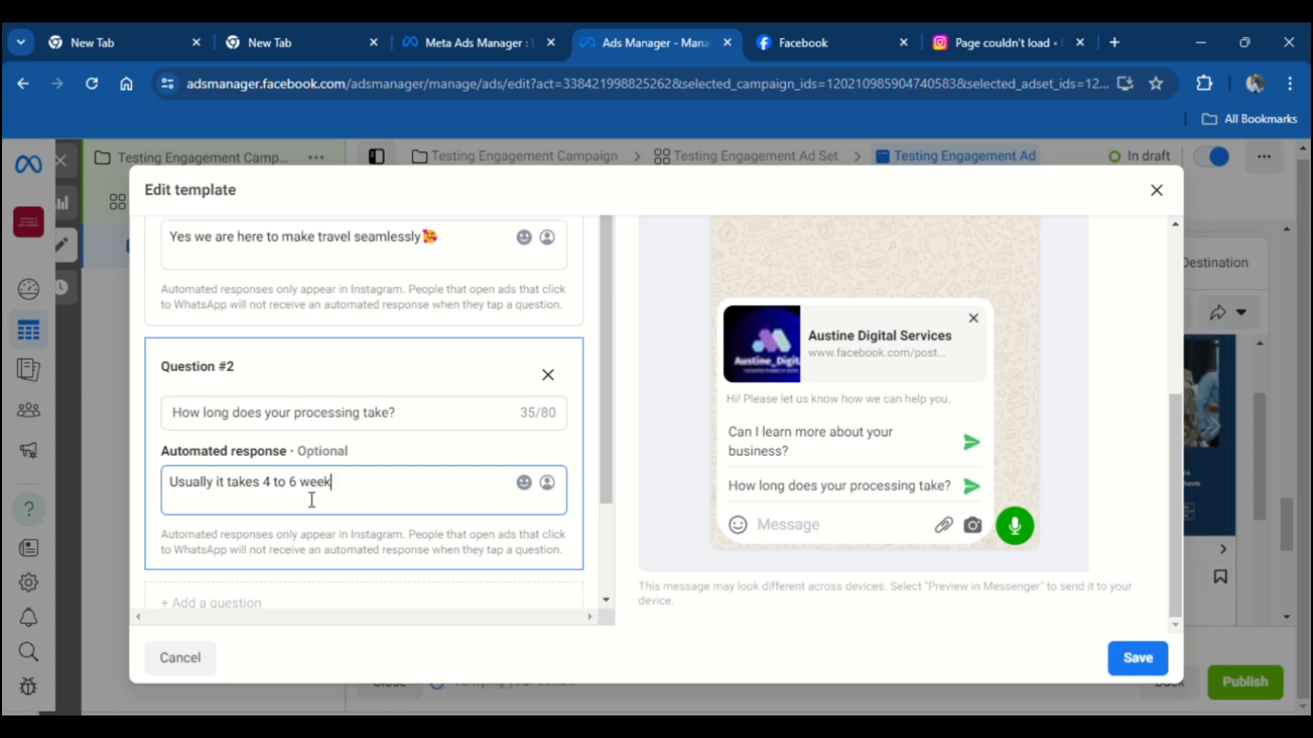
pyautogui.write('s')
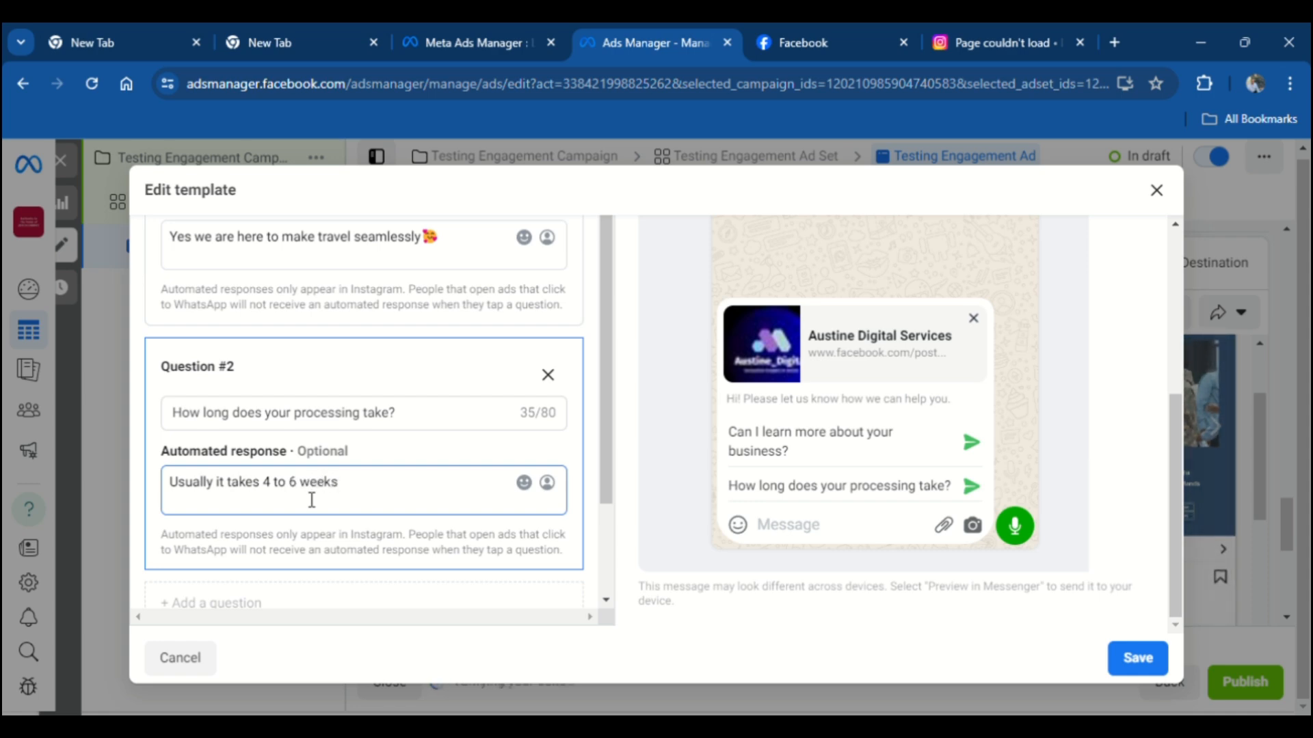
pyautogui.write(' to')
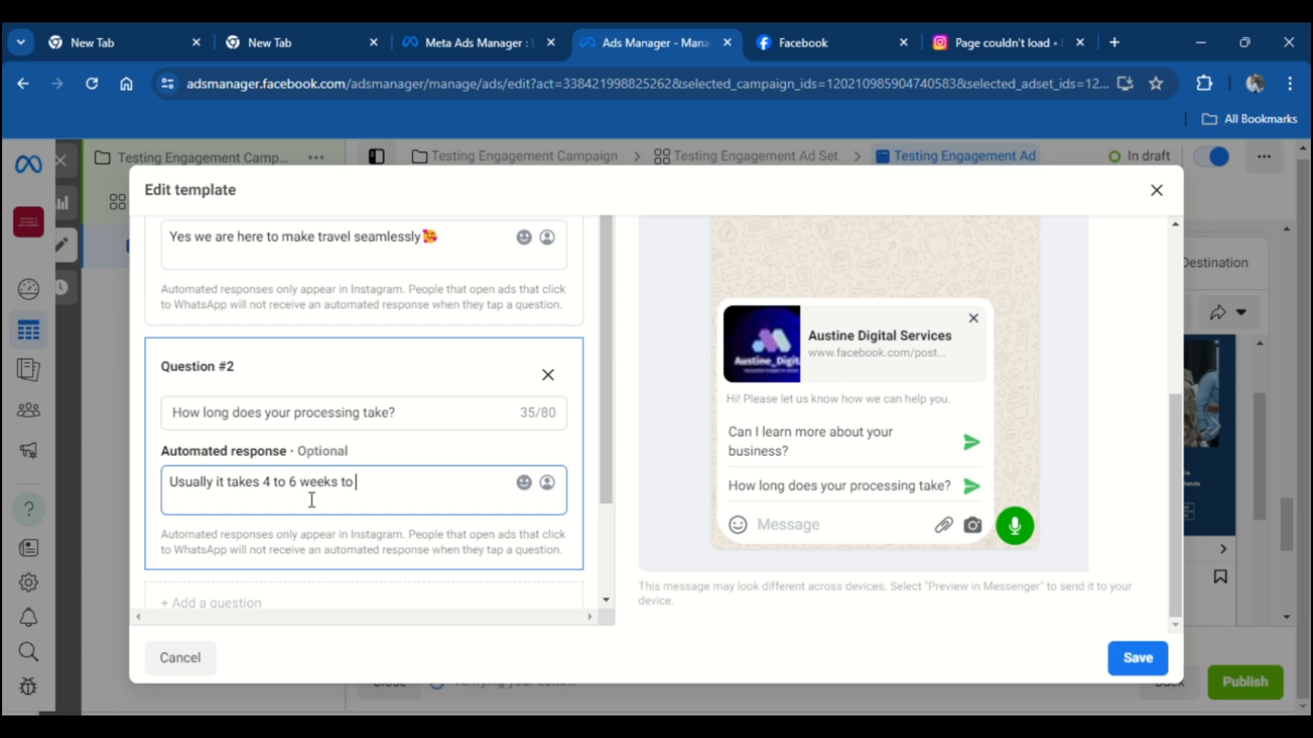
pyautogui.write(' be processed')
# Review the greeting, both questions and their automated responses, and save the message template.
pyautogui.scroll(-2, 451, 482)
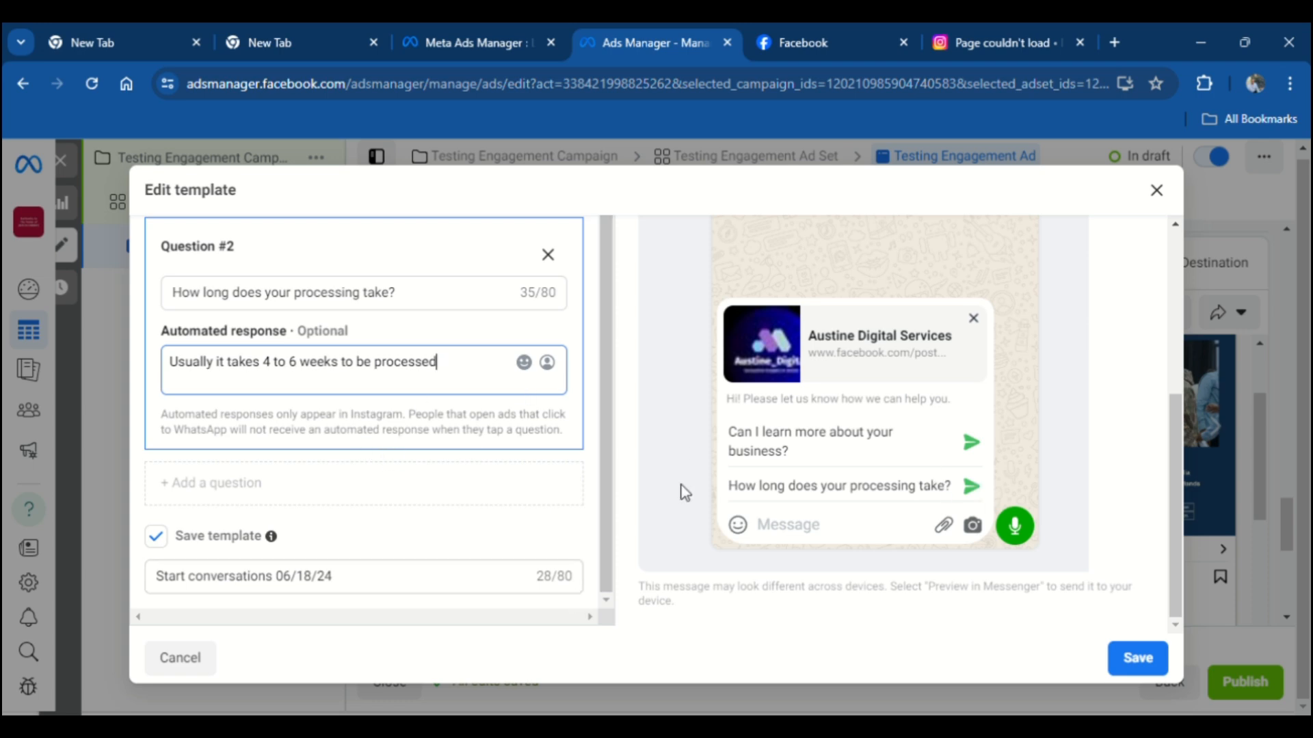
pyautogui.scroll(3, 317, 369)
pyautogui.scroll(5, 317, 373)
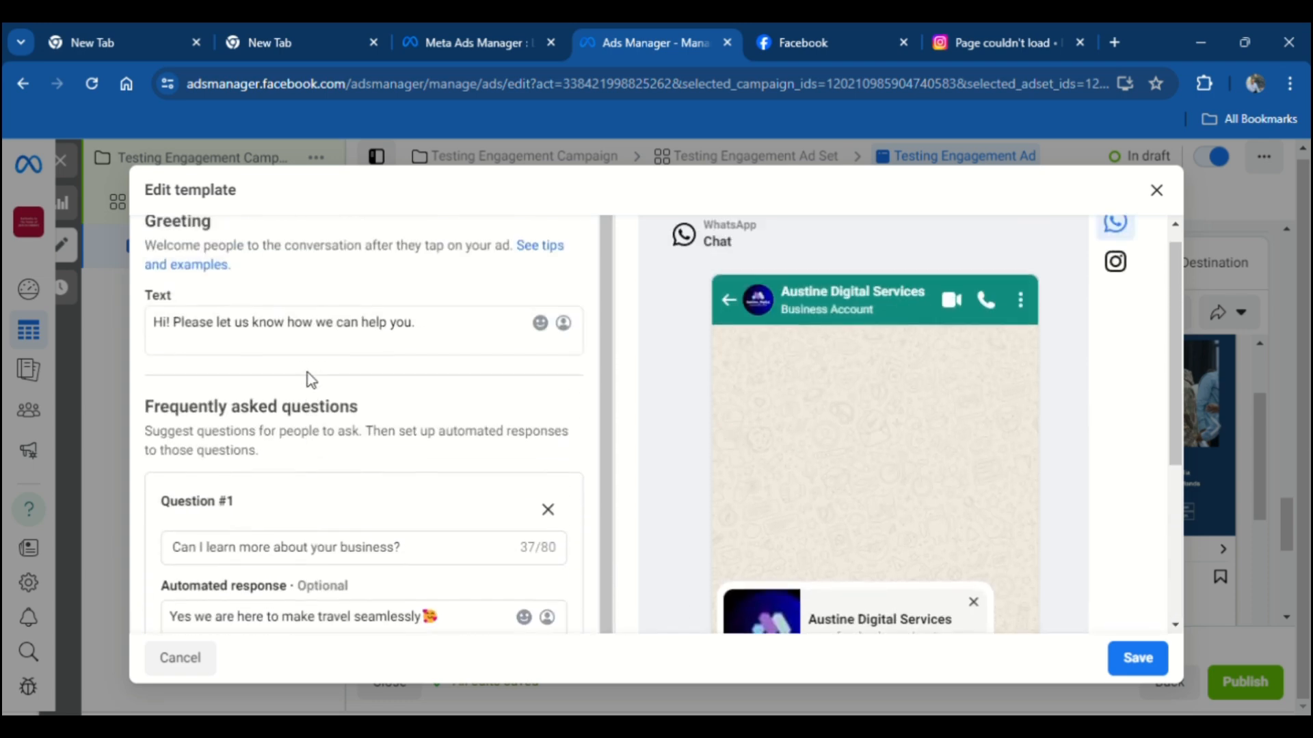
pyautogui.scroll(-1, 290, 527)
pyautogui.scroll(1, 290, 526)
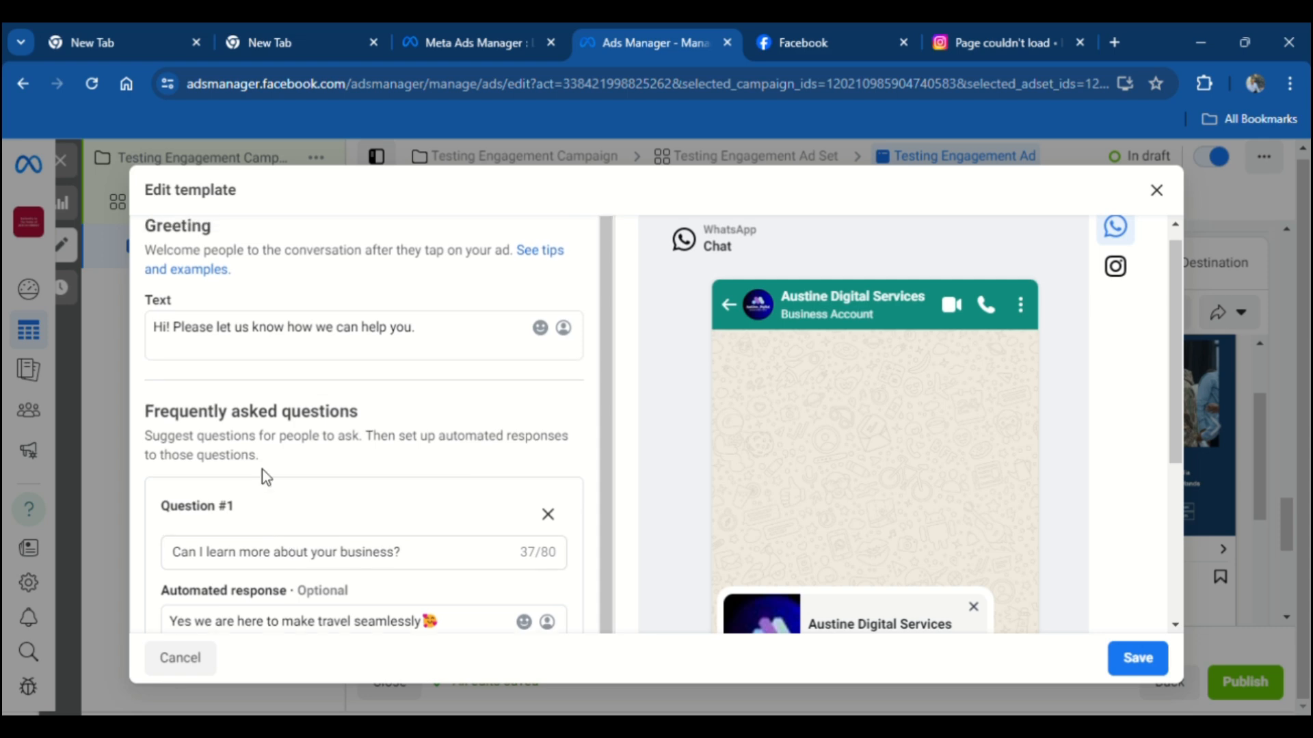
pyautogui.scroll(-2, 363, 538)
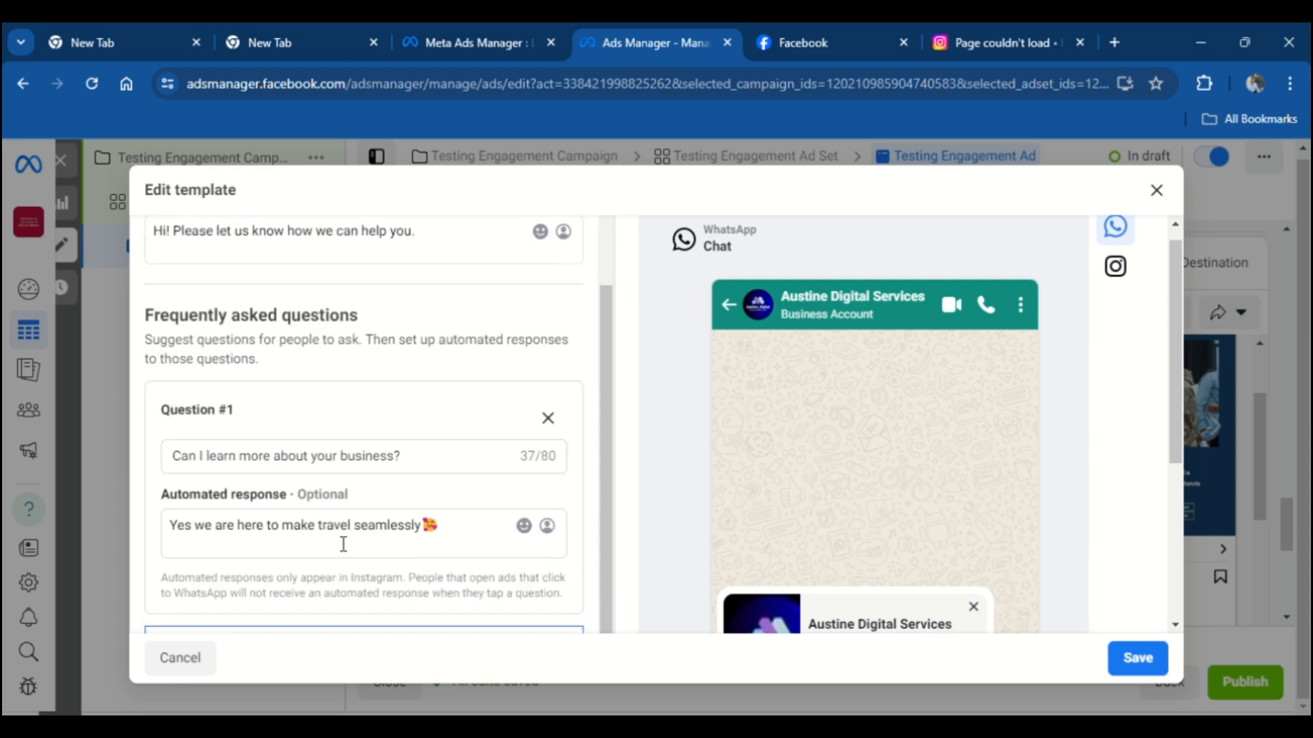
pyautogui.scroll(-2, 449, 490)
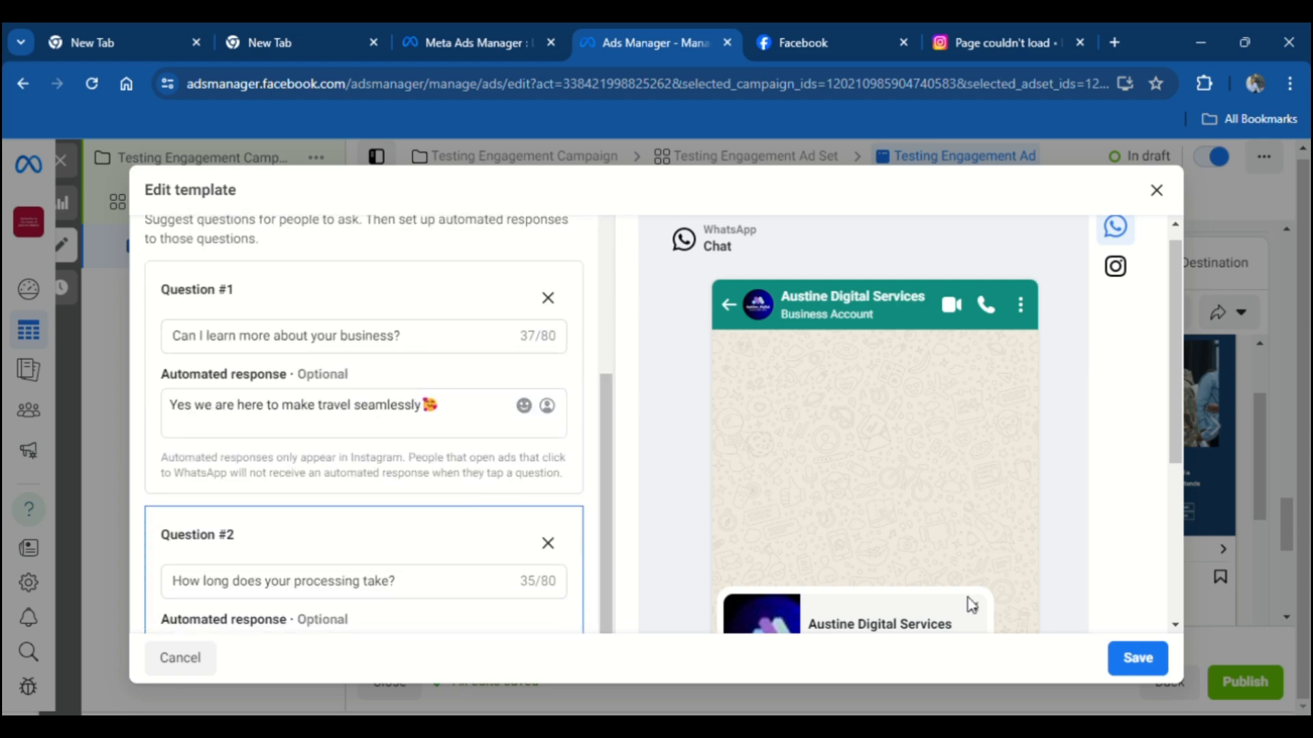
pyautogui.click(1140, 667)
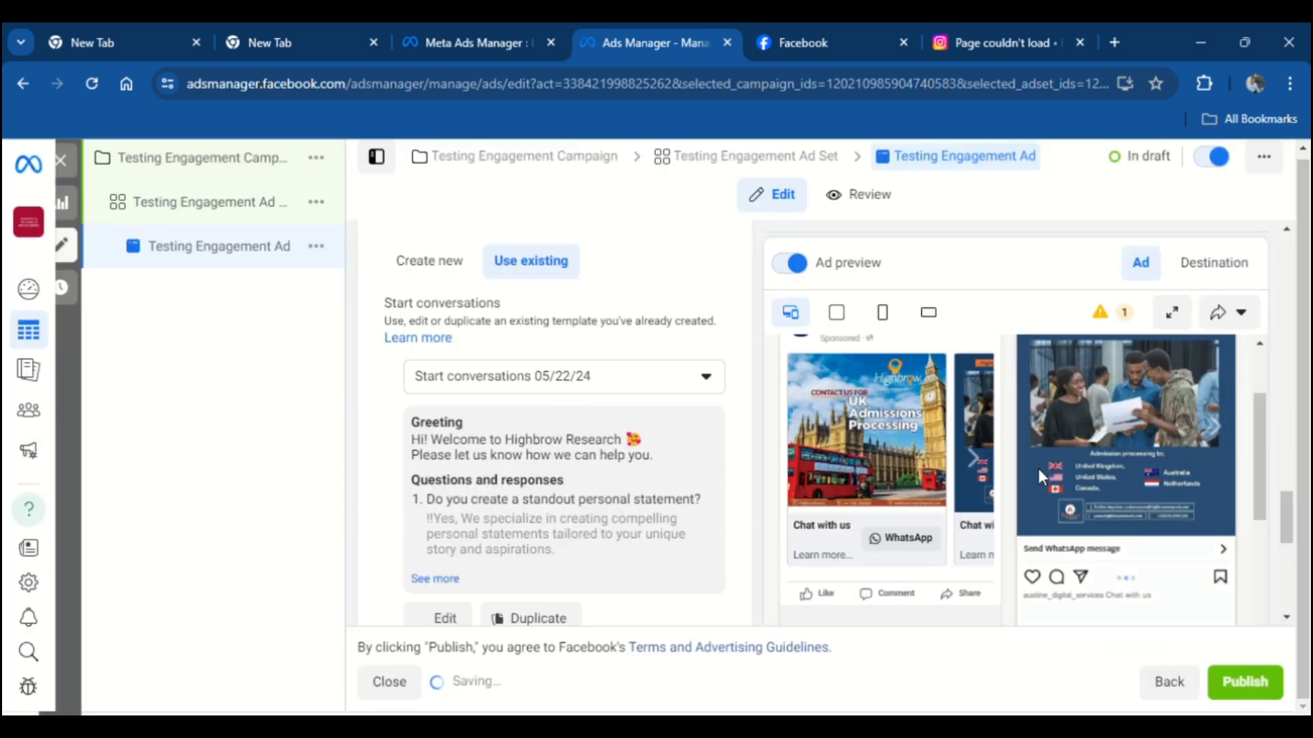
# Look over the ad's Tracking section, including website, app and offline events and URL parameters.
pyautogui.scroll(-5, 543, 411)
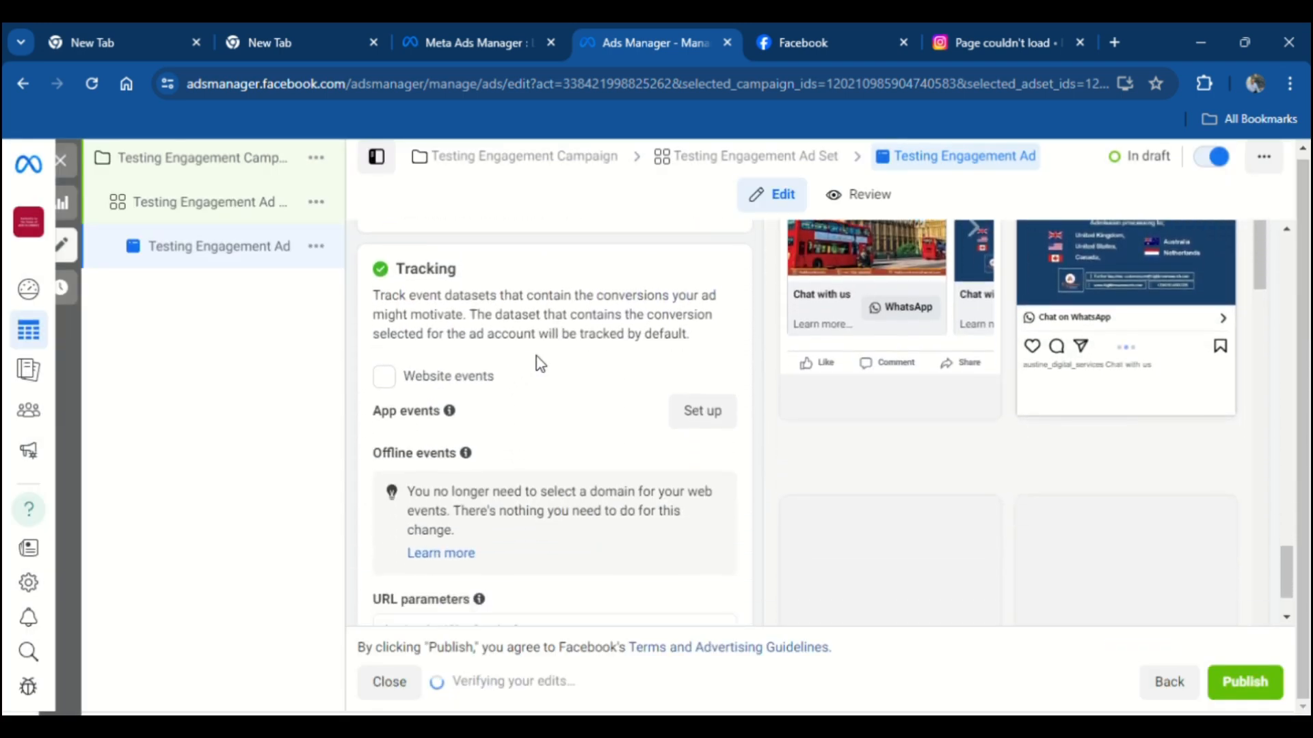
pyautogui.scroll(-1, 547, 356)
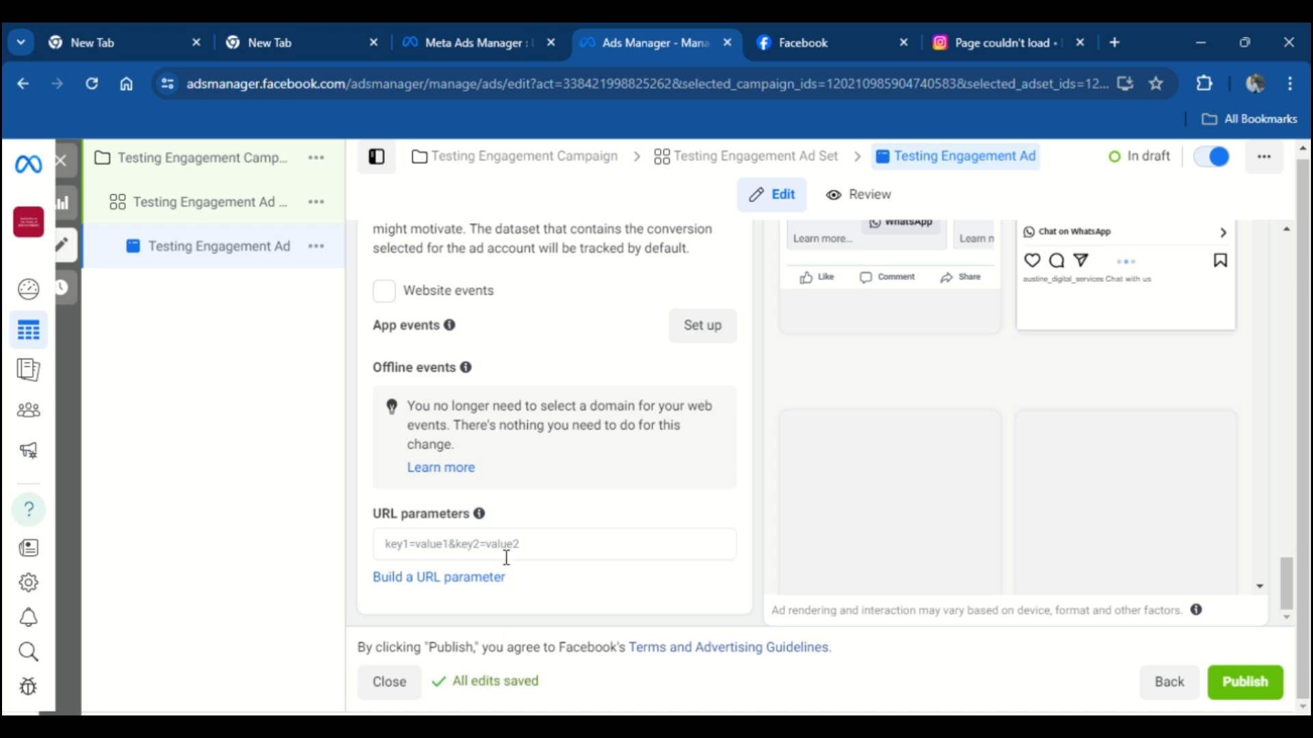
pyautogui.scroll(5, 579, 462)
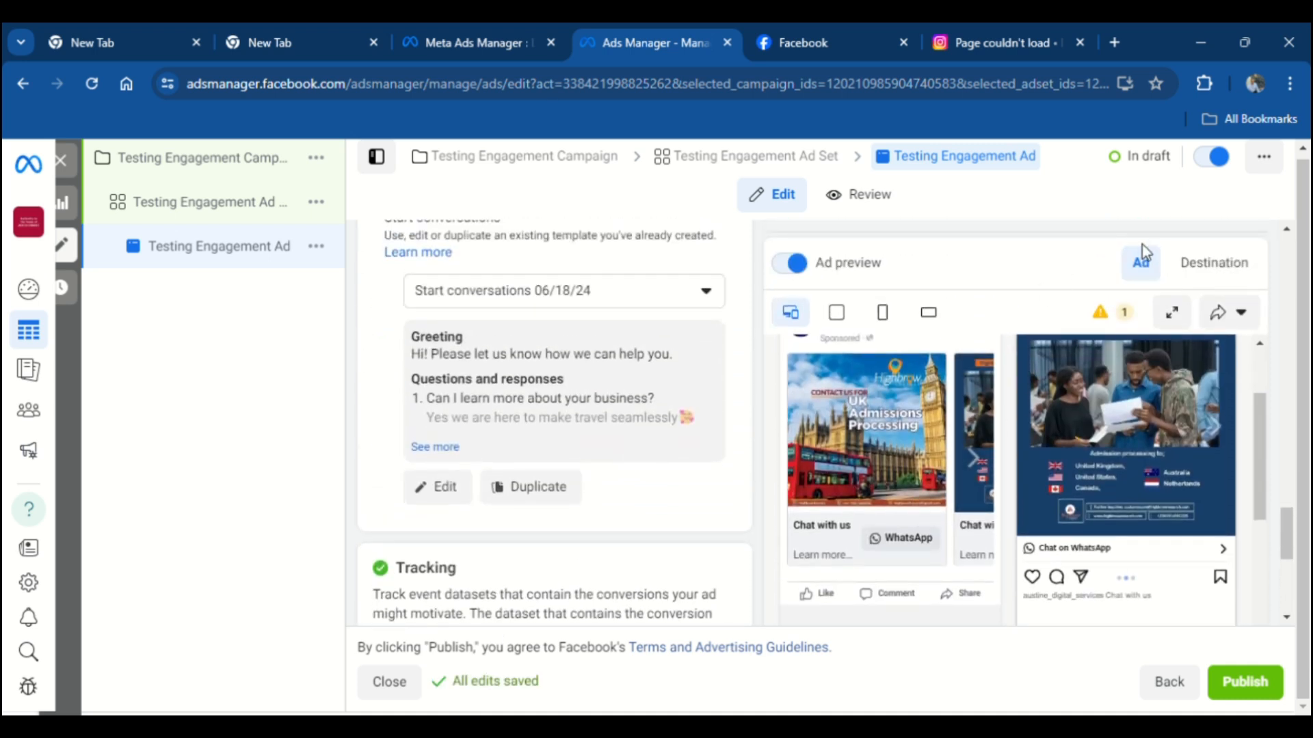
# Preview the ad's WhatsApp chat destination and examine the greeting and question prompts.
pyautogui.click(1214, 265)
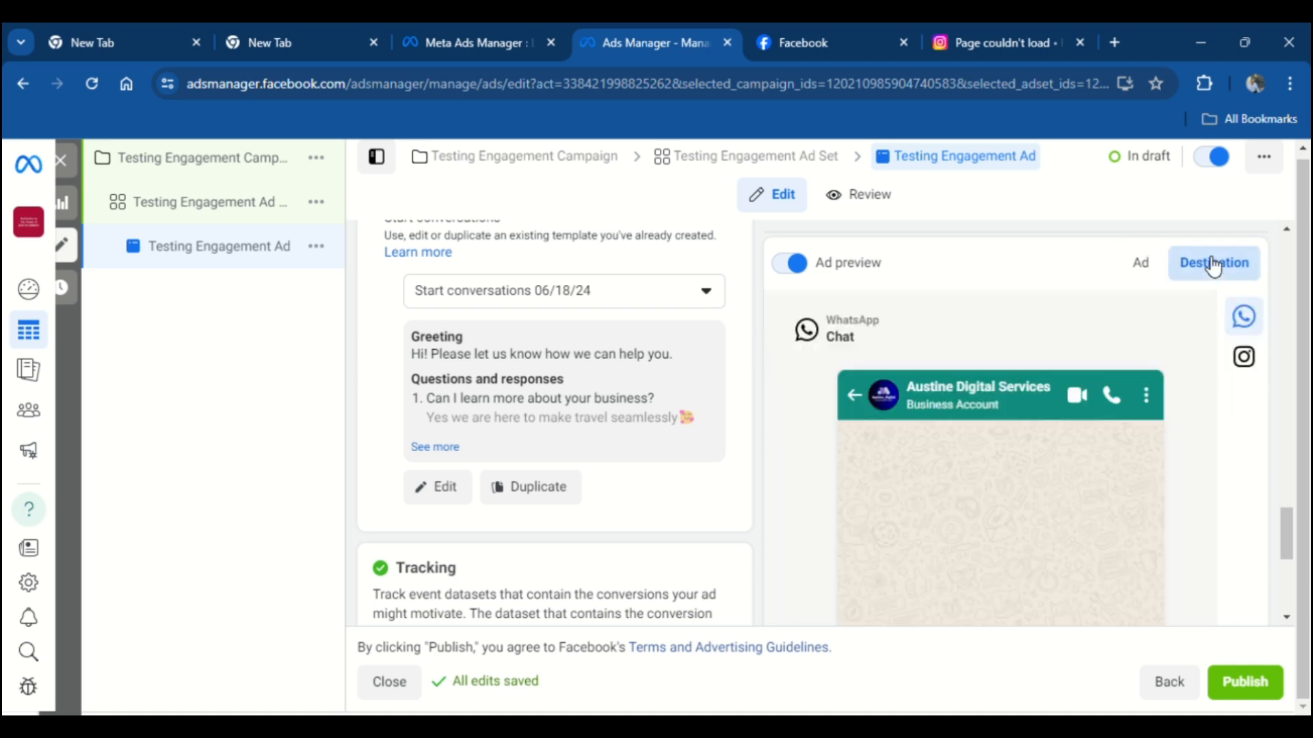
pyautogui.scroll(-3, 1077, 340)
pyautogui.scroll(-2, 969, 449)
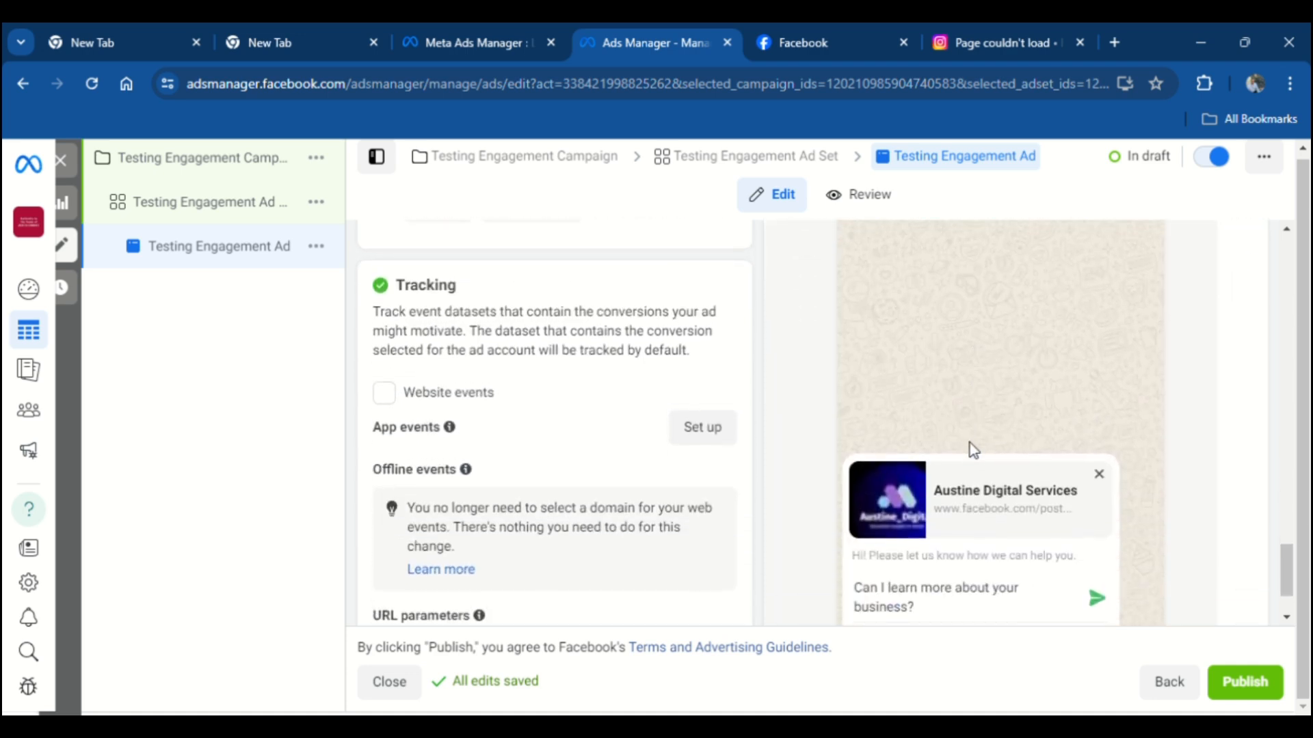
pyautogui.scroll(3, 973, 449)
pyautogui.scroll(-4, 978, 397)
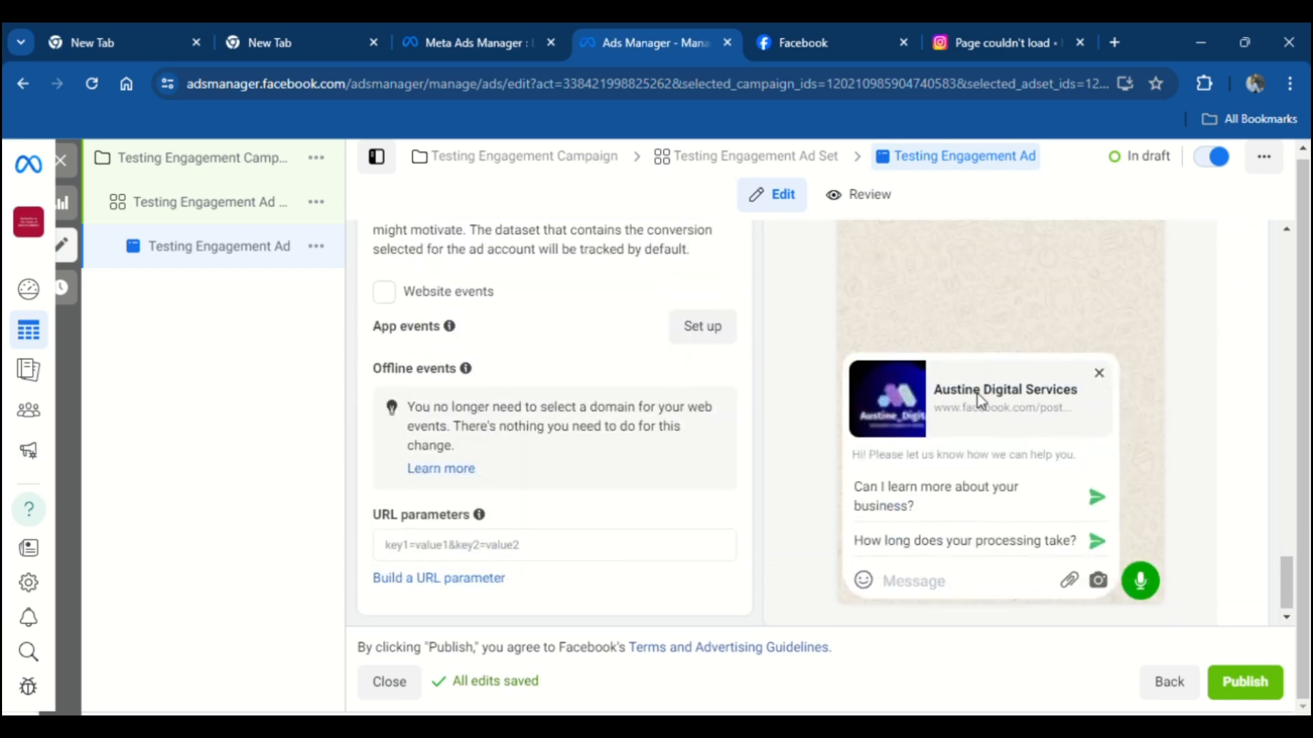
pyautogui.scroll(3, 1113, 440)
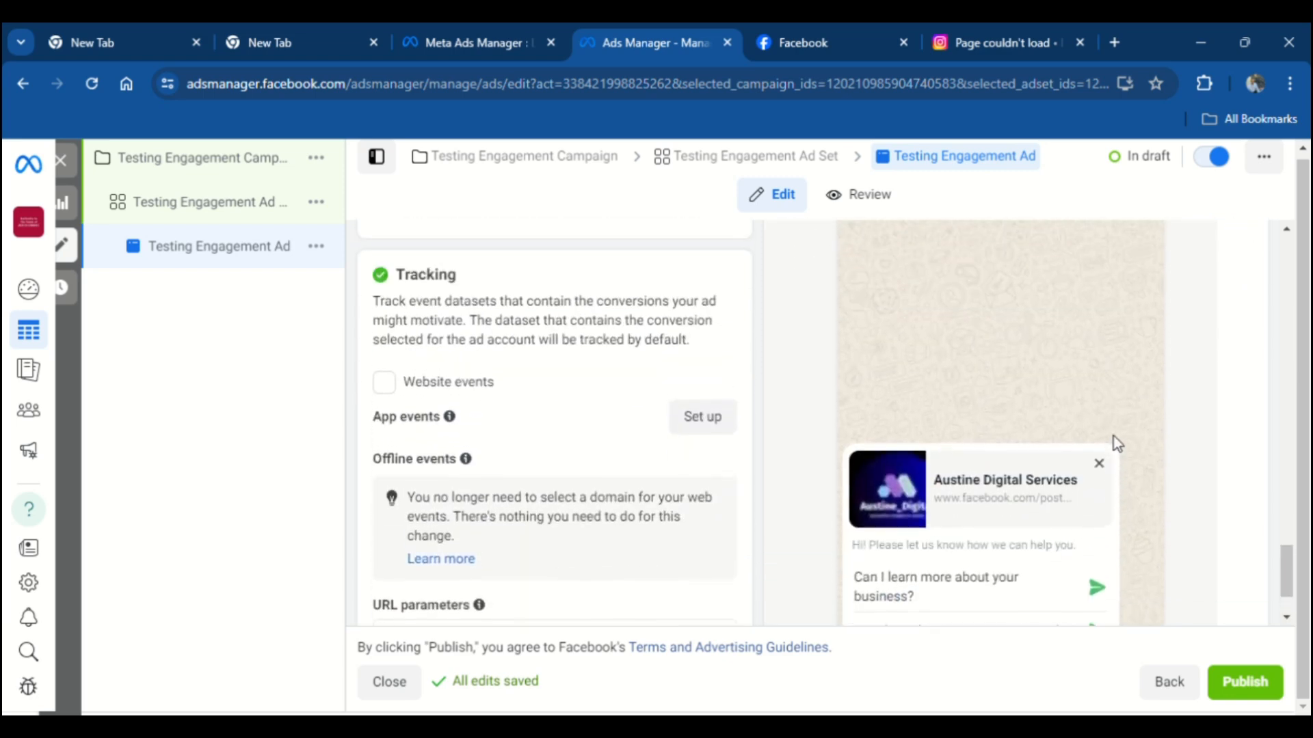
pyautogui.scroll(-3, 1113, 441)
pyautogui.scroll(4, 1114, 431)
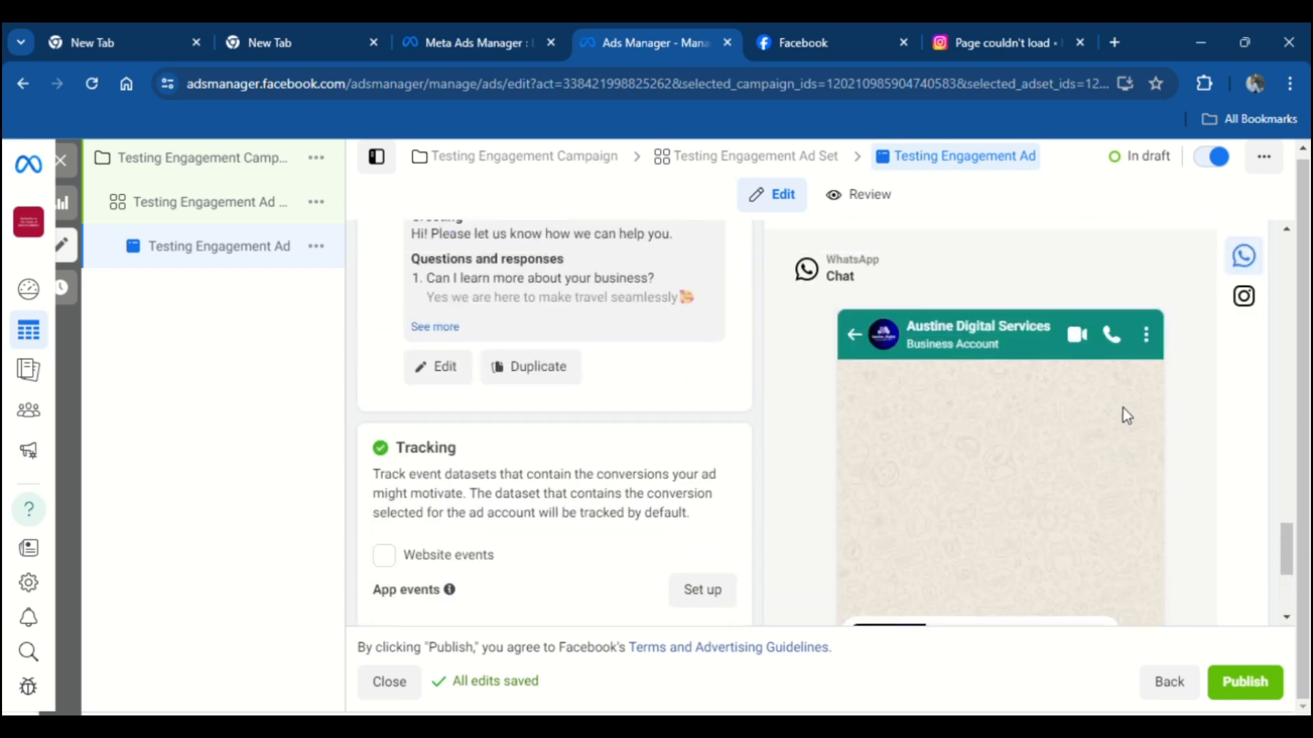
# Preview the Instagram message destination with its greeting and questions, and return to the ad preview.
pyautogui.click(1260, 321)
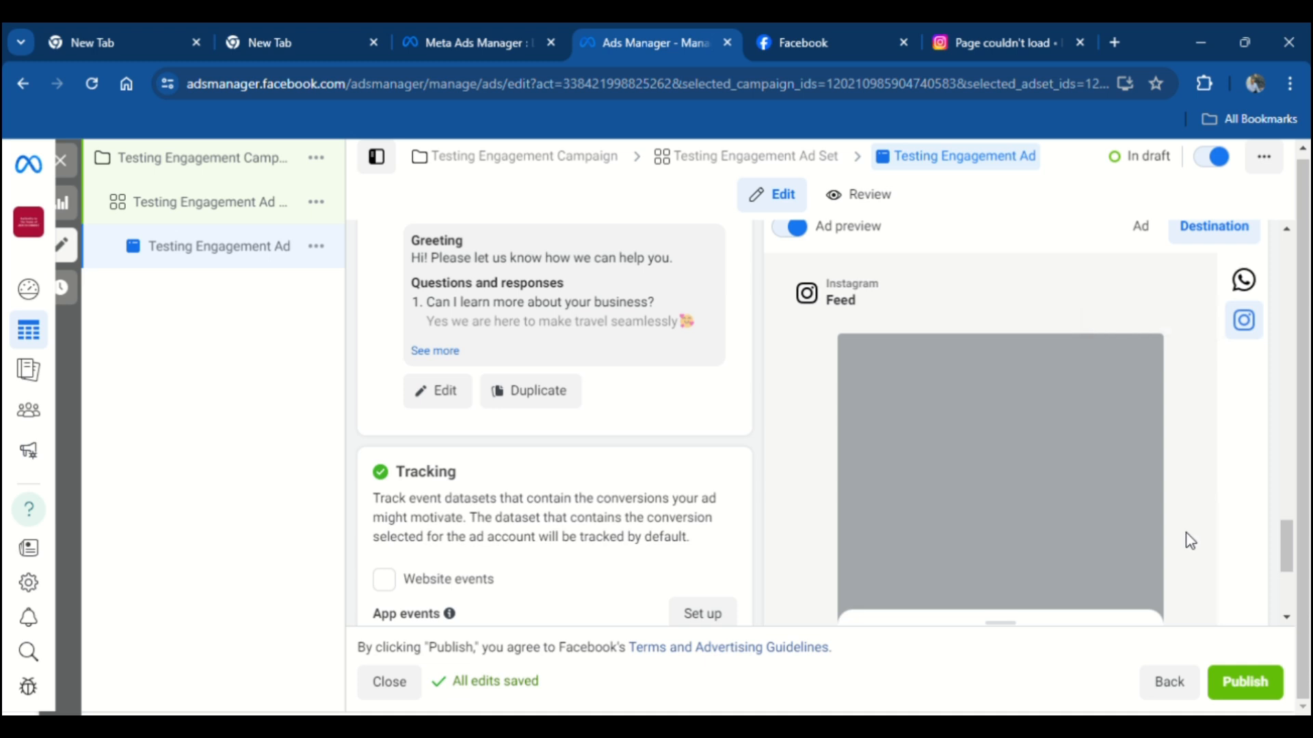
pyautogui.scroll(-4, 1046, 430)
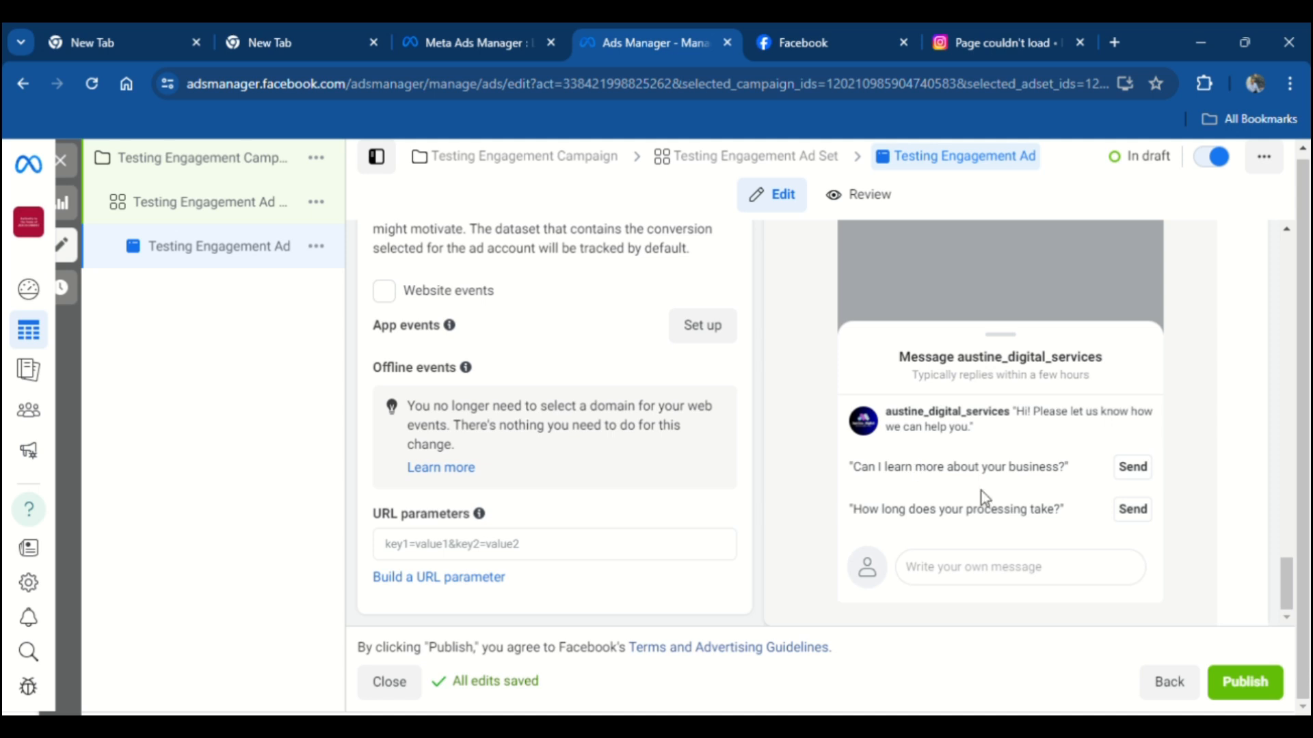
pyautogui.scroll(5, 981, 491)
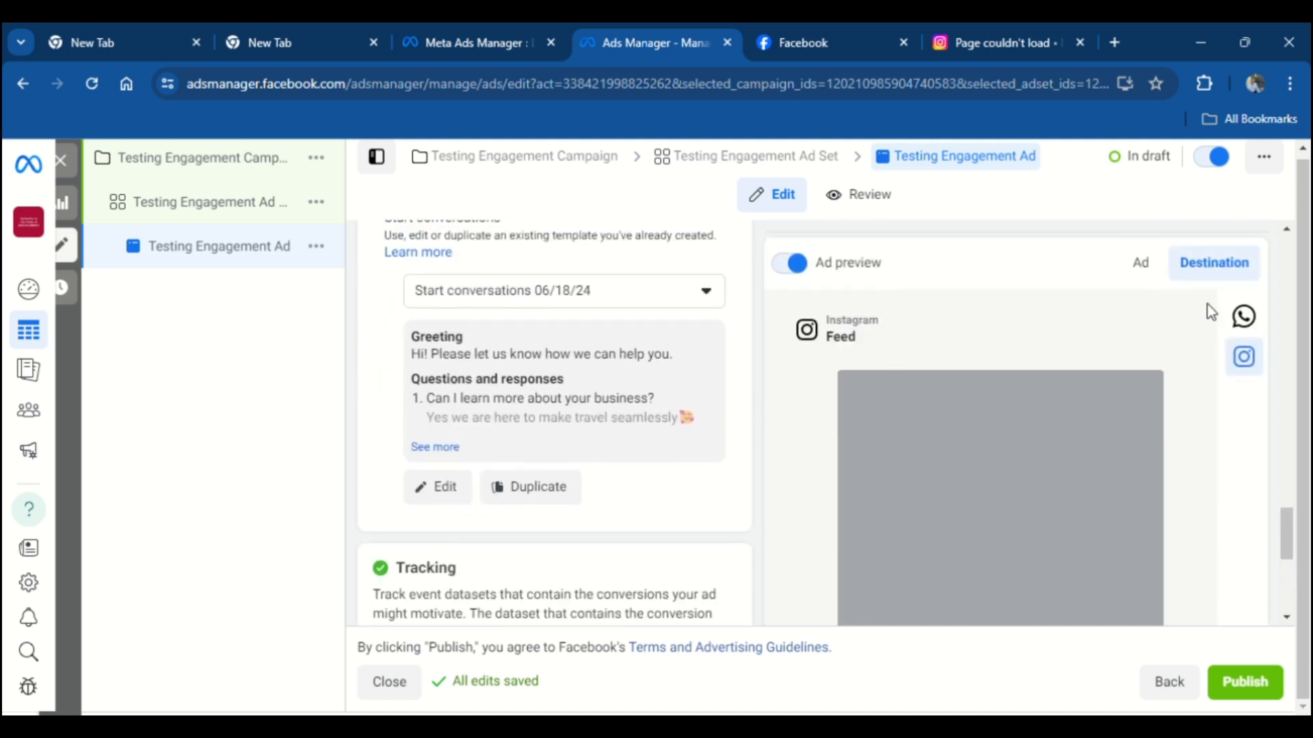
pyautogui.click(1244, 316)
pyautogui.click(1141, 262)
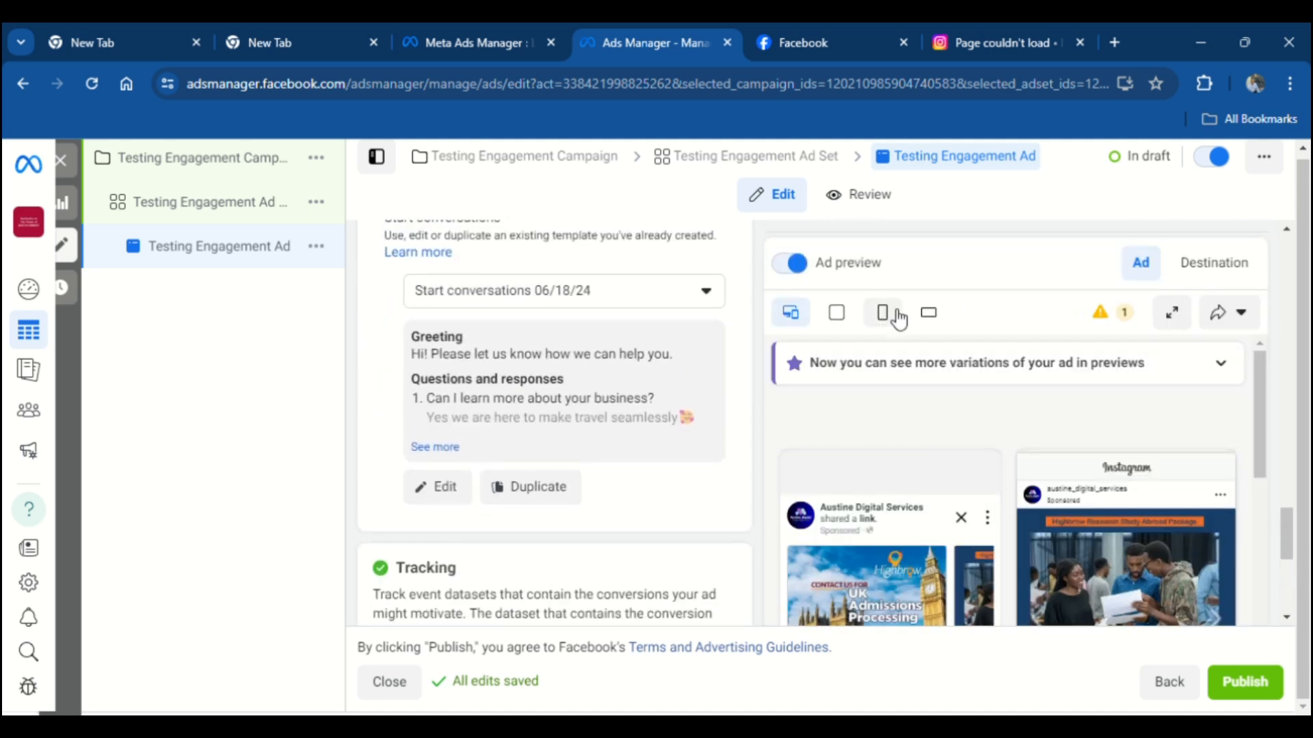
# Review the ad's message template, tracking and creative settings, and publish the campaign, ad set and ad.
pyautogui.scroll(3, 677, 396)
pyautogui.scroll(-4, 530, 472)
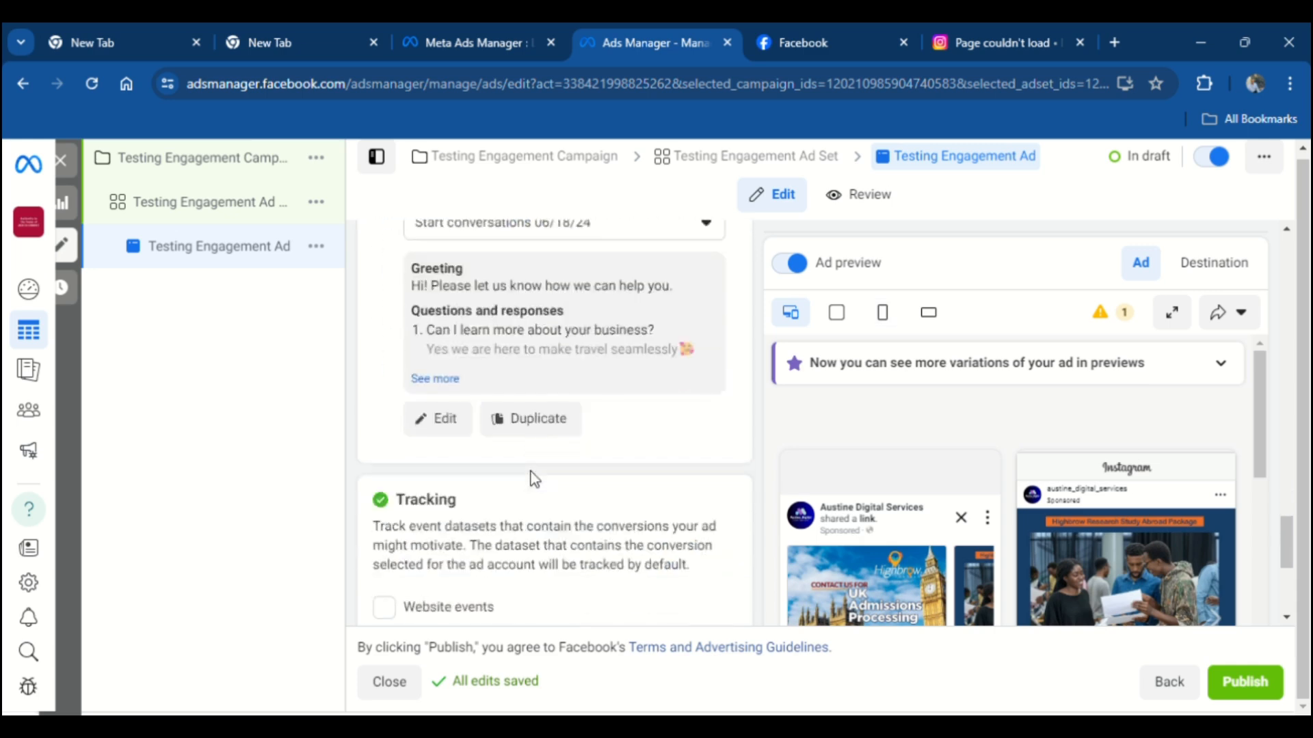
pyautogui.scroll(-5, 530, 472)
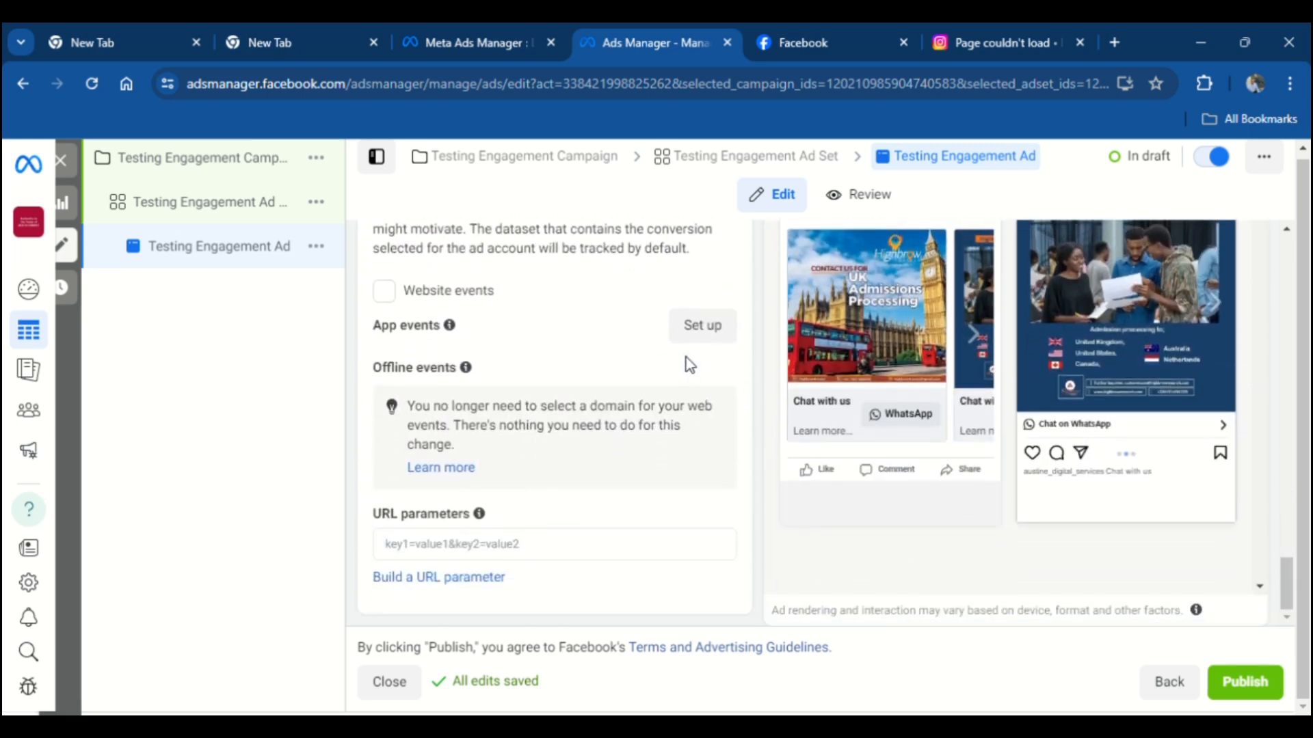
pyautogui.scroll(10, 629, 403)
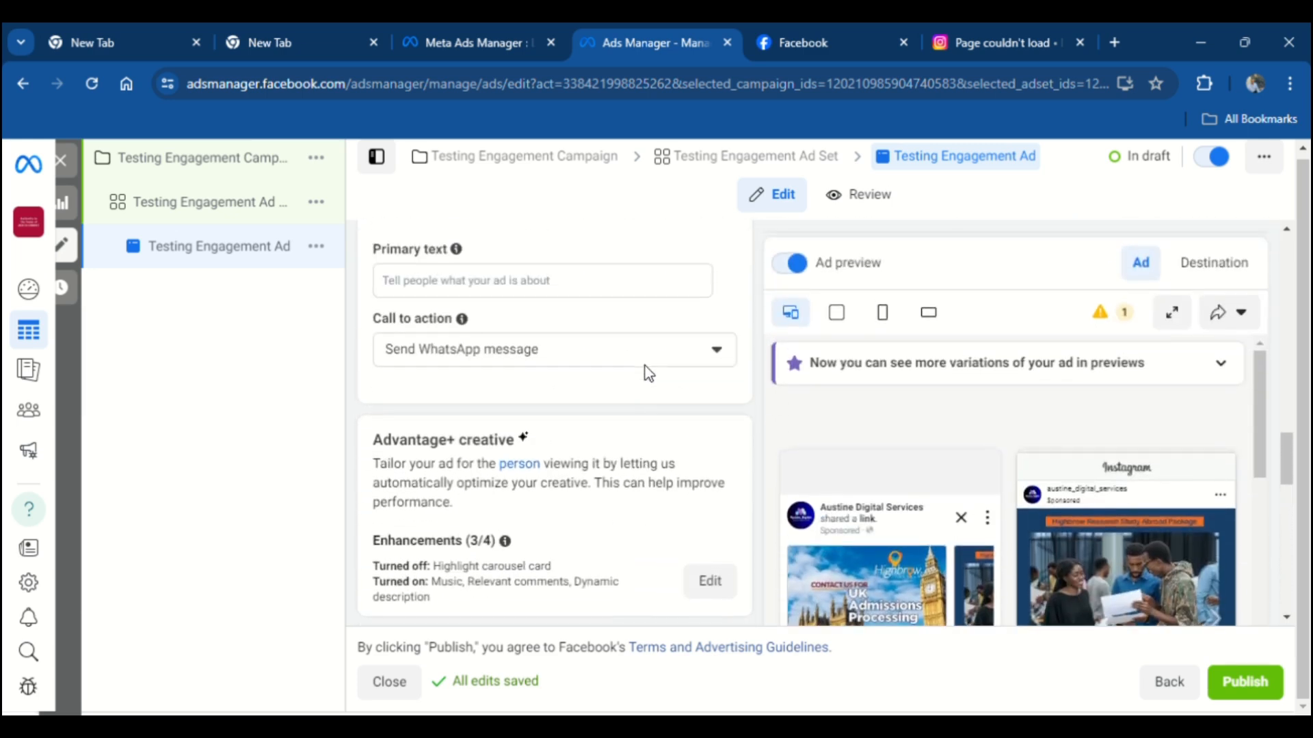
pyautogui.scroll(5, 656, 364)
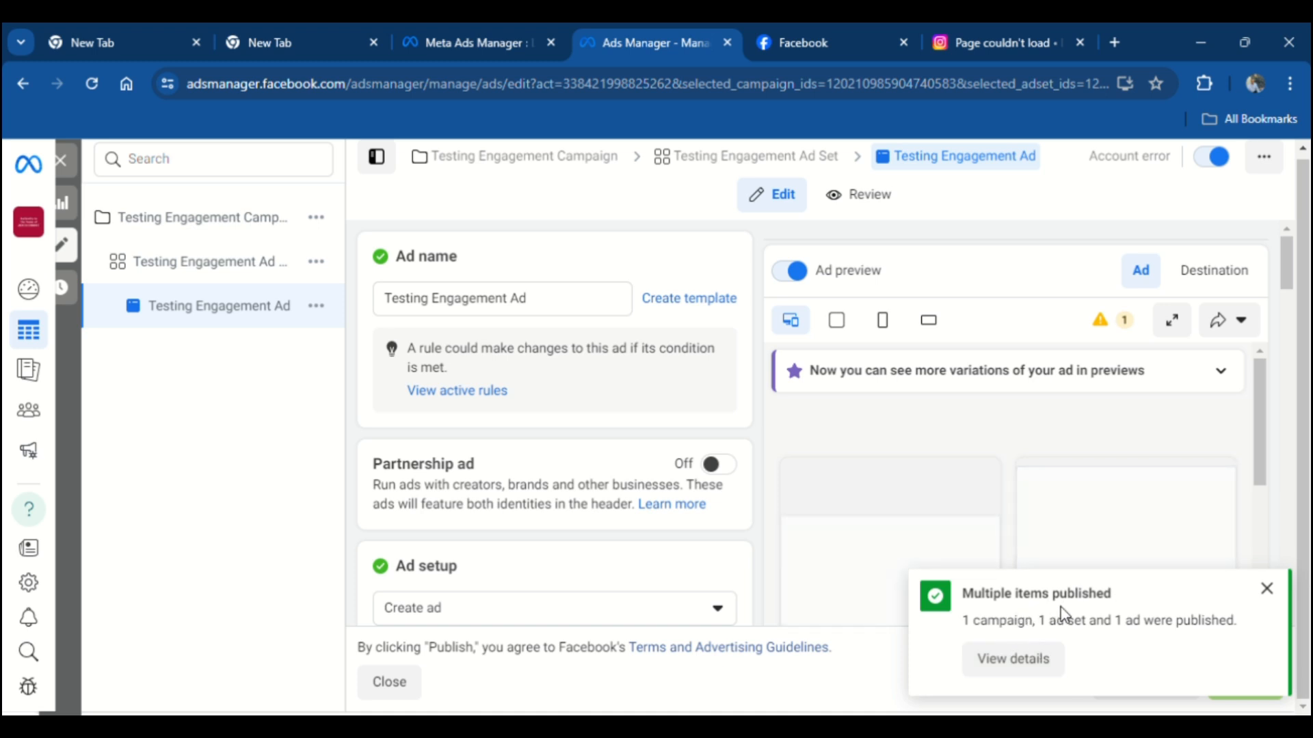
# Check the publishing details of Testing Engagement Campaign and close the ad editor.
pyautogui.click(1013, 659)
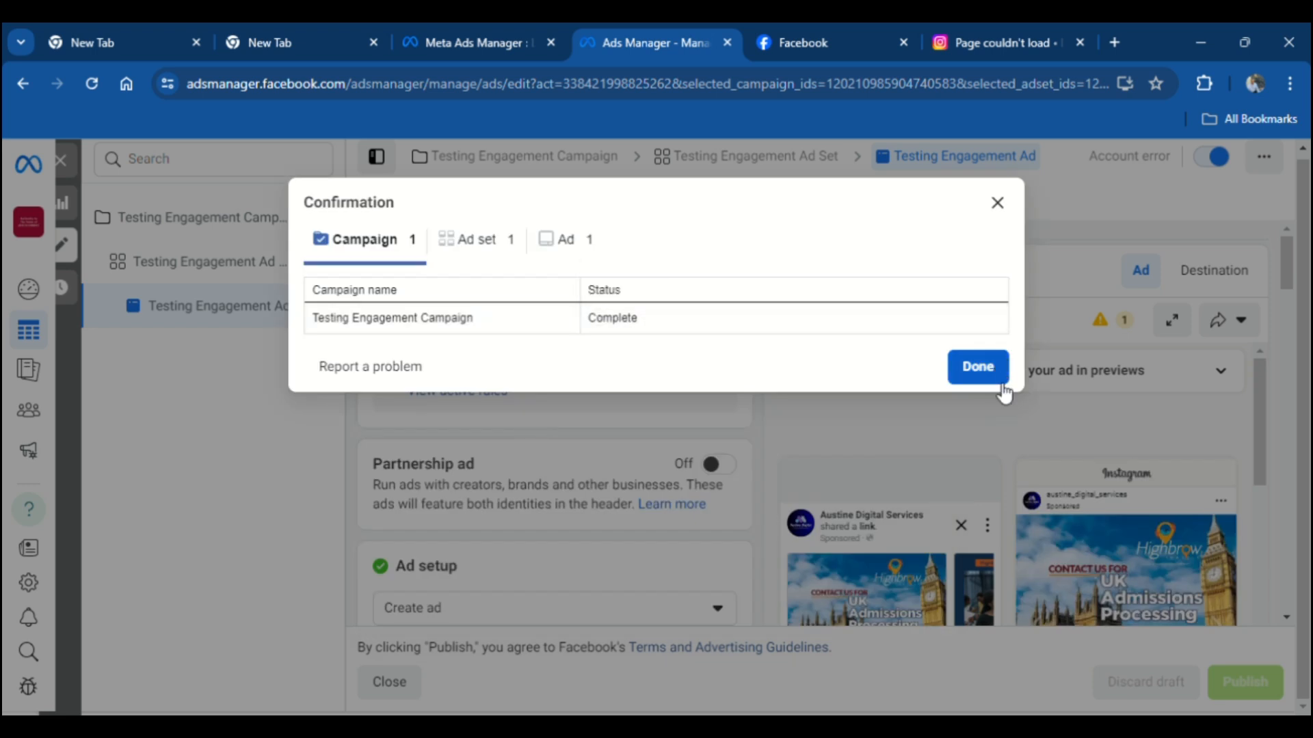
pyautogui.click(992, 369)
pyautogui.scroll(-1, 604, 483)
pyautogui.scroll(-8, 605, 483)
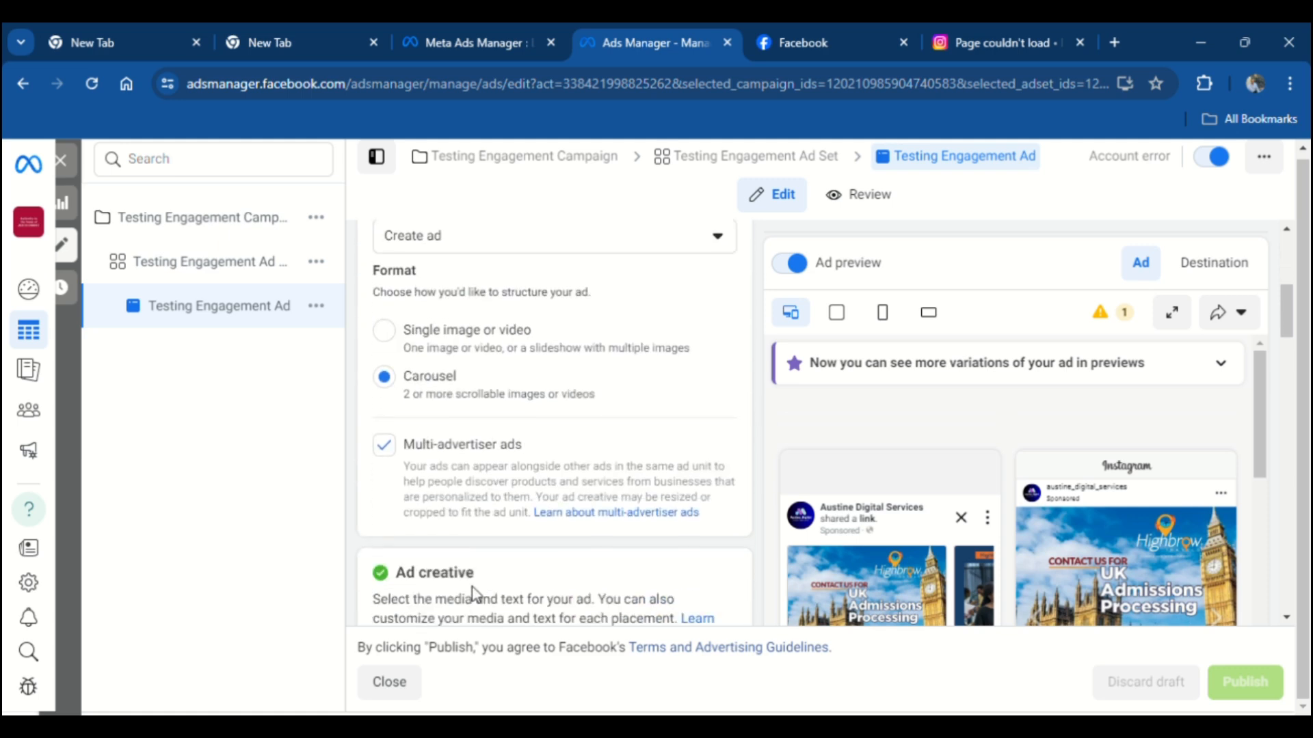
pyautogui.click(400, 684)
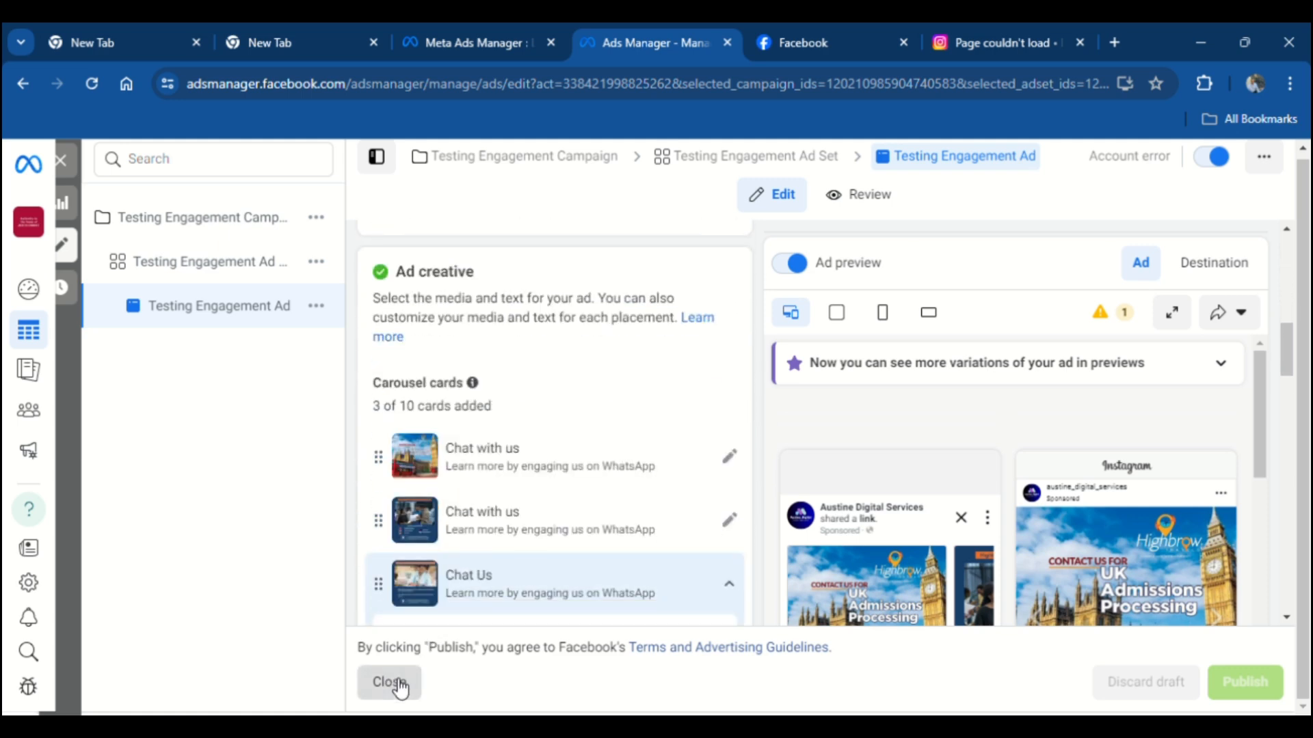